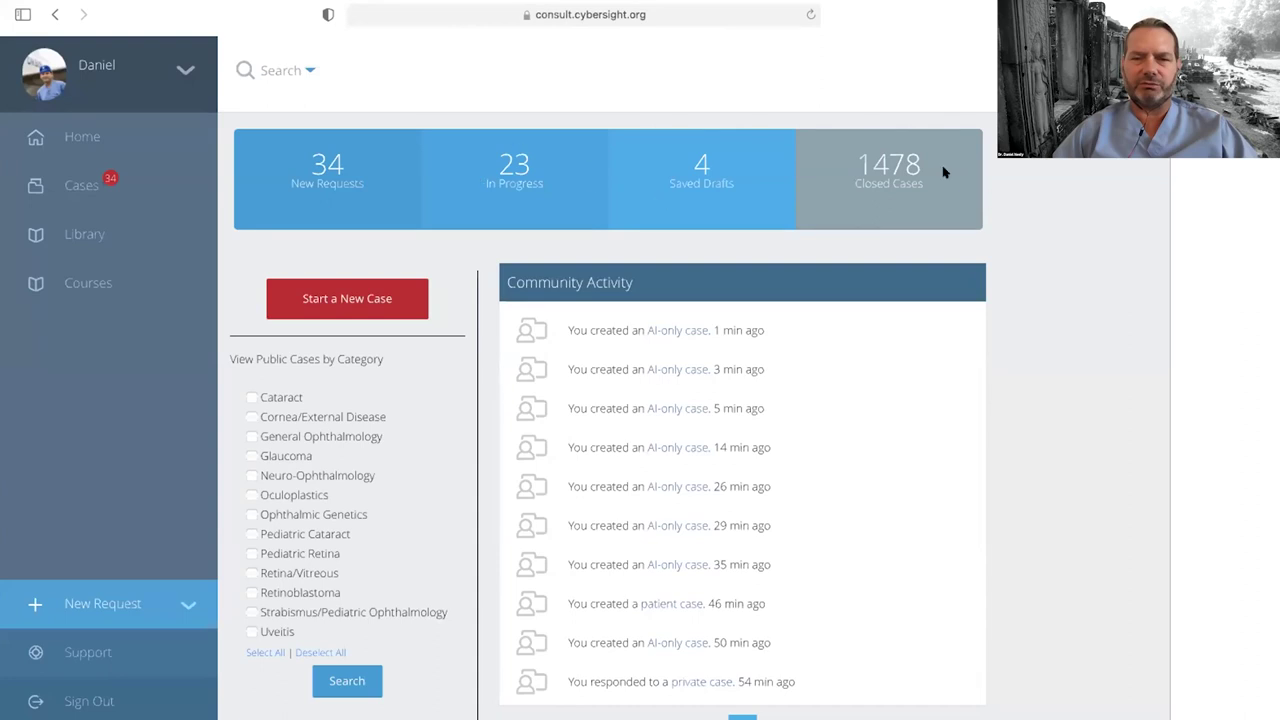
Step: Start a new AI-only case from the Start a New Case menu
left_click(422, 300)
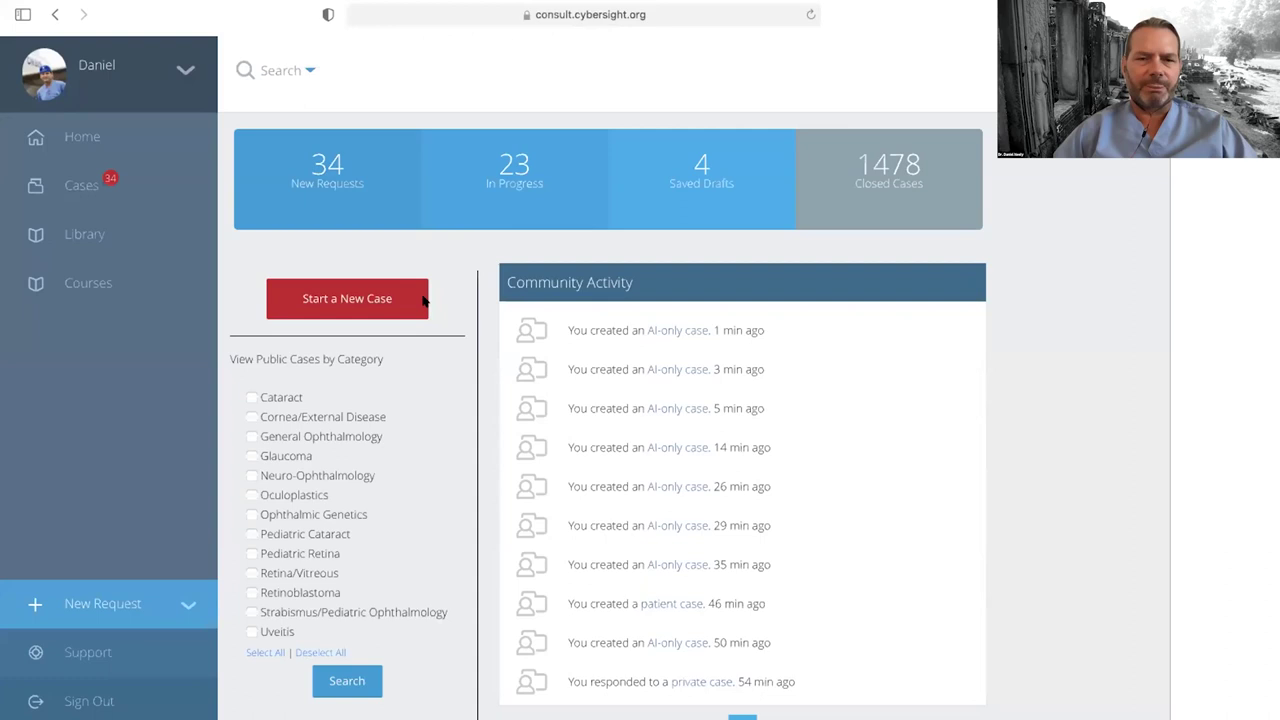
left_click(413, 293)
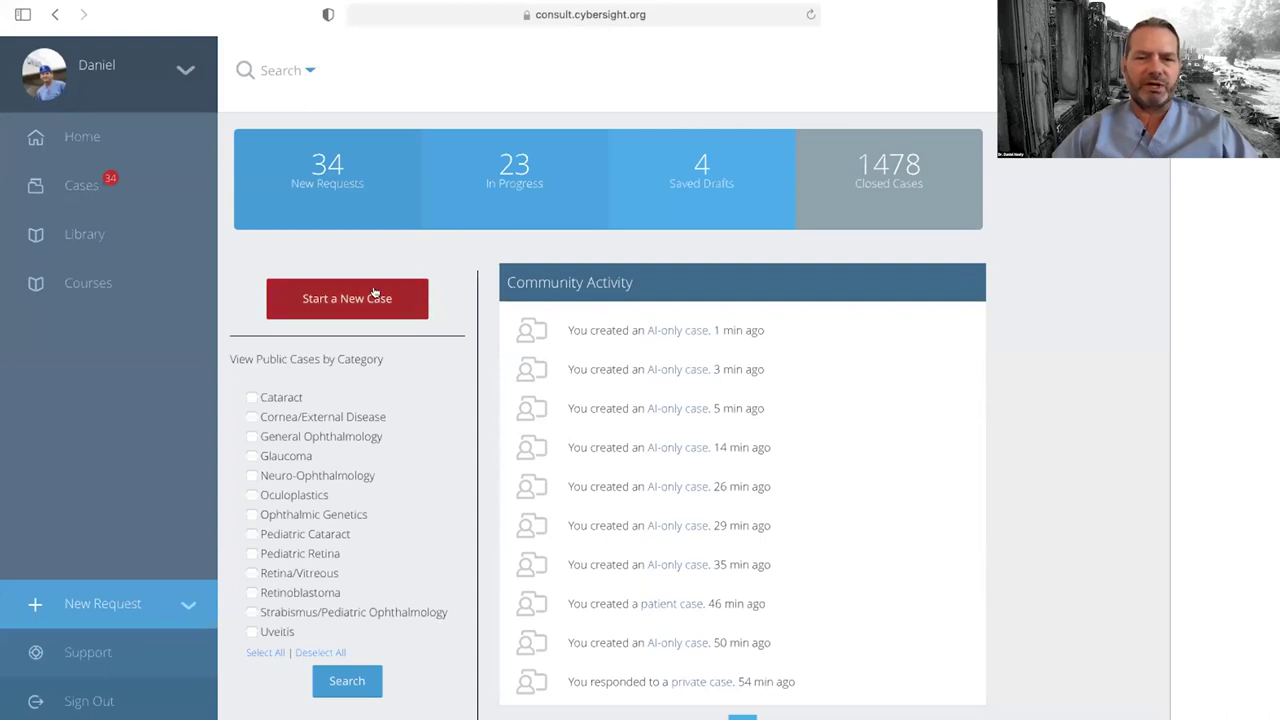
left_click(374, 293)
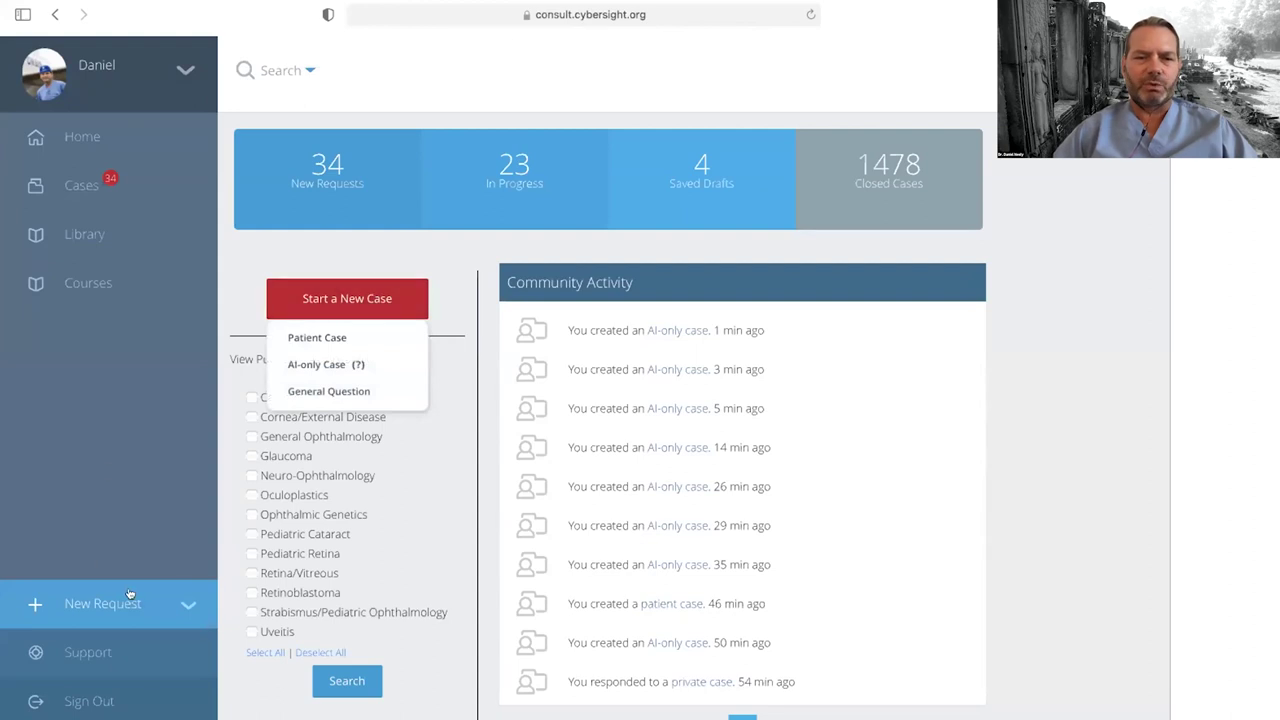
left_click(180, 603)
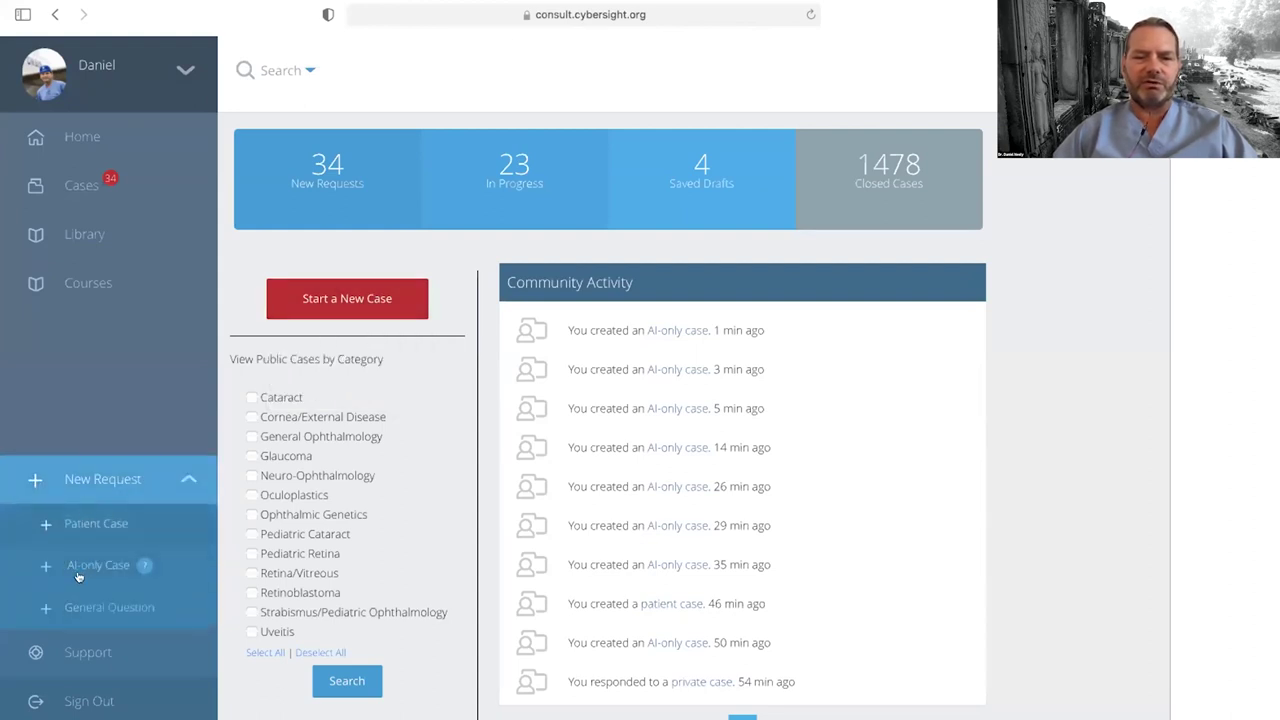
left_click(350, 295)
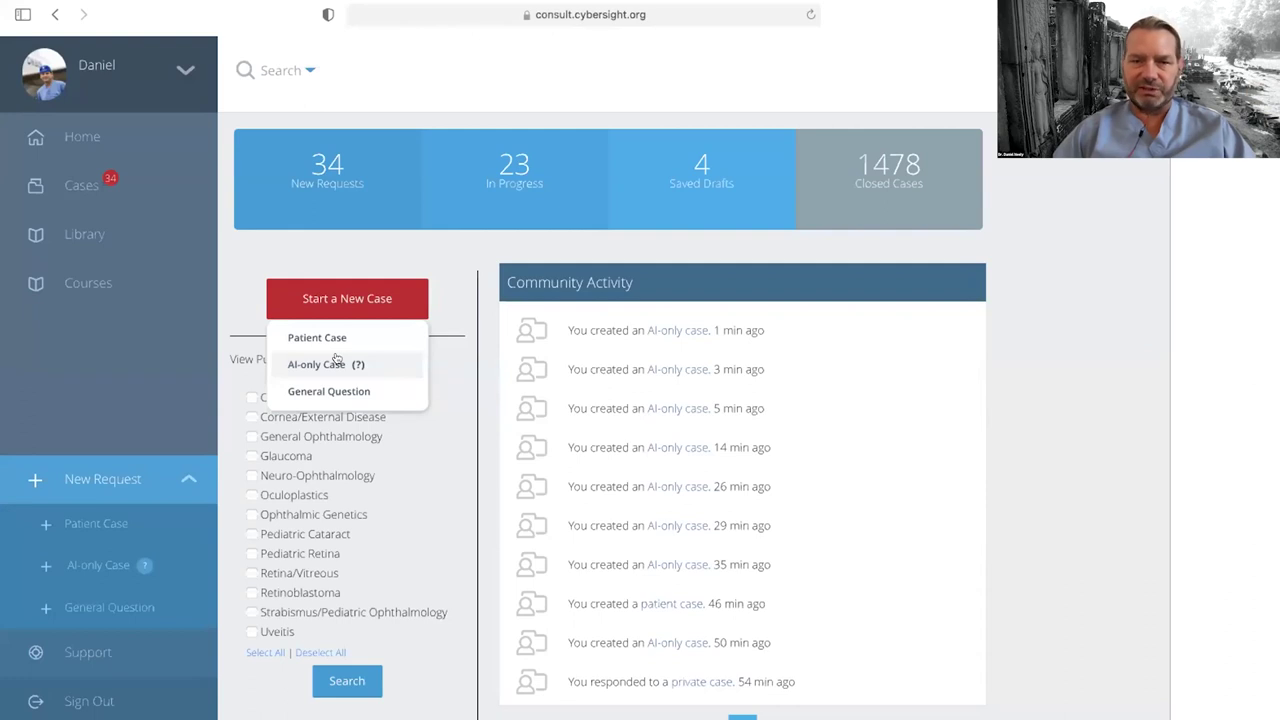
left_click(336, 360)
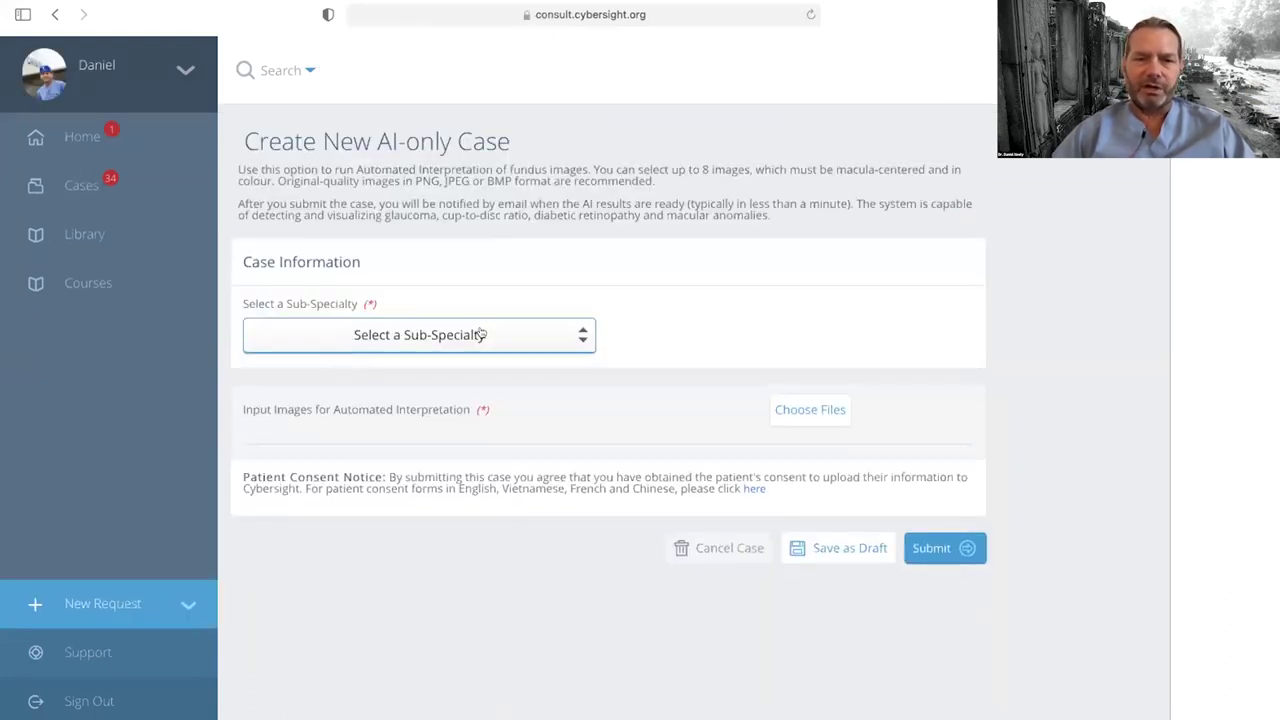
Step: Set the sub-specialty to Glaucoma, upload glaucoma.JPG and normal-2.jpeg, and submit the case
left_click(473, 331)
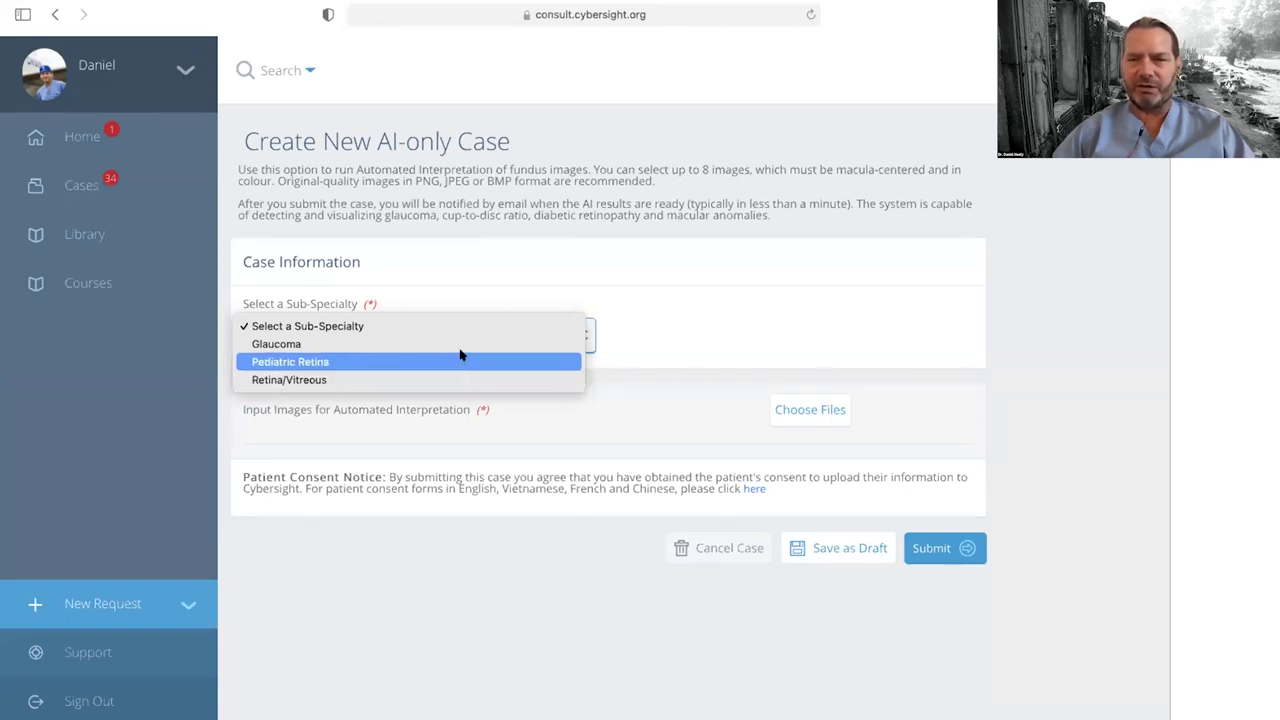
left_click(460, 343)
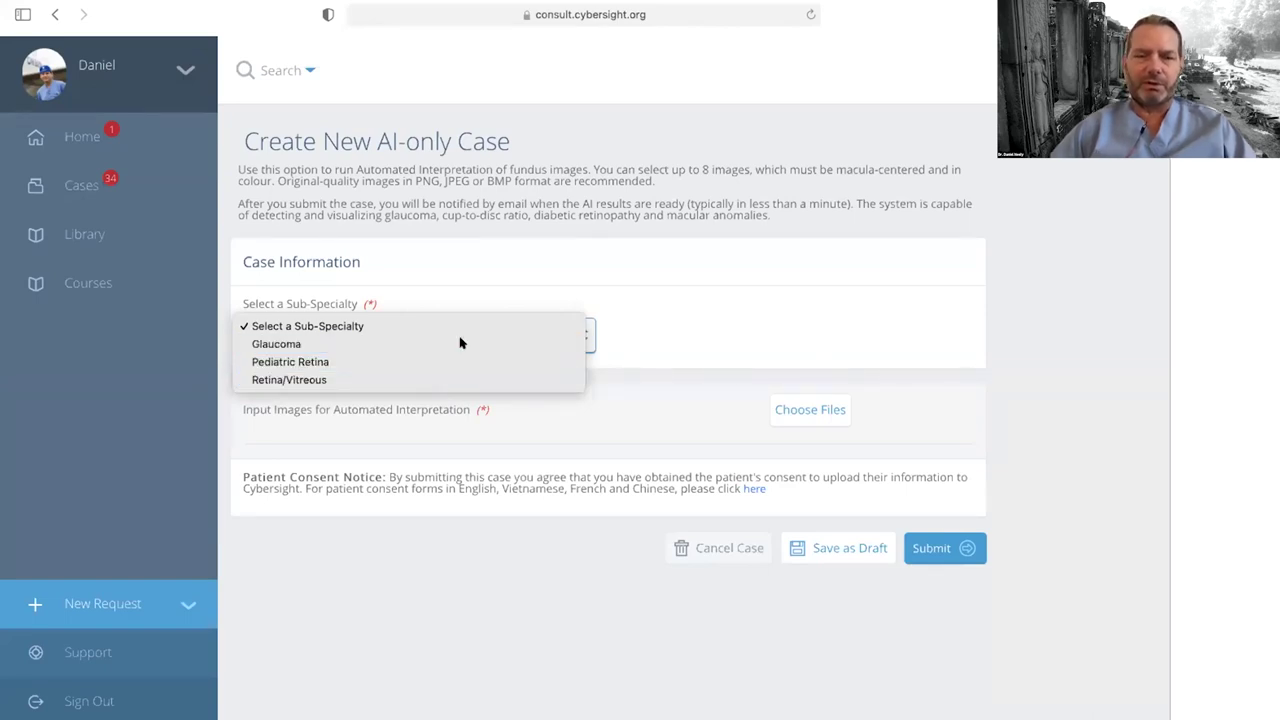
left_click(820, 407)
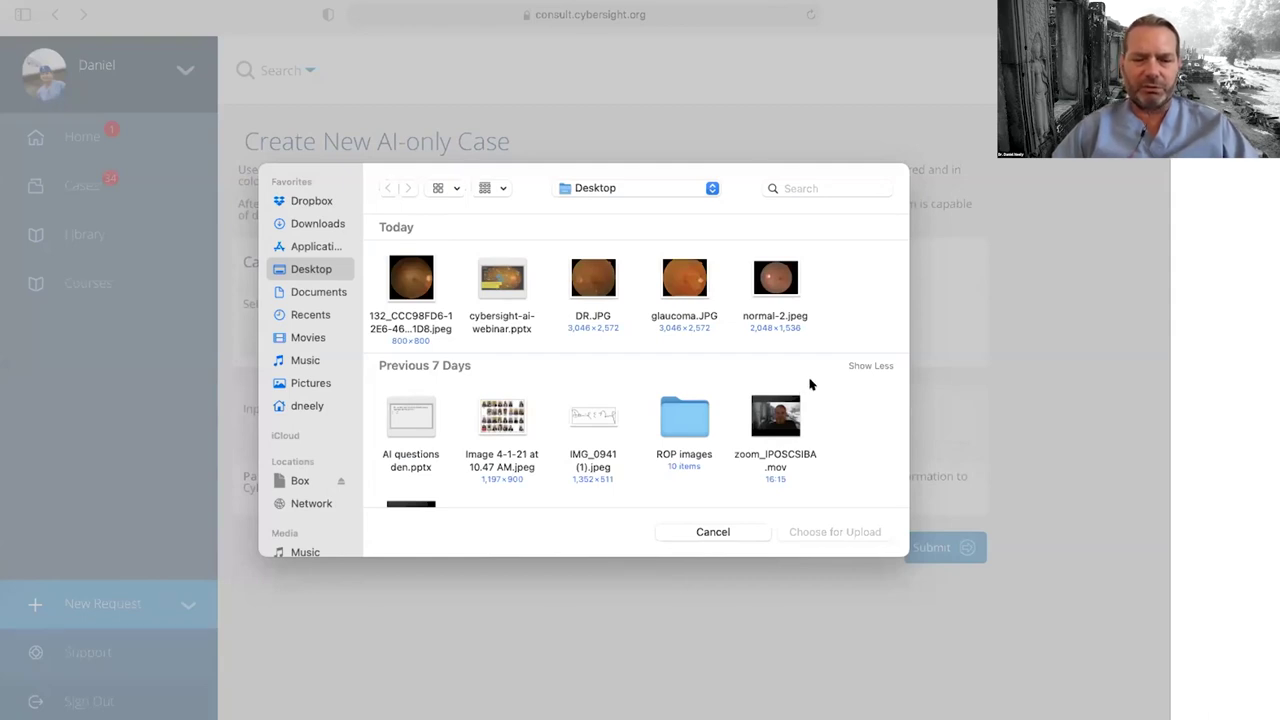
left_click(784, 279)
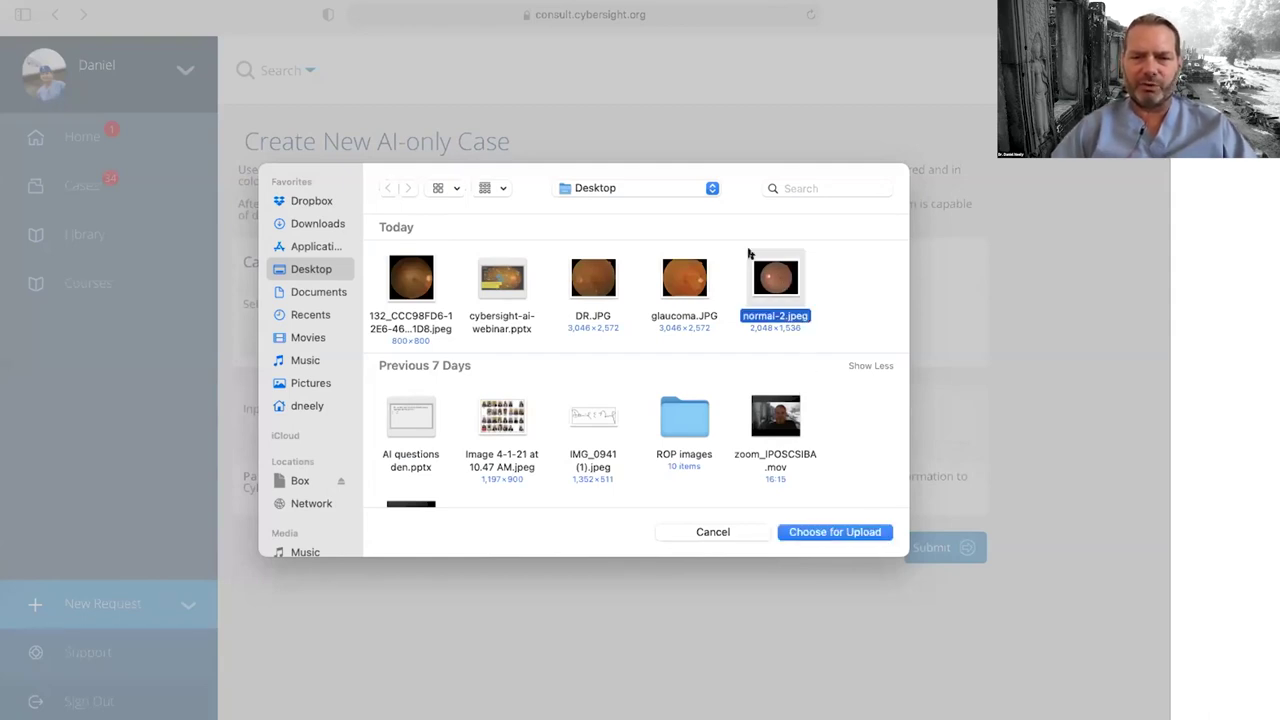
left_click(683, 278, "super")
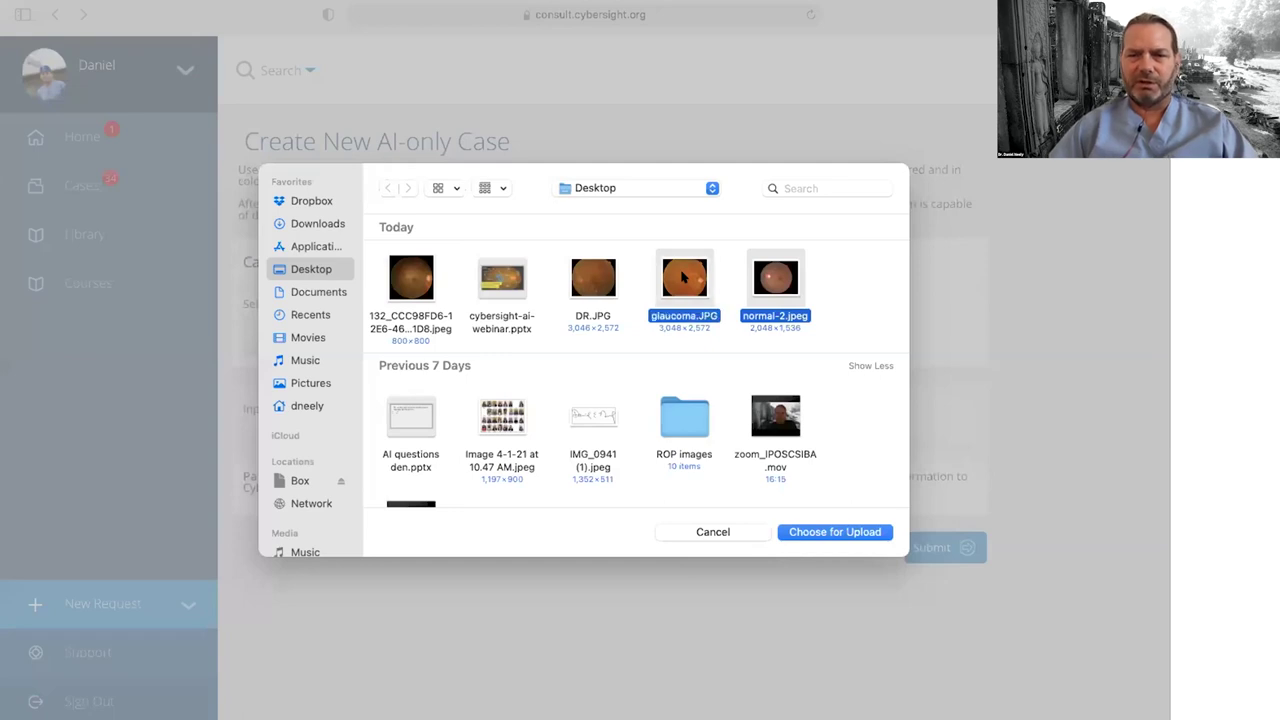
left_click(845, 530)
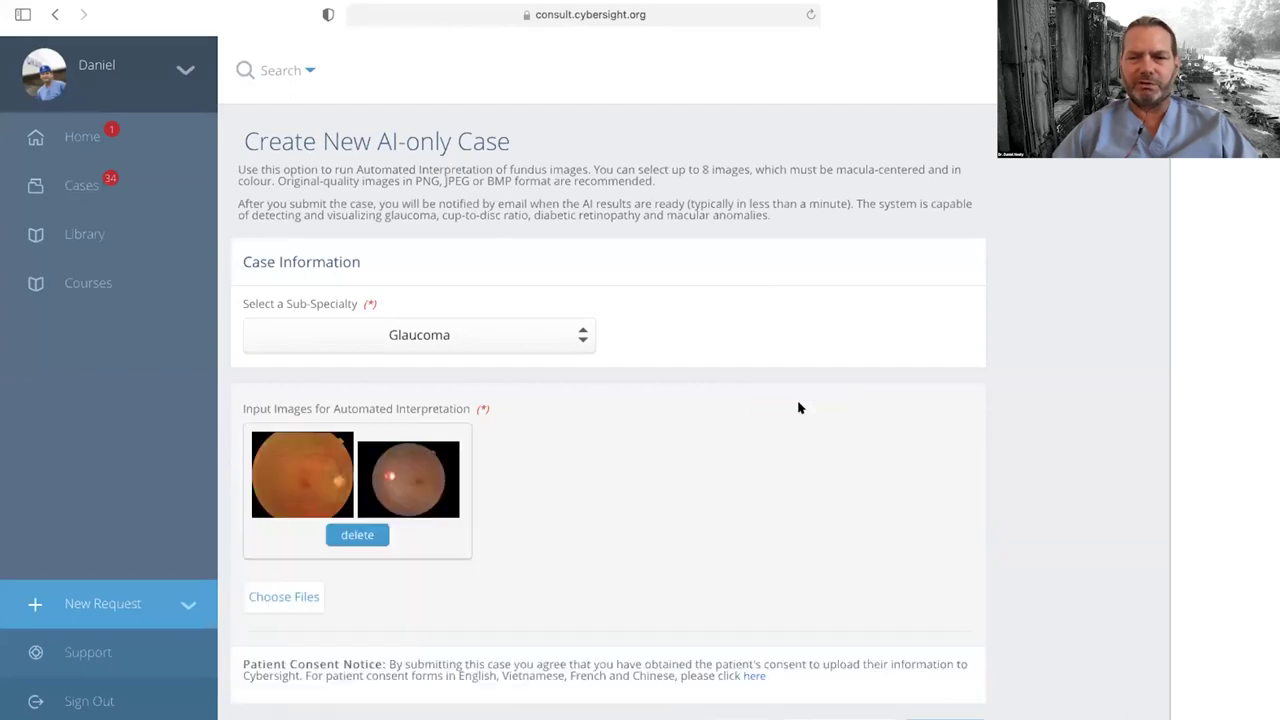
scroll(600, 497, "down", 2)
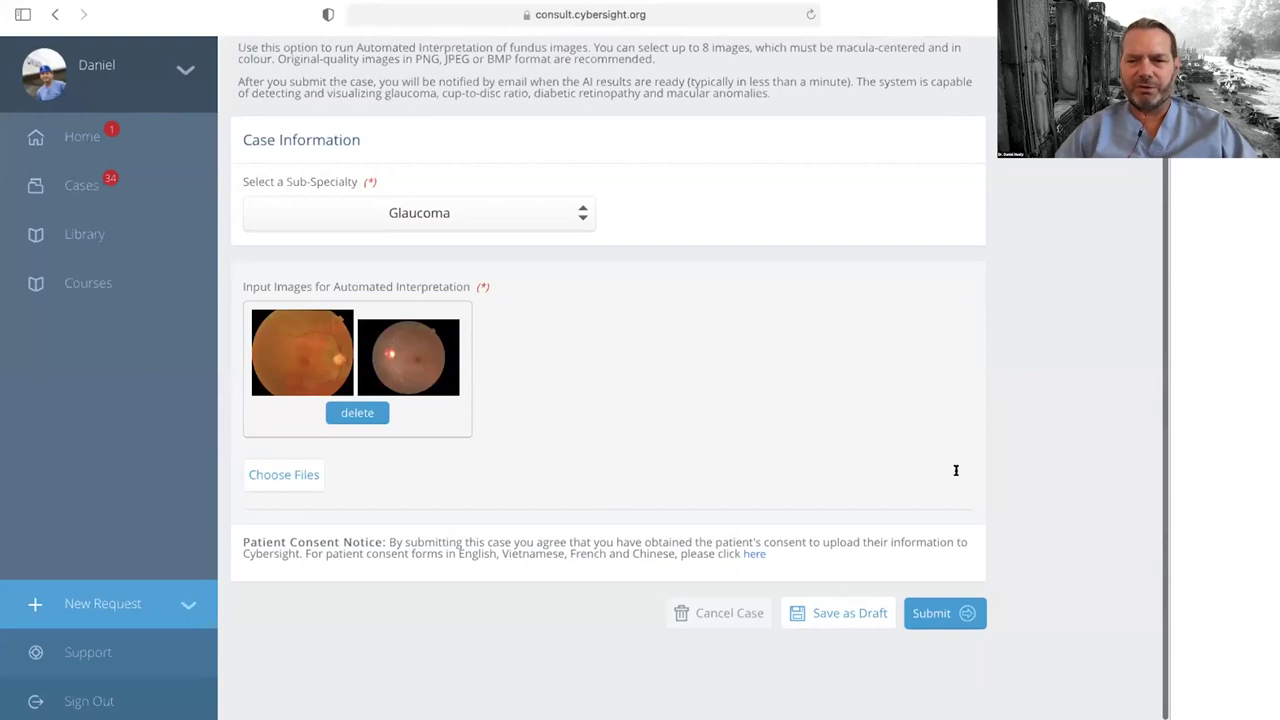
left_click(932, 605)
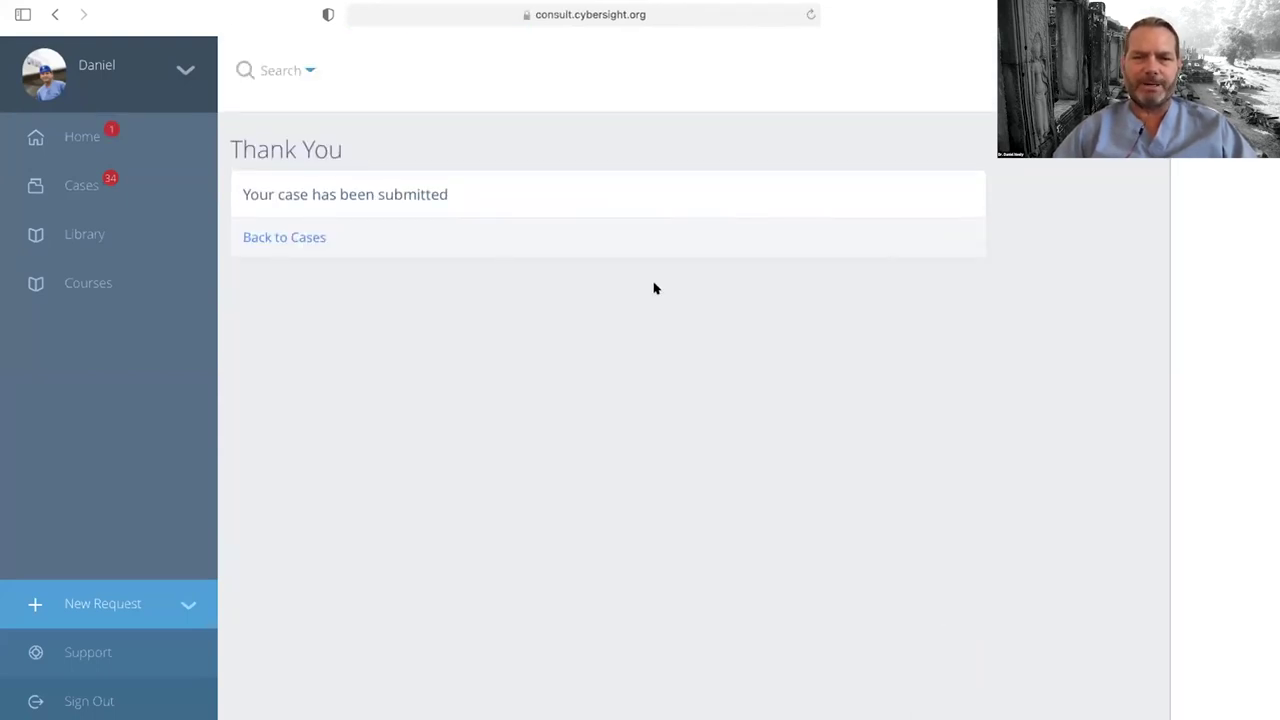
Step: Go back to Cases and open the newest AI-only case from the In Progress list
left_click(283, 238)
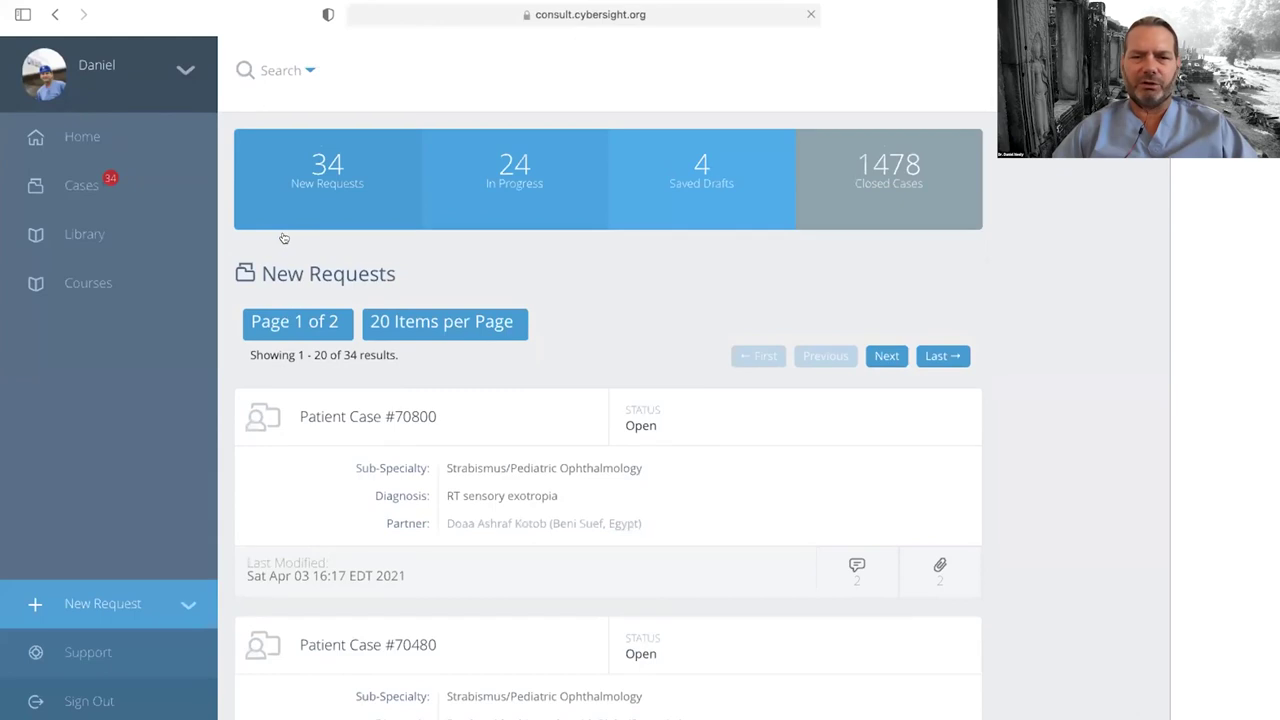
left_click(512, 163)
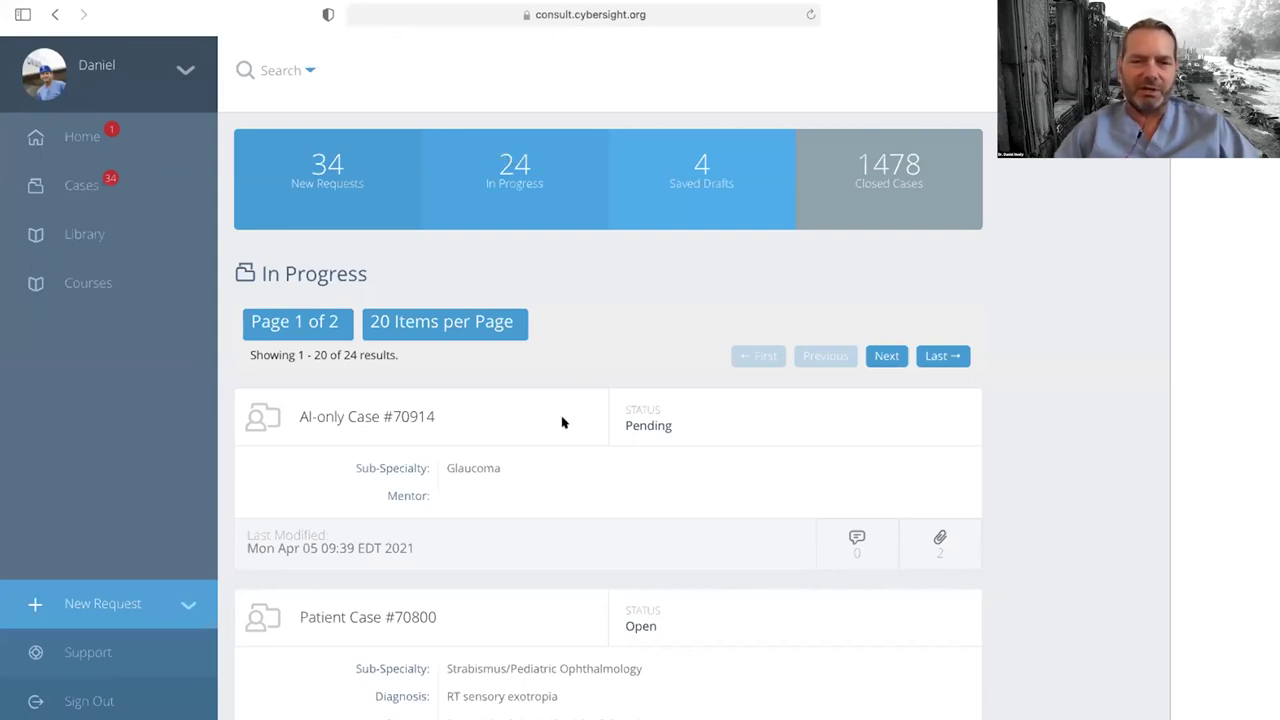
scroll(410, 360, "down", 1)
left_click(377, 368)
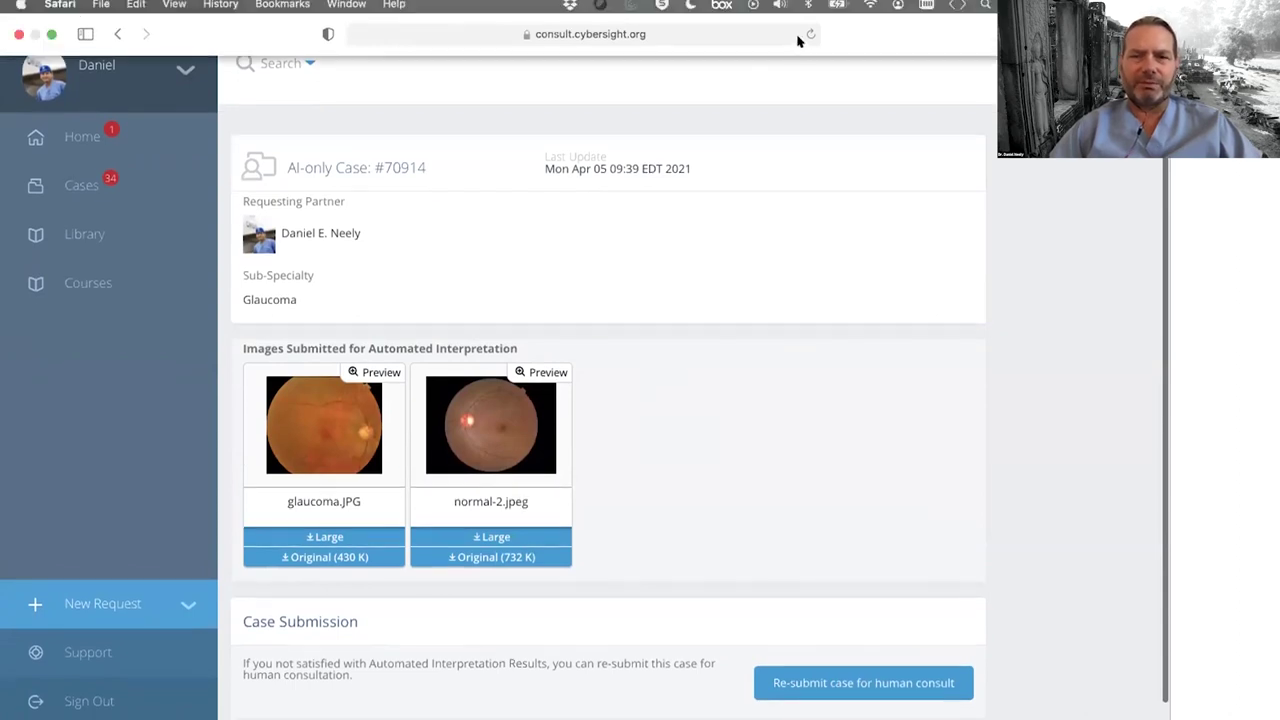
Step: Reload the case until its Fundus Summary shows Image 1 abnormal disc (88.8%), cup-to-disc 0.75
left_click(801, 32)
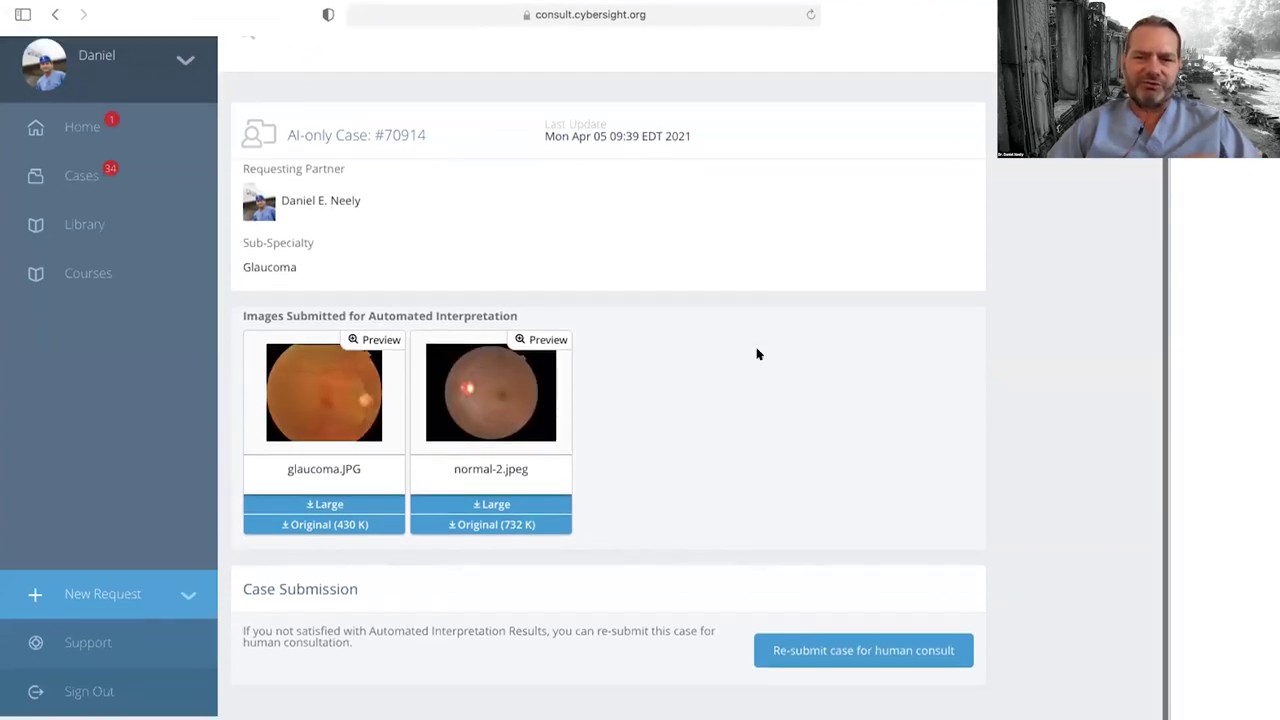
left_click(801, 14)
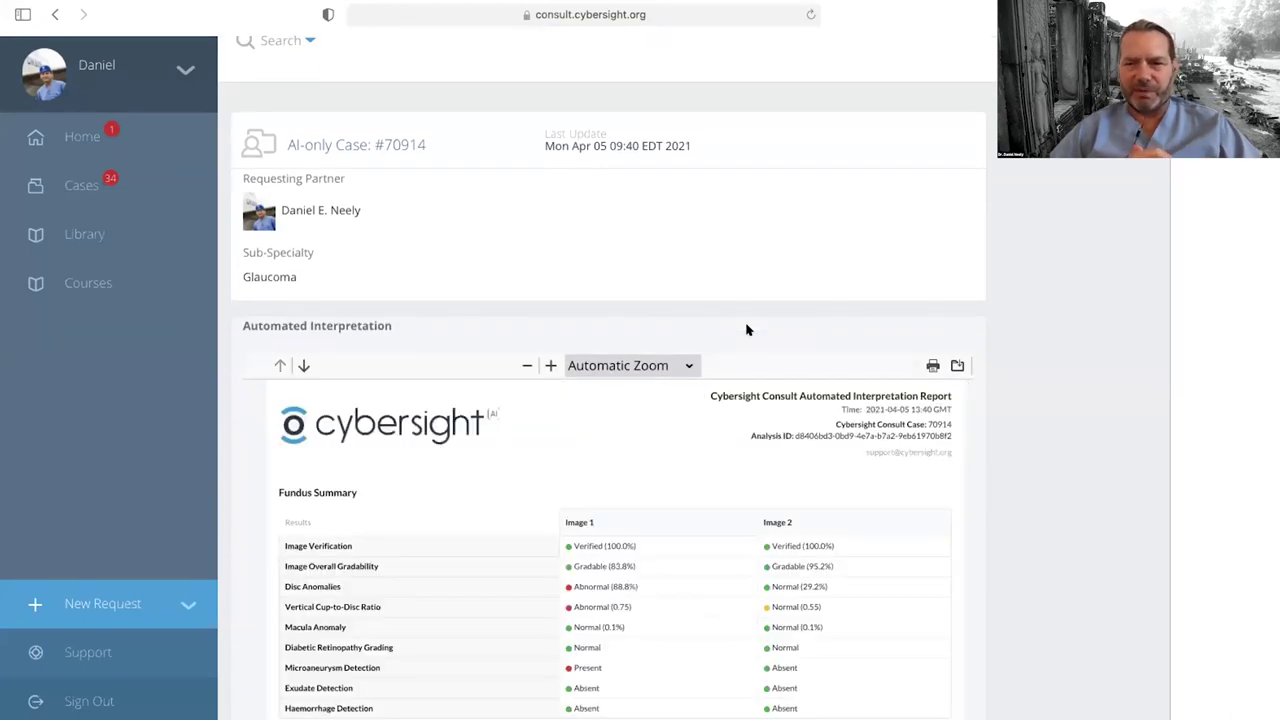
scroll(746, 330, "up", 1)
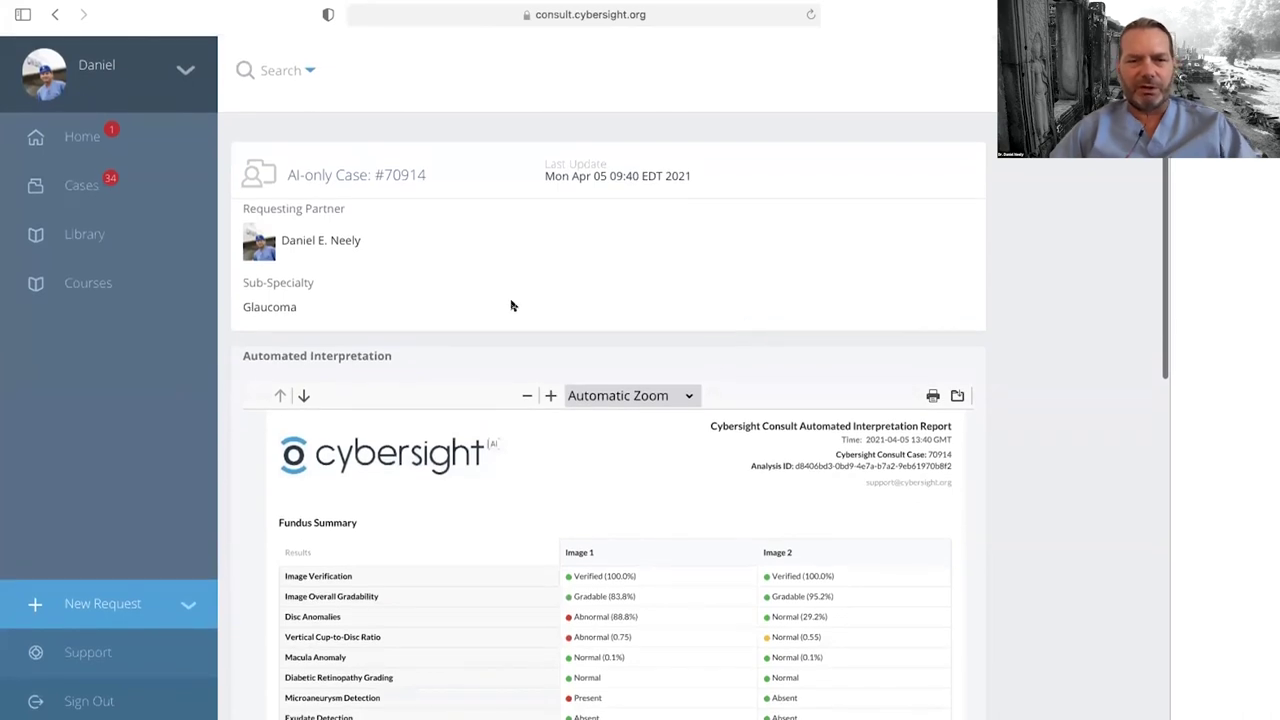
scroll(1081, 470, "down", 5)
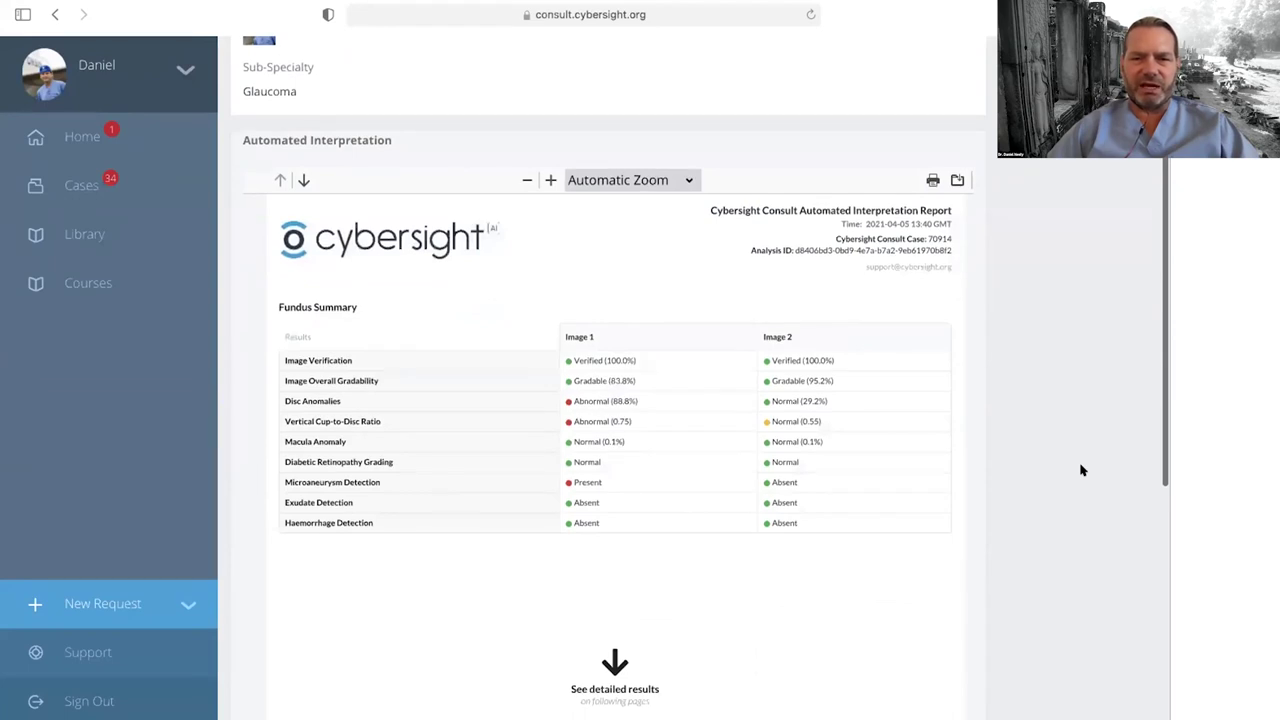
scroll(1081, 470, "down", 2)
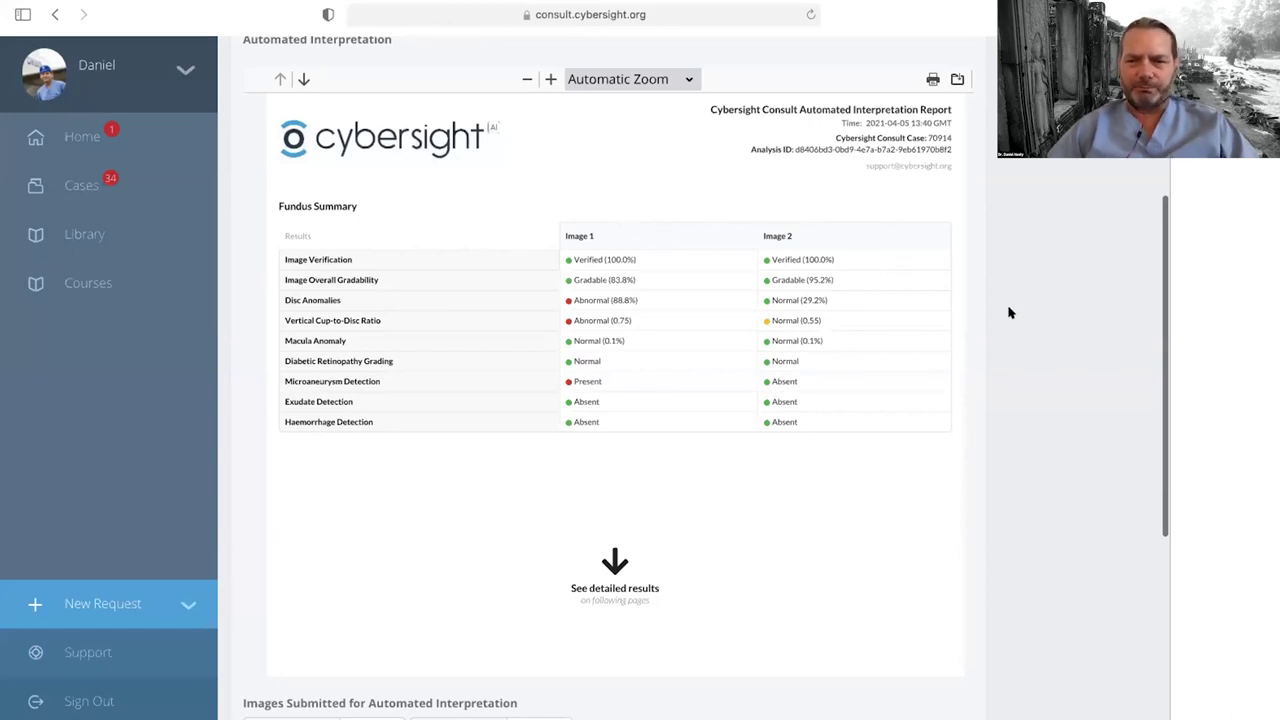
scroll(732, 366, "up", 5)
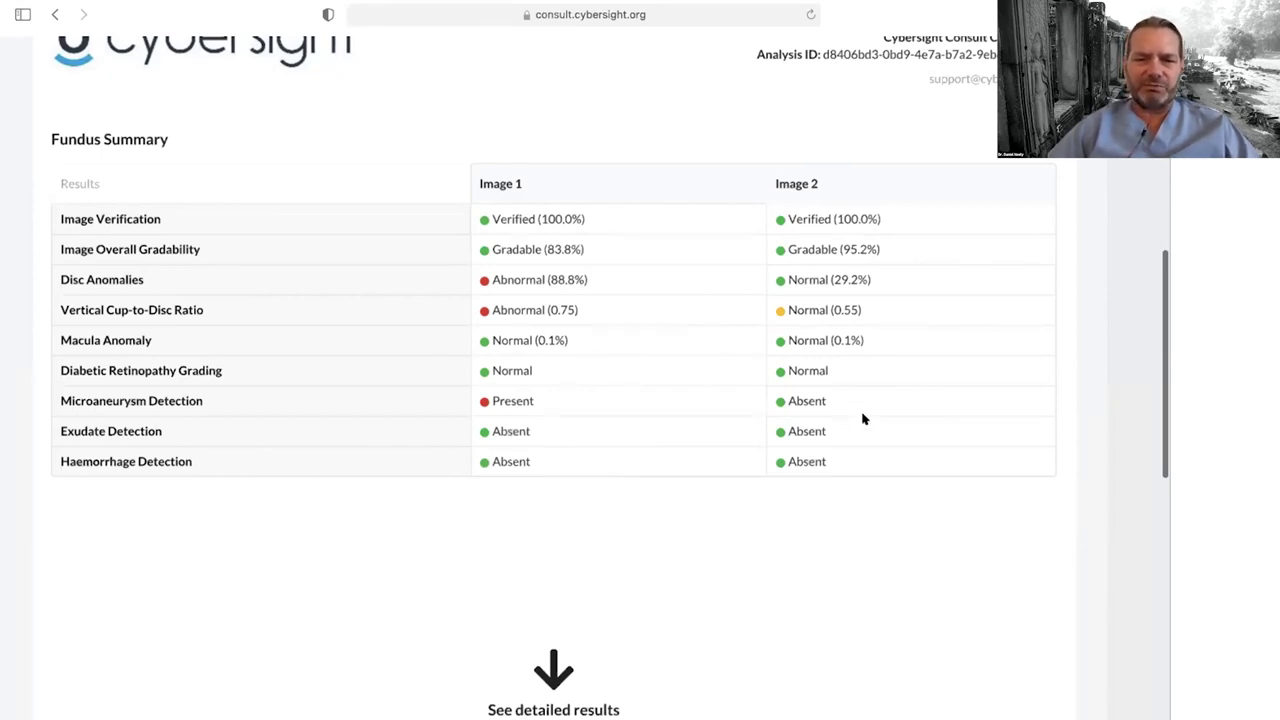
scroll(863, 419, "down", 1)
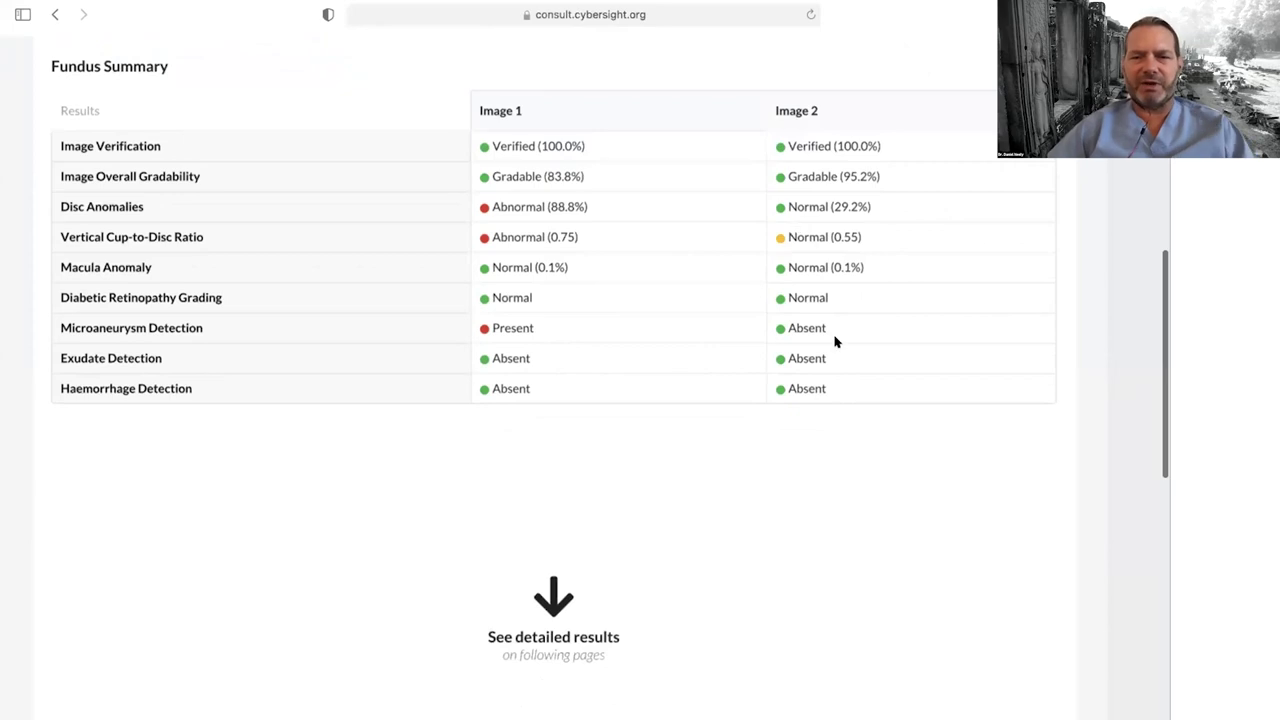
scroll(835, 342, "down", 10)
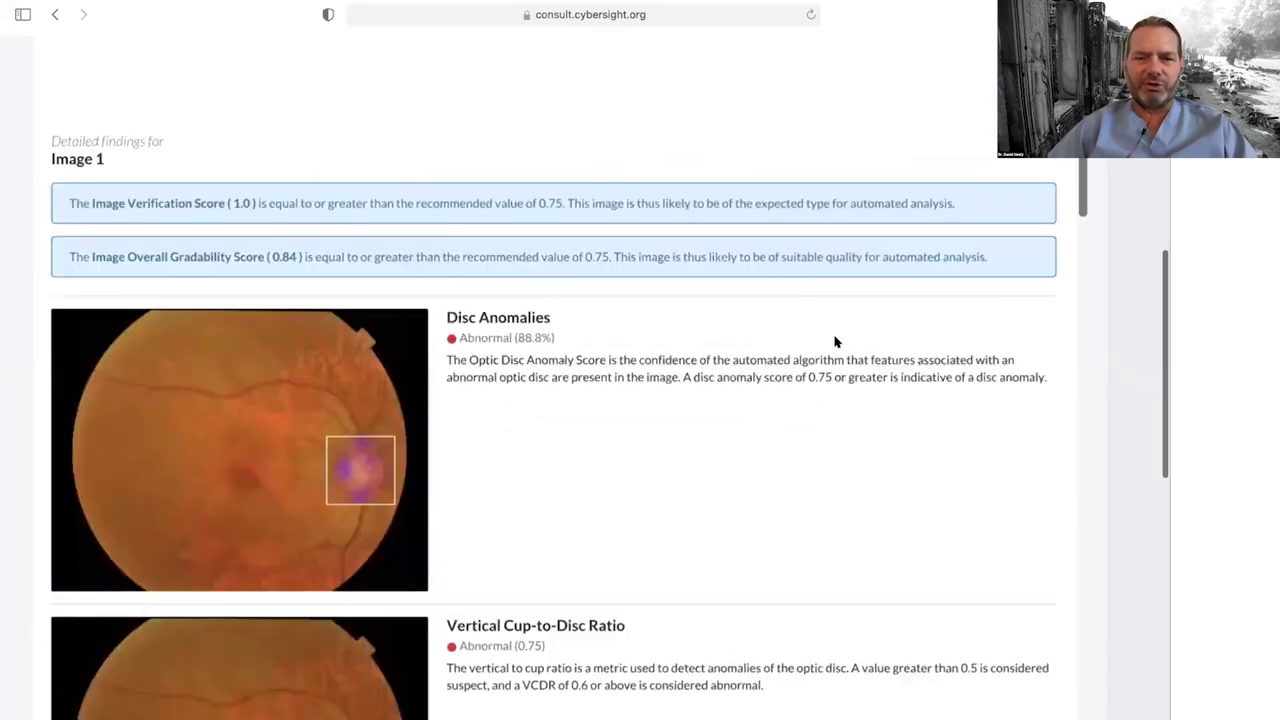
scroll(835, 342, "down", 15)
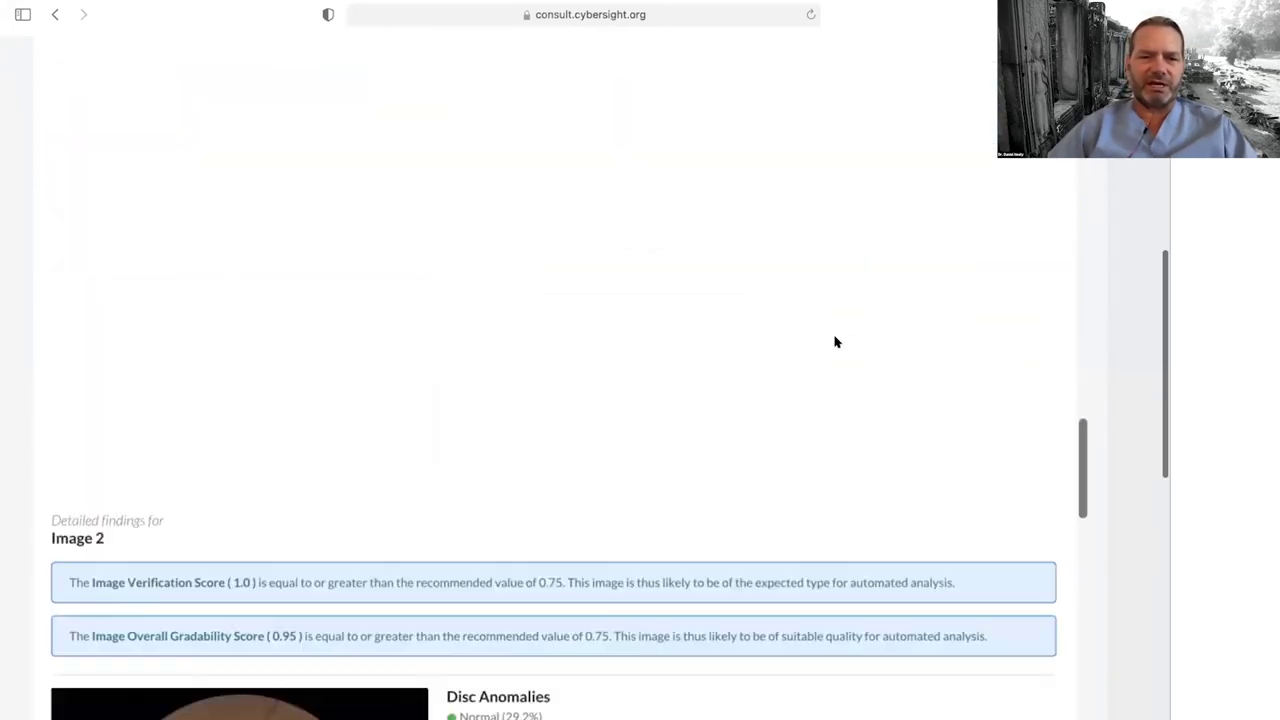
scroll(835, 342, "down", 8)
scroll(835, 342, "up", 3)
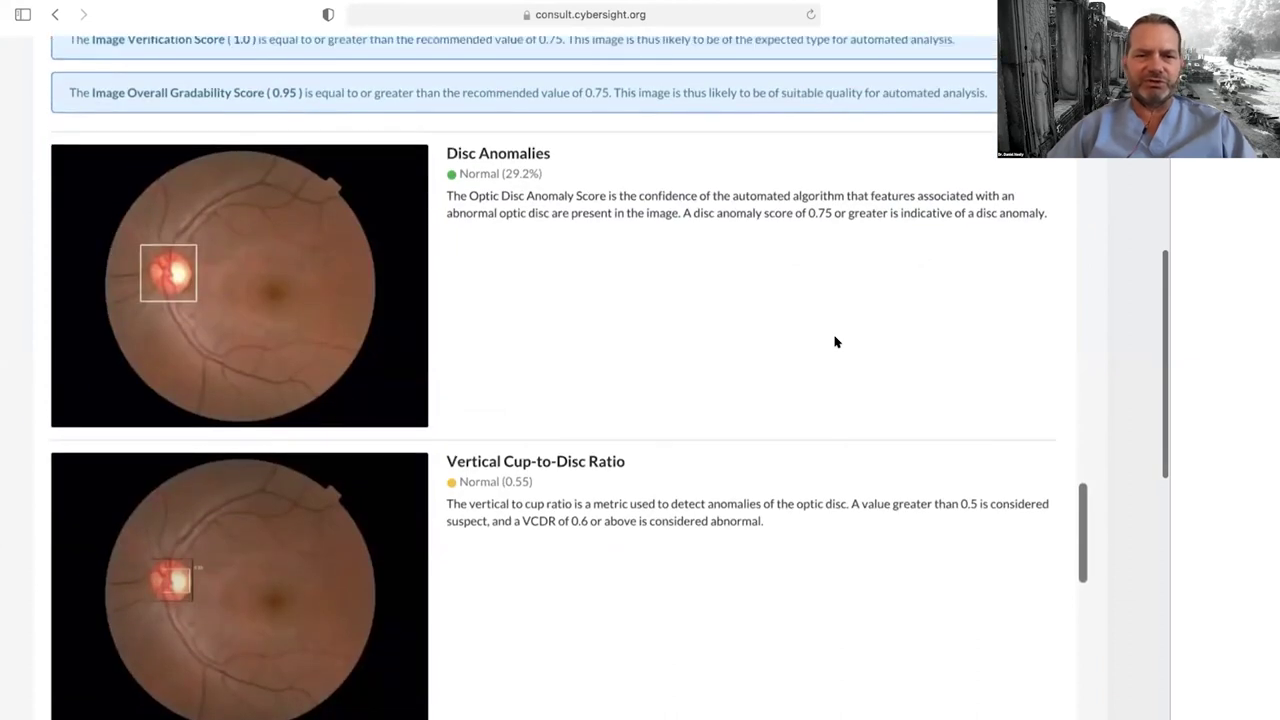
scroll(835, 342, "down", 2)
scroll(840, 342, "up", 3)
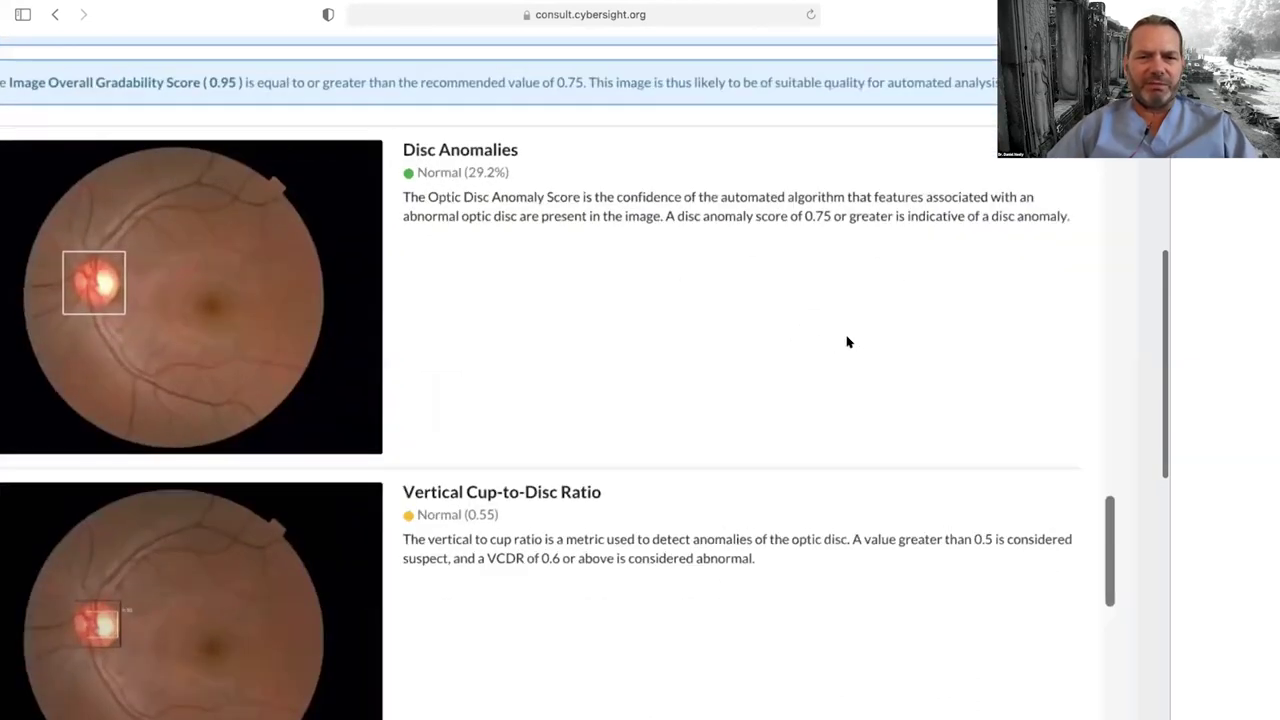
scroll(845, 341, "left", 3)
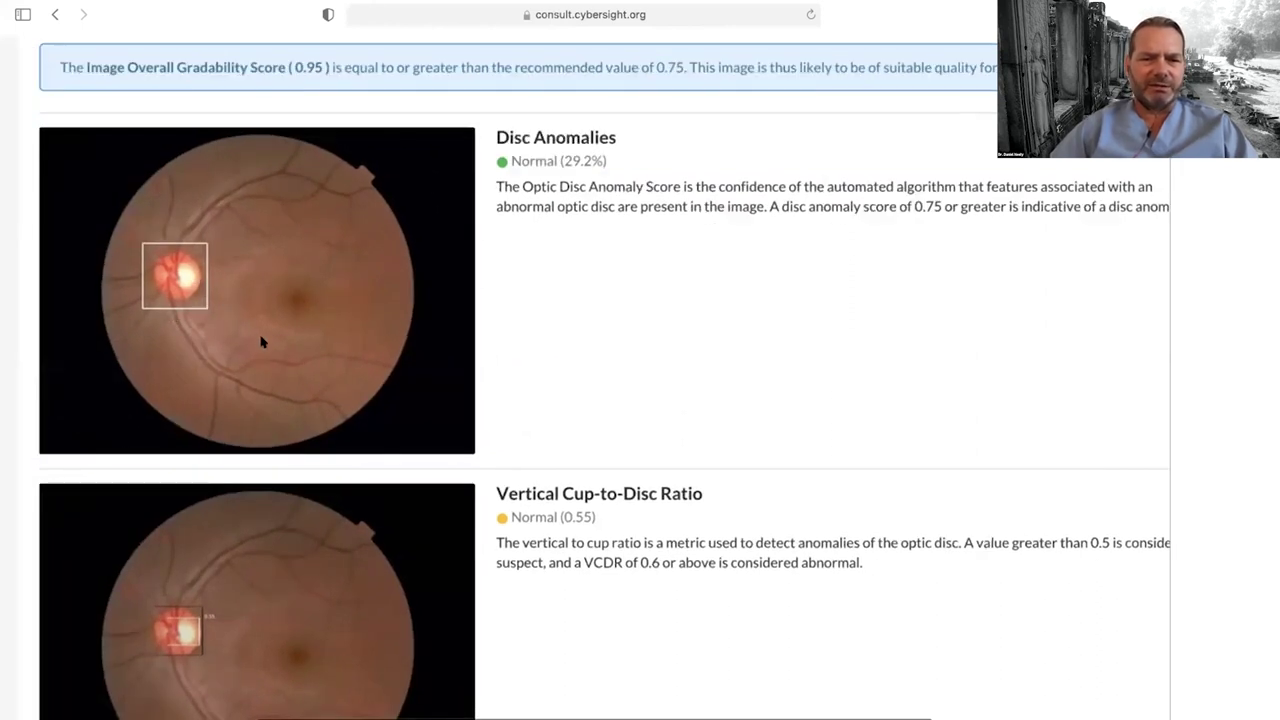
scroll(443, 443, "down", 5)
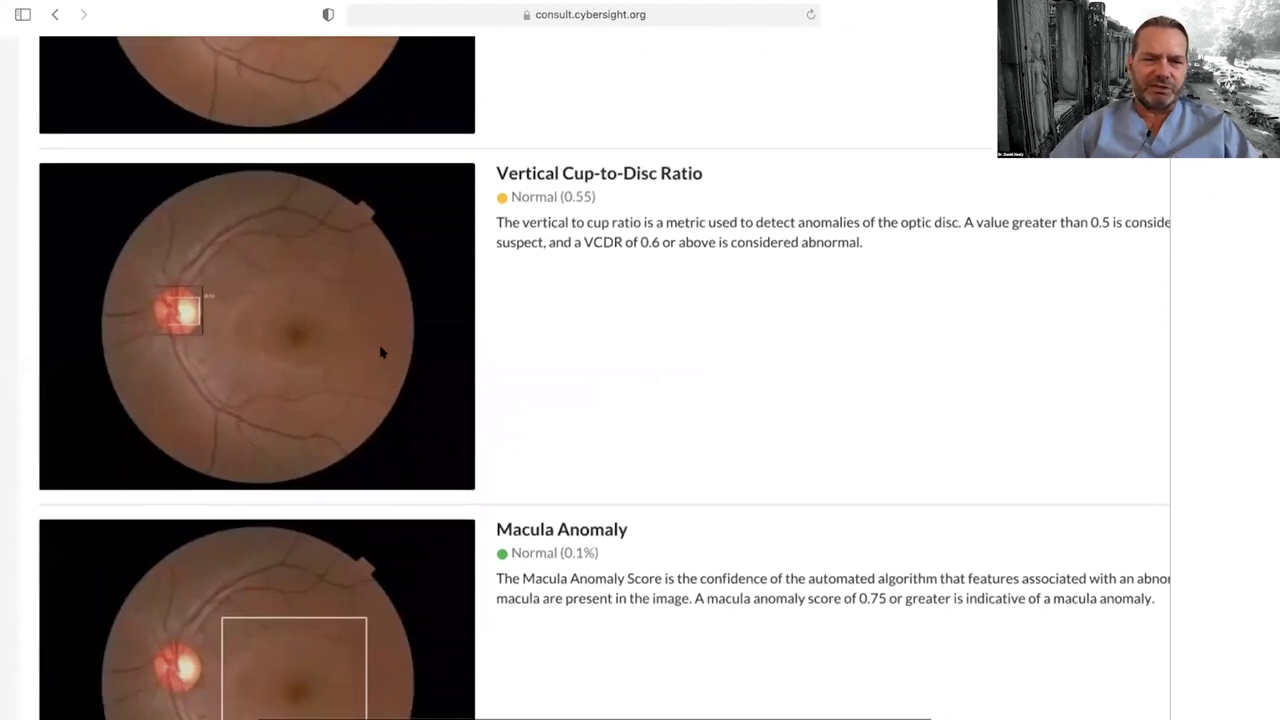
scroll(400, 348, "up", 2)
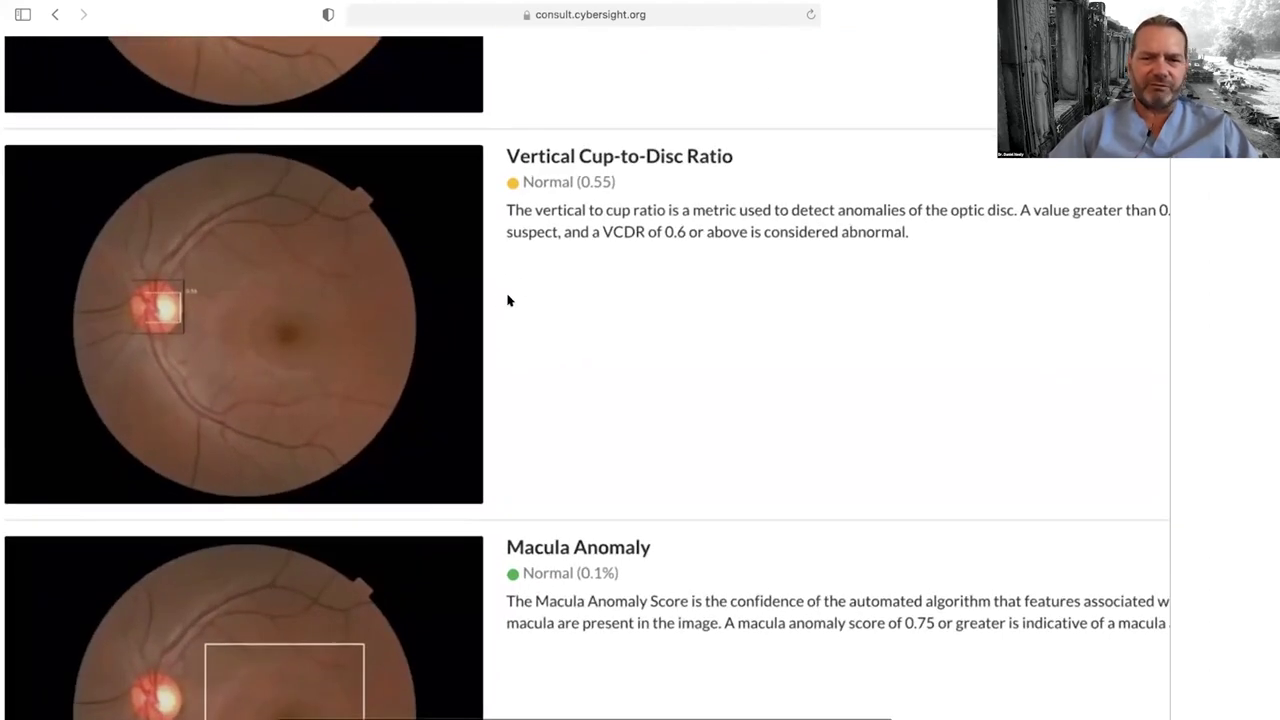
scroll(507, 300, "up", 3)
scroll(507, 300, "left", 3)
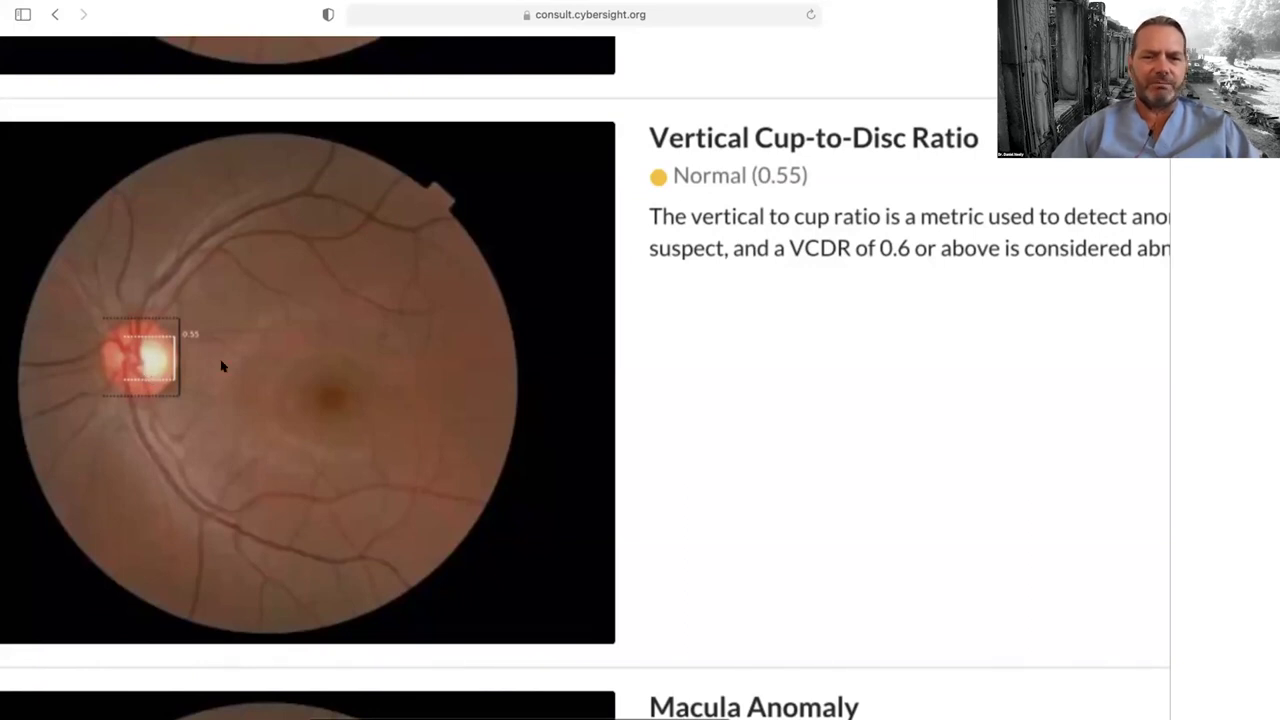
scroll(260, 380, "down", 5)
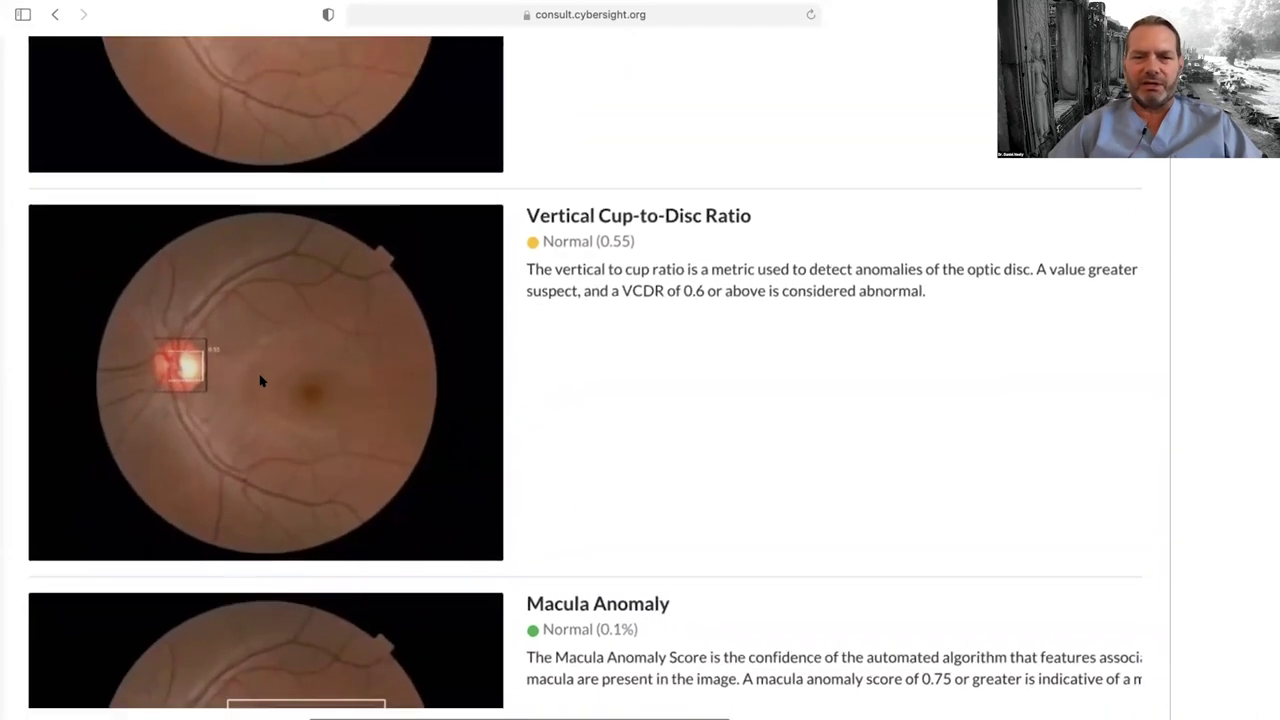
scroll(260, 380, "down", 3)
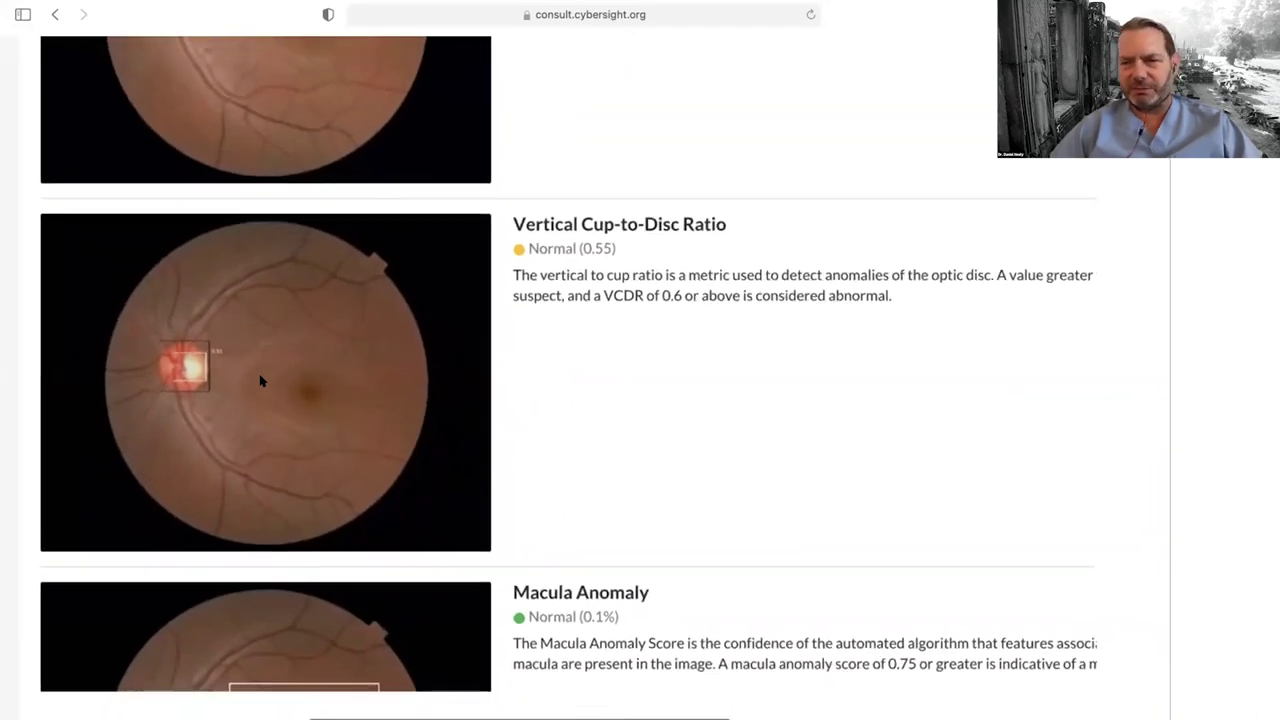
scroll(260, 380, "down", 2)
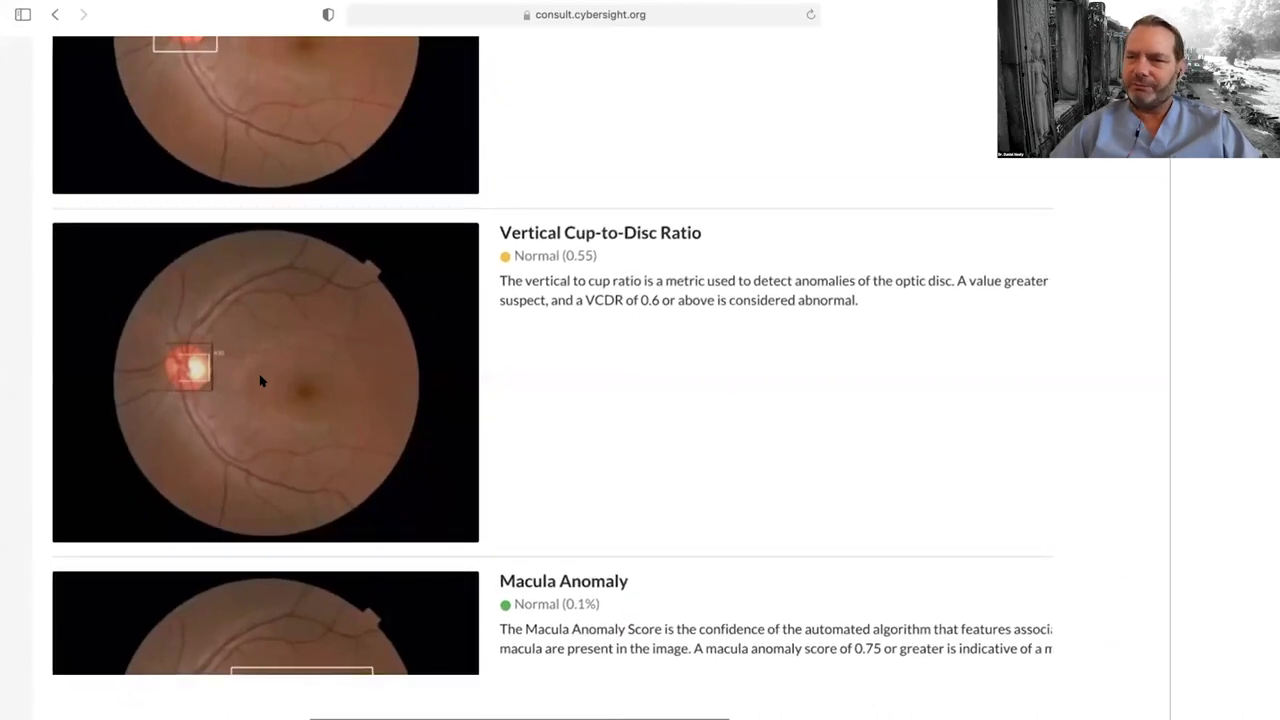
scroll(260, 380, "down", 1)
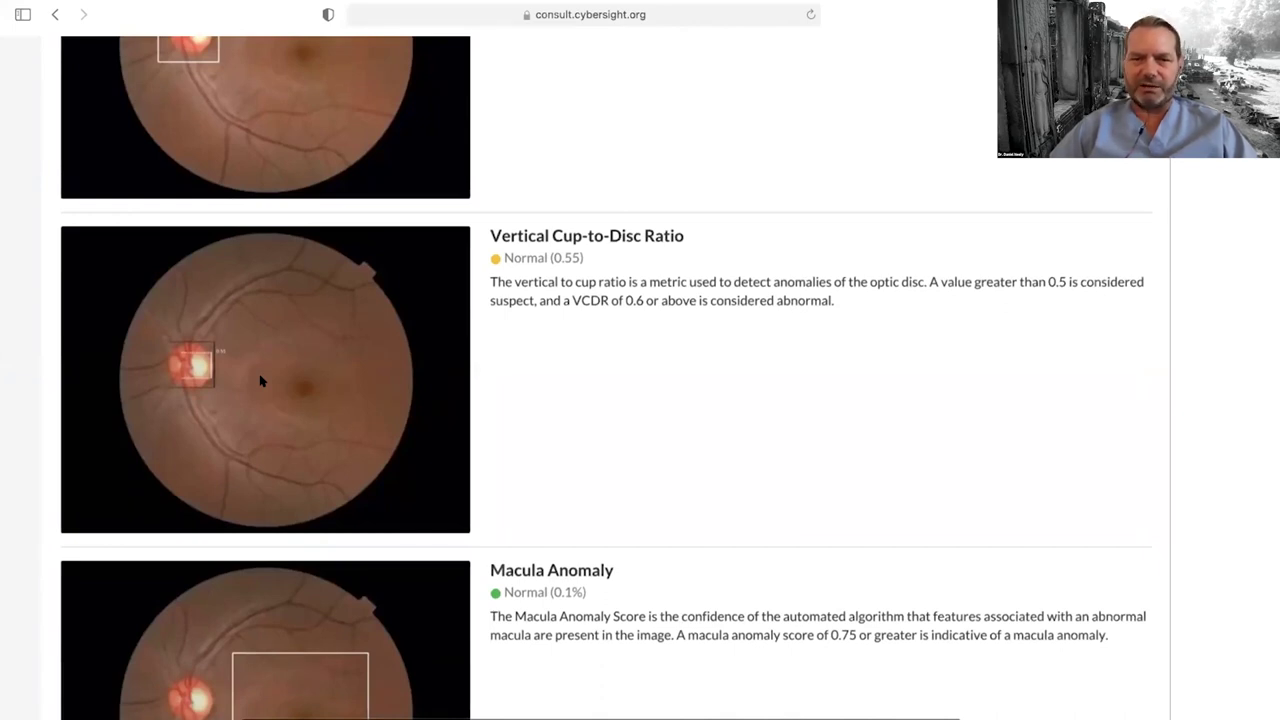
scroll(260, 381, "down", 2)
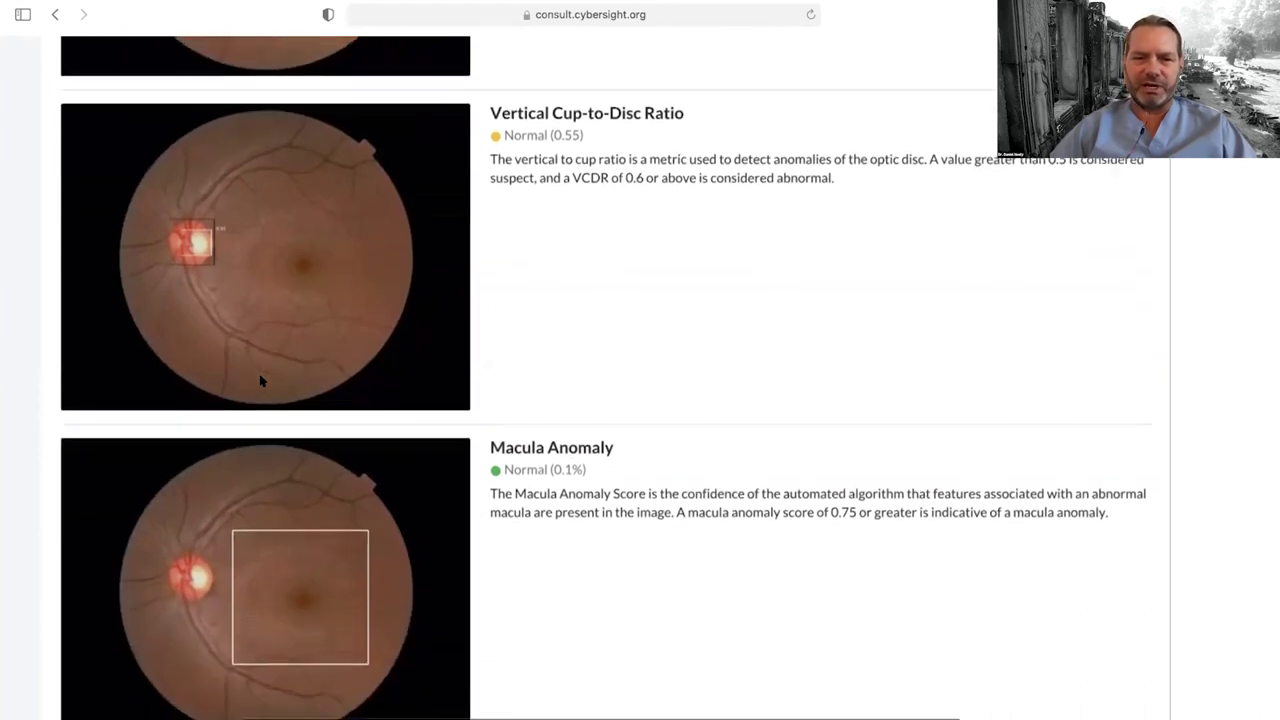
scroll(260, 376, "down", 4)
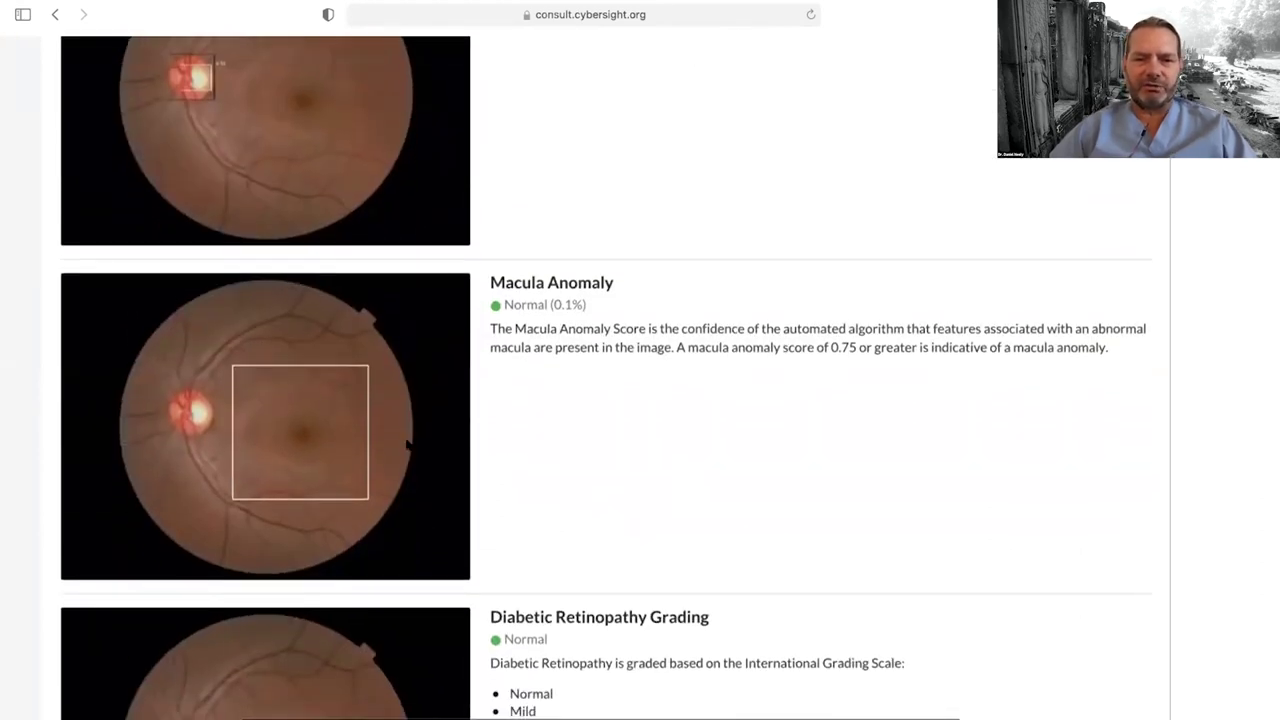
scroll(408, 445, "down", 5)
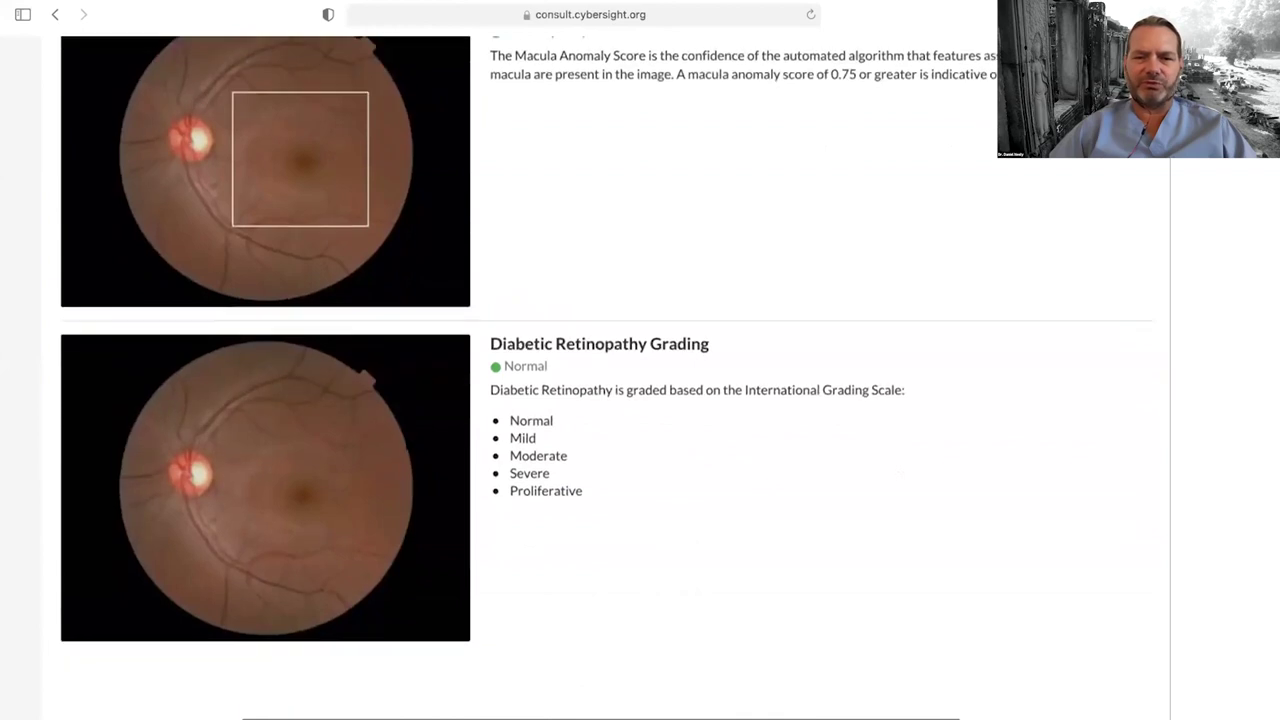
scroll(606, 378, "down", 7)
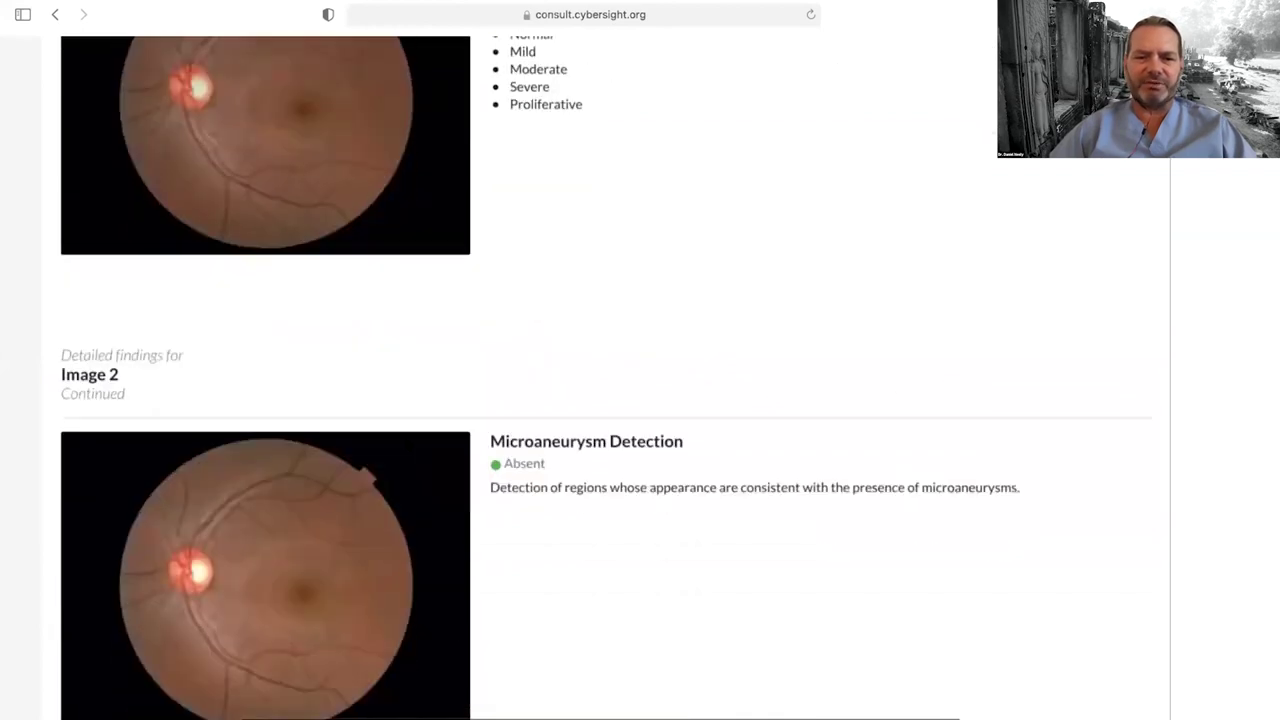
scroll(406, 443, "up", 3)
scroll(408, 447, "down", 8)
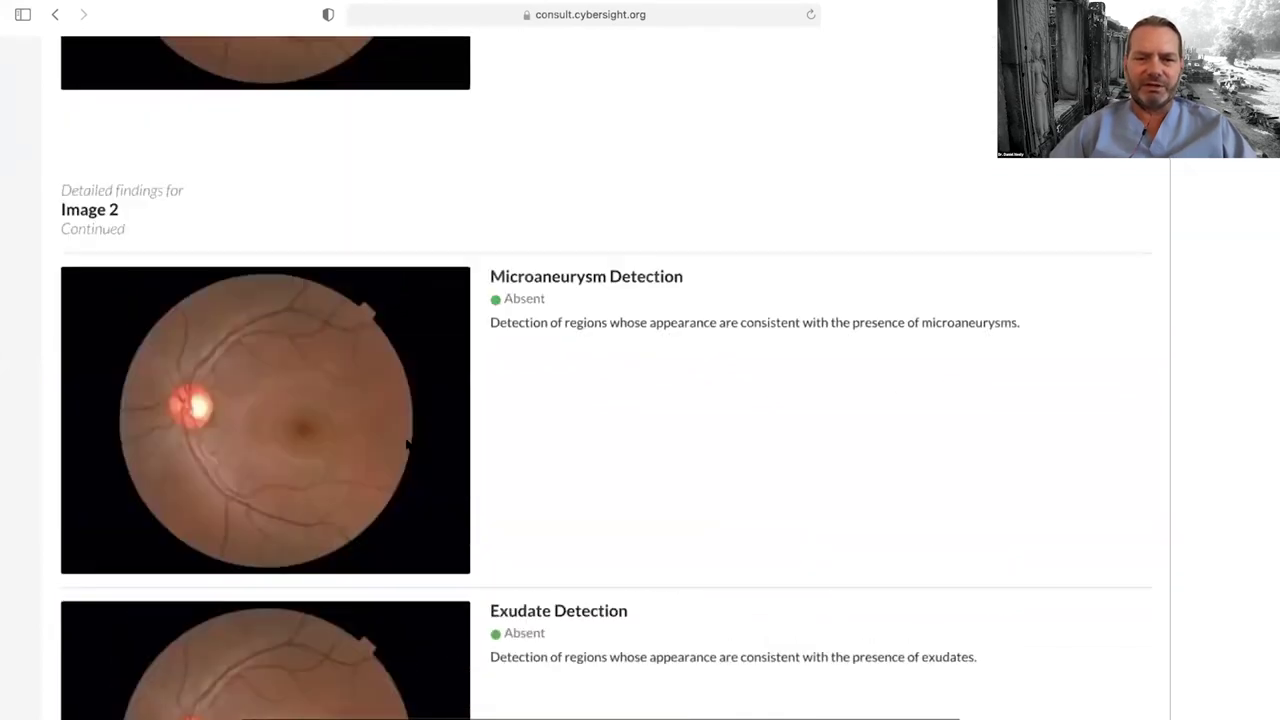
scroll(408, 447, "down", 6)
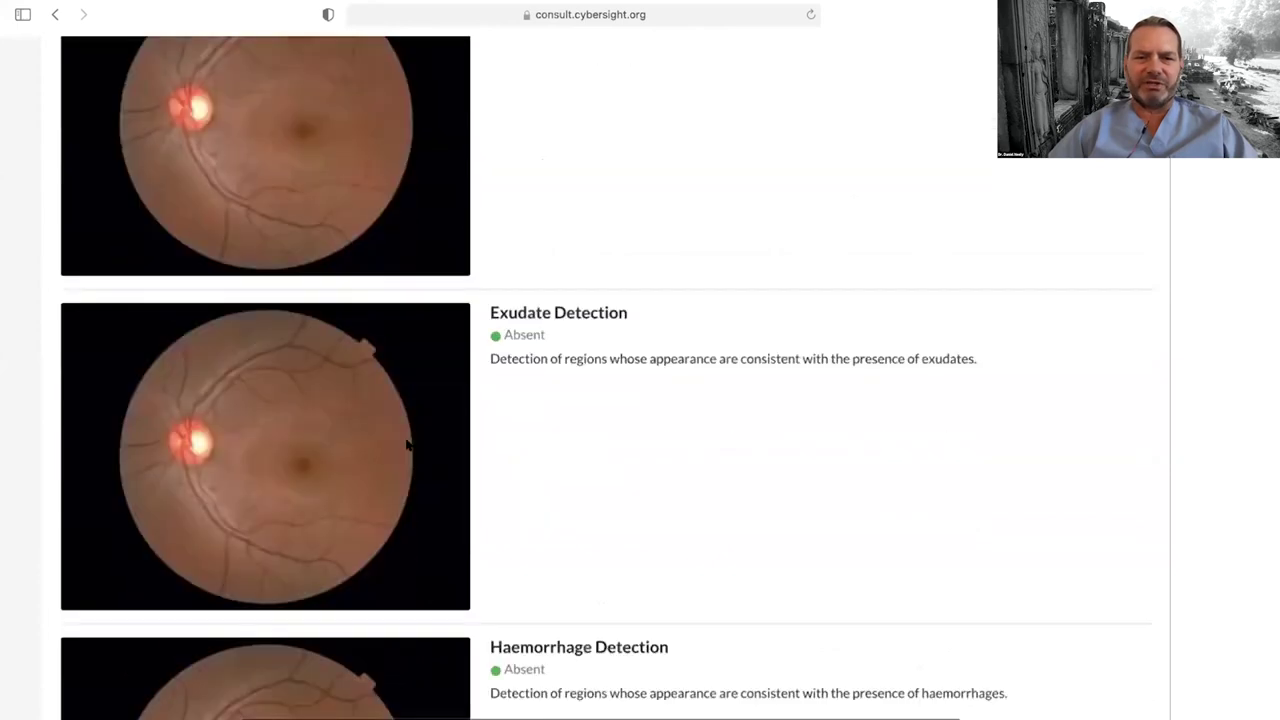
scroll(406, 443, "down", 3)
scroll(406, 443, "up", 3)
scroll(406, 443, "up", 20)
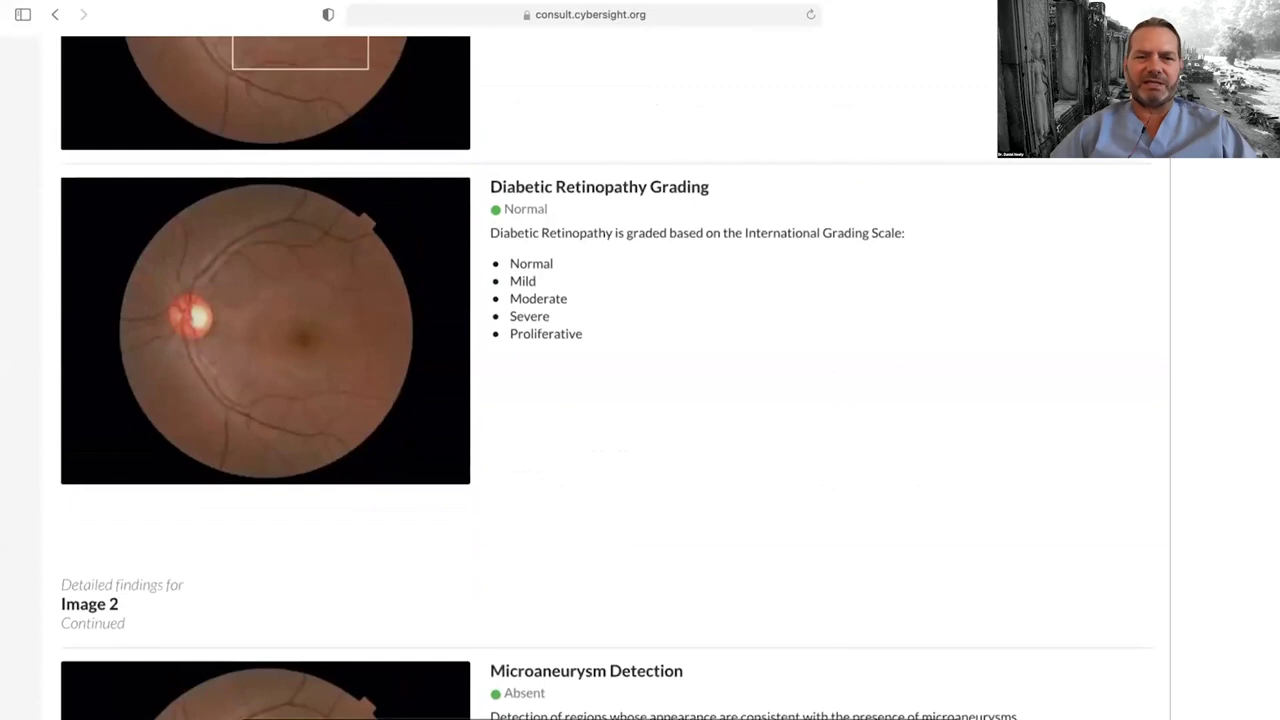
scroll(408, 447, "up", 12)
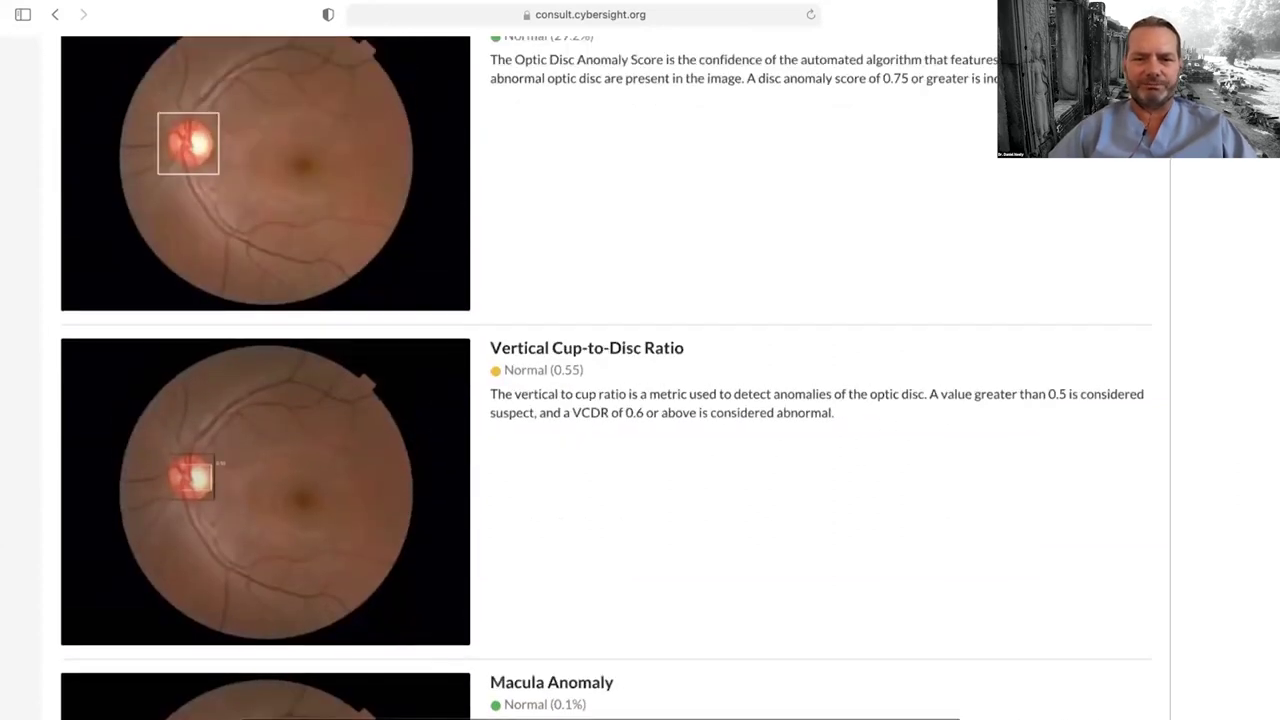
scroll(406, 443, "up", 18)
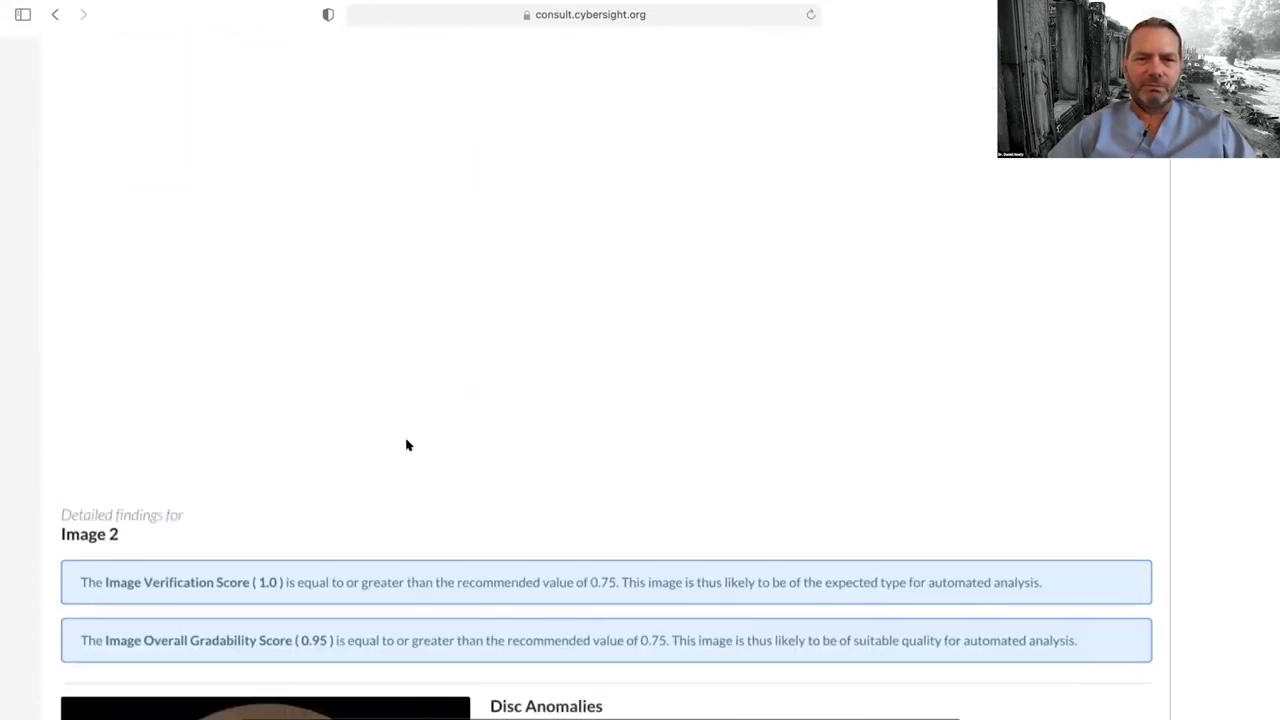
scroll(406, 443, "down", 18)
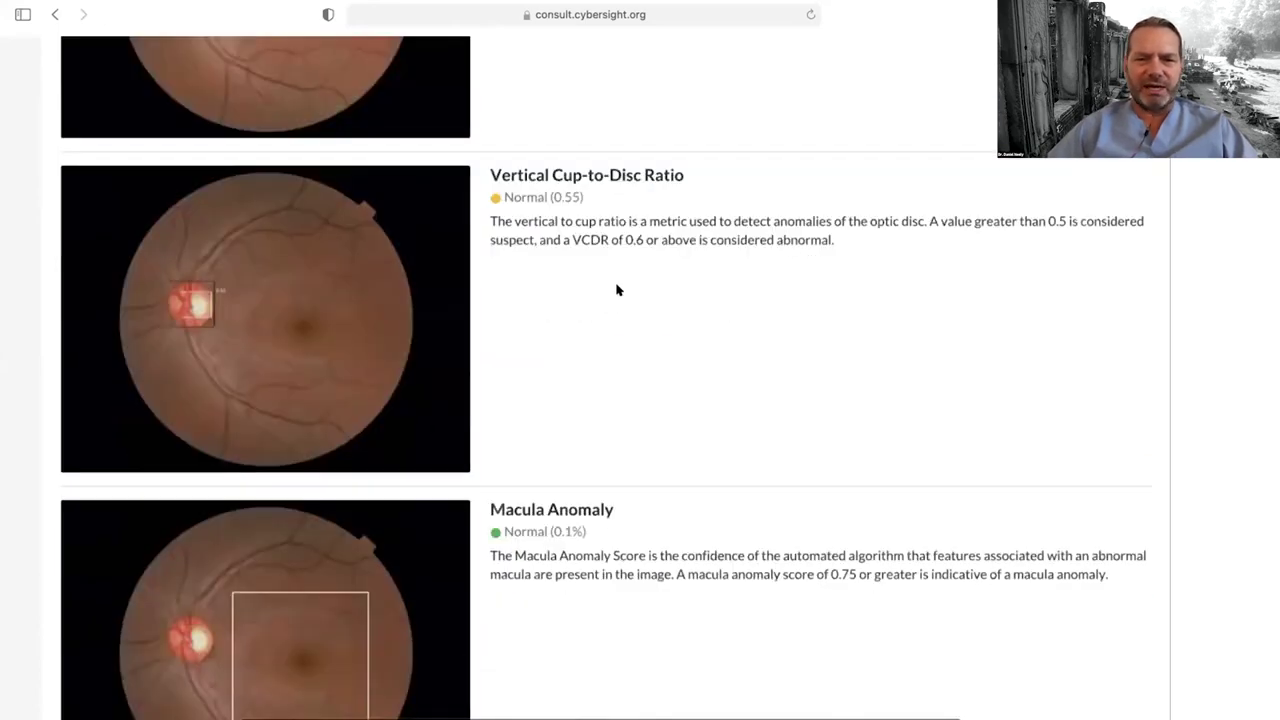
scroll(617, 289, "up", 2)
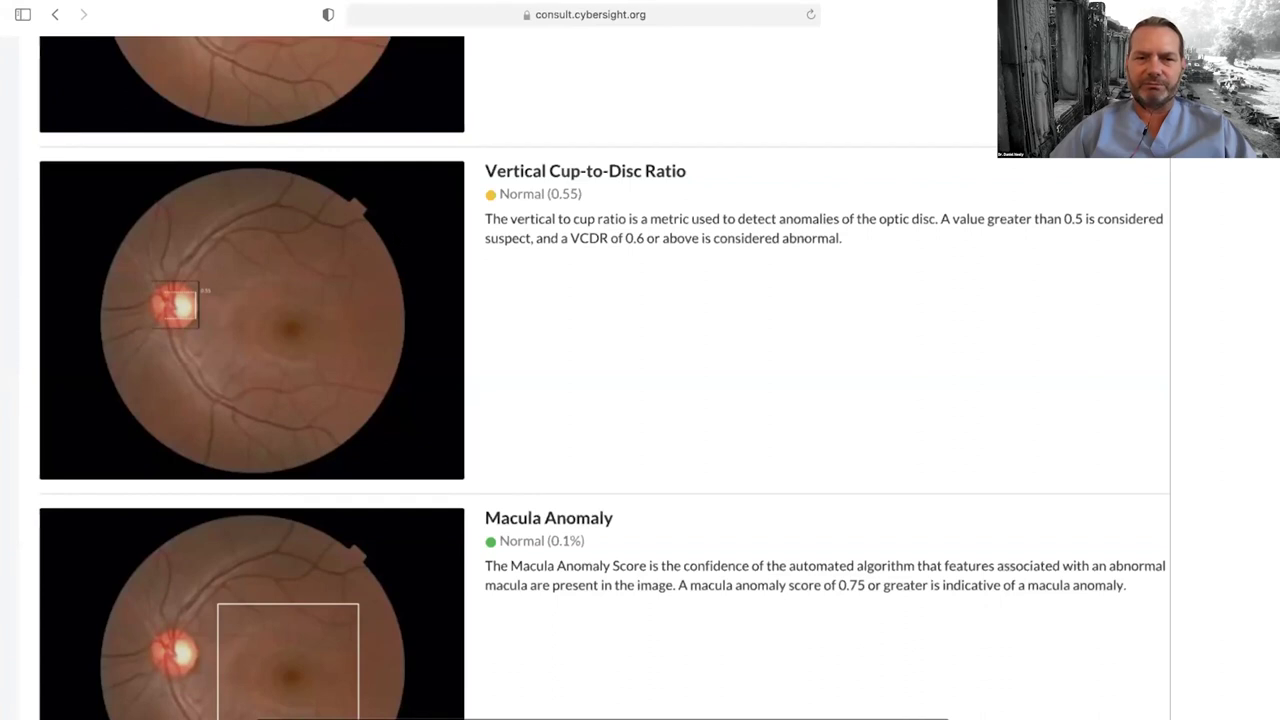
scroll(394, 240, "up", 2)
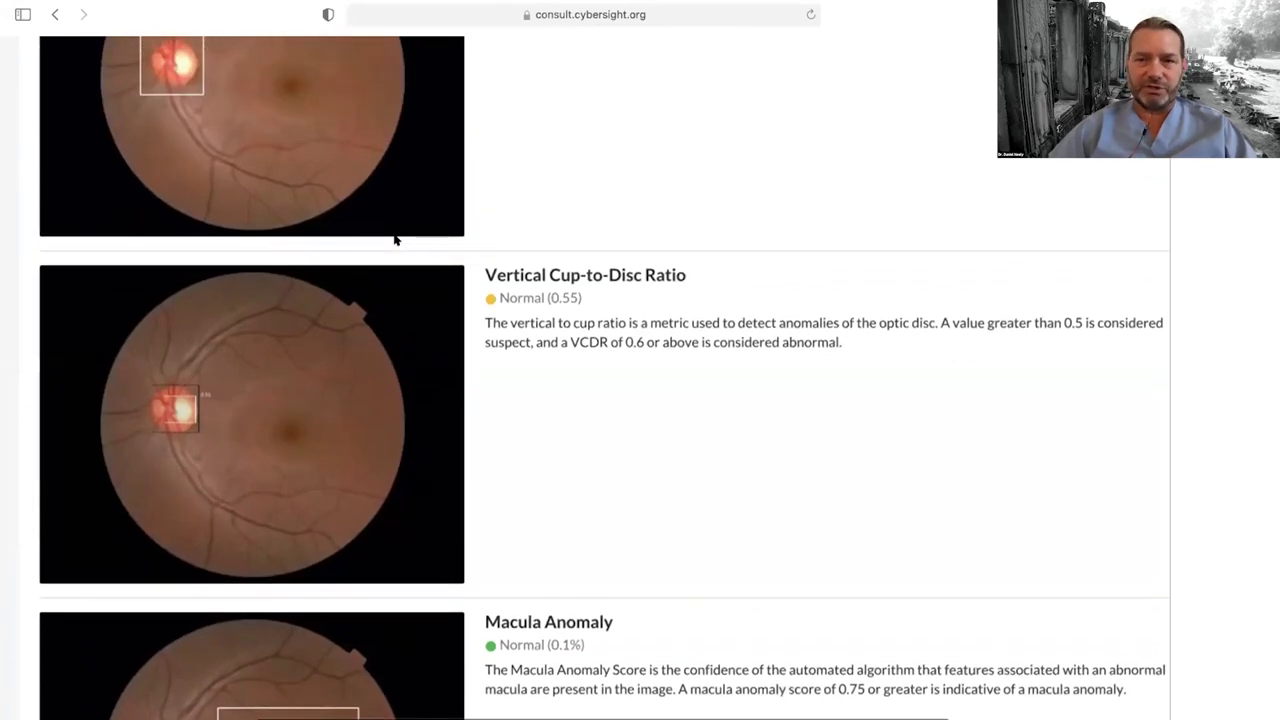
scroll(394, 240, "up", 1)
scroll(394, 240, "up", 2)
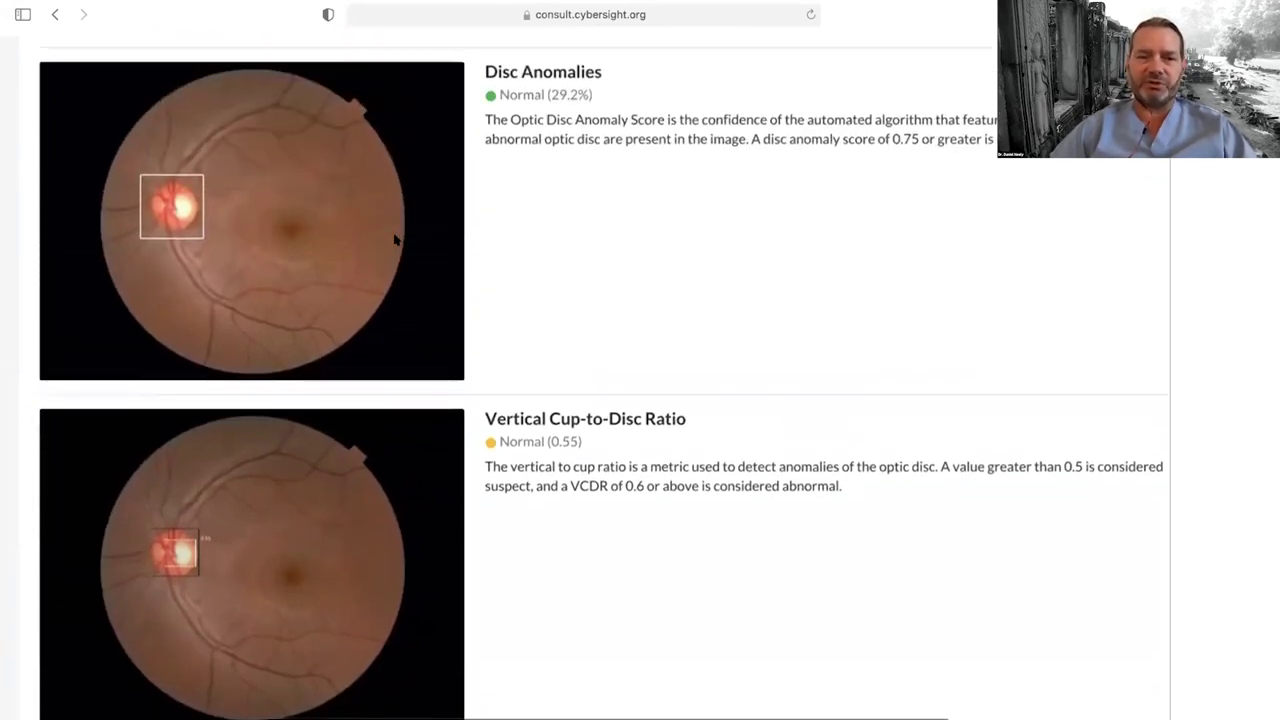
scroll(394, 240, "up", 2)
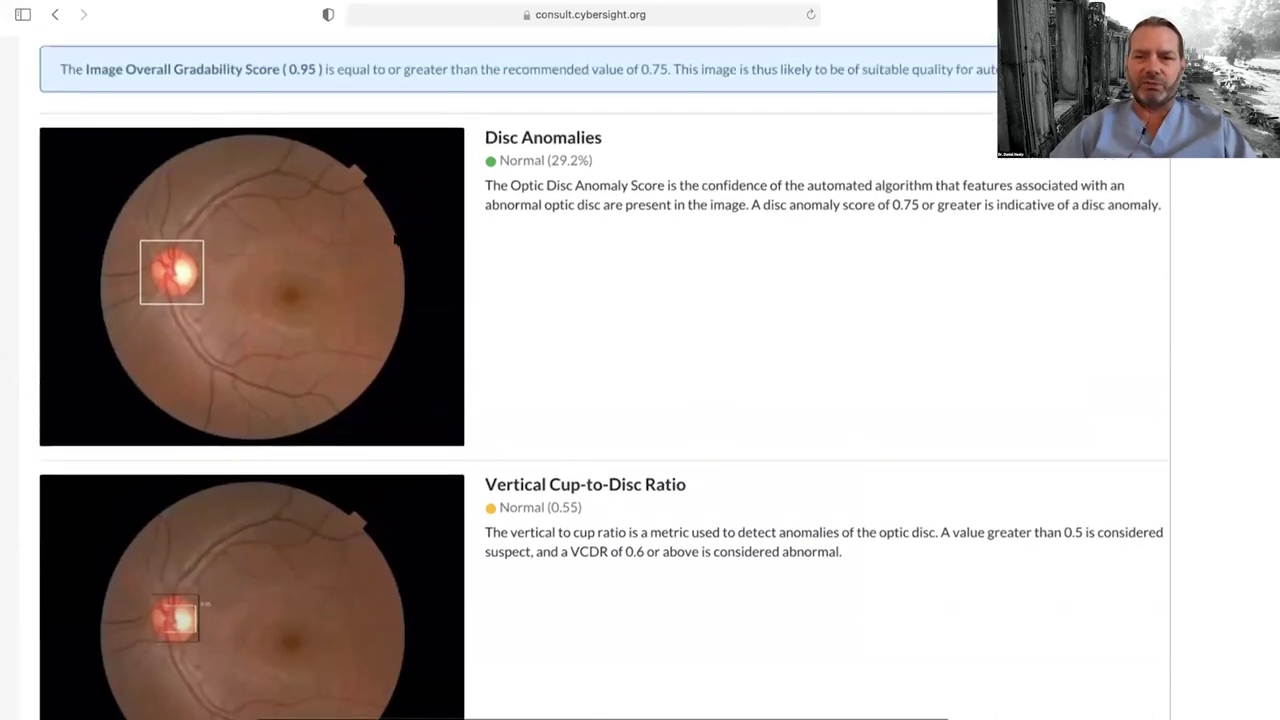
scroll(394, 240, "up", 8)
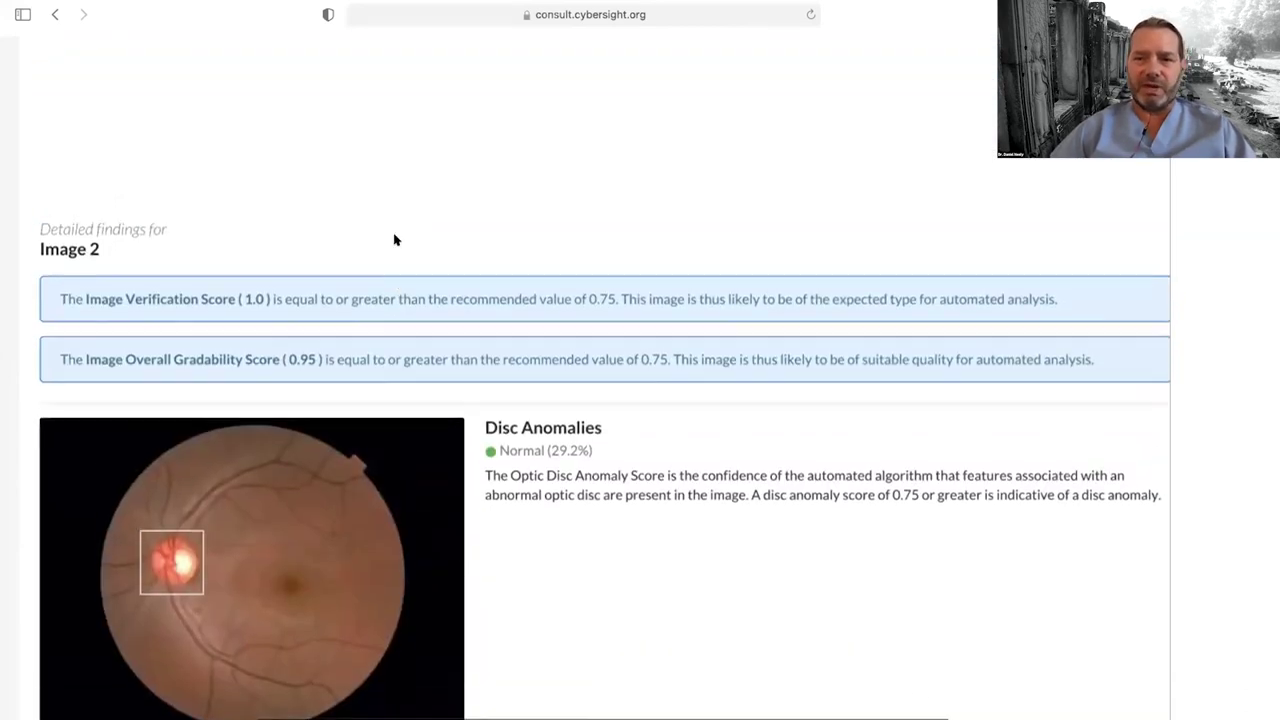
scroll(394, 240, "up", 15)
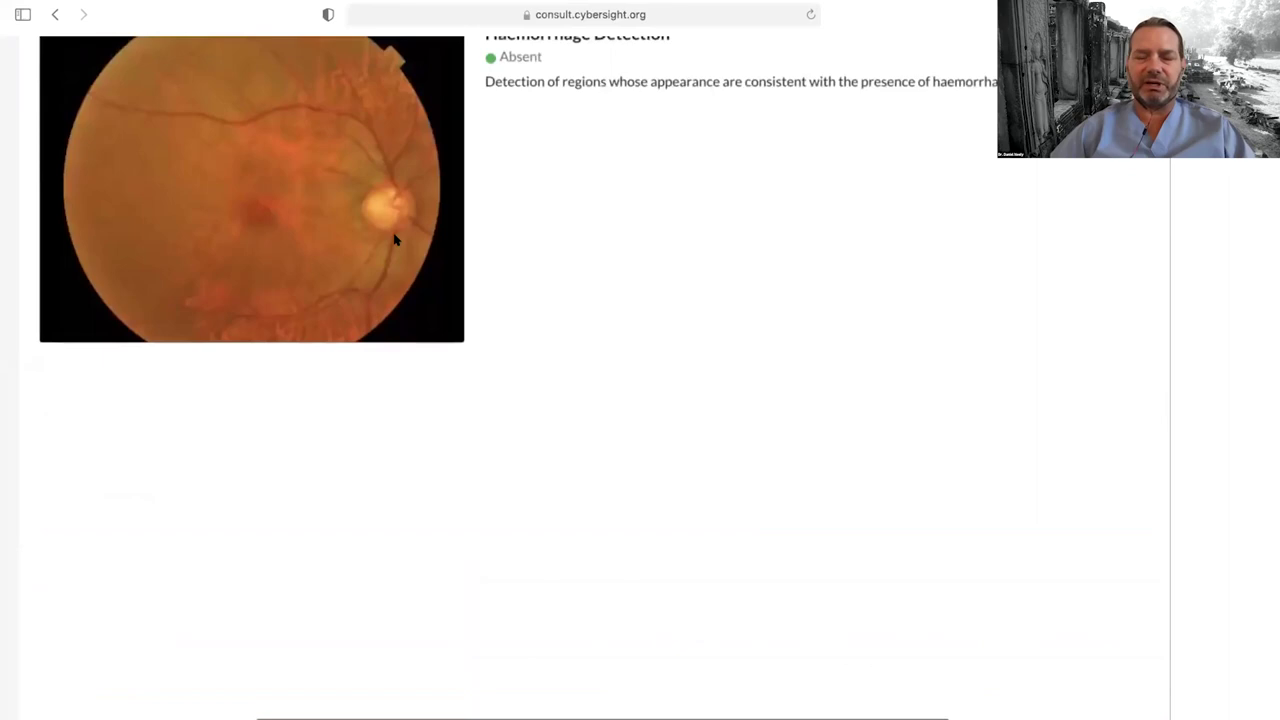
scroll(394, 240, "down", 5)
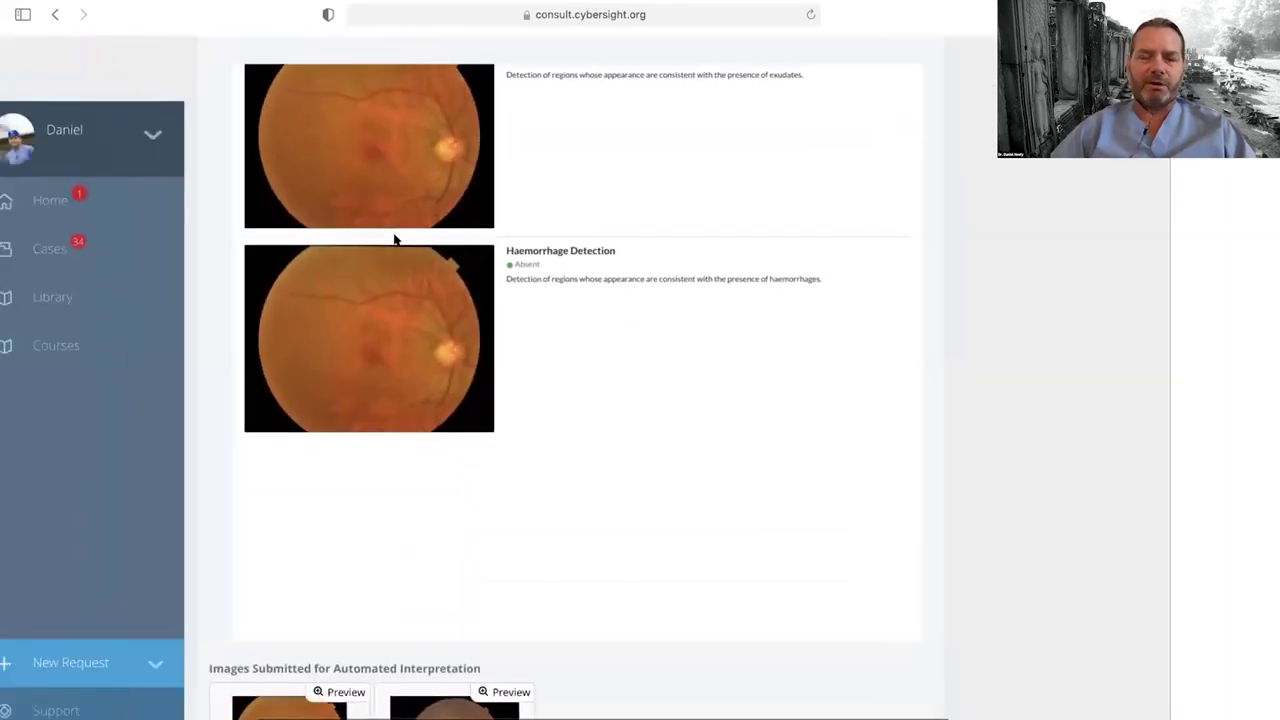
scroll(394, 240, "up", 20)
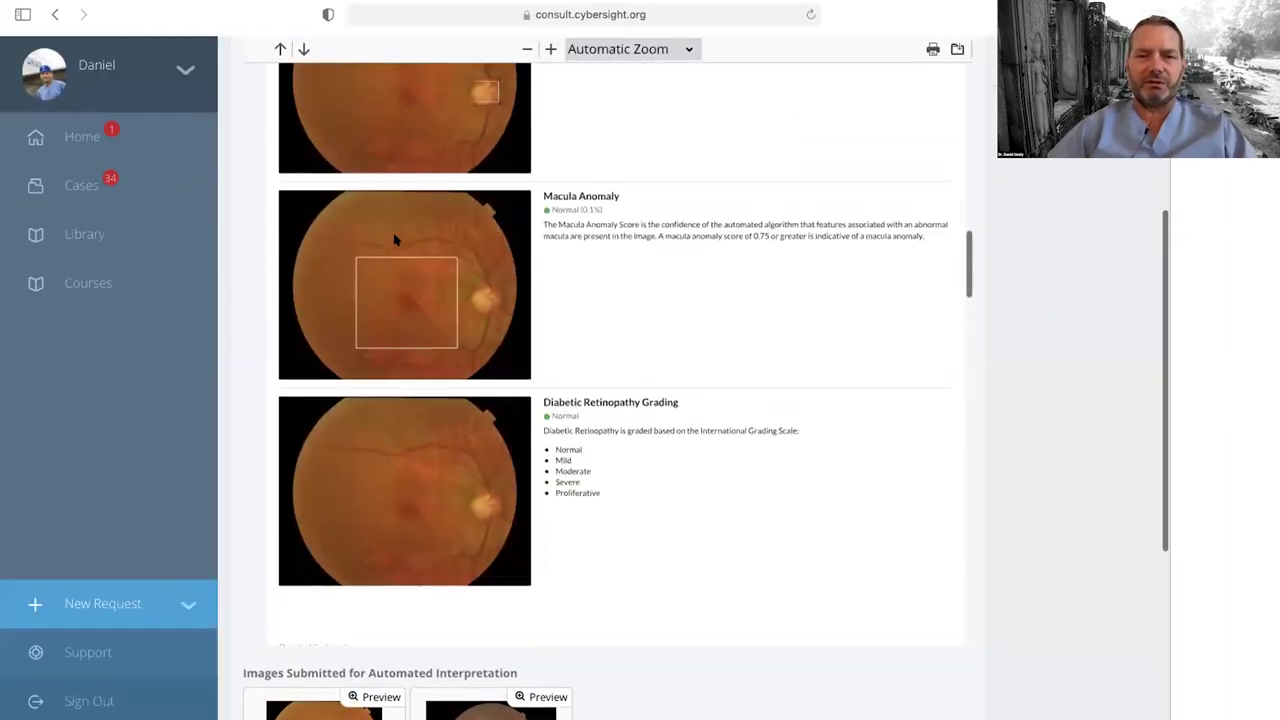
scroll(395, 240, "up", 4)
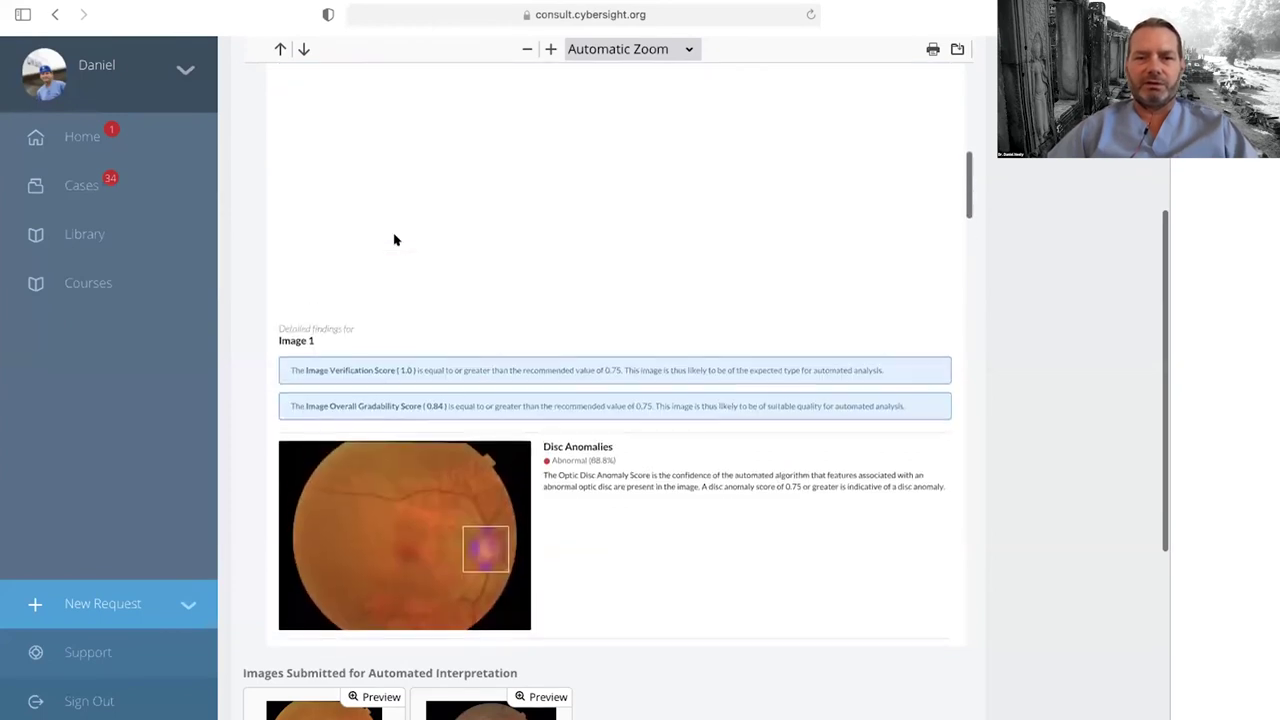
scroll(395, 240, "down", 6)
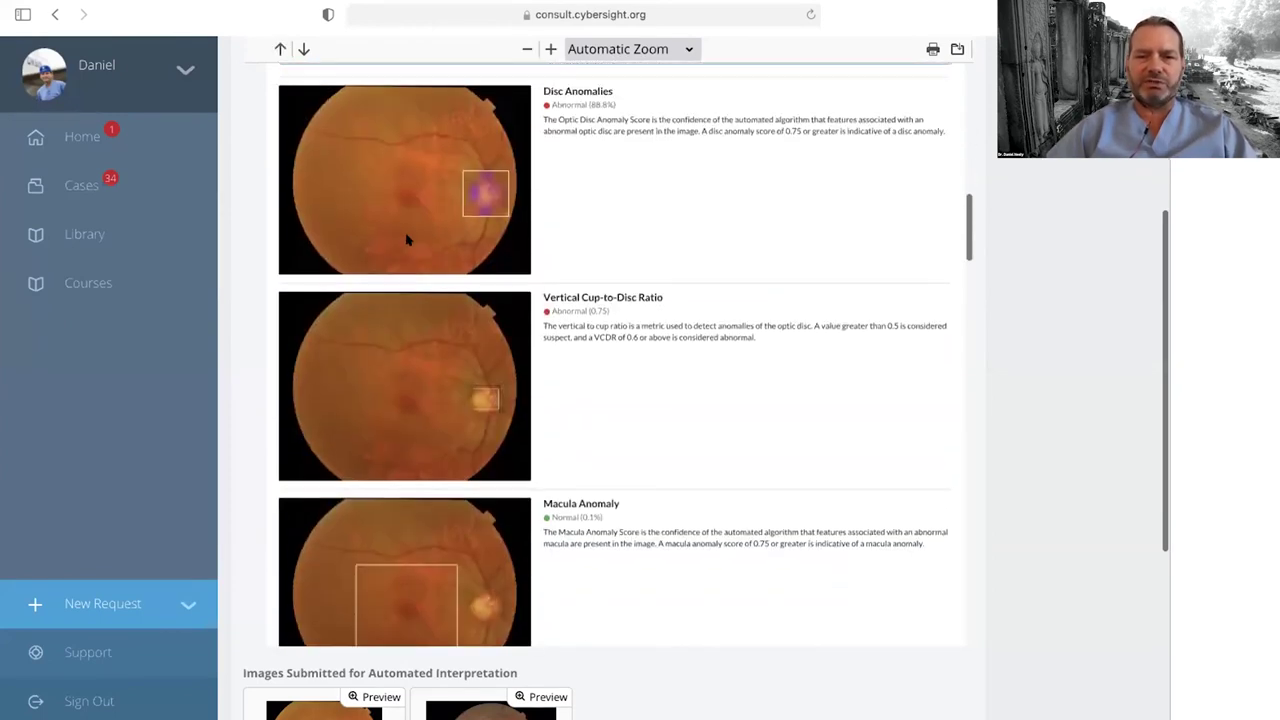
scroll(395, 240, "up", 5)
scroll(407, 240, "down", 5)
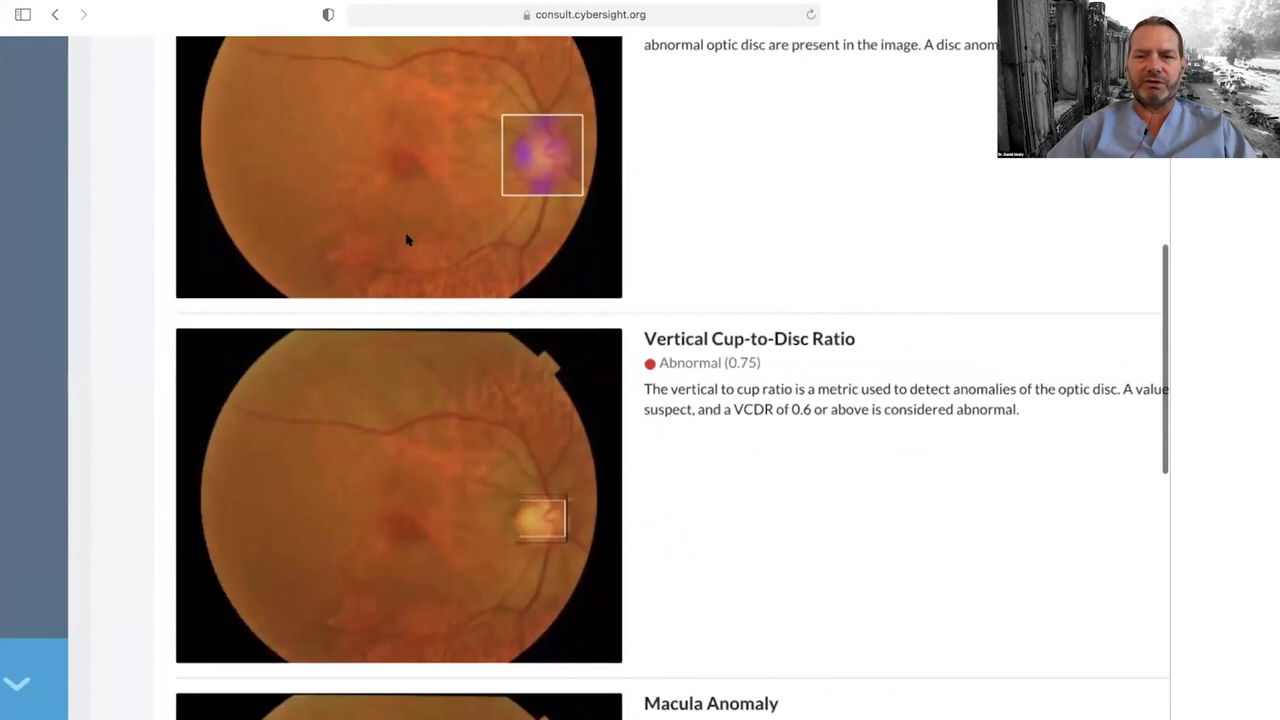
scroll(624, 235, "up", 3)
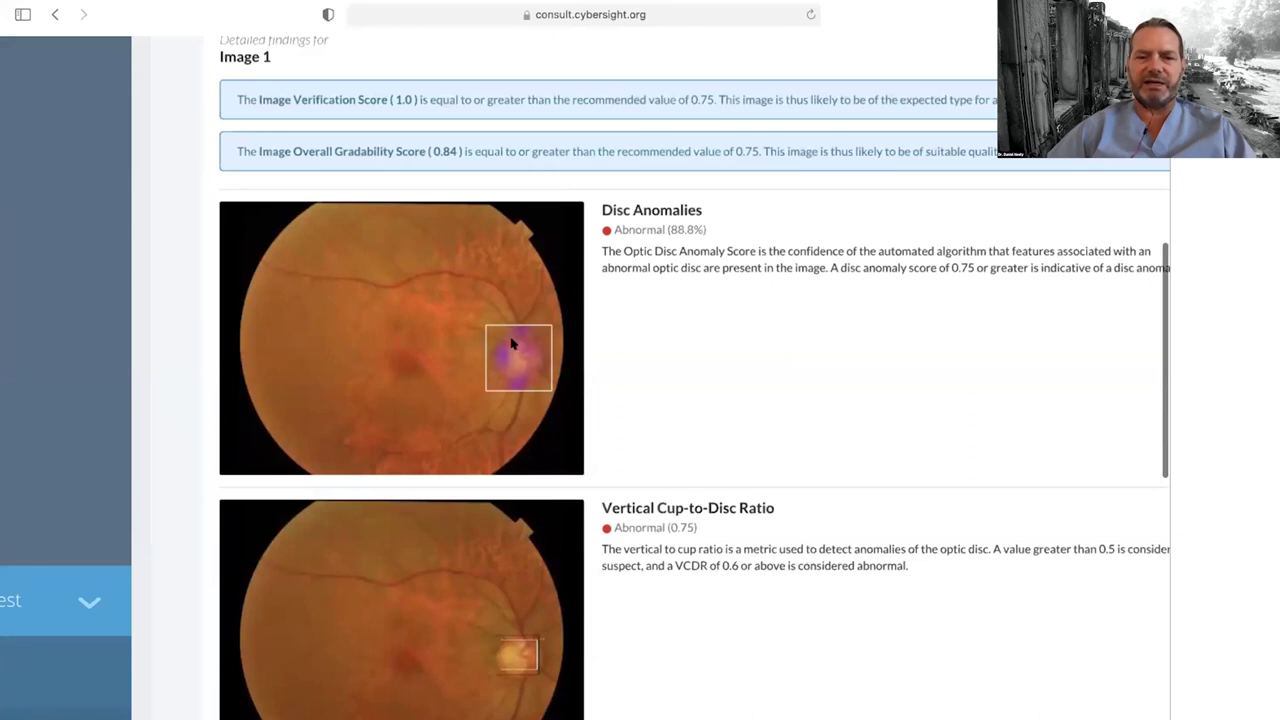
scroll(720, 419, "down", 3)
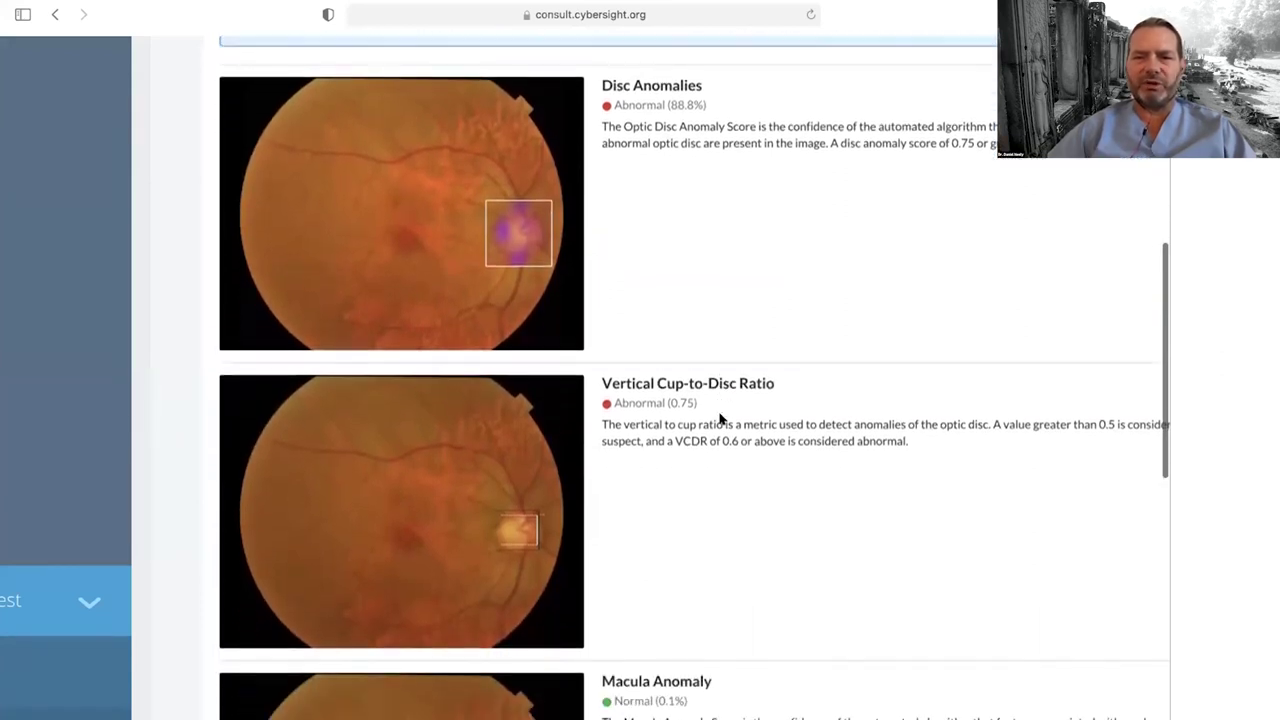
scroll(720, 419, "down", 5)
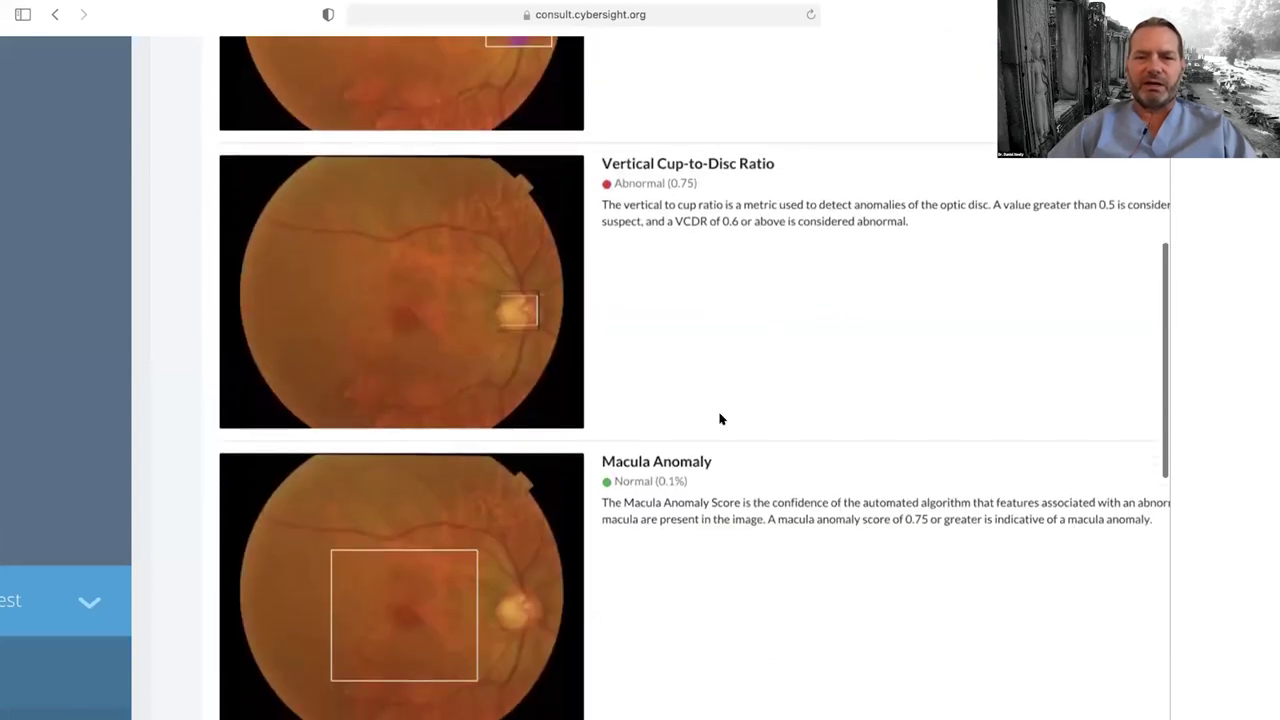
scroll(707, 279, "up", 5)
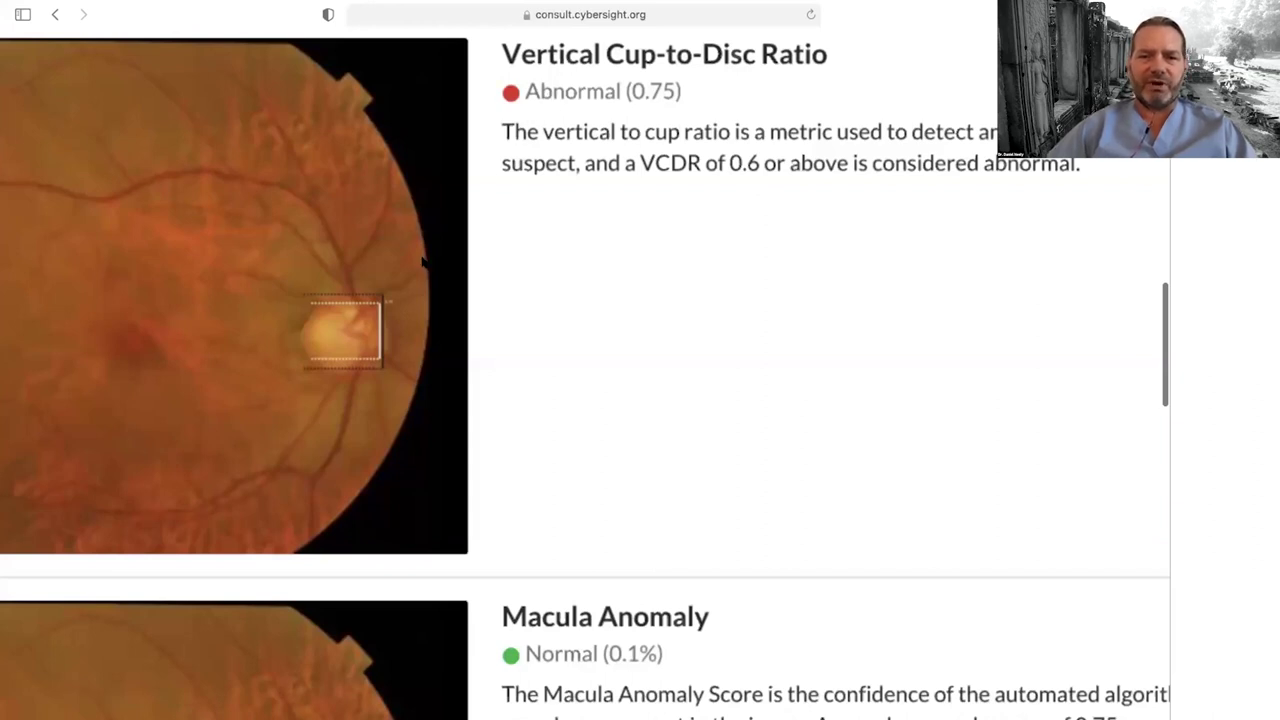
scroll(420, 240, "up", 5)
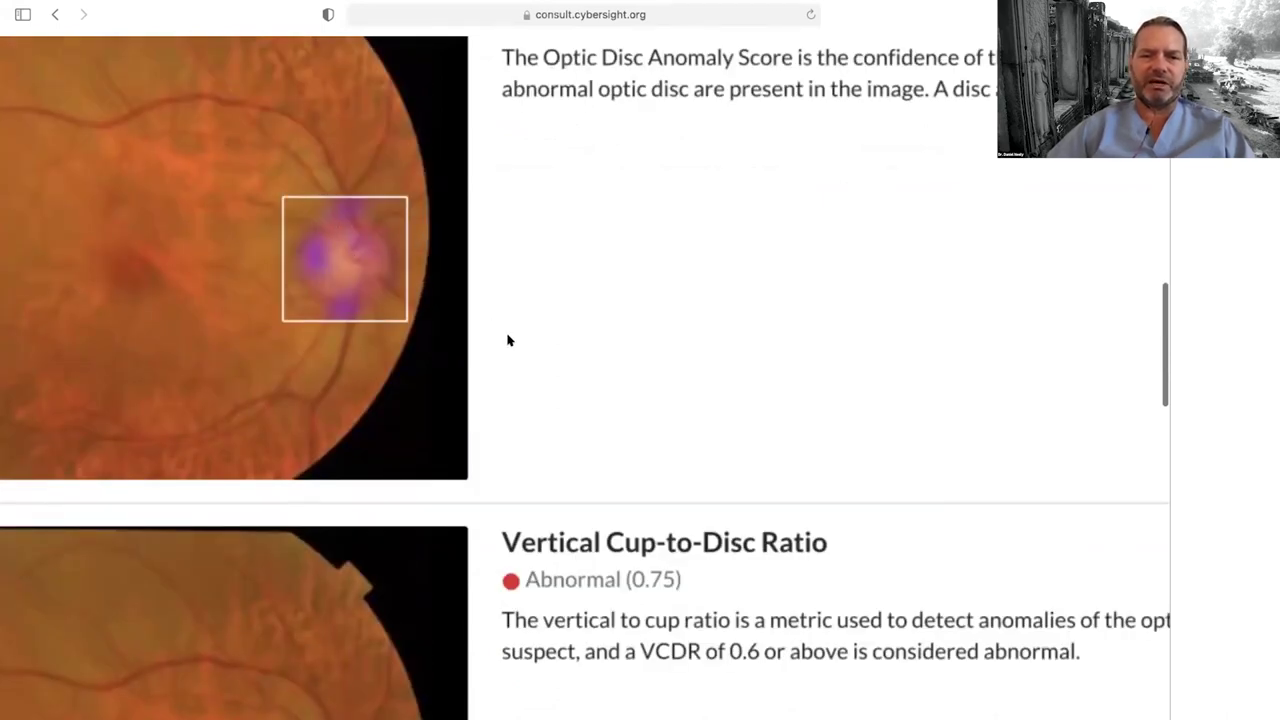
scroll(507, 341, "down", 5)
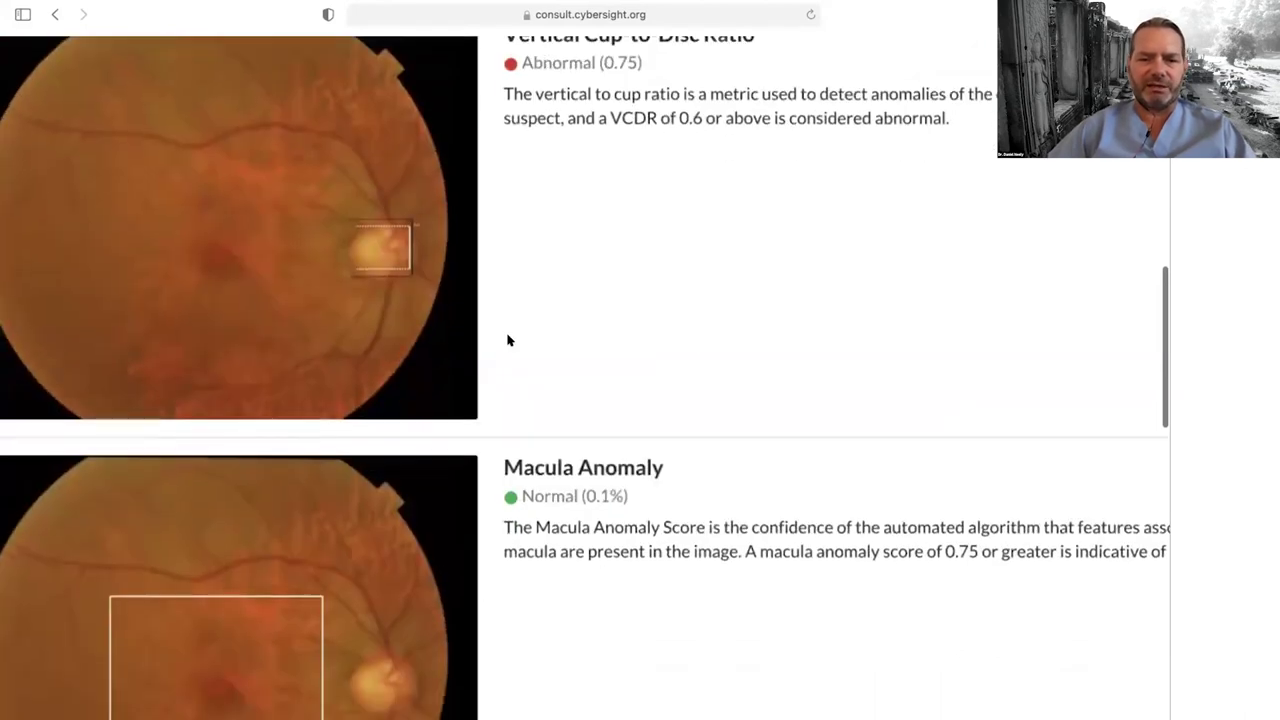
scroll(507, 341, "down", 4)
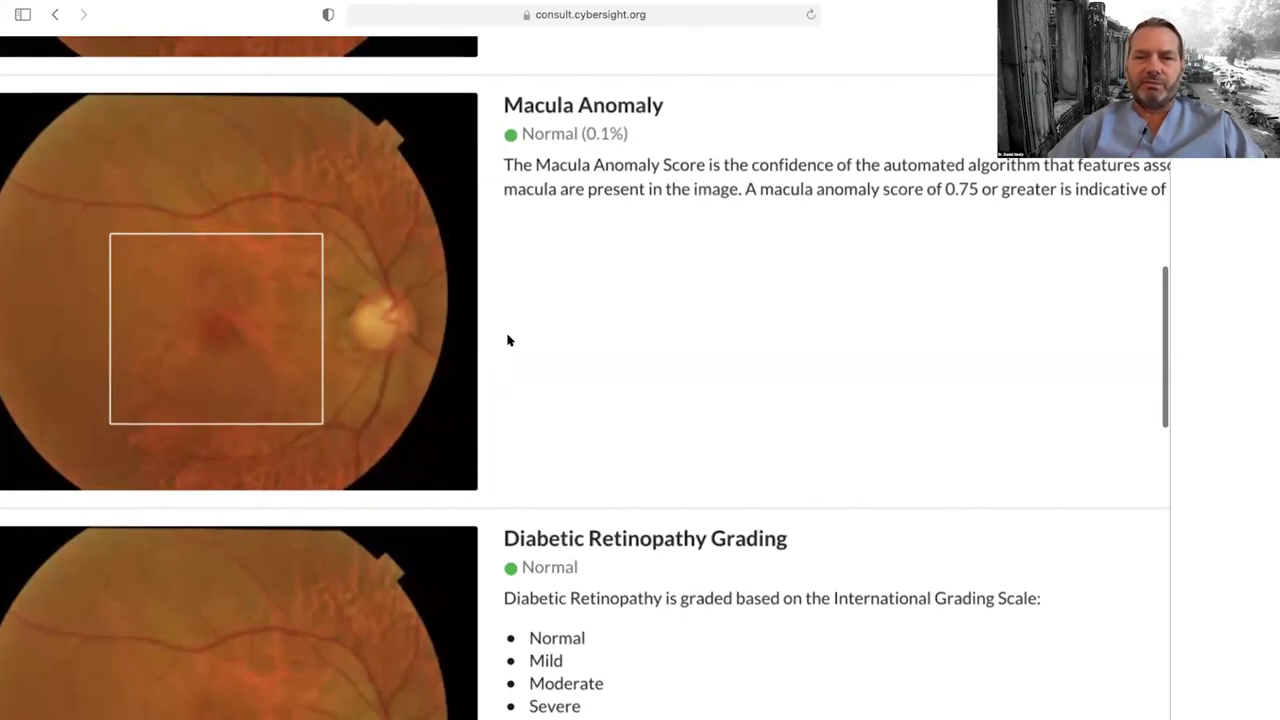
scroll(507, 341, "up", 2)
scroll(508, 337, "down", 1)
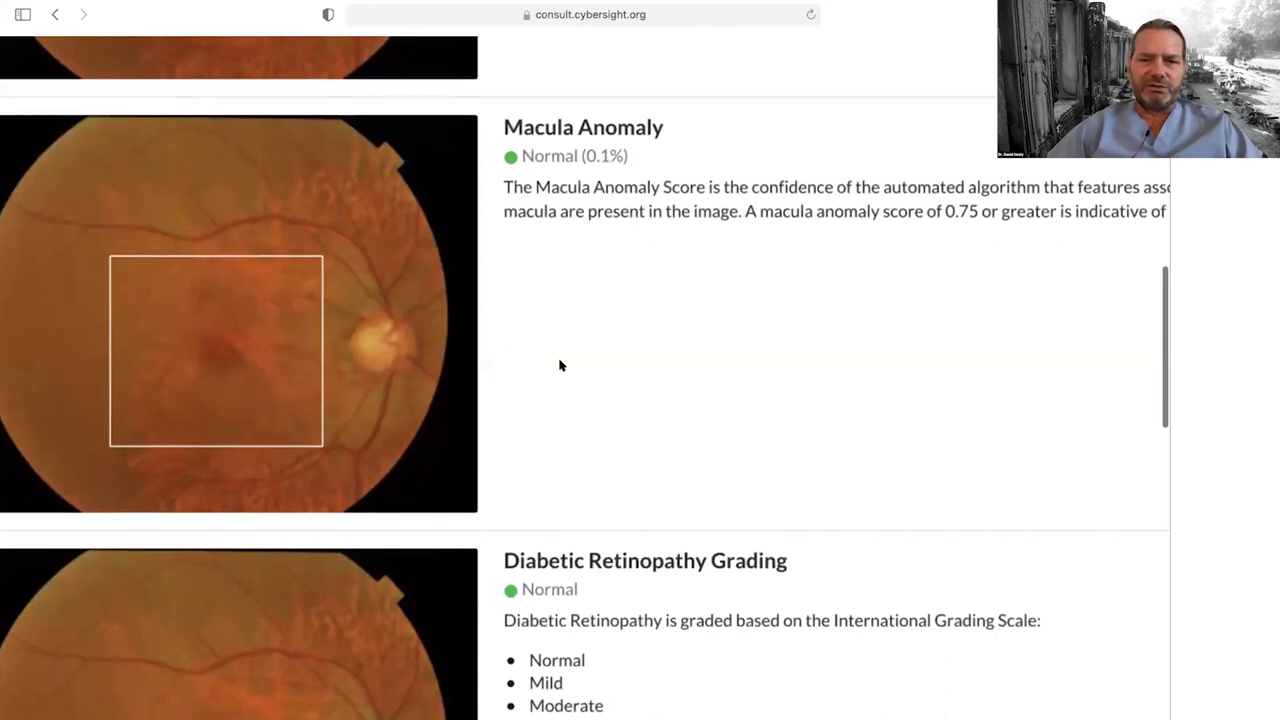
scroll(560, 364, "down", 1)
scroll(560, 365, "down", 10)
scroll(560, 364, "down", 10)
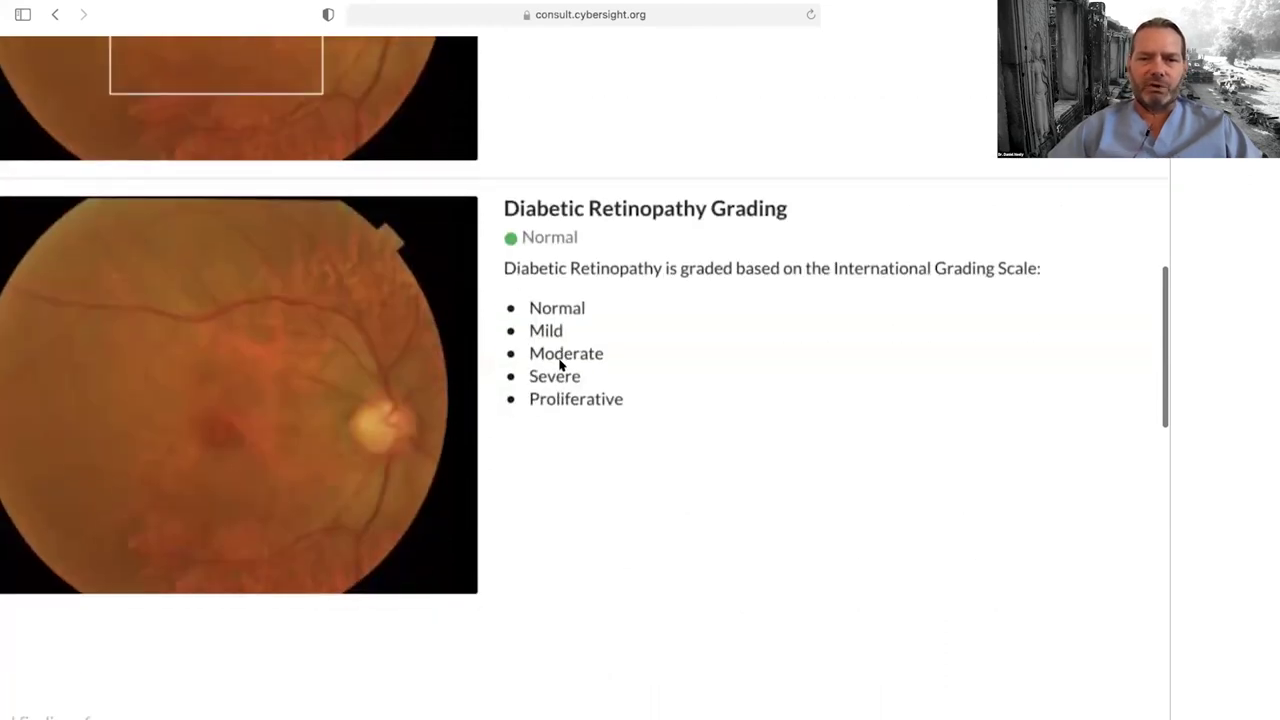
scroll(560, 365, "down", 13)
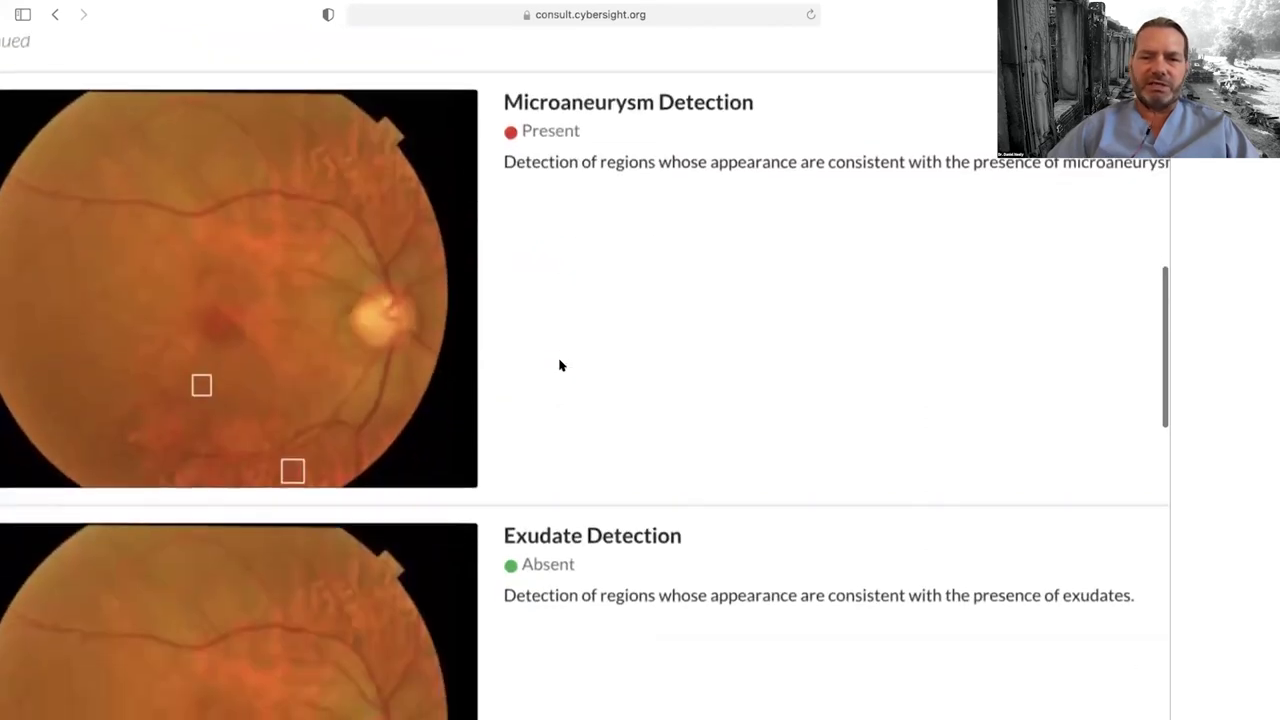
scroll(560, 363, "down", 1)
scroll(395, 341, "up", 3)
scroll(395, 341, "down", 1)
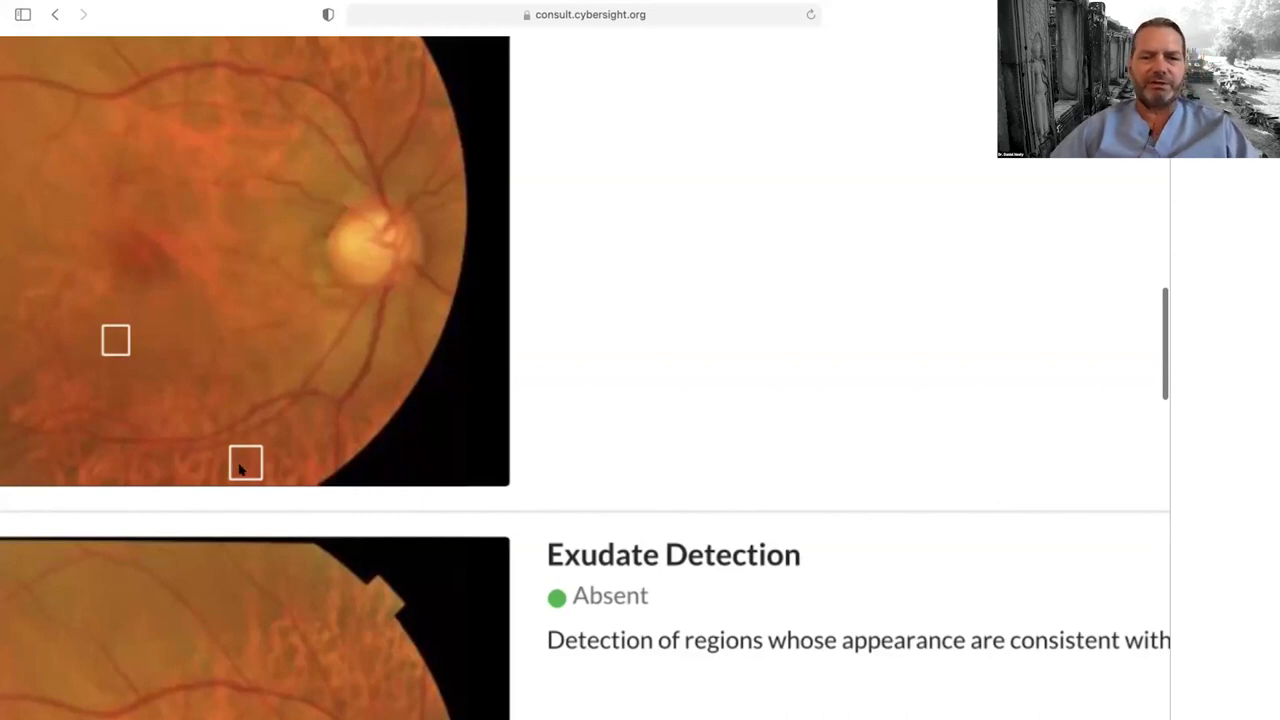
scroll(414, 300, "down", 5)
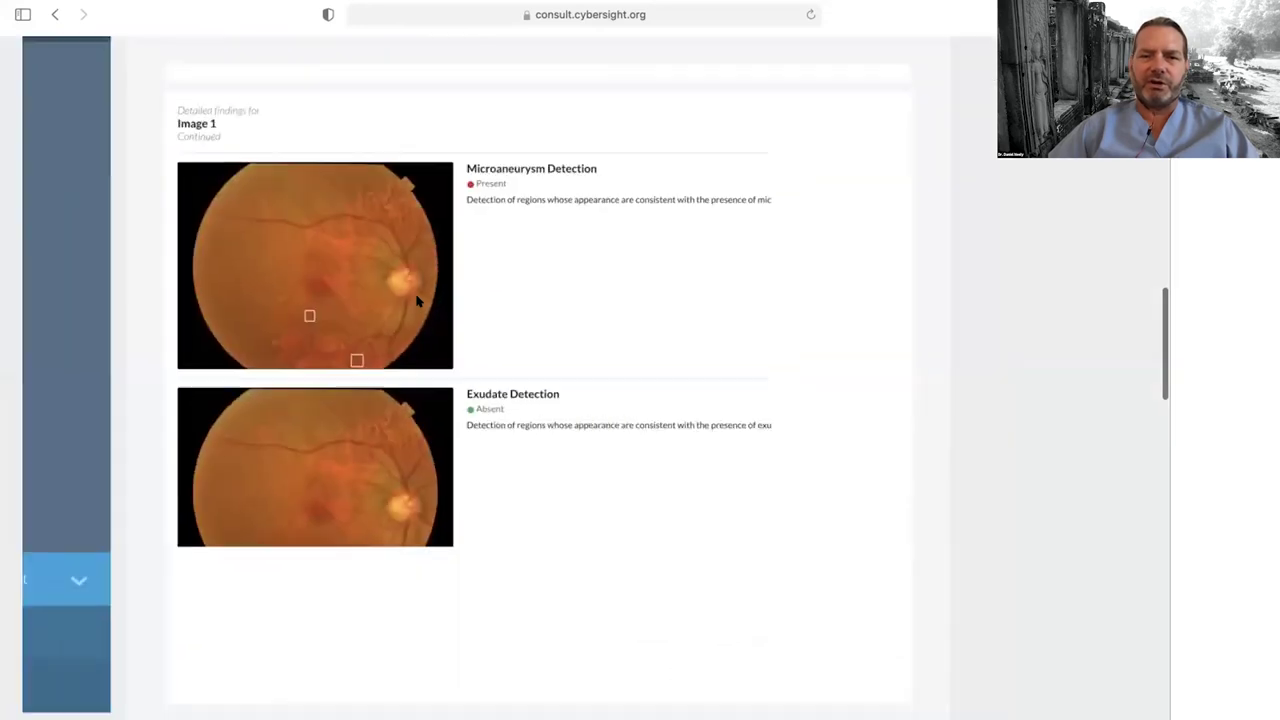
Step: Scroll back up the case report, go to Home, and expand the New Request options
scroll(418, 300, "up", 2)
scroll(418, 300, "up", 1)
scroll(418, 300, "down", 1)
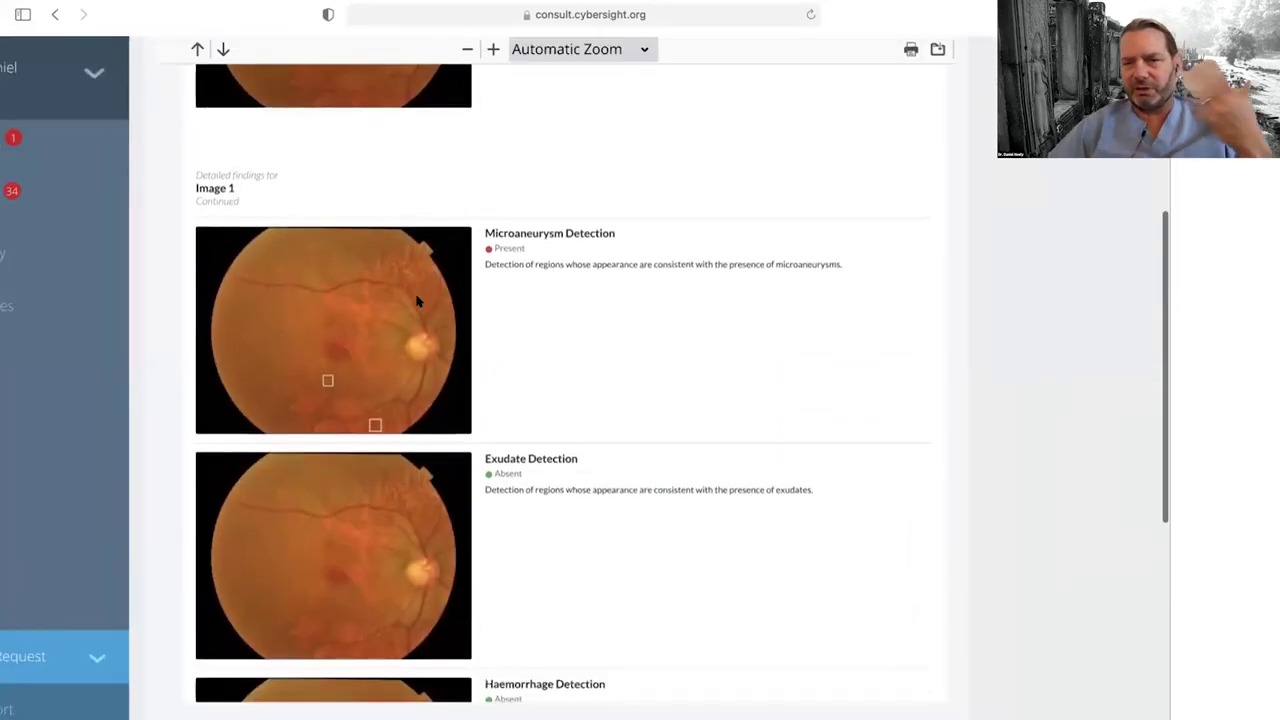
scroll(418, 300, "down", 2)
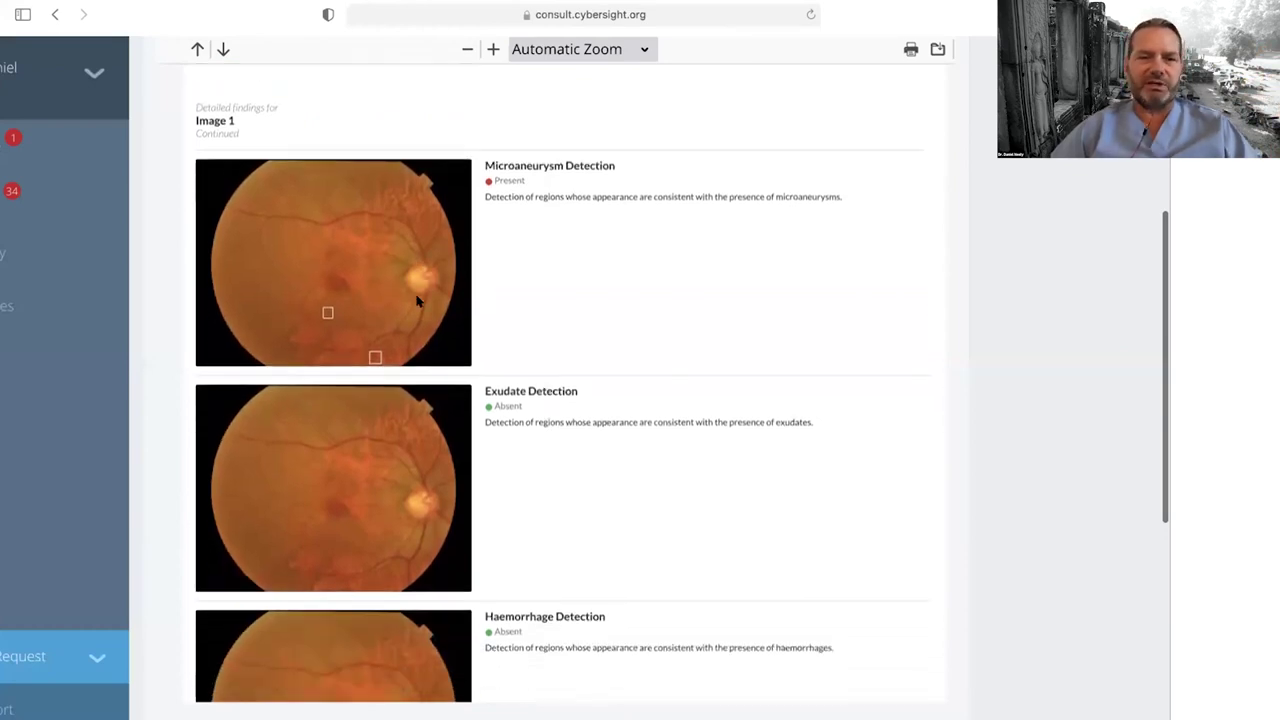
scroll(418, 300, "down", 10)
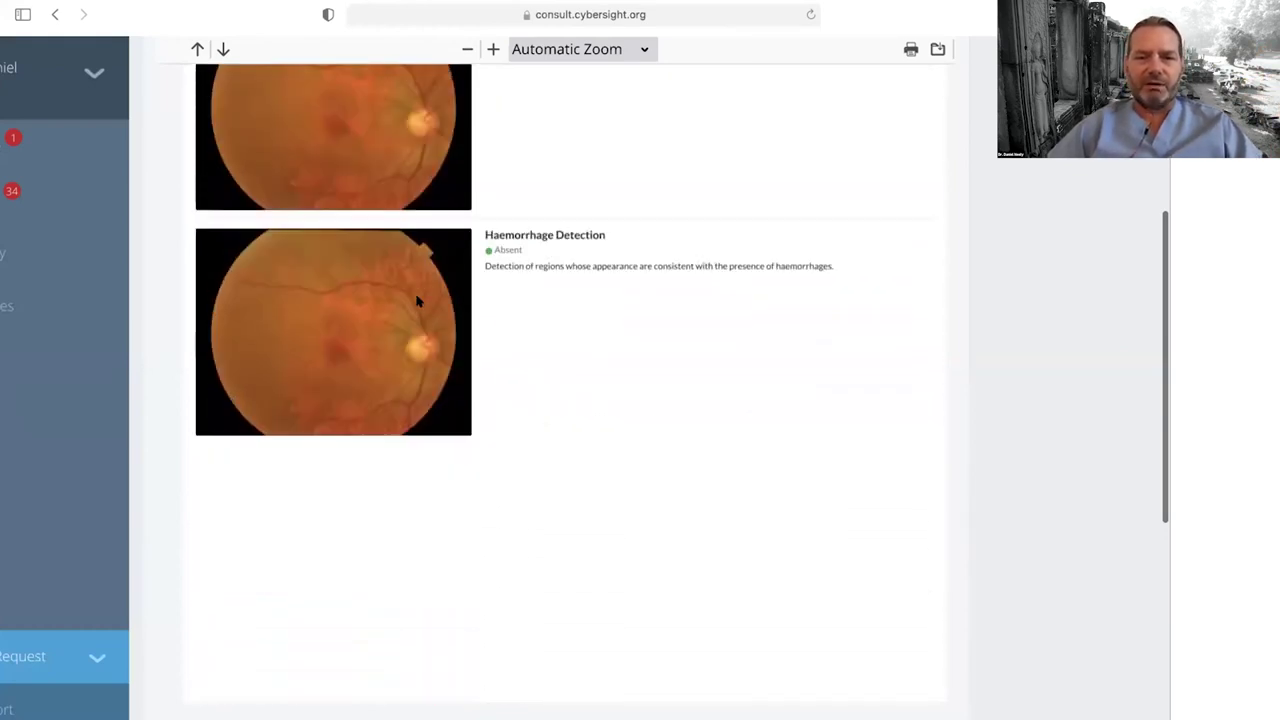
scroll(418, 300, "up", 8)
scroll(418, 300, "down", 3)
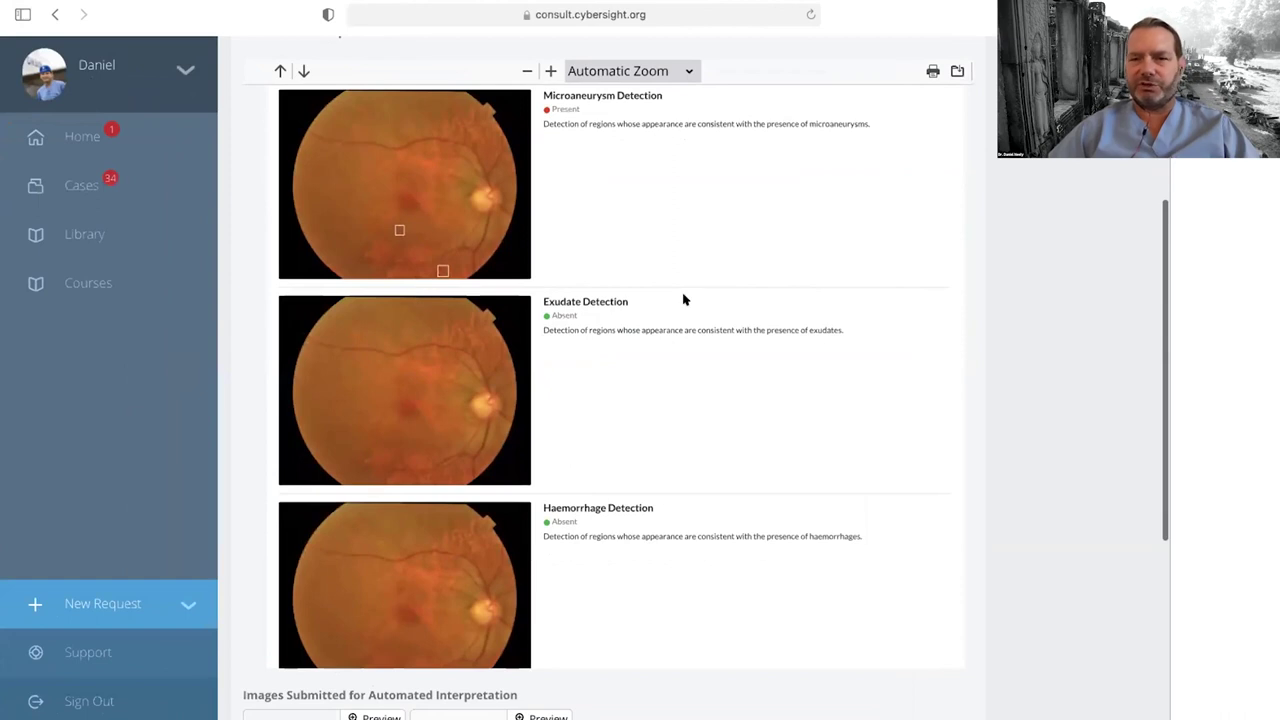
scroll(684, 299, "up", 15)
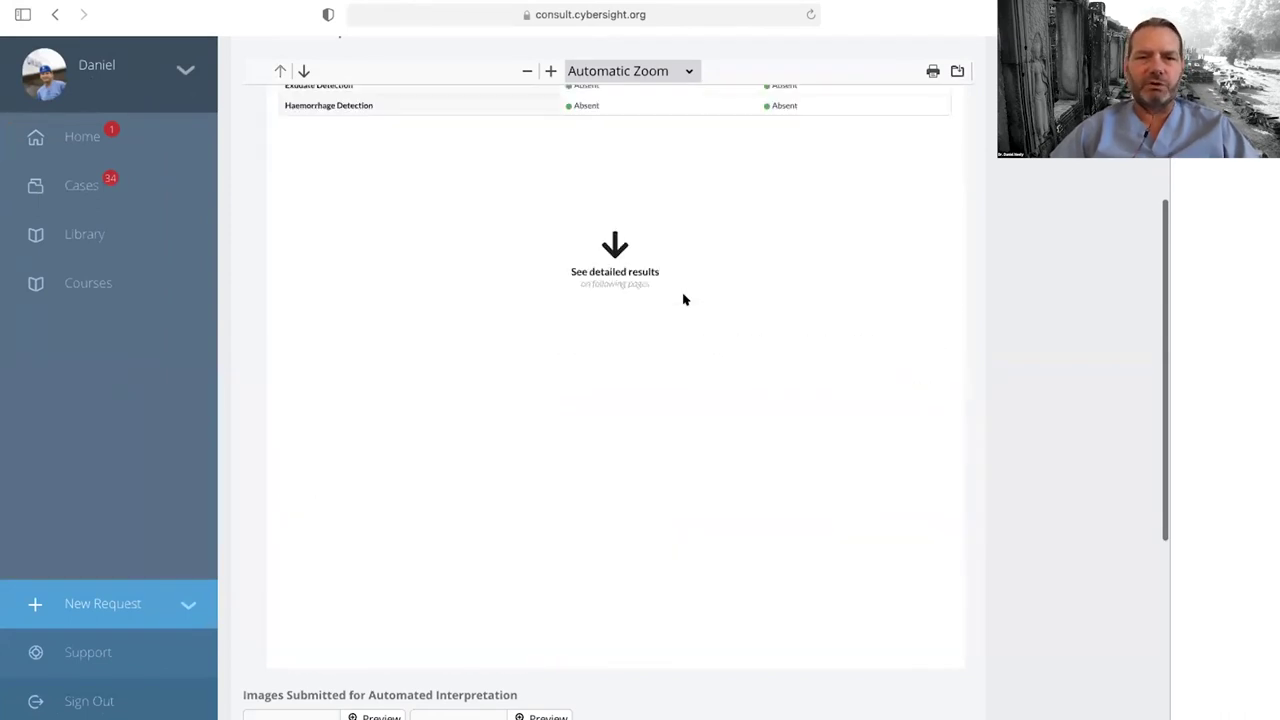
scroll(684, 299, "up", 5)
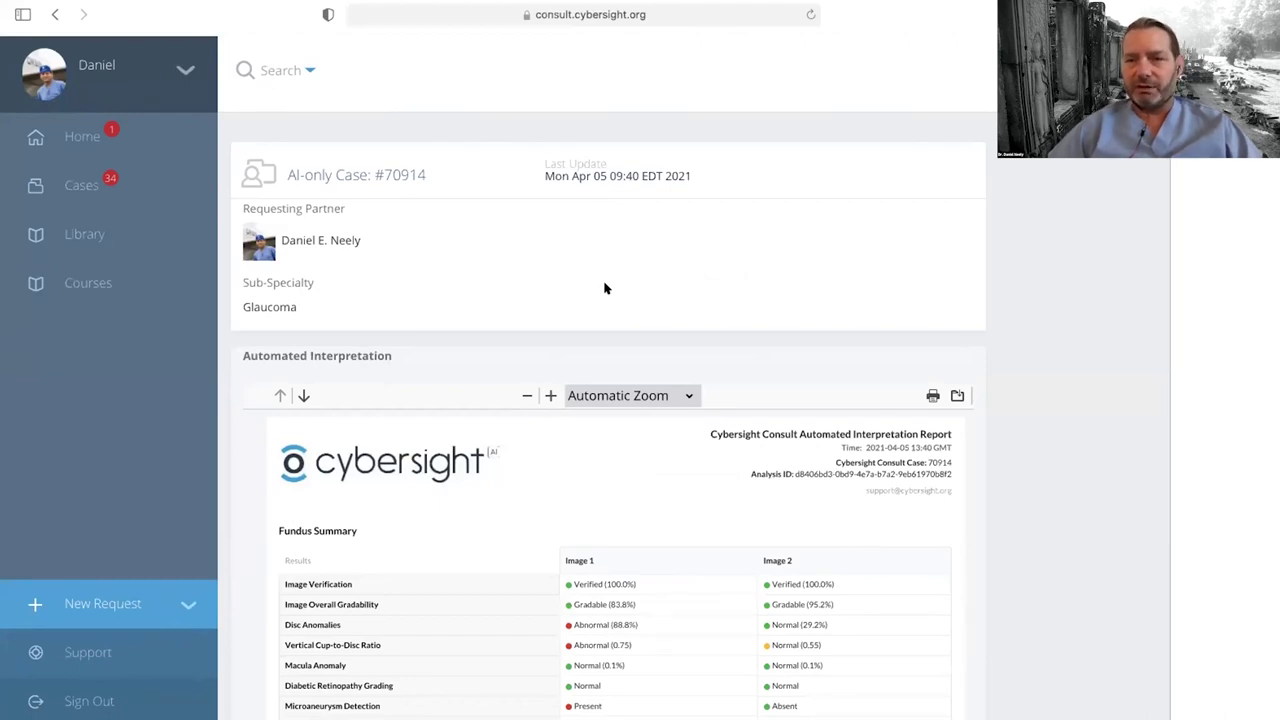
left_click(65, 126)
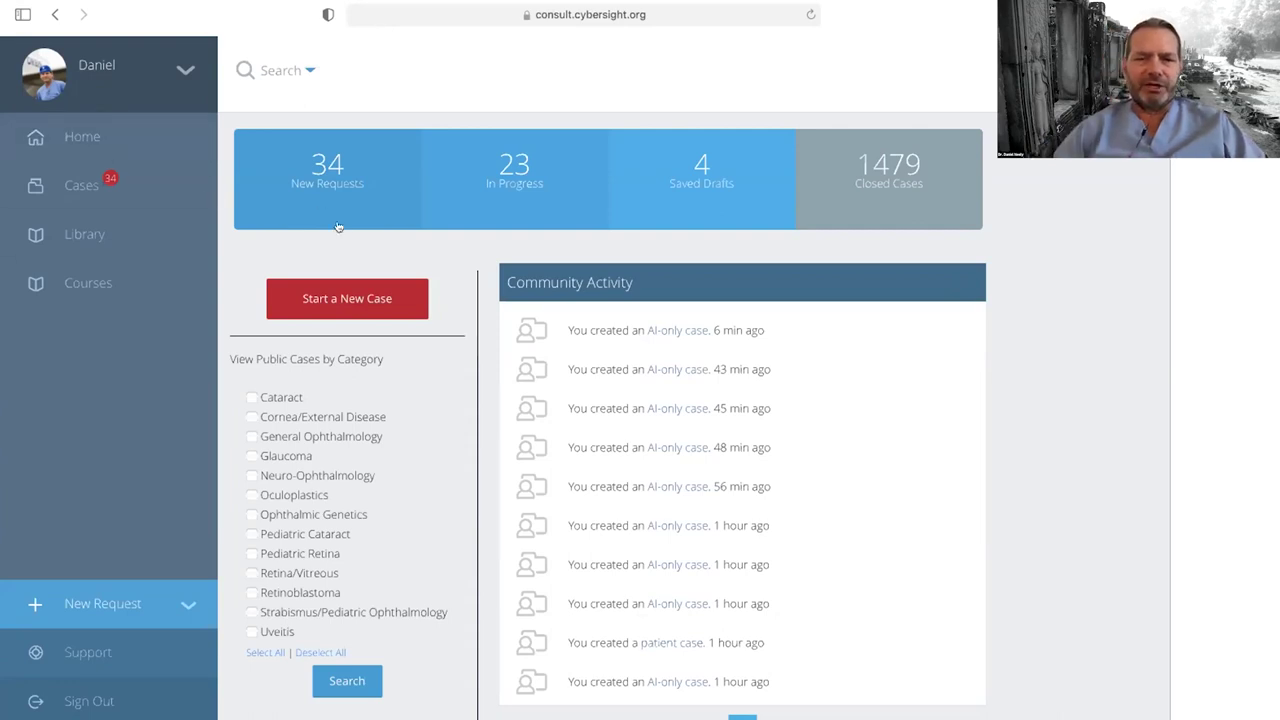
left_click(125, 595)
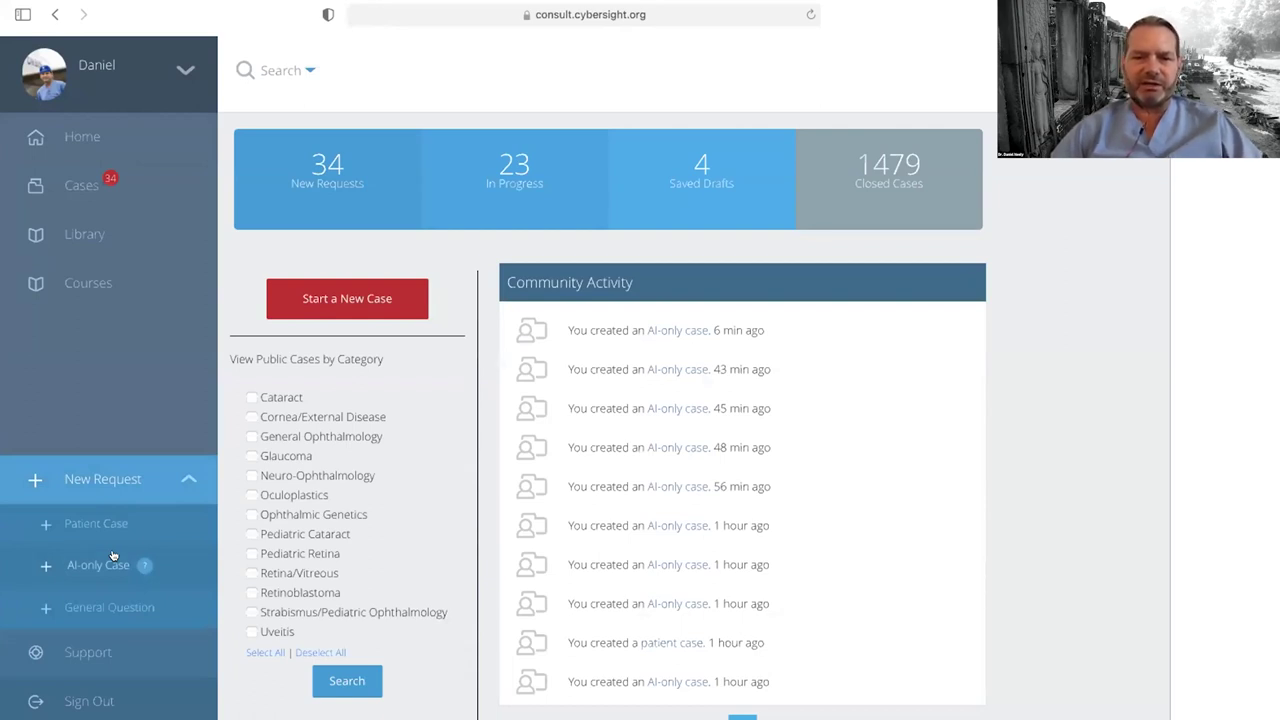
Step: Create and submit a Retina/Vitreous AI-only case with DR.JPG and a second fundus image
left_click(113, 556)
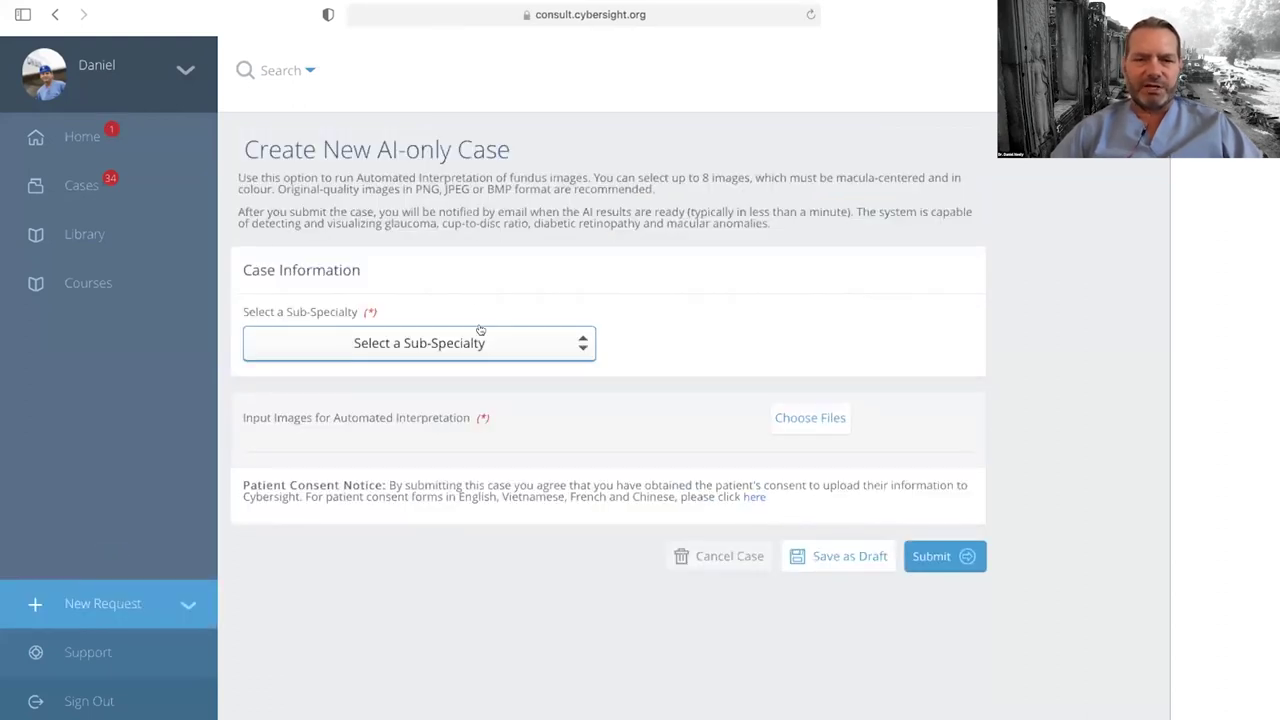
left_click(480, 332)
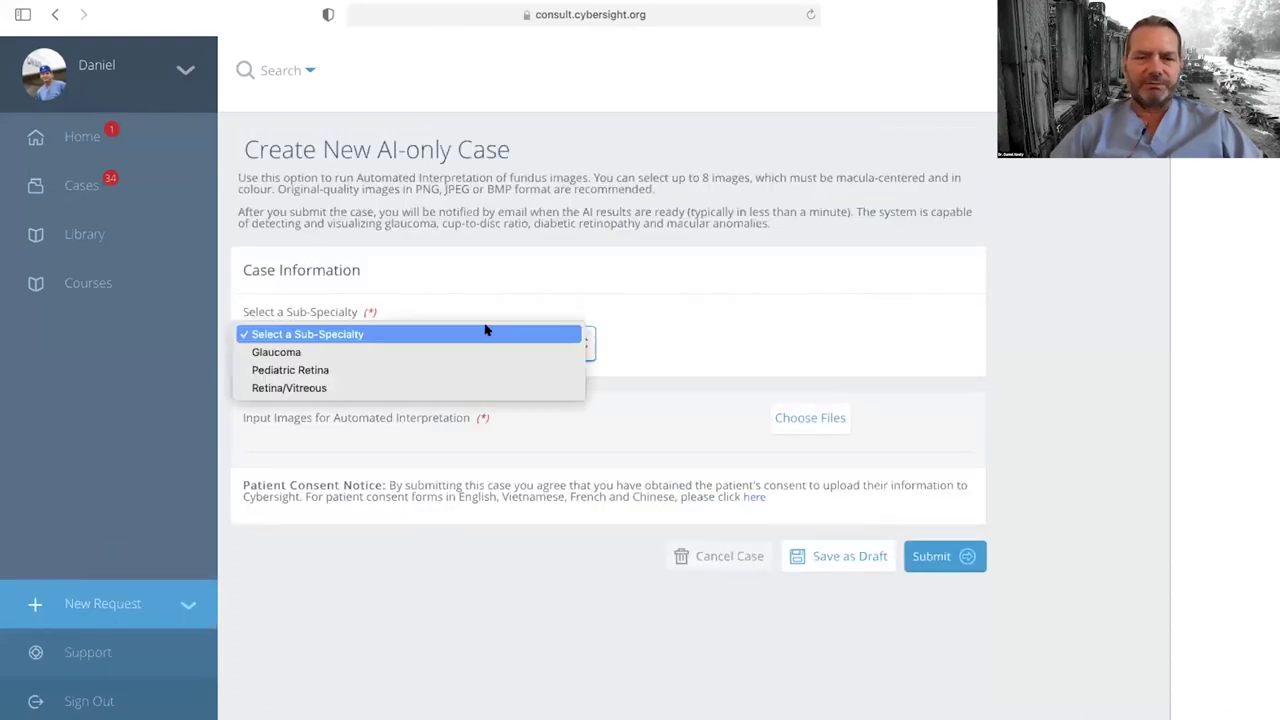
left_click(471, 387)
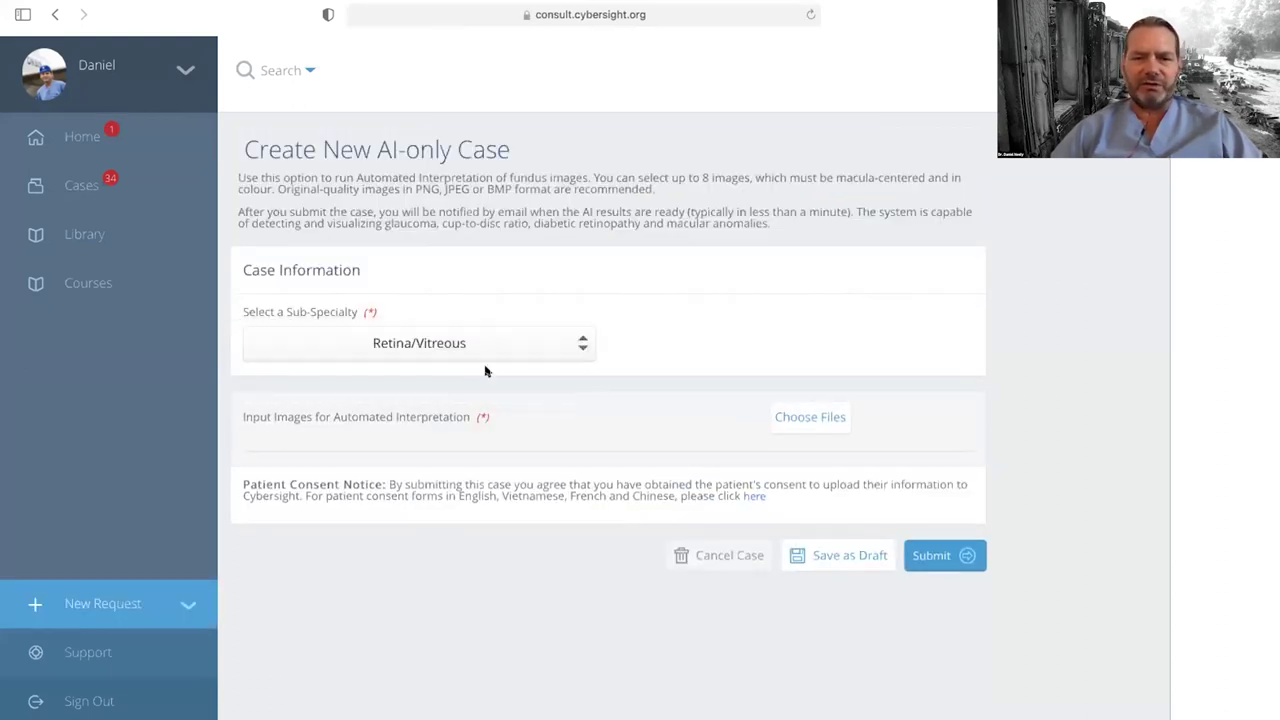
left_click(810, 417)
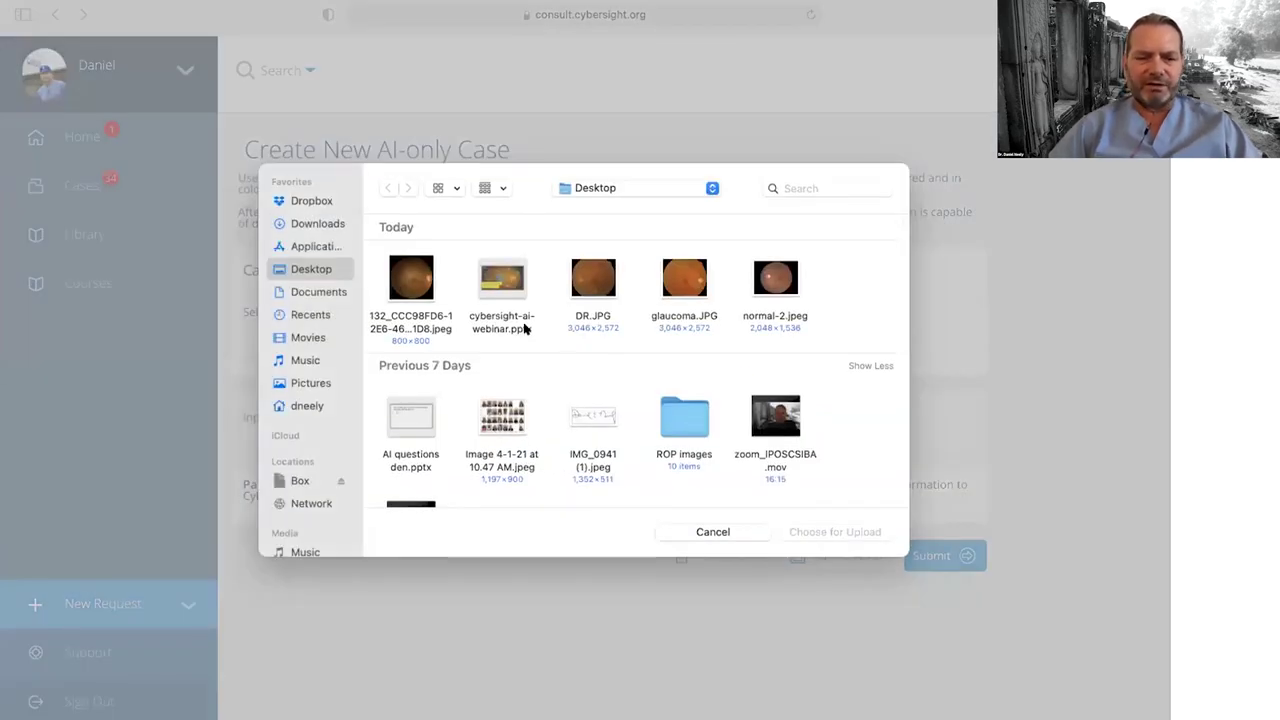
left_click(409, 279)
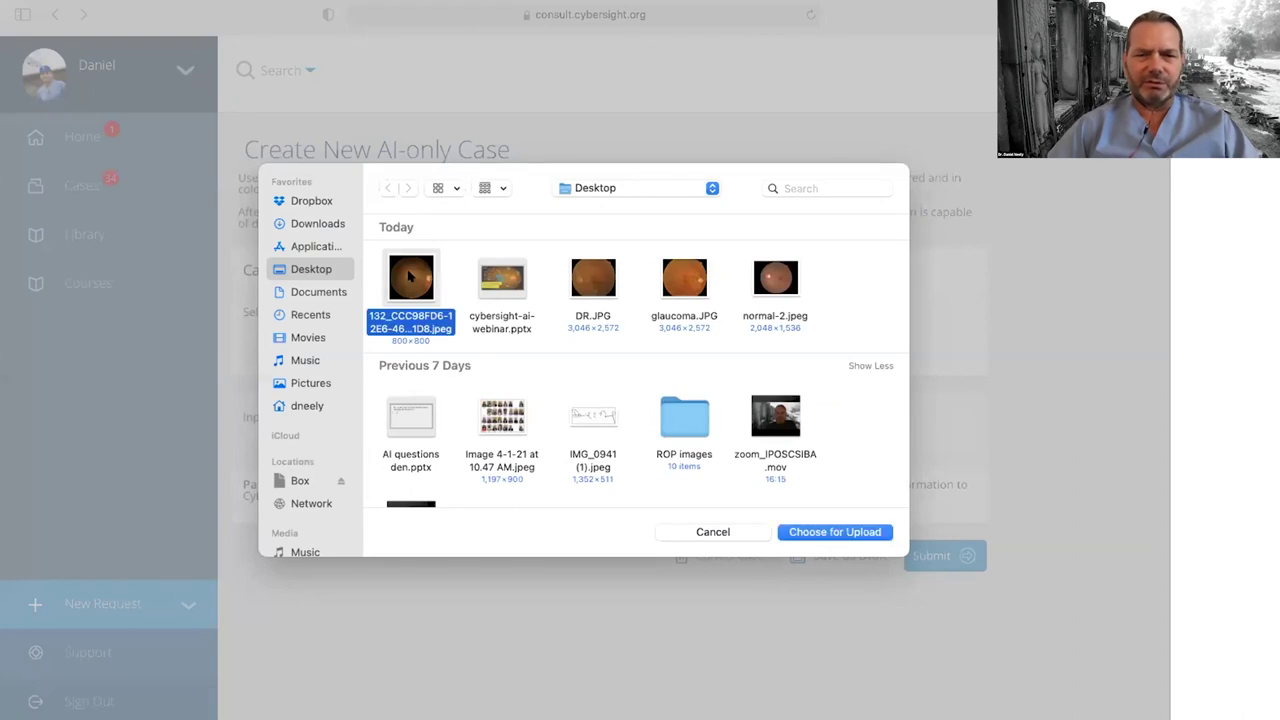
left_click(591, 276, "super")
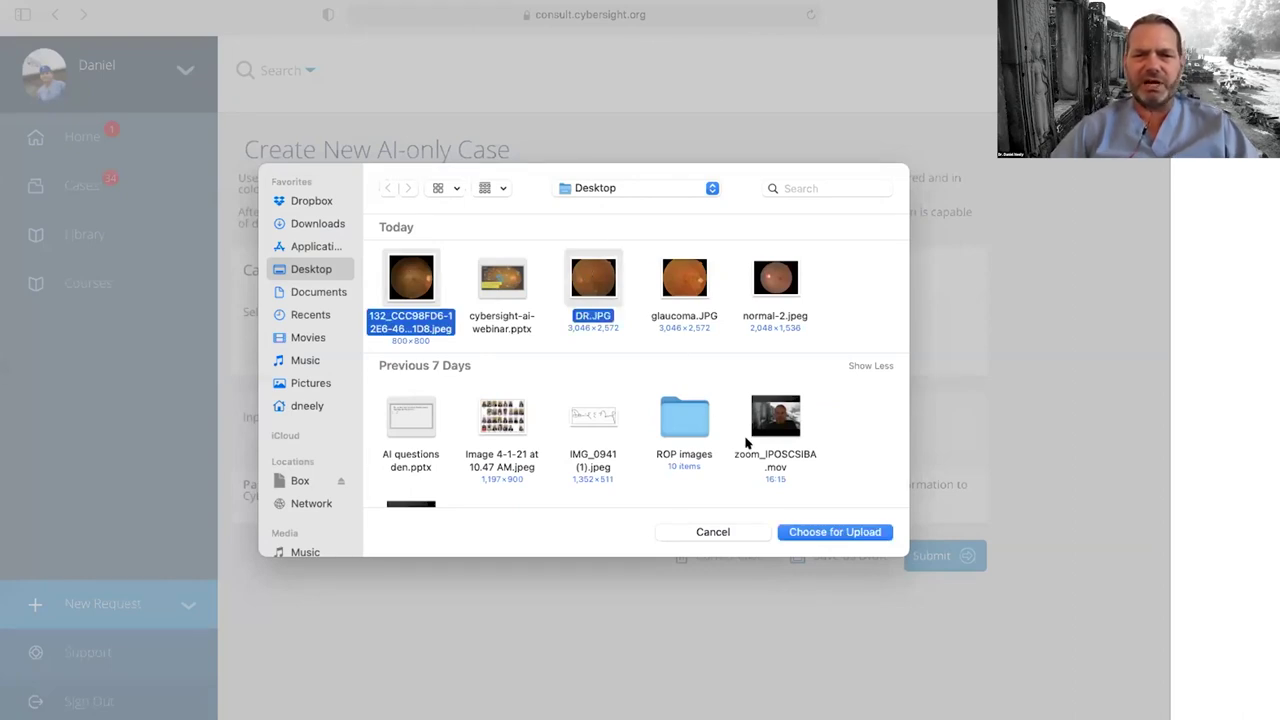
left_click(835, 533)
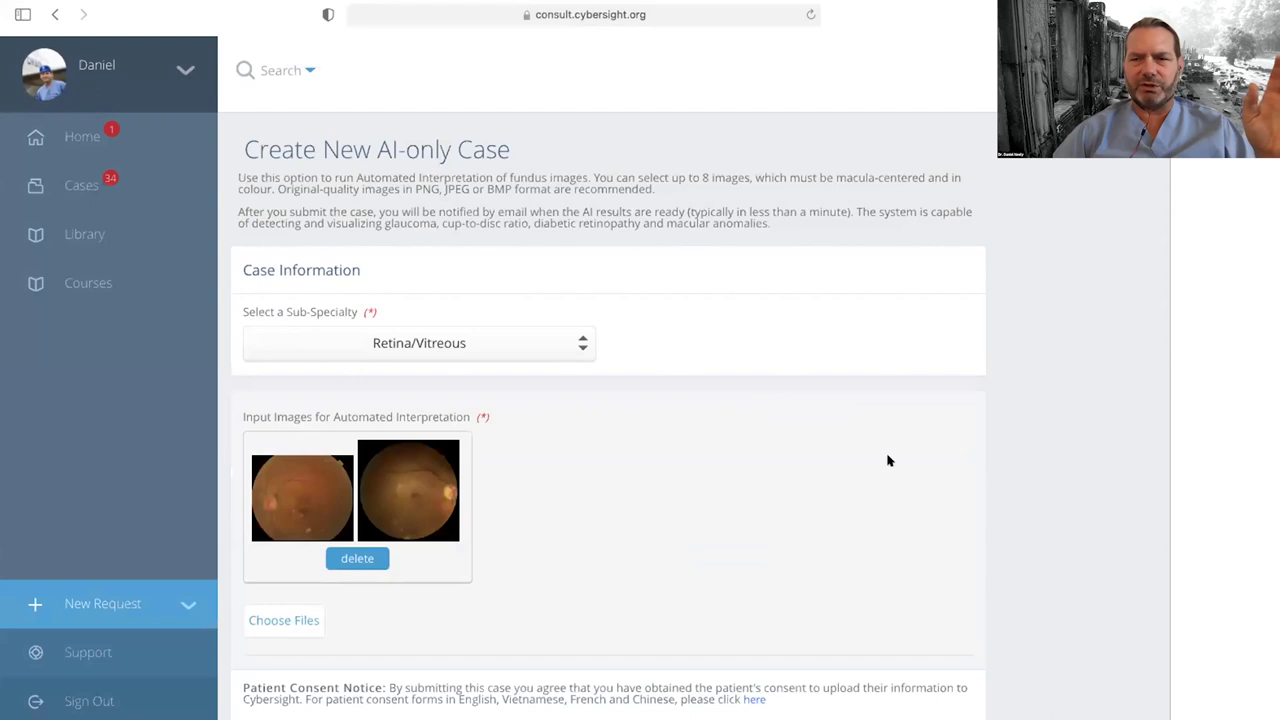
scroll(890, 510, "down", 3)
left_click(935, 600)
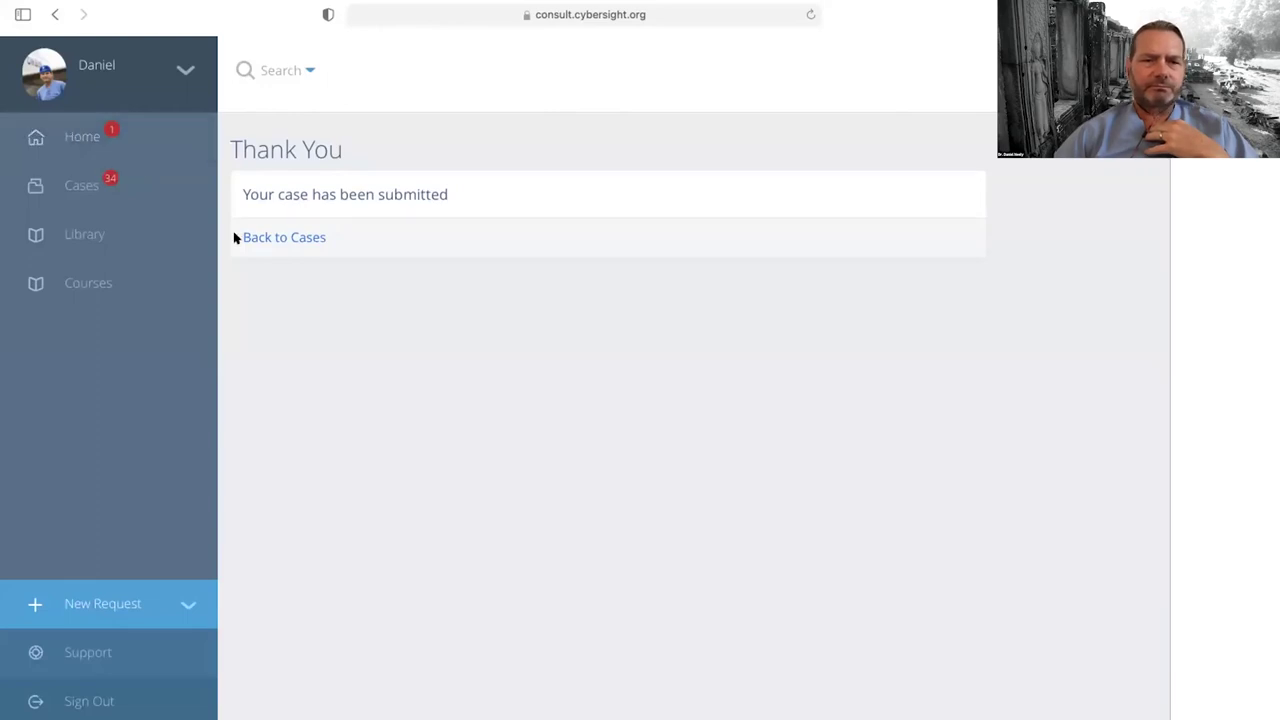
Step: Return to the cases overview and list the in-progress cases
left_click(269, 239)
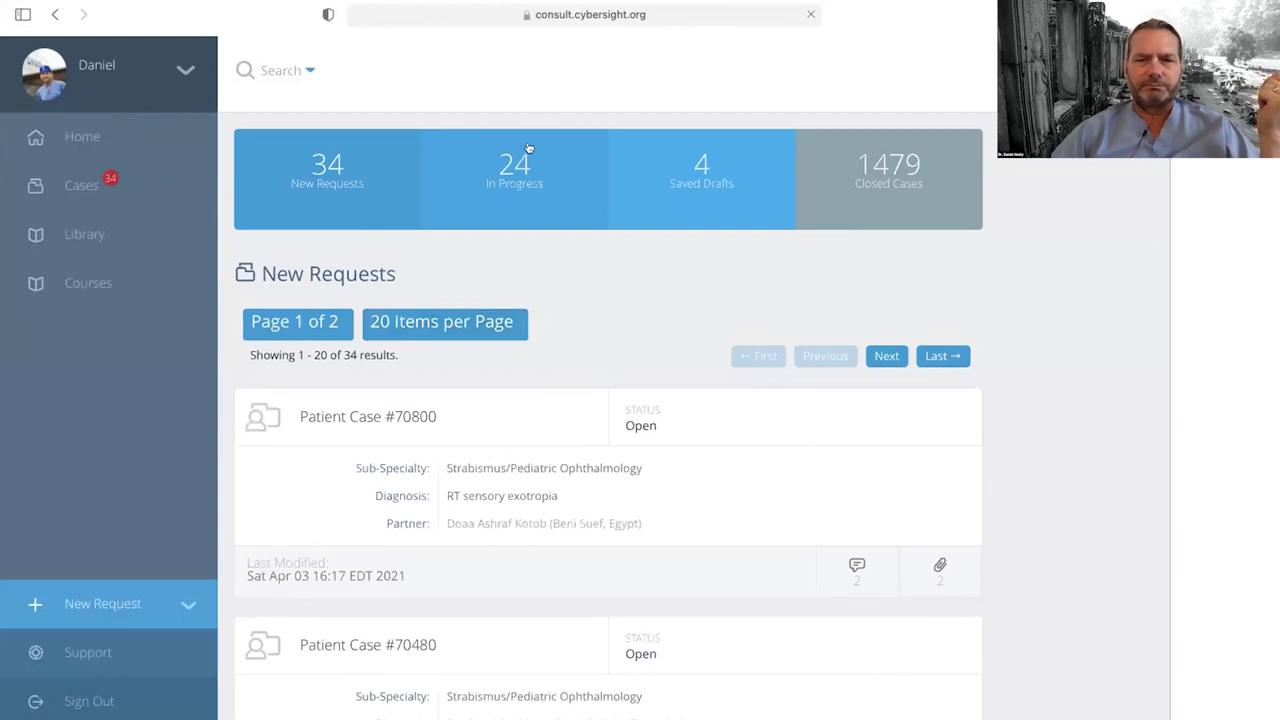
left_click(510, 162)
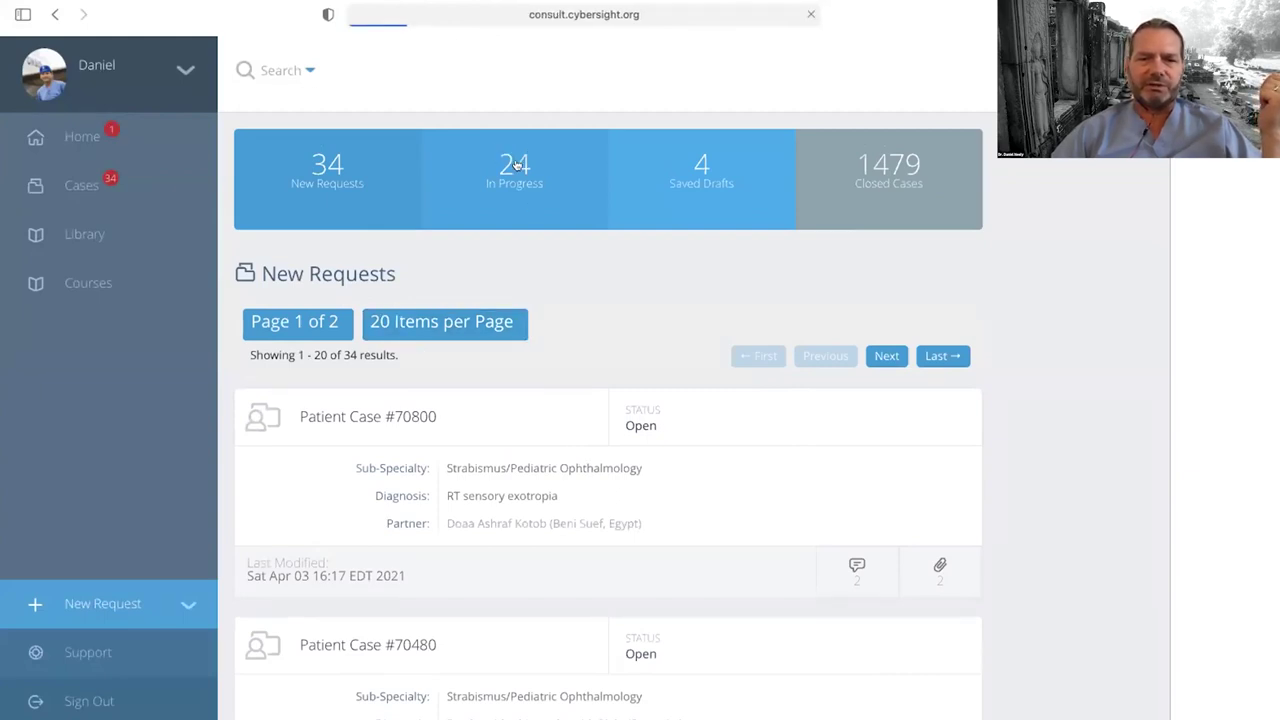
scroll(589, 378, "down", 1)
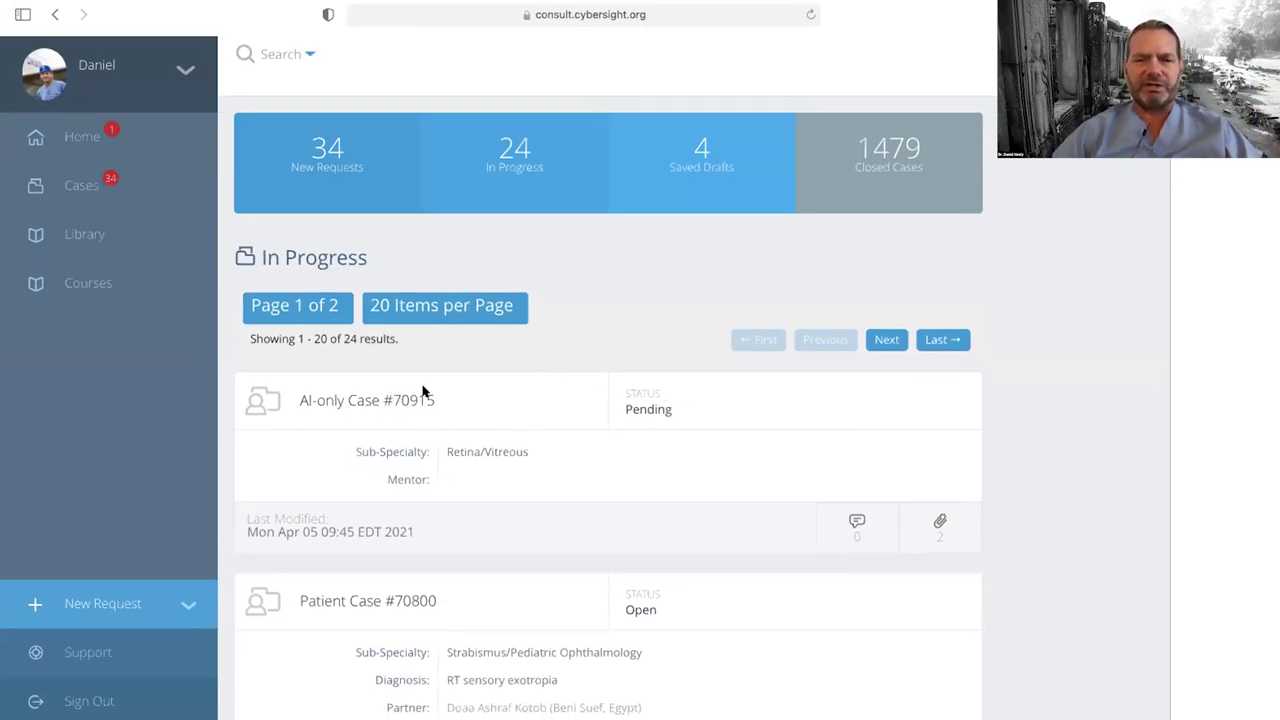
left_click(392, 399)
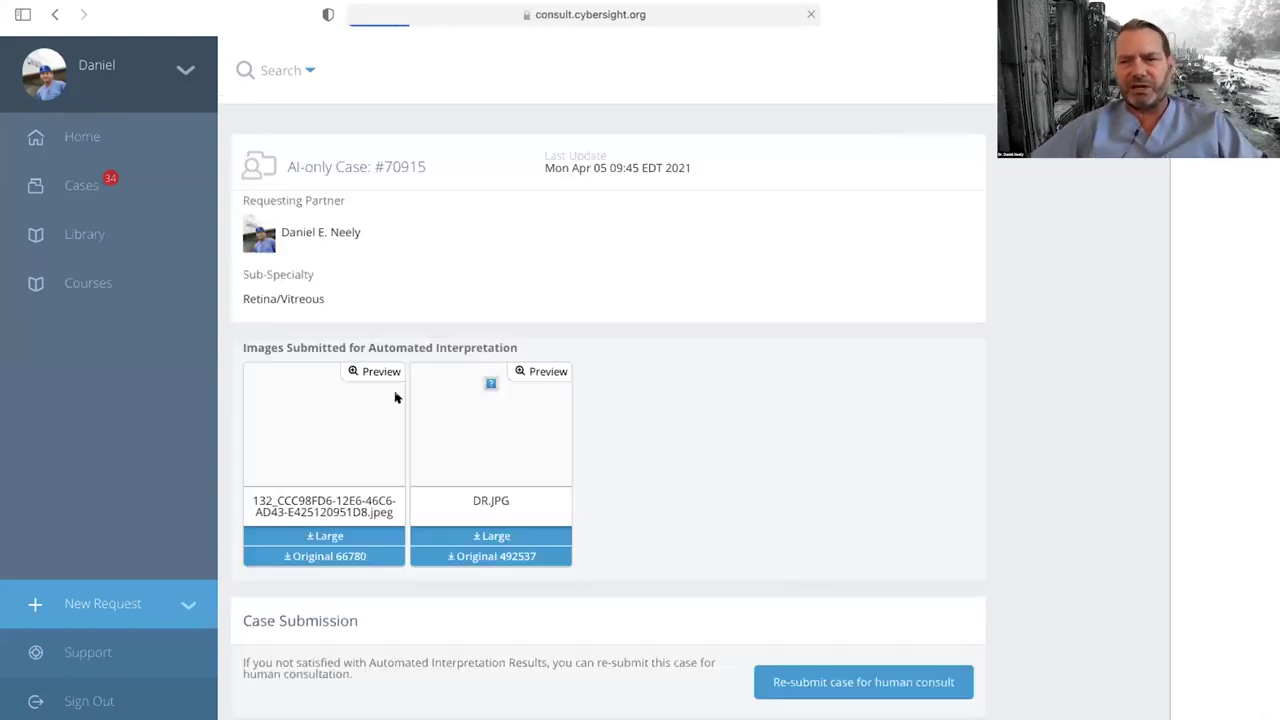
scroll(626, 457, "down", 1)
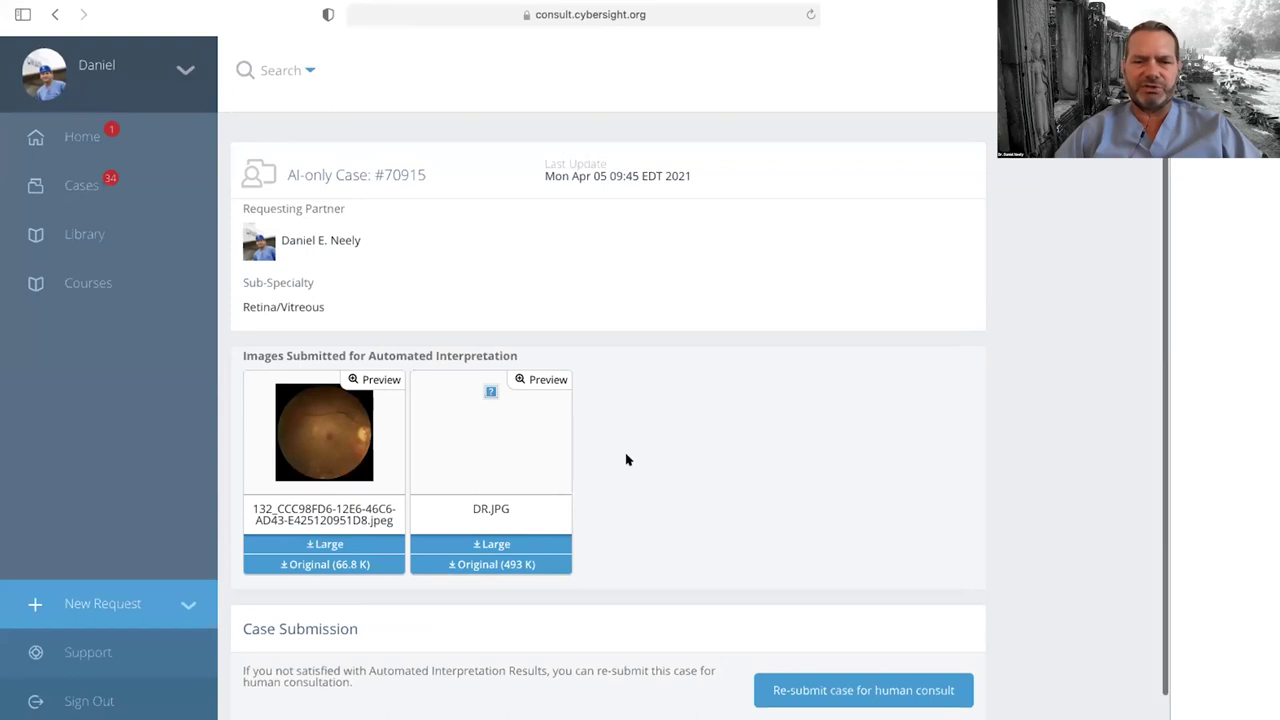
scroll(762, 446, "up", 1)
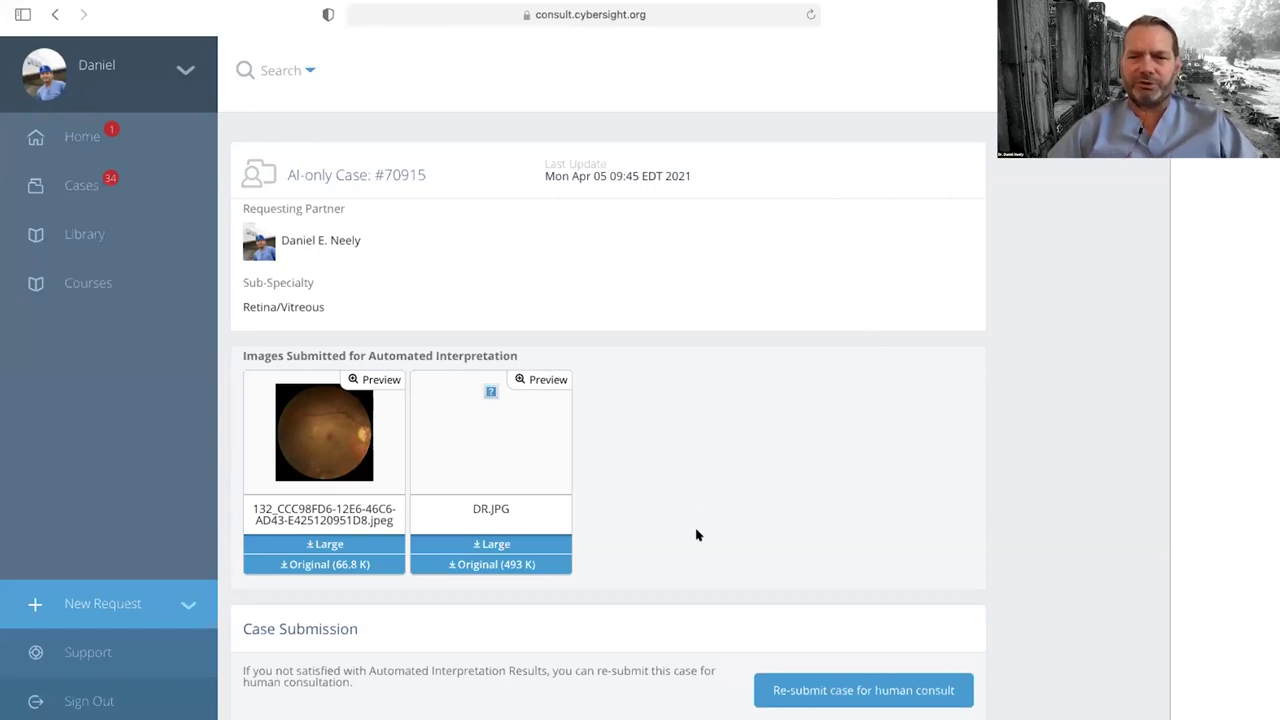
scroll(900, 536, "down", 1)
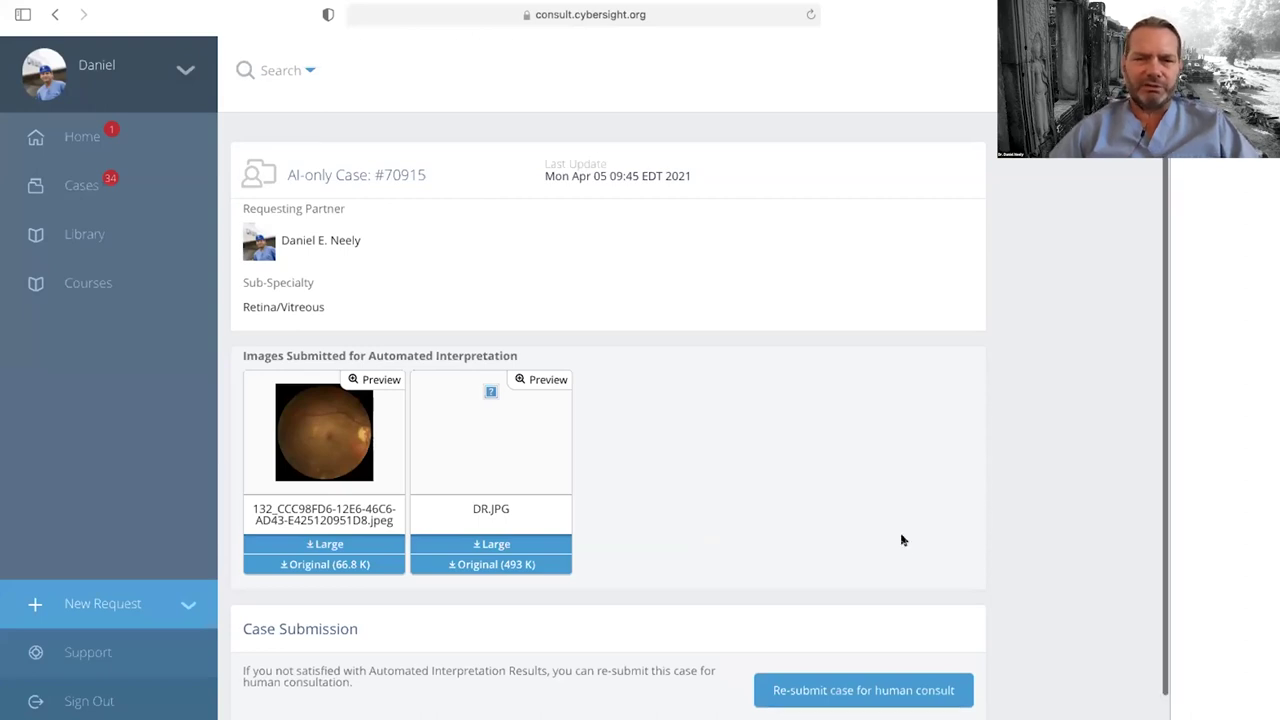
scroll(800, 486, "up", 1)
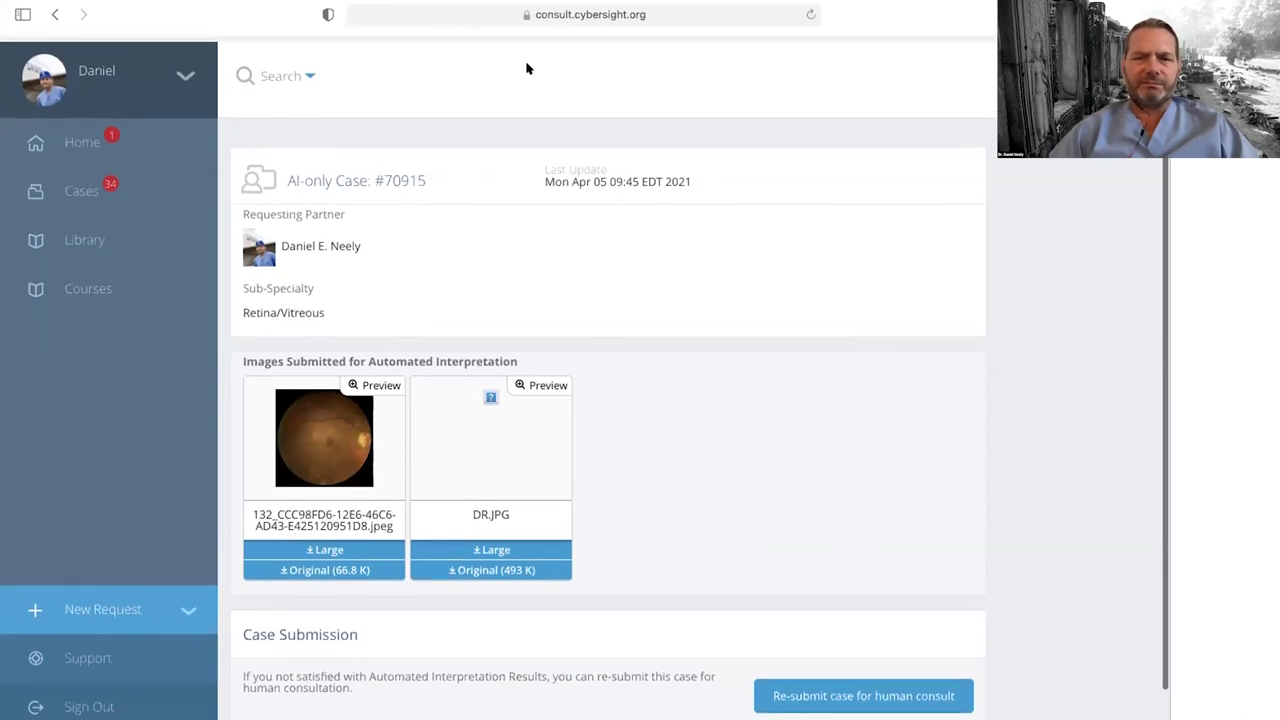
scroll(711, 377, "down", 2)
mouse_move(824, 3)
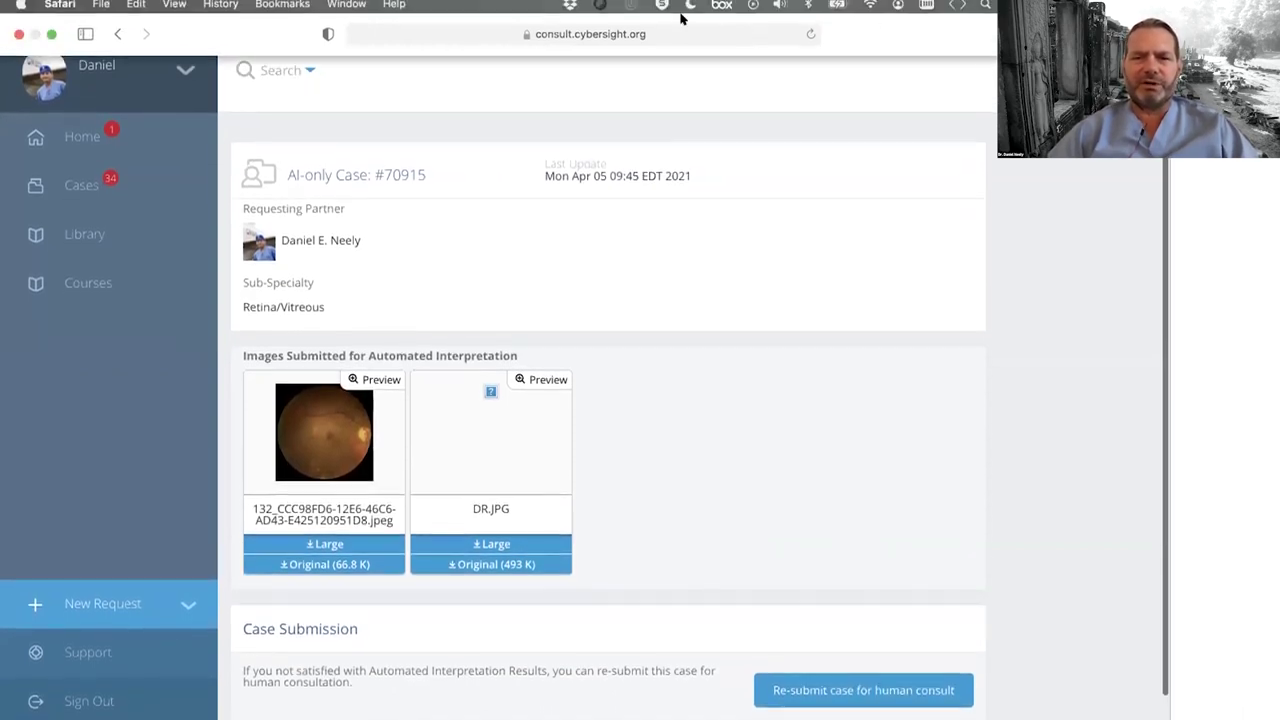
left_click(810, 37)
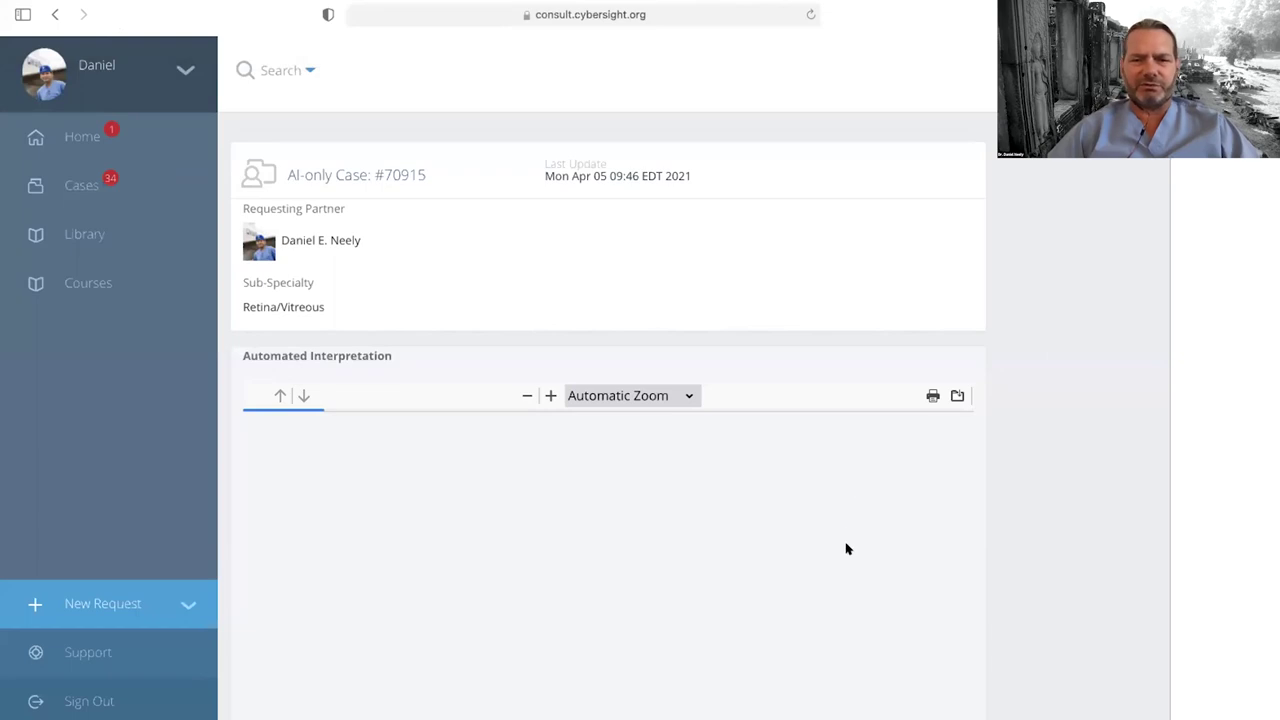
scroll(846, 546, "down", 2)
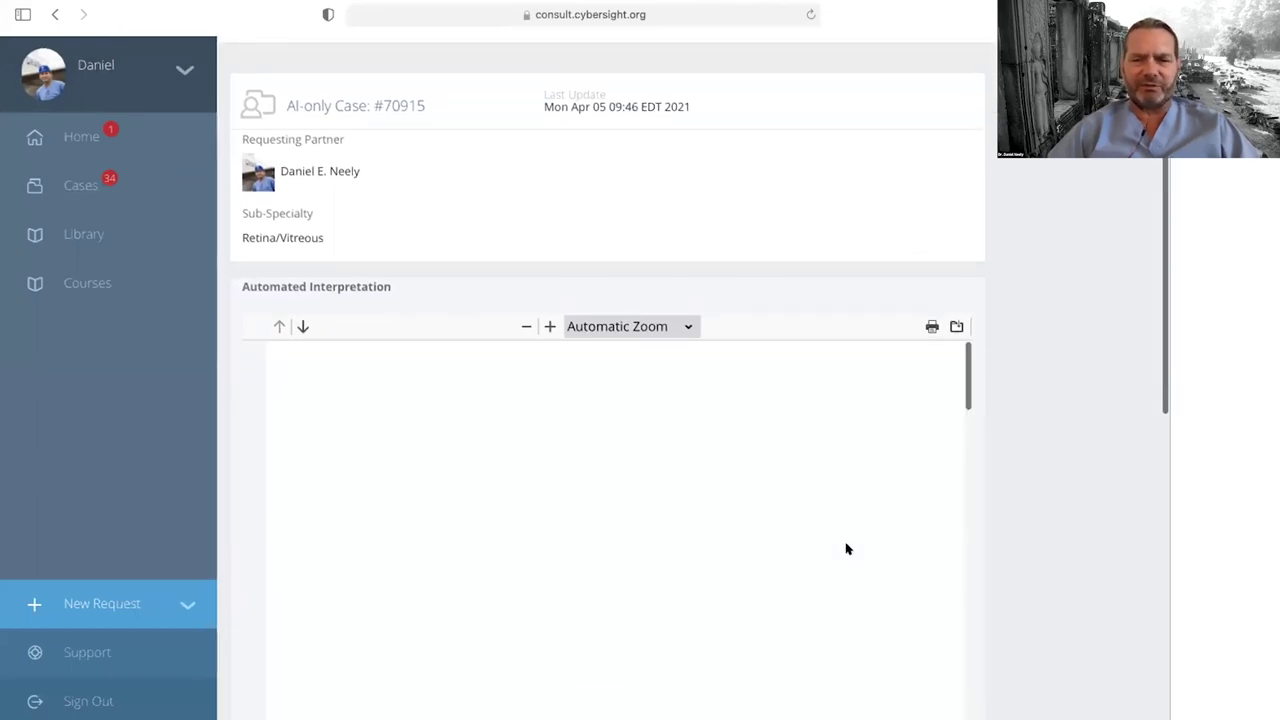
scroll(846, 548, "down", 3)
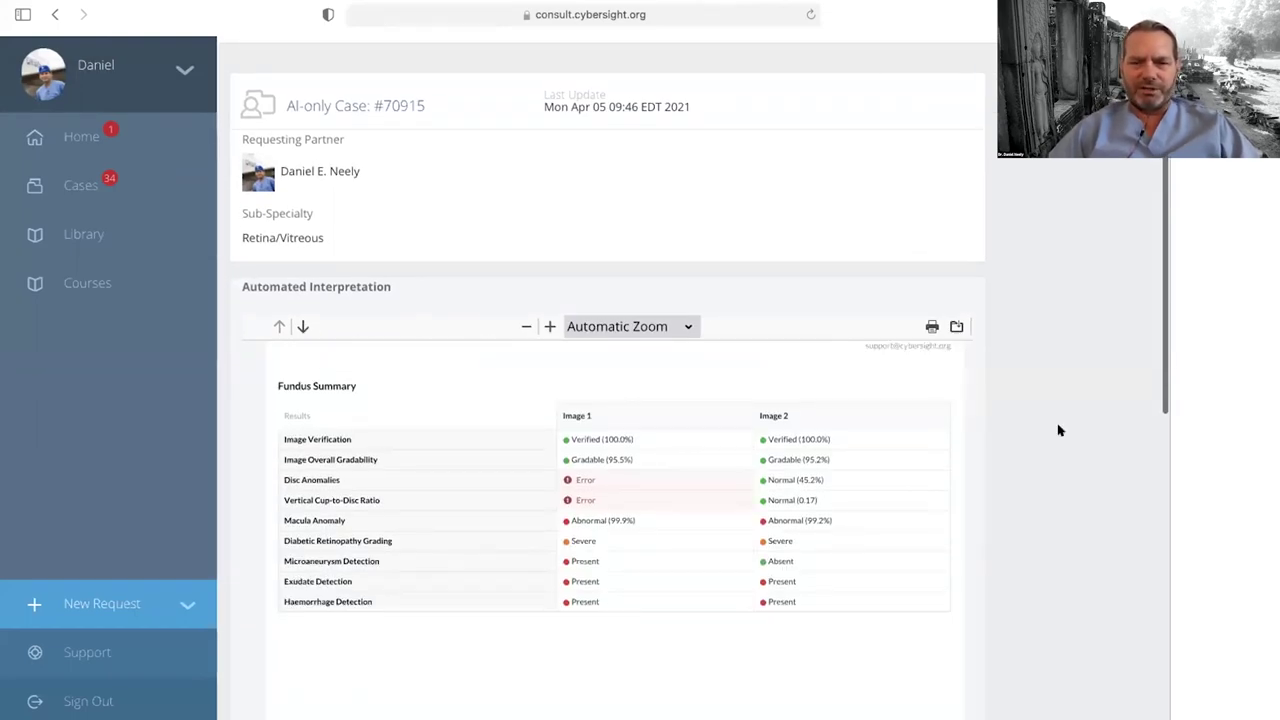
scroll(1084, 458, "down", 5)
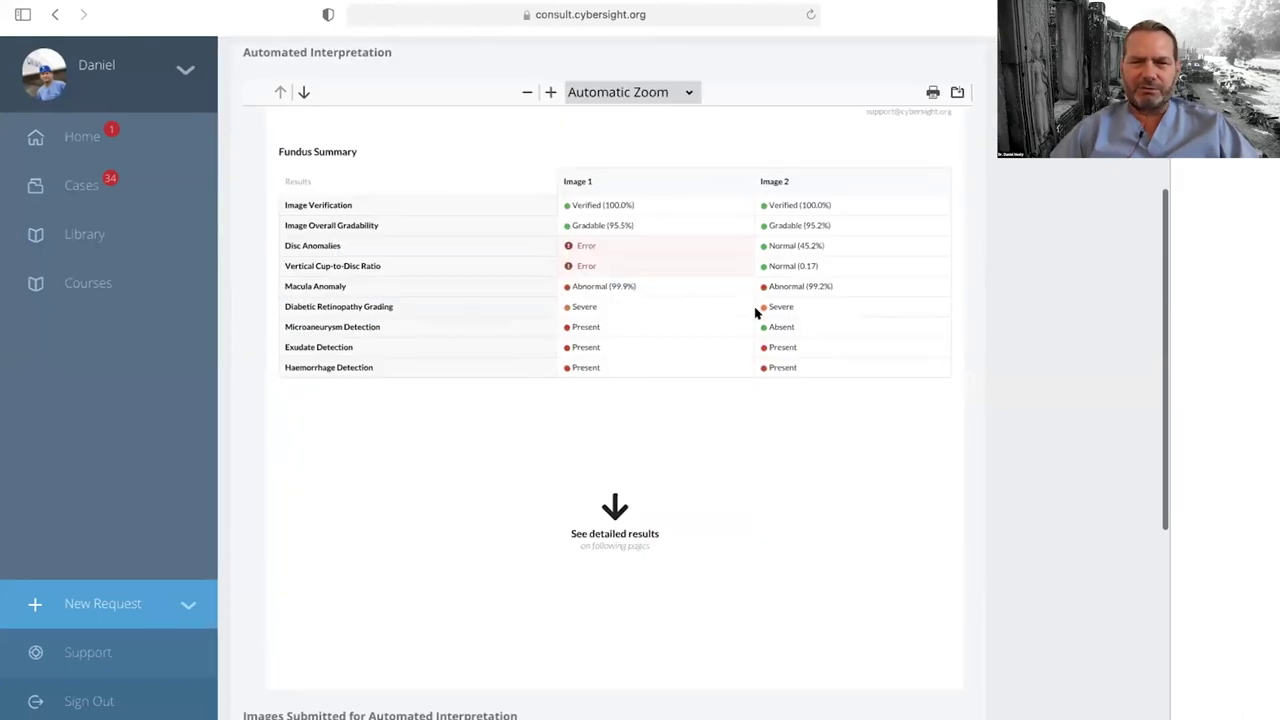
scroll(757, 309, "up", 3)
scroll(720, 371, "up", 2)
scroll(720, 371, "left", 2)
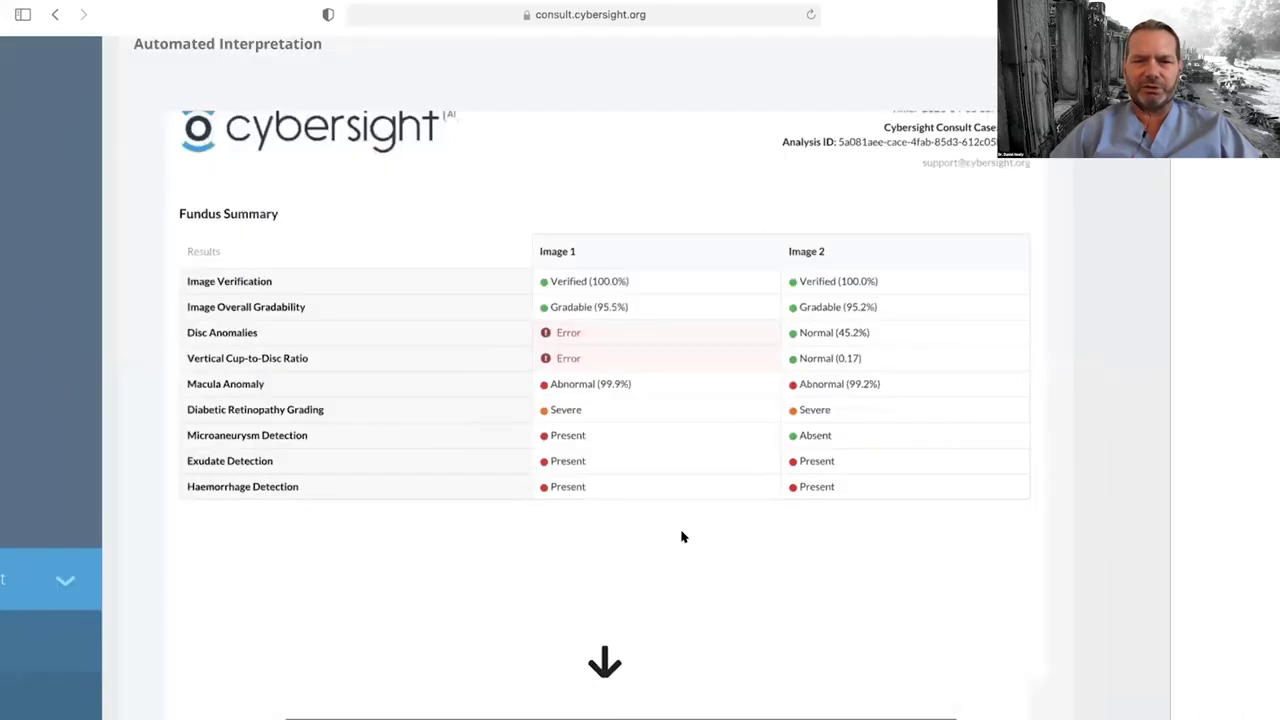
scroll(681, 537, "down", 3)
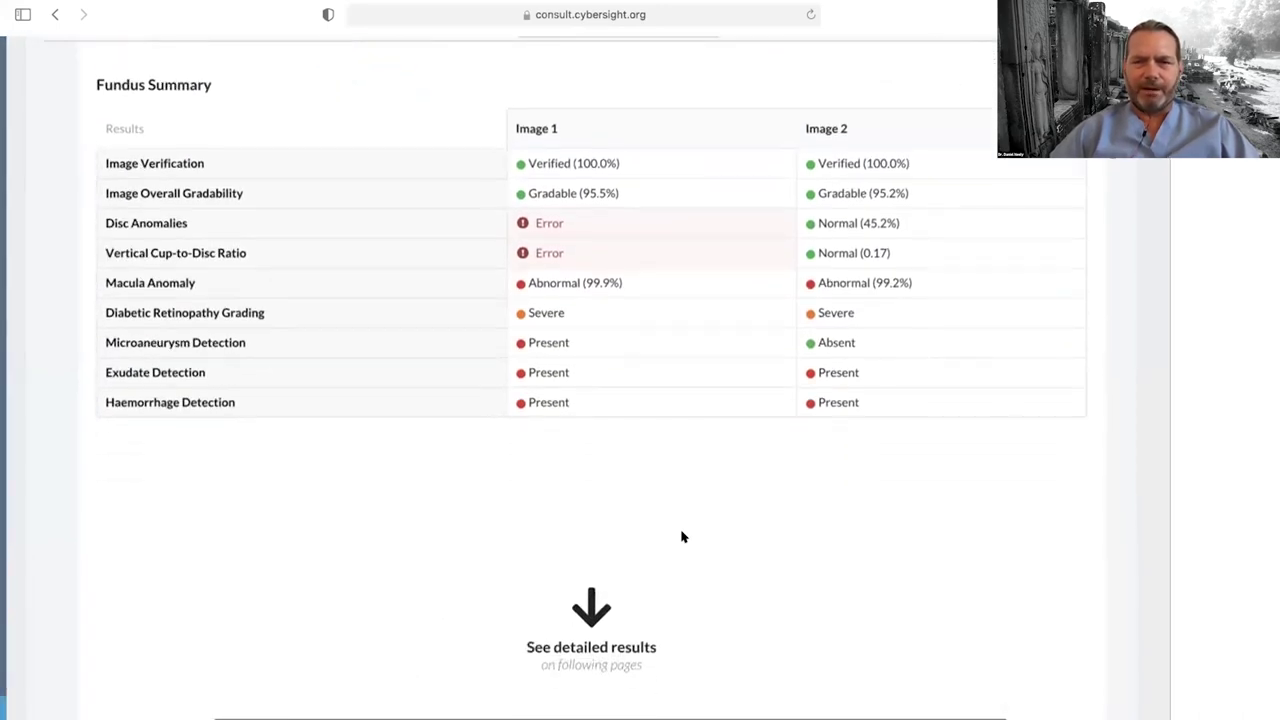
scroll(681, 537, "down", 1)
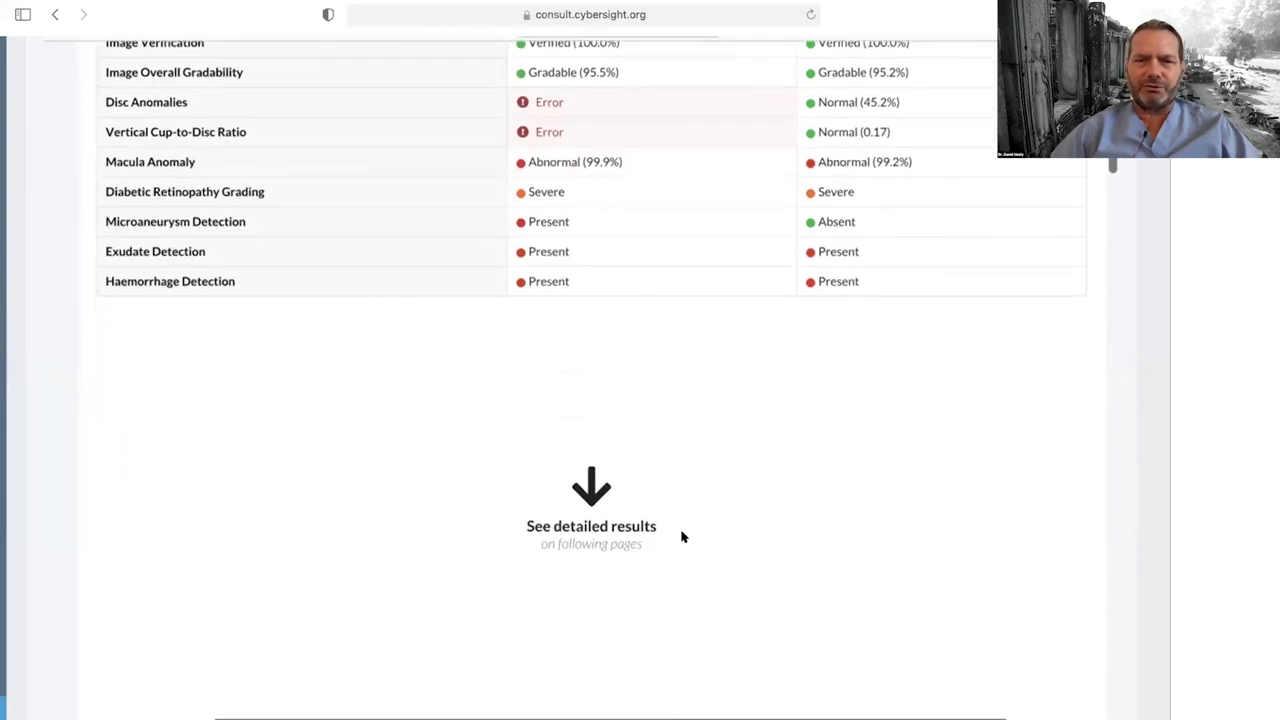
scroll(681, 537, "down", 10)
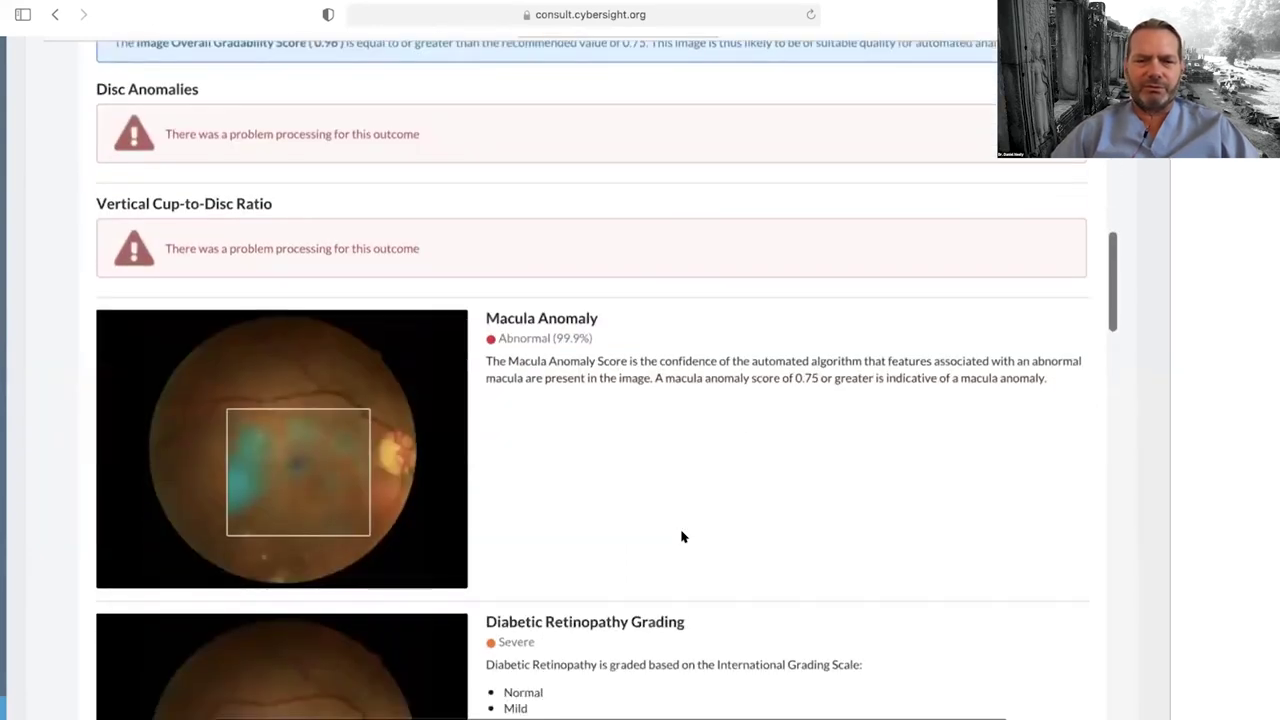
scroll(681, 537, "down", 3)
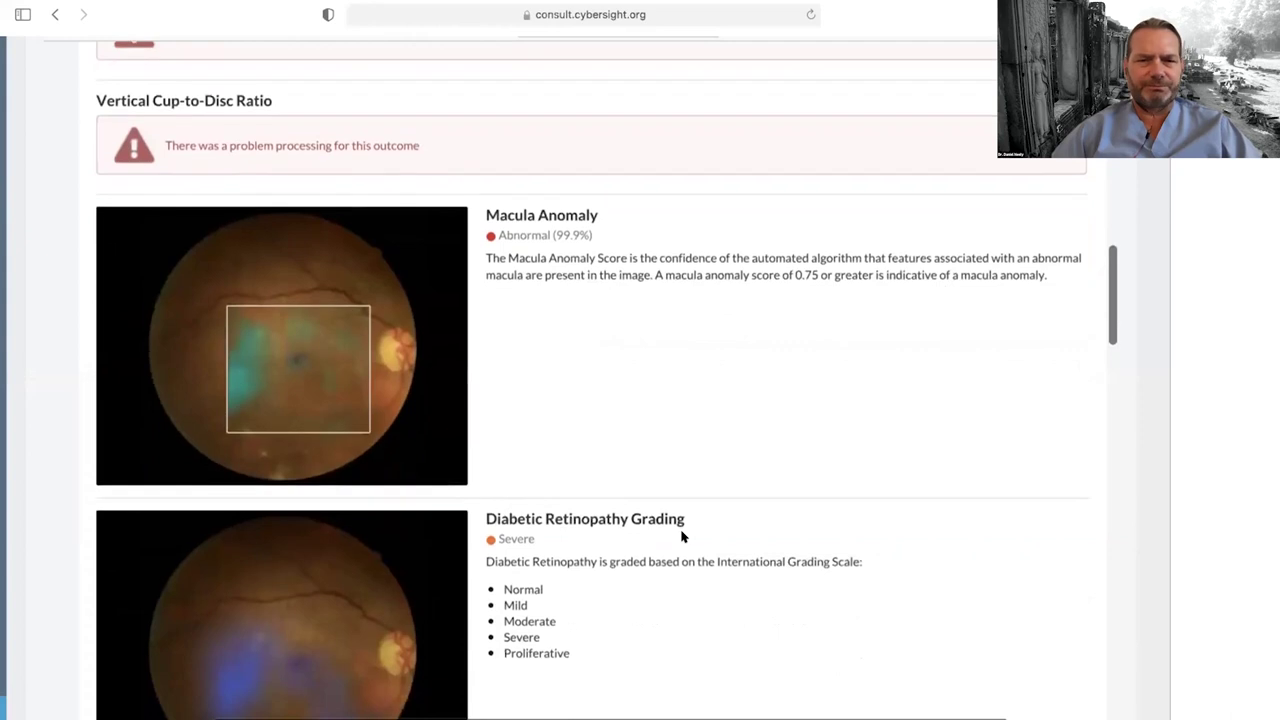
scroll(681, 537, "down", 1)
scroll(681, 313, "down", 3)
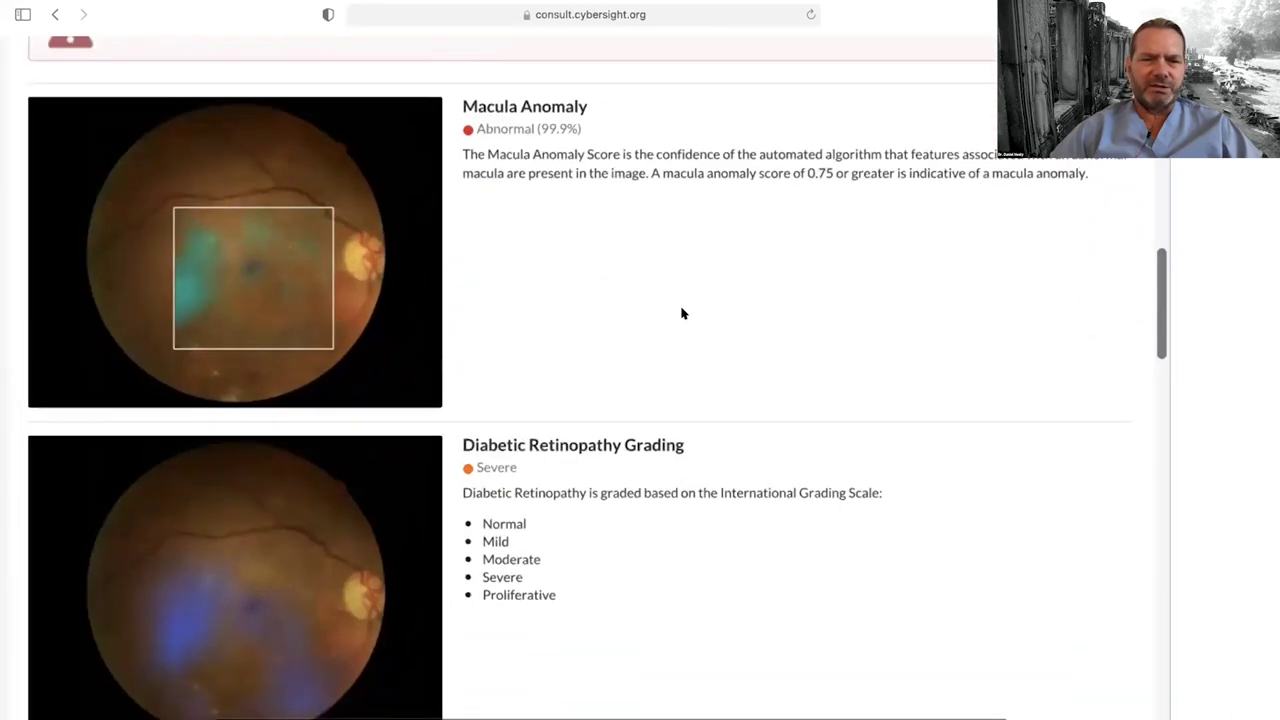
scroll(681, 313, "down", 3)
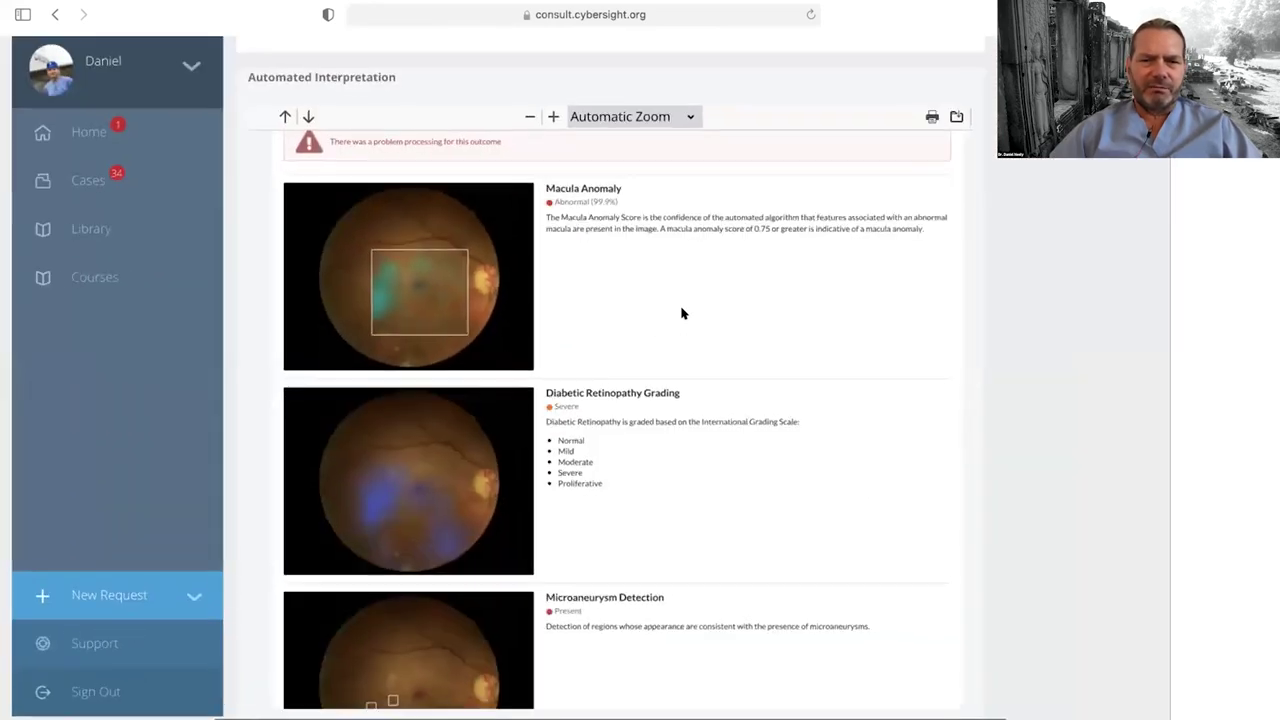
scroll(681, 313, "up", 15)
scroll(681, 313, "up", 2)
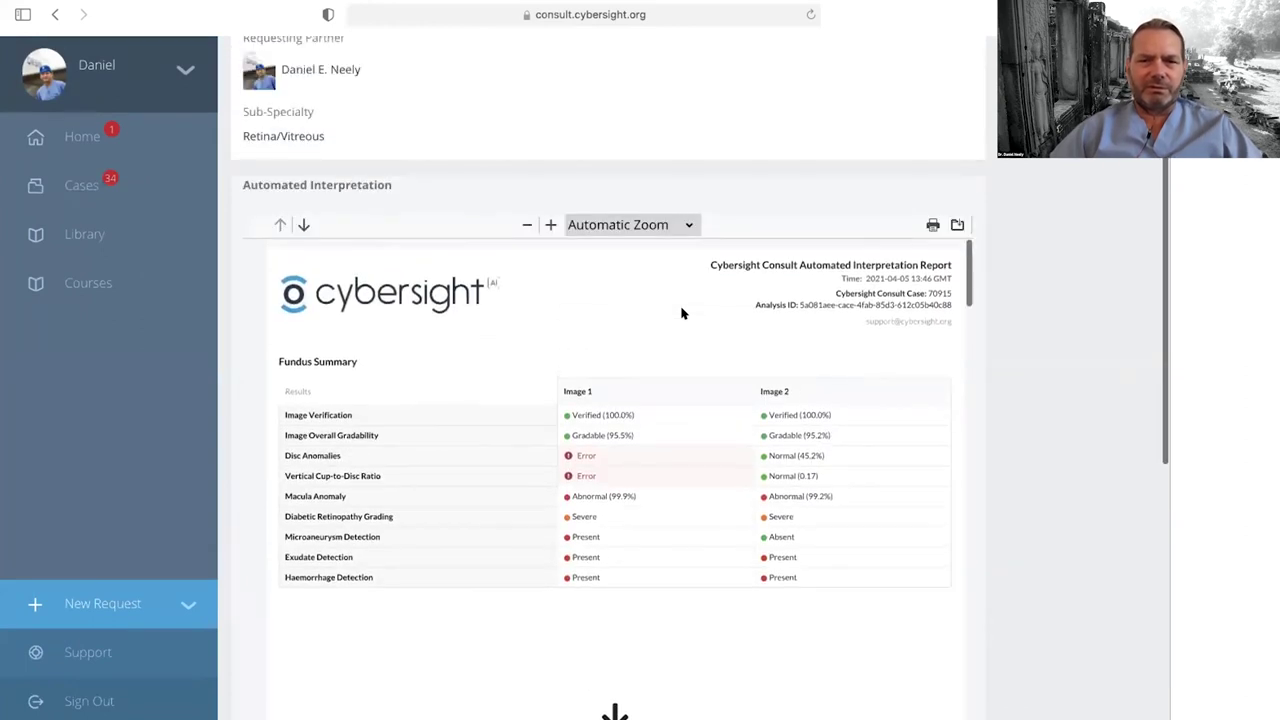
scroll(681, 313, "down", 10)
scroll(681, 313, "down", 2)
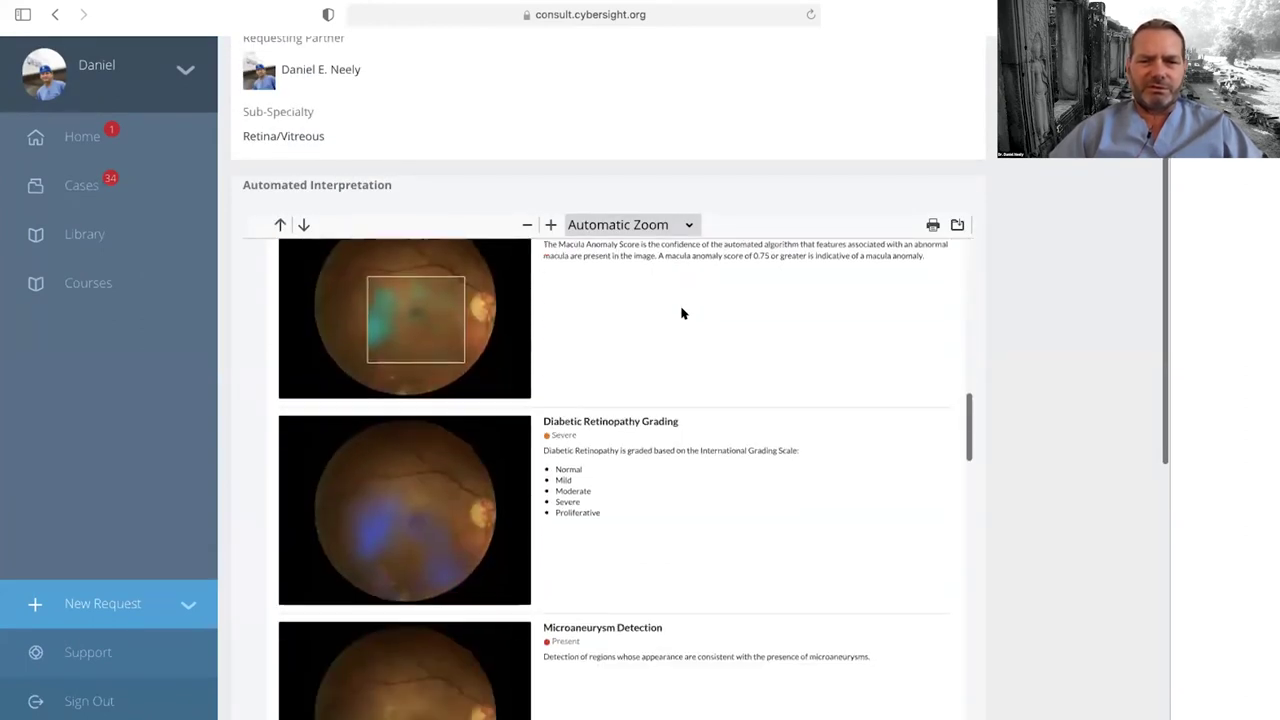
scroll(681, 313, "up", 5)
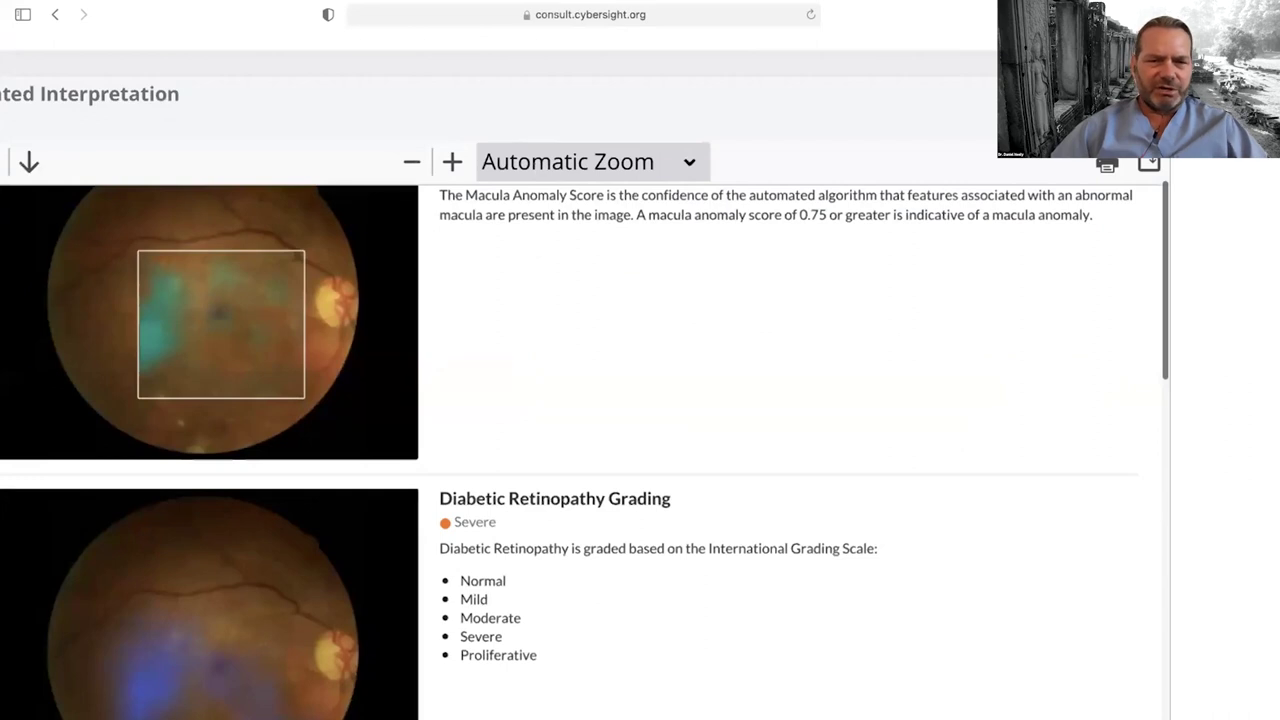
scroll(250, 340, "up", 2)
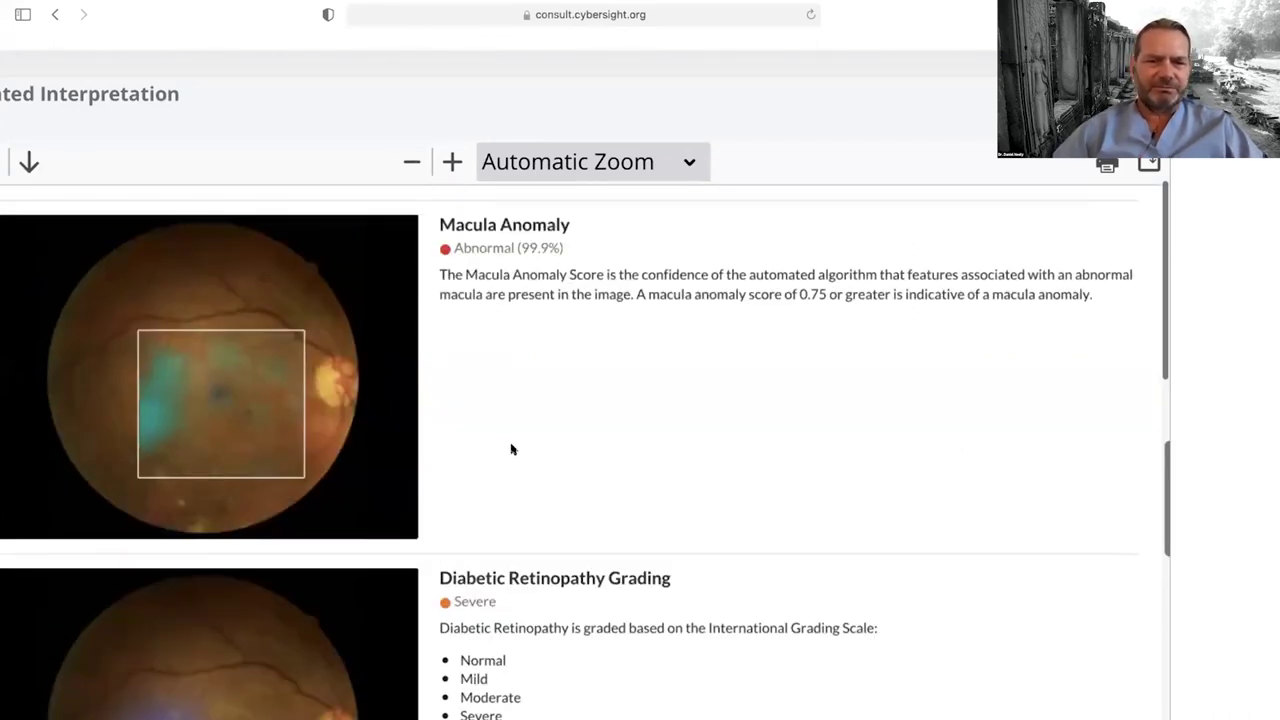
scroll(510, 448, "down", 5)
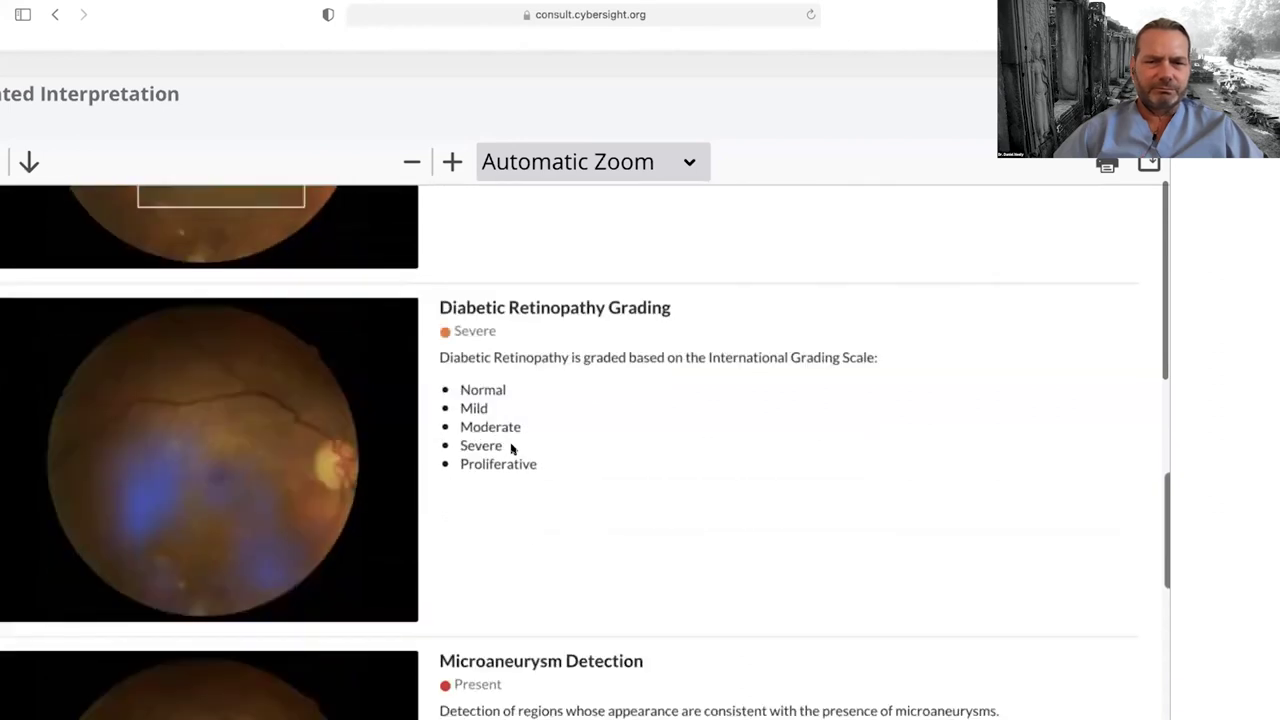
scroll(510, 448, "down", 1)
scroll(511, 449, "down", 3)
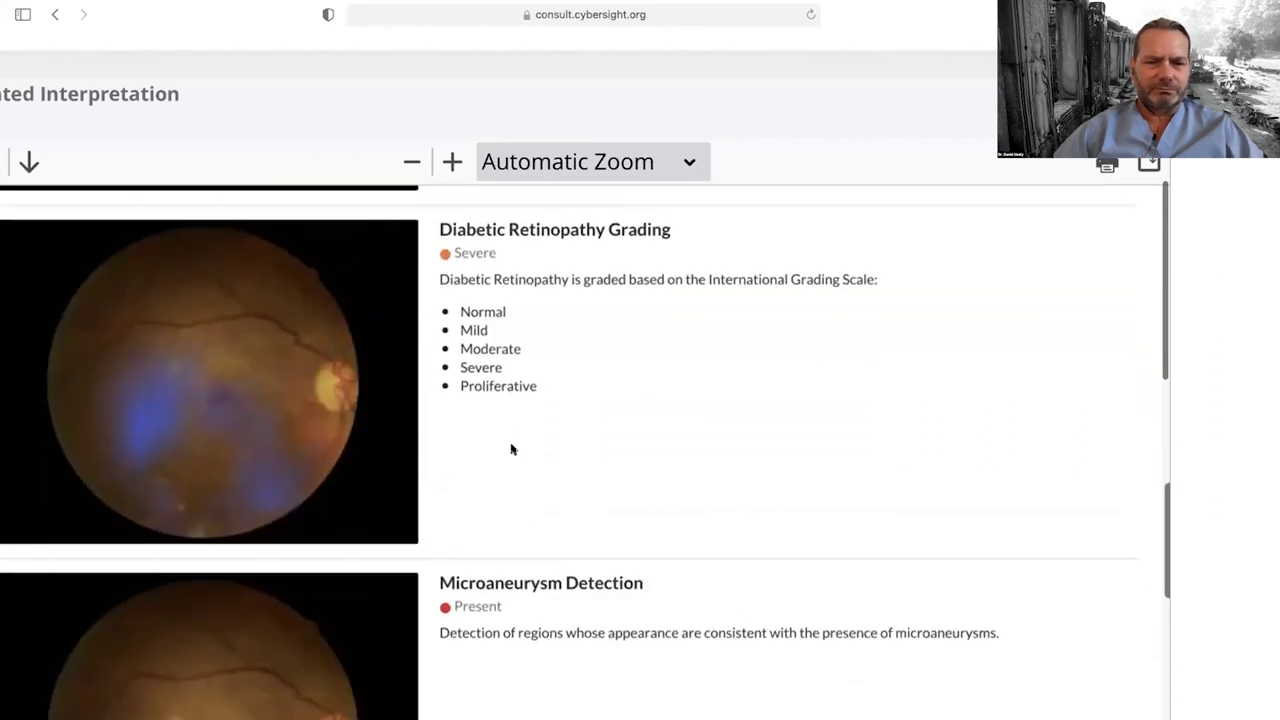
scroll(511, 449, "up", 1)
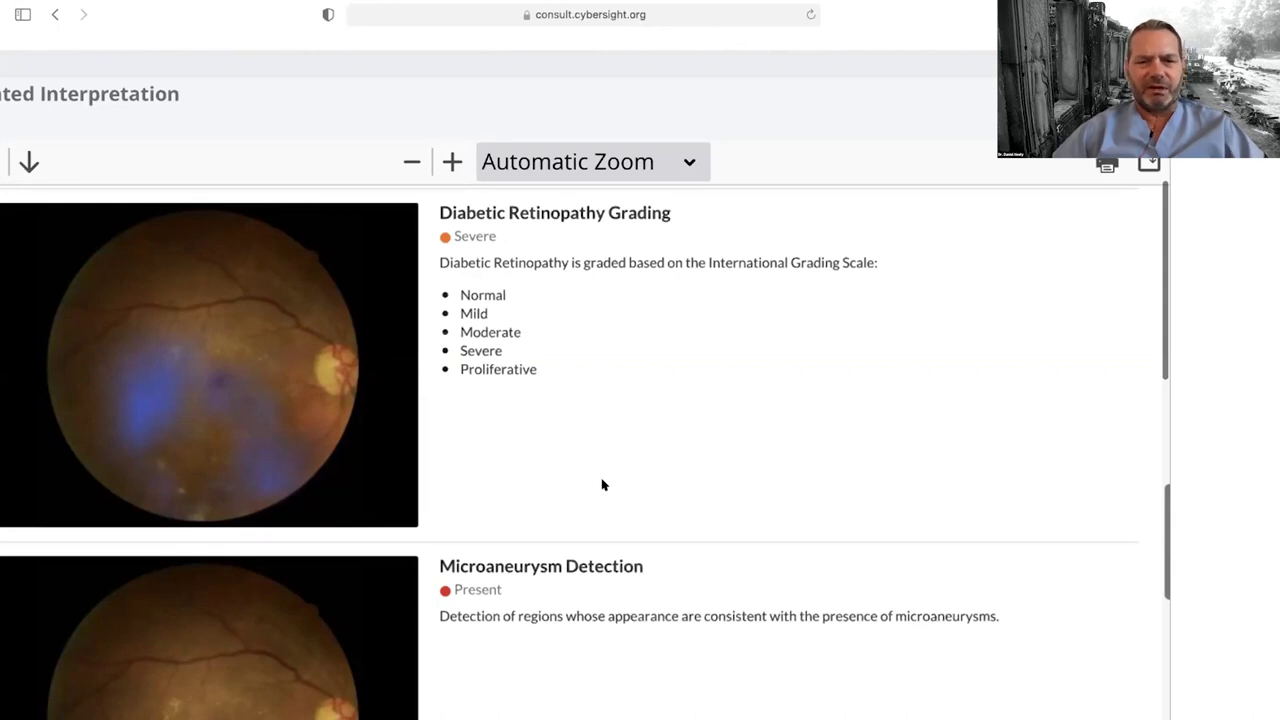
scroll(602, 485, "down", 3)
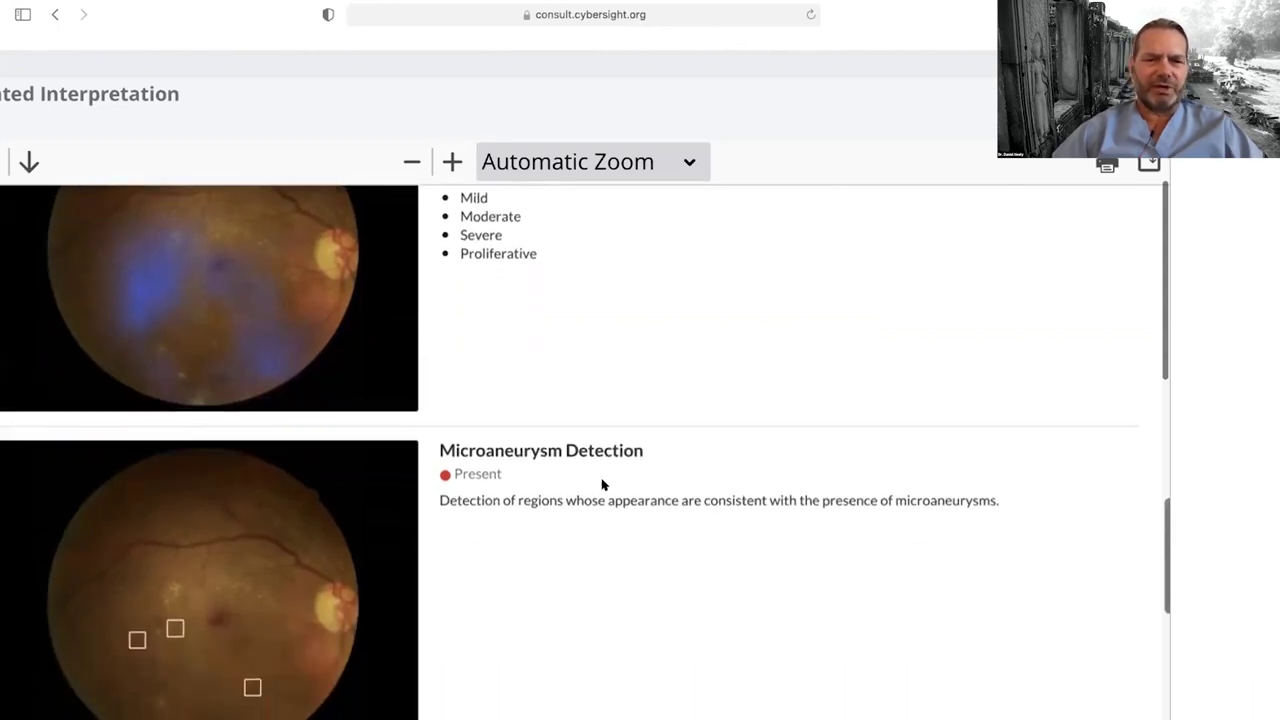
scroll(602, 485, "down", 5)
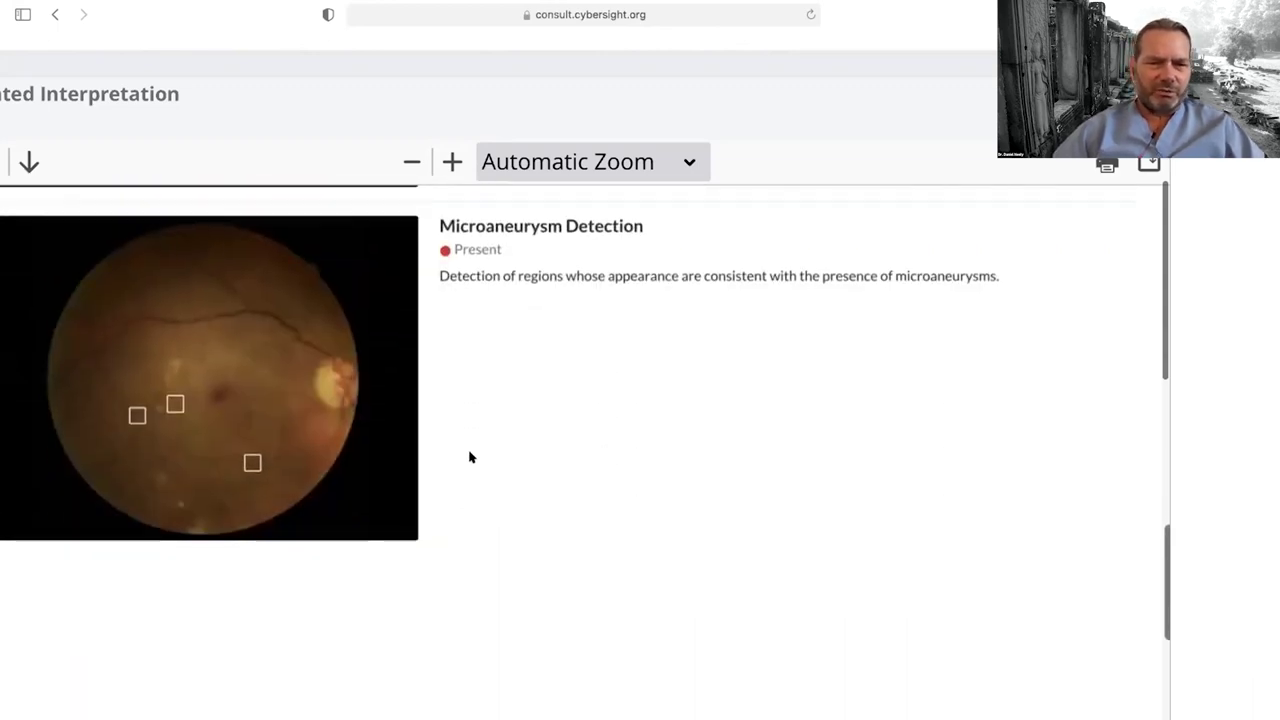
key("super+equal")
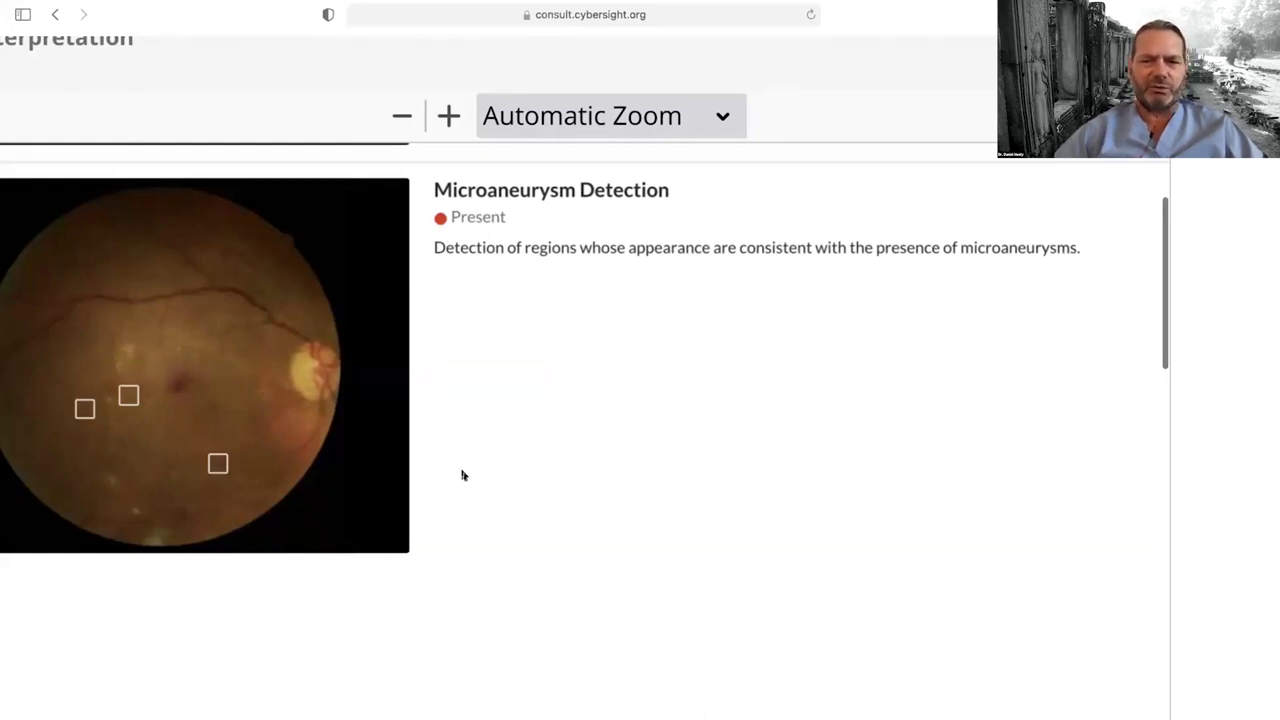
scroll(462, 475, "down", 10)
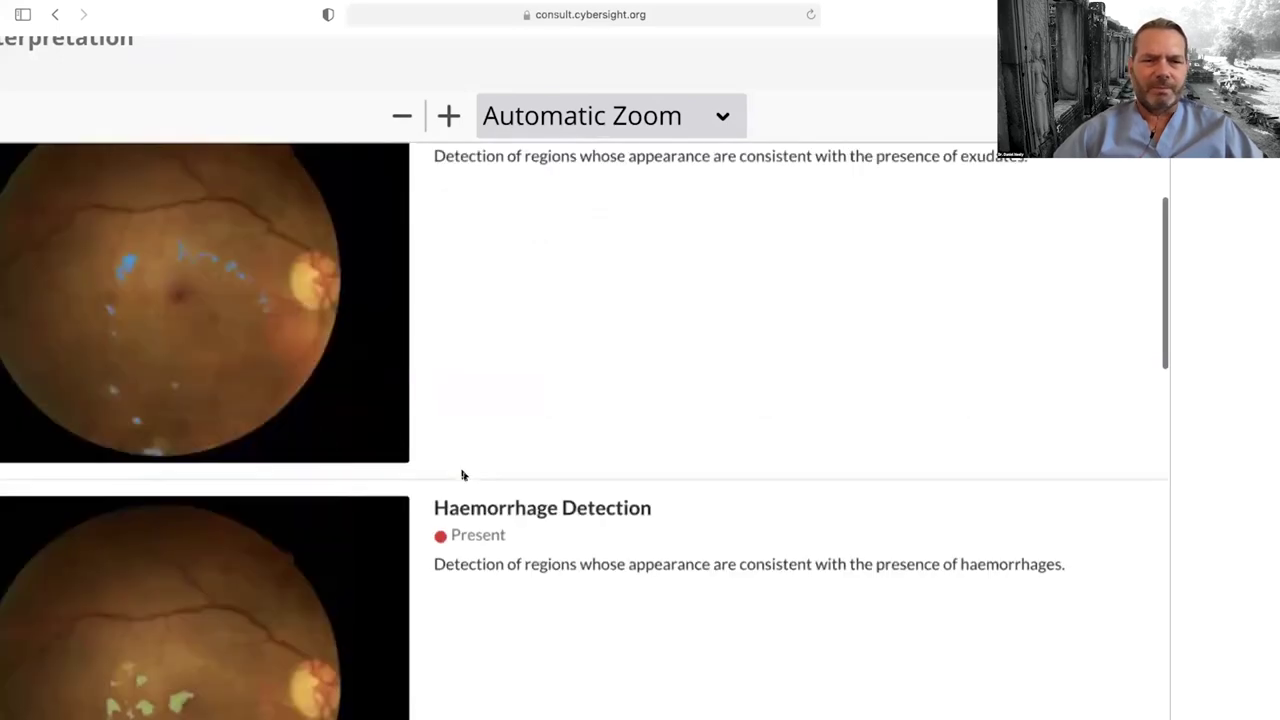
scroll(462, 475, "up", 1)
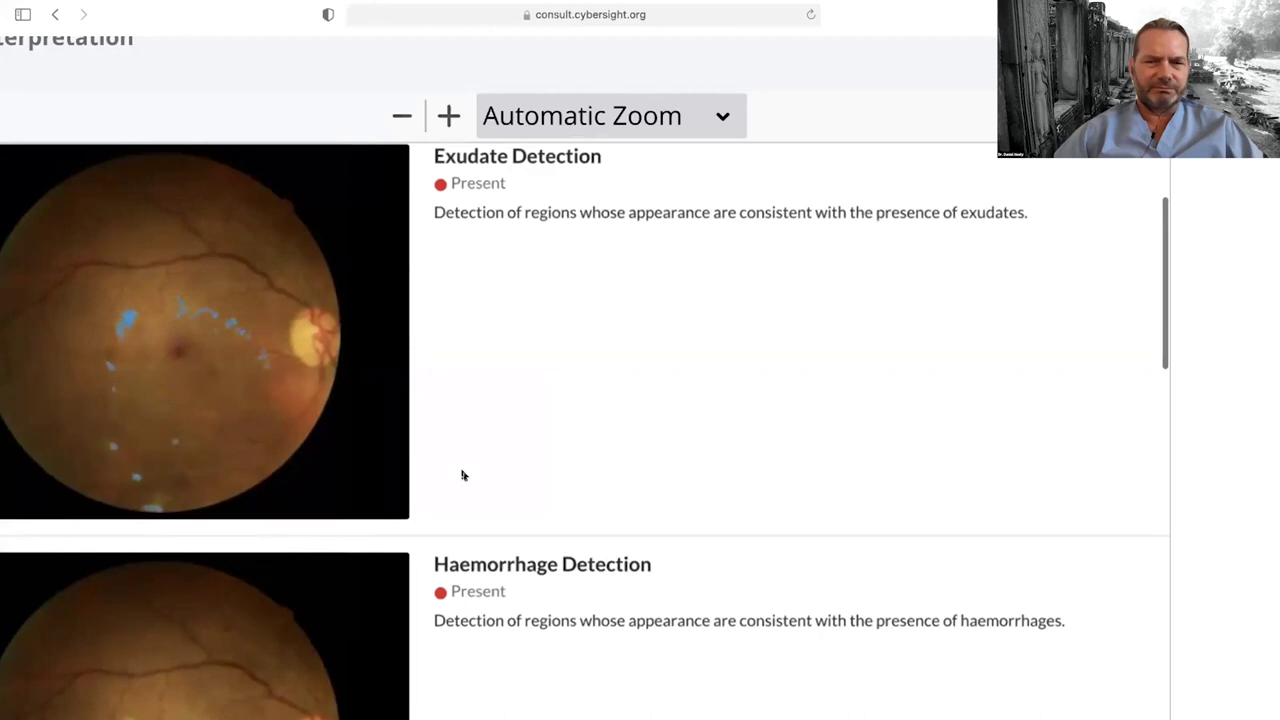
scroll(462, 475, "down", 4)
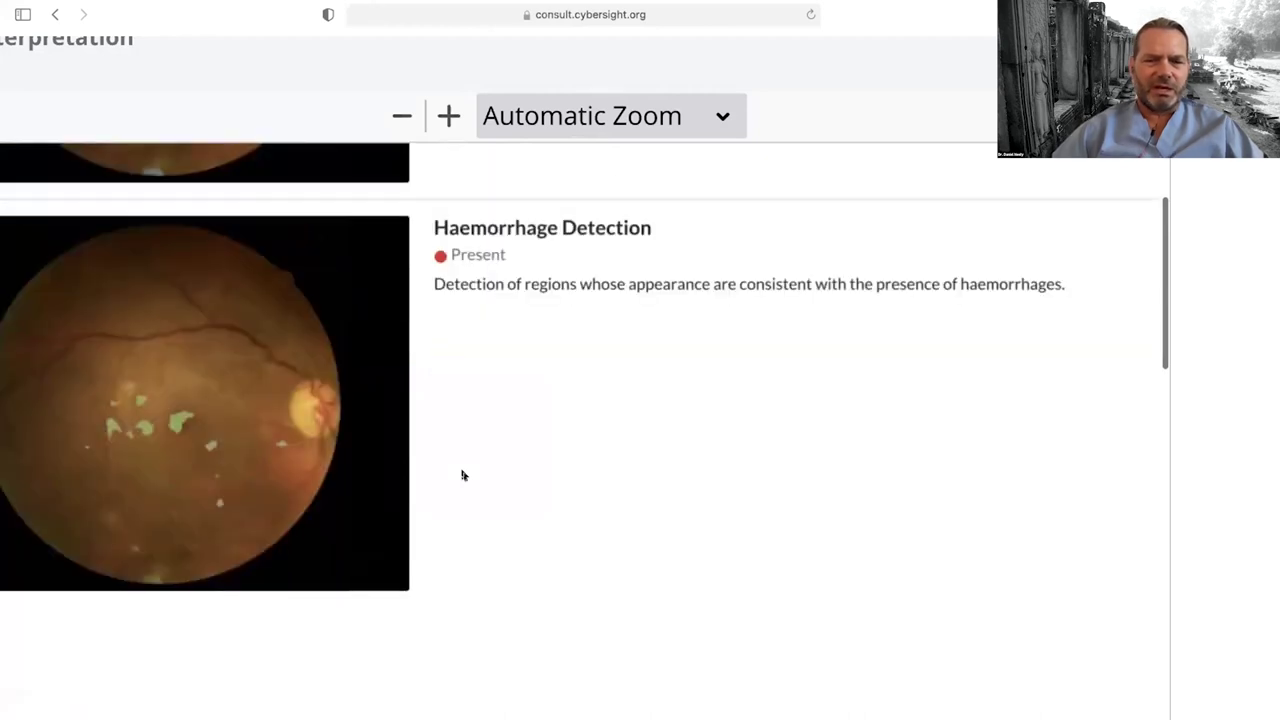
scroll(462, 475, "down", 4)
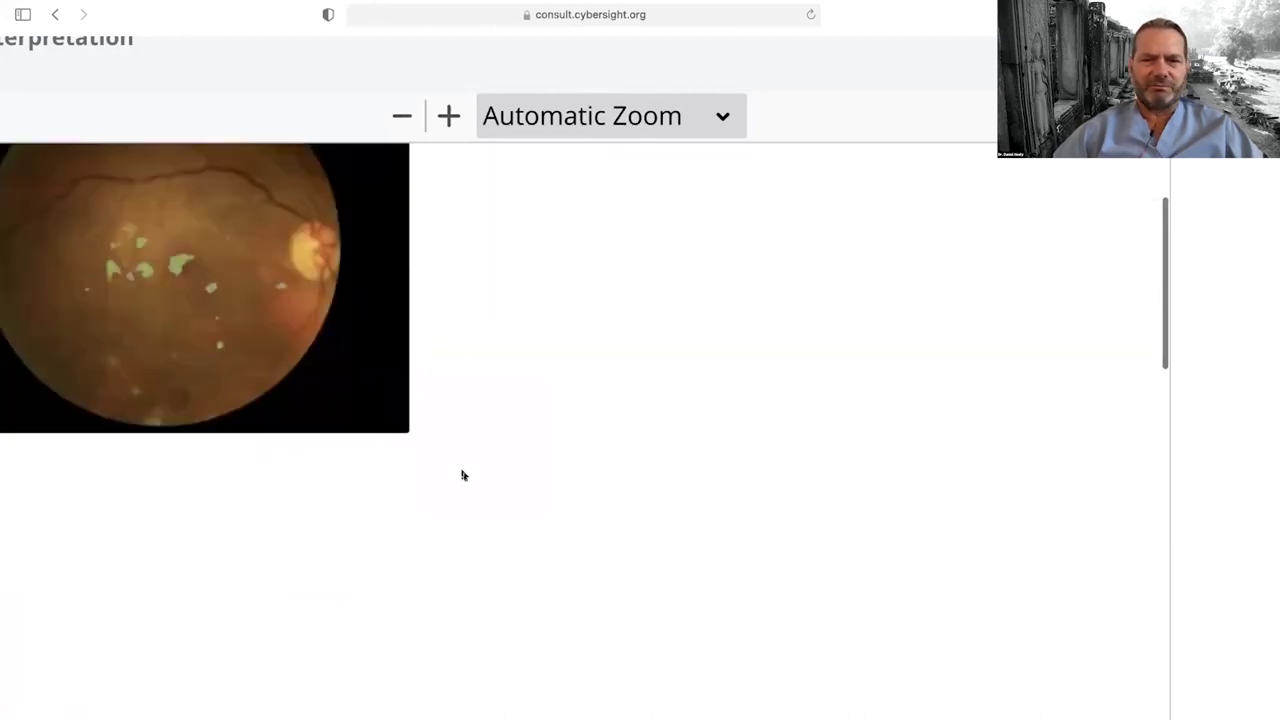
scroll(462, 475, "up", 14)
scroll(462, 475, "up", 10)
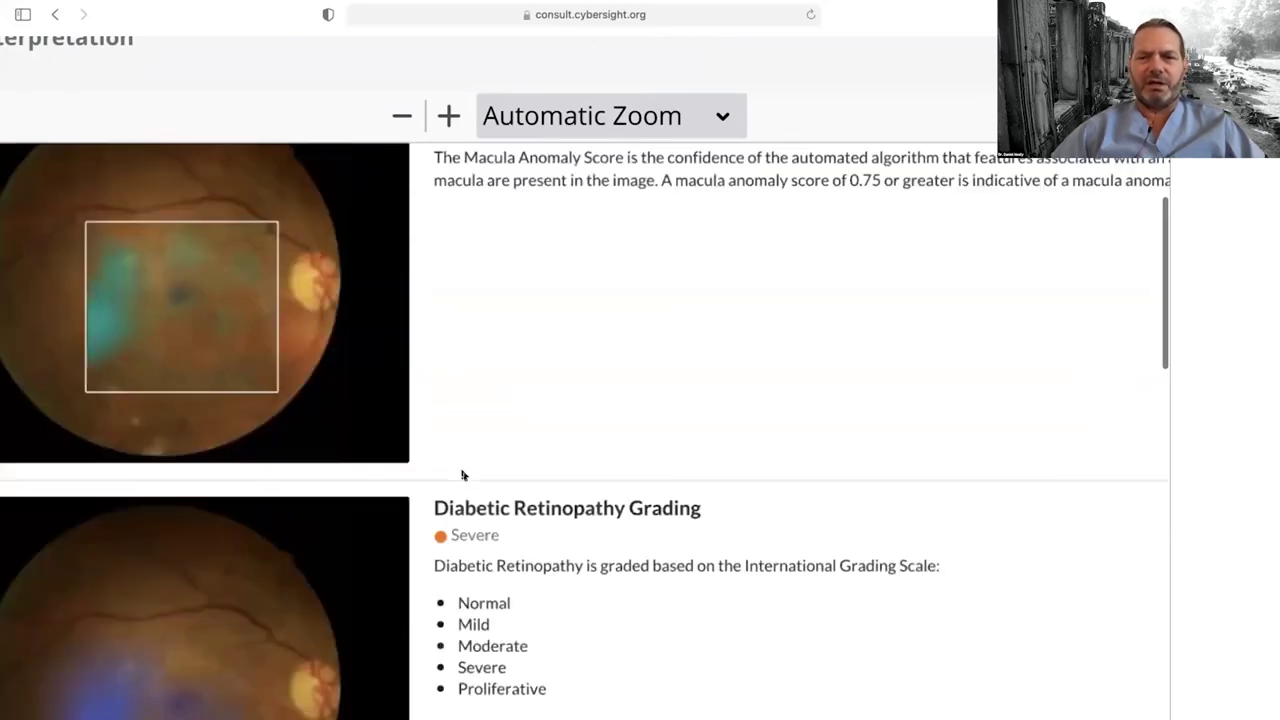
scroll(462, 475, "down", 5)
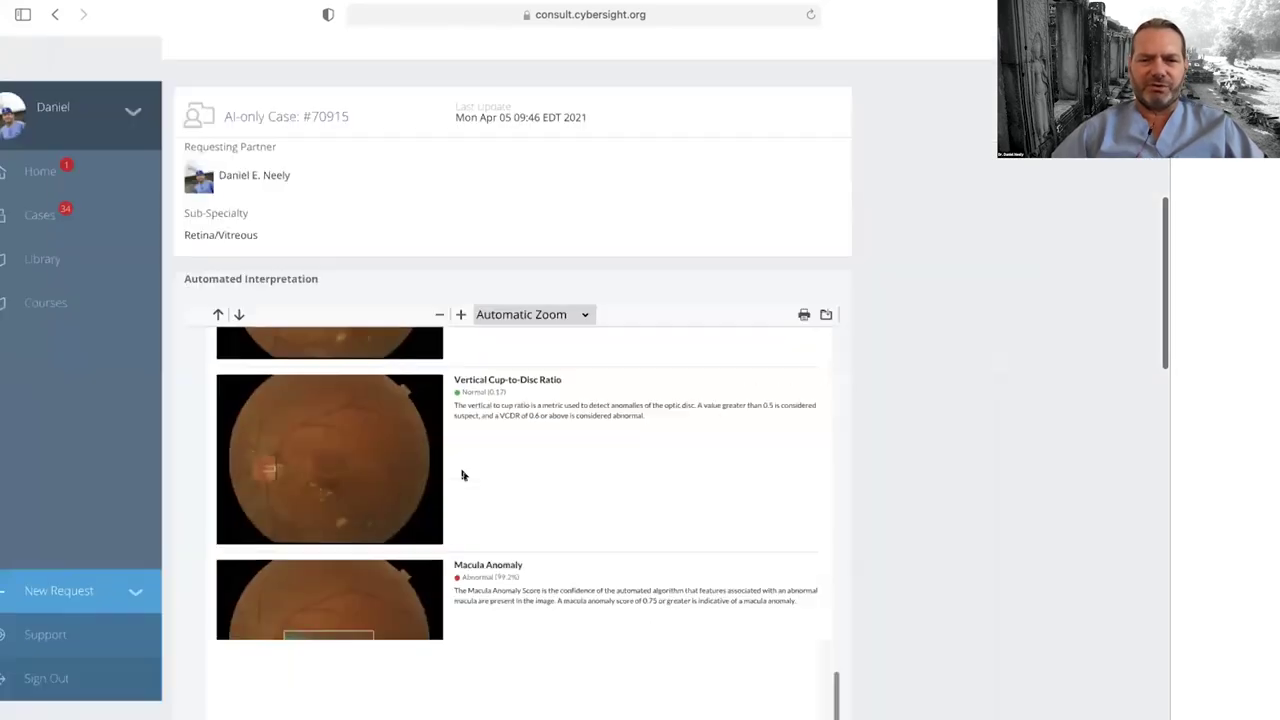
scroll(604, 565, "down", 5)
scroll(604, 565, "down", 10)
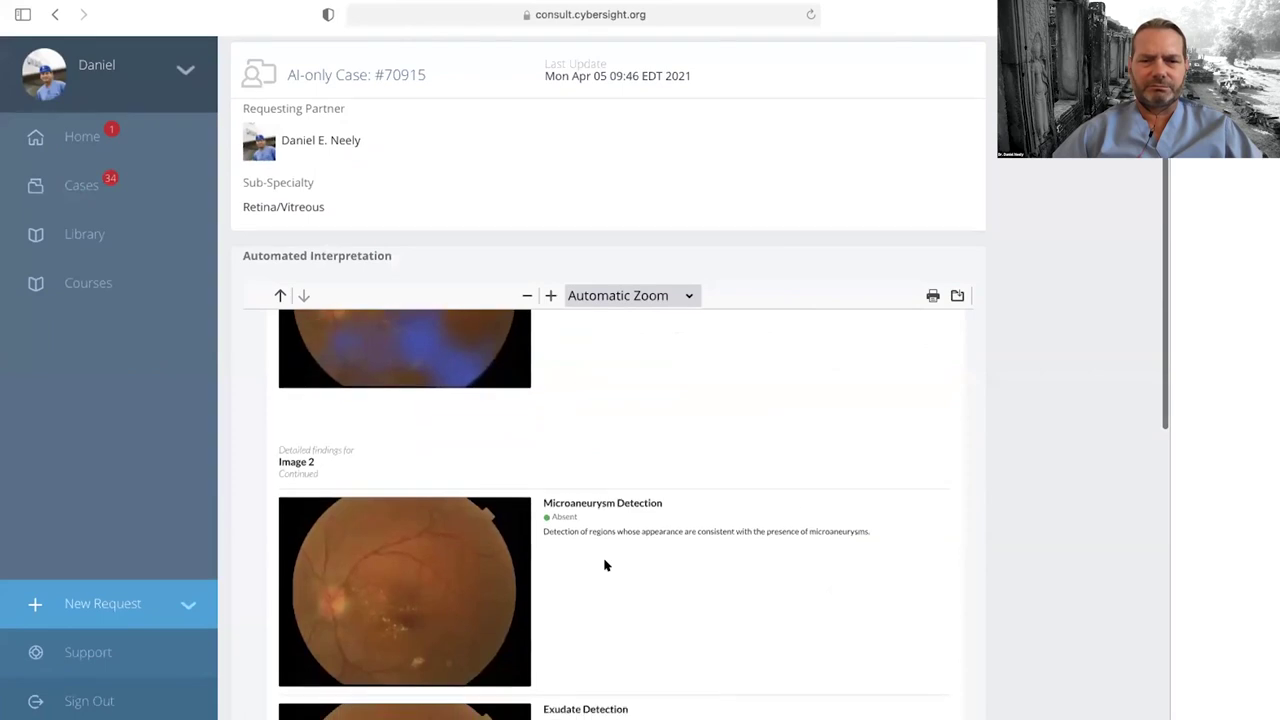
scroll(604, 565, "up", 10)
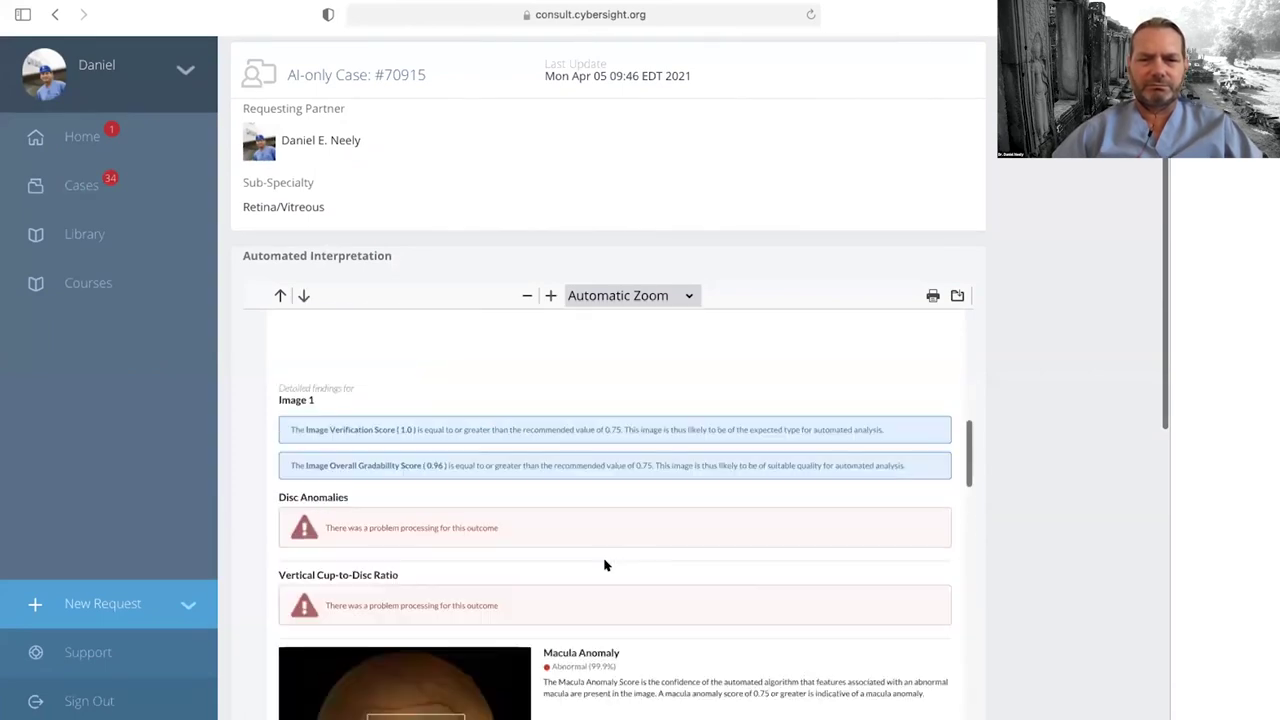
scroll(604, 565, "down", 3)
scroll(604, 565, "up", 3)
scroll(604, 565, "down", 10)
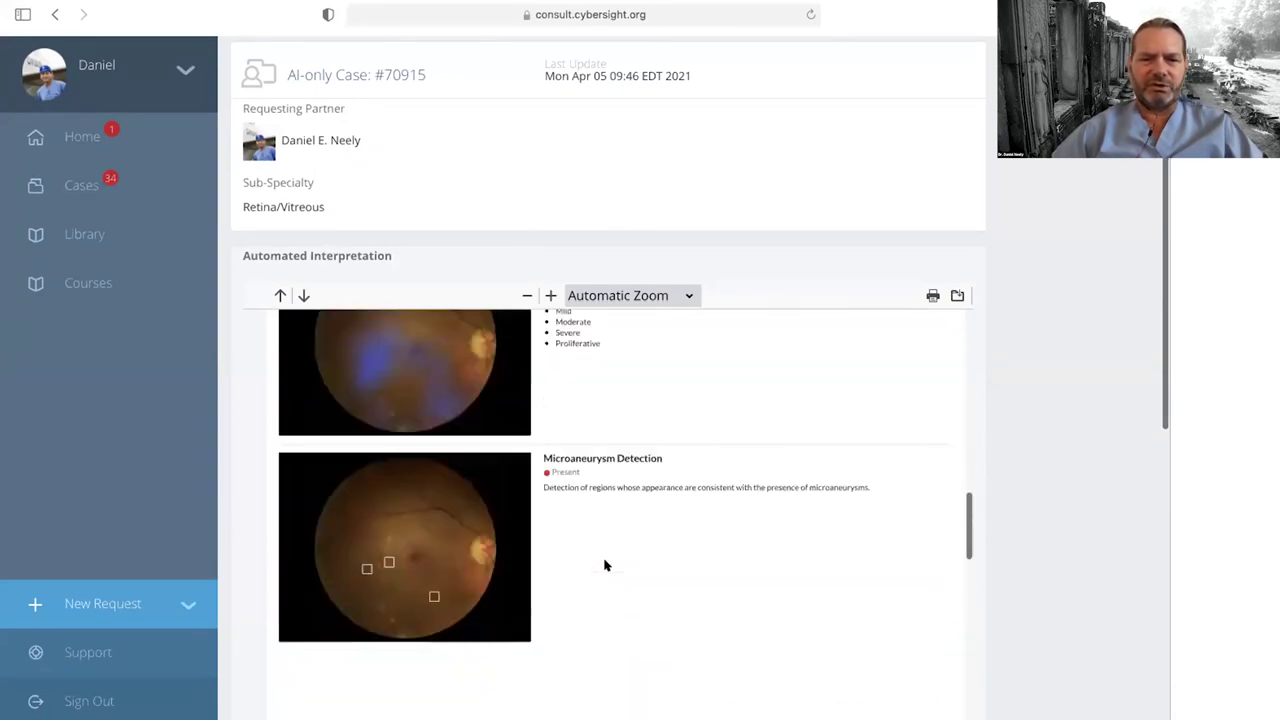
scroll(604, 565, "down", 10)
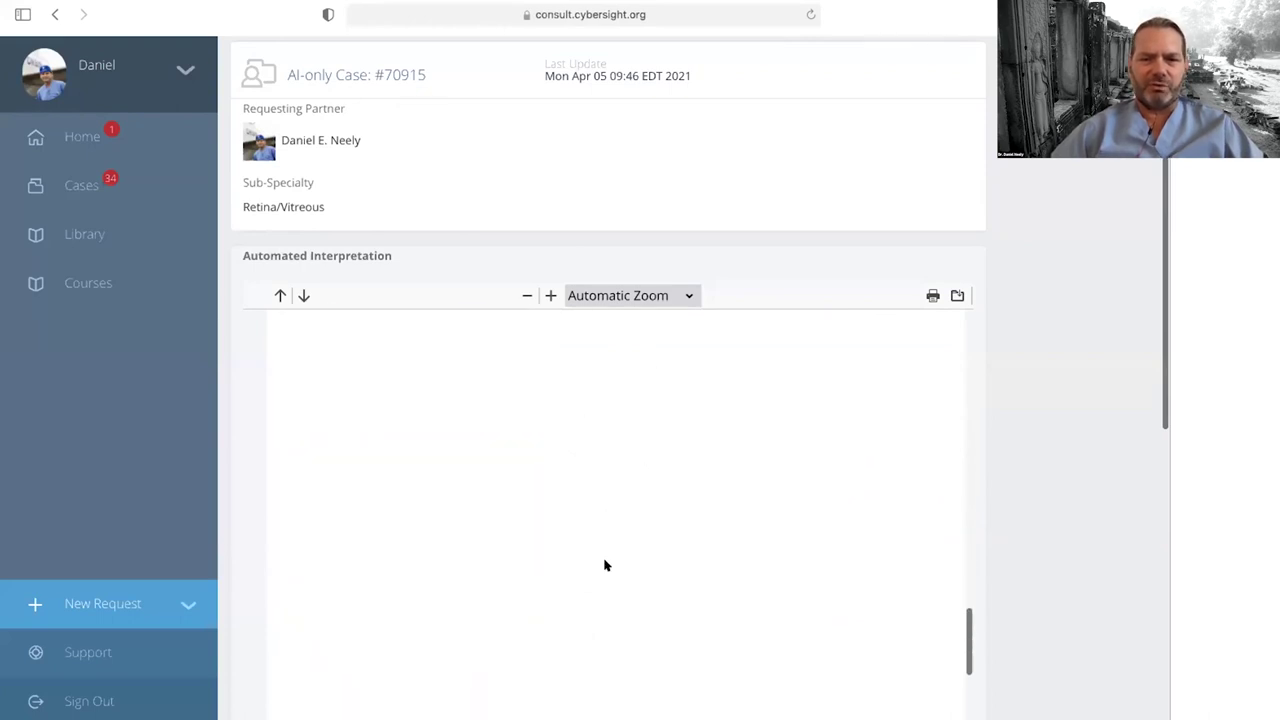
scroll(604, 565, "down", 2)
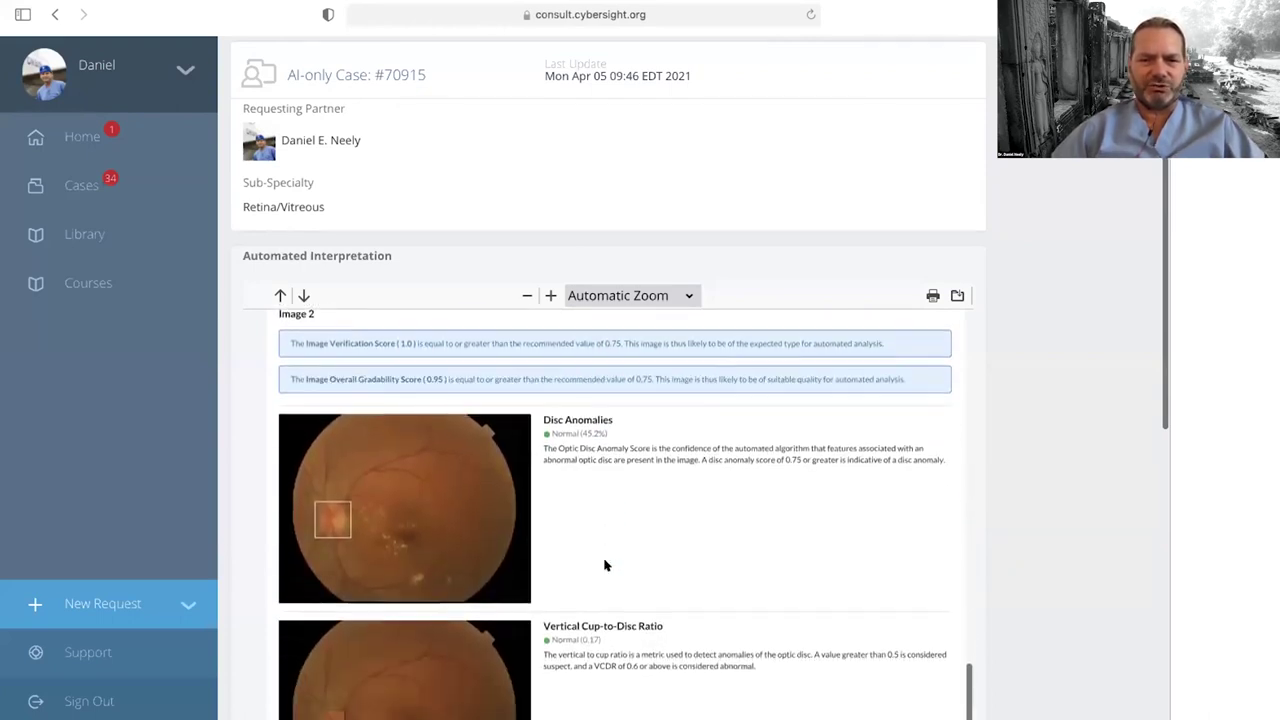
scroll(1060, 407, "down", 3)
scroll(1060, 407, "down", 2)
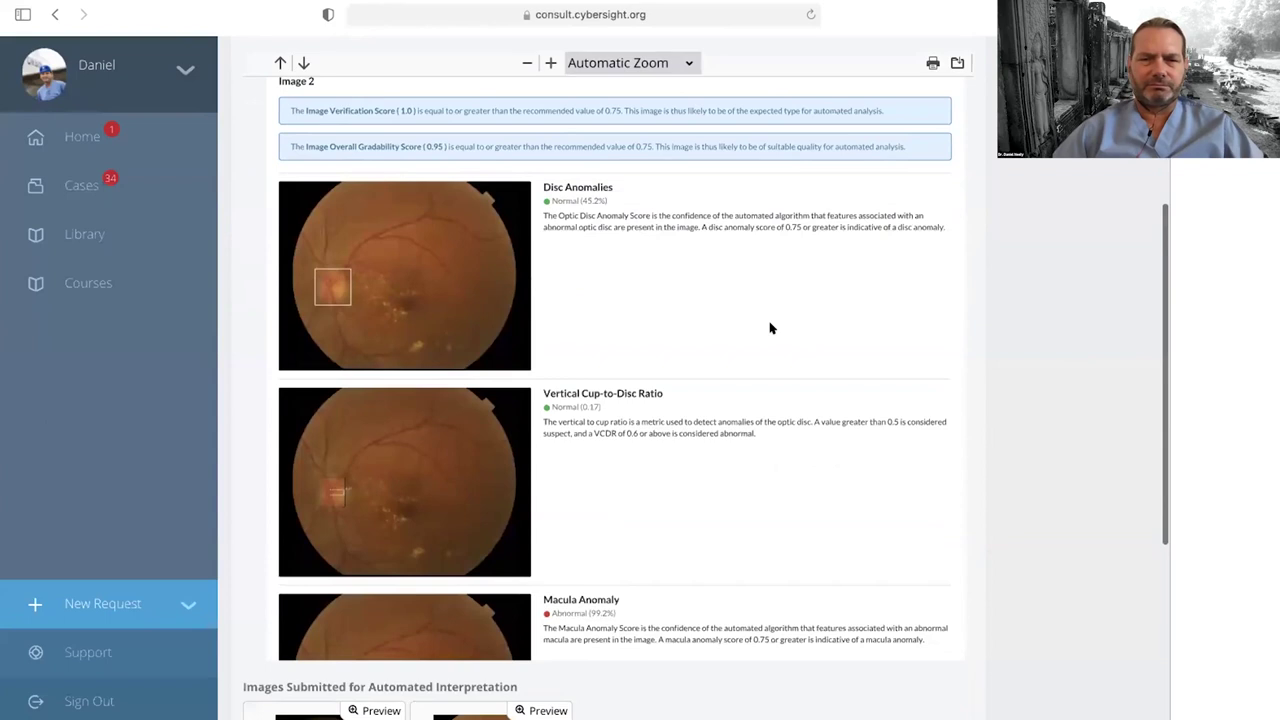
scroll(770, 328, "up", 5)
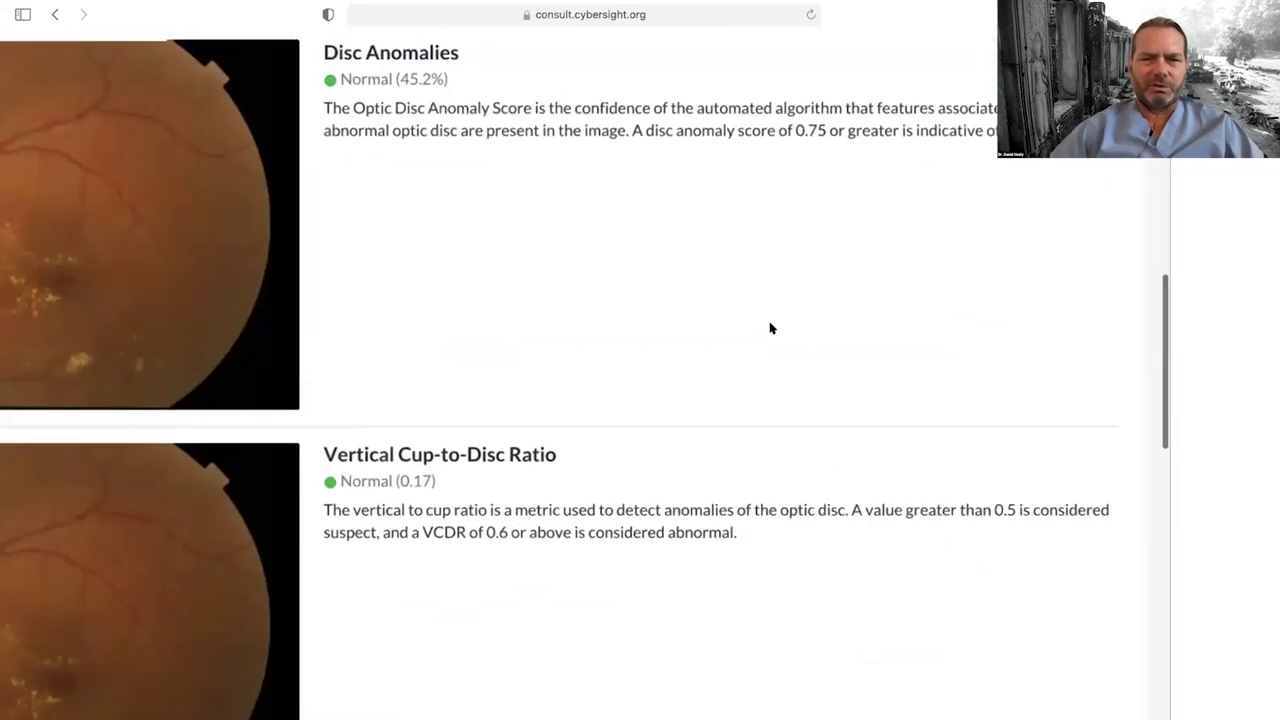
scroll(770, 328, "down", 3)
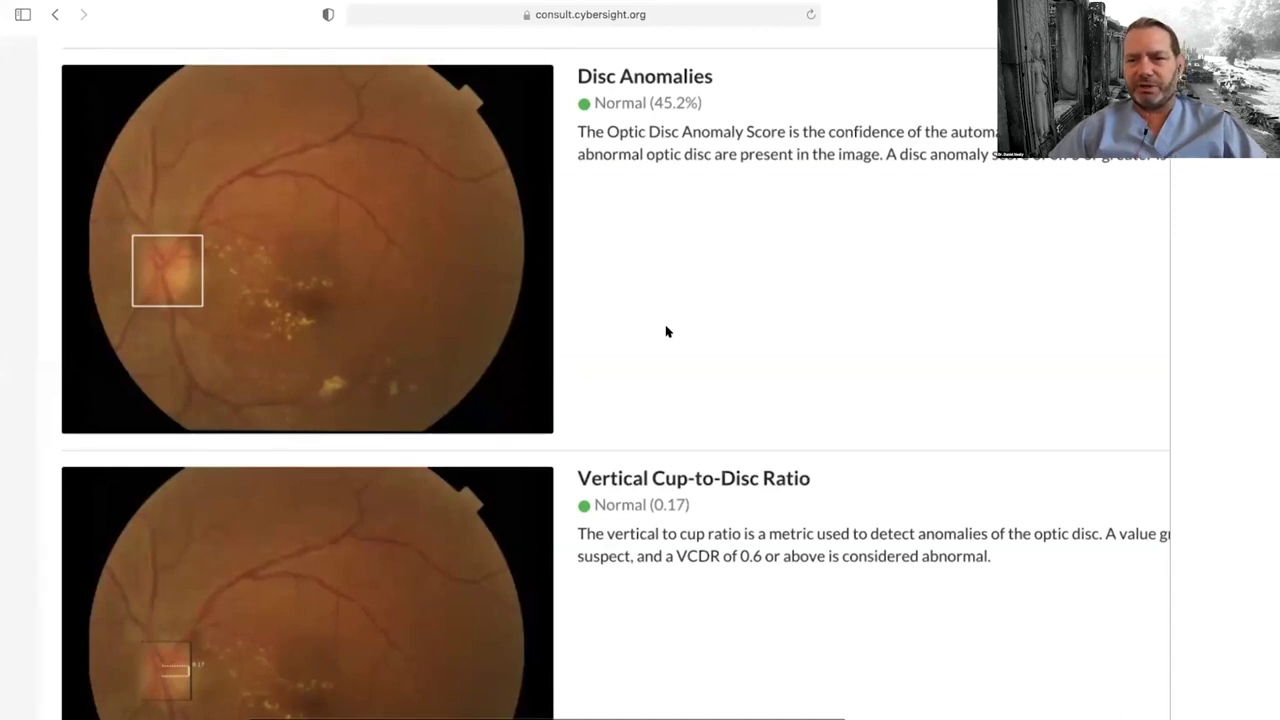
scroll(668, 331, "down", 1)
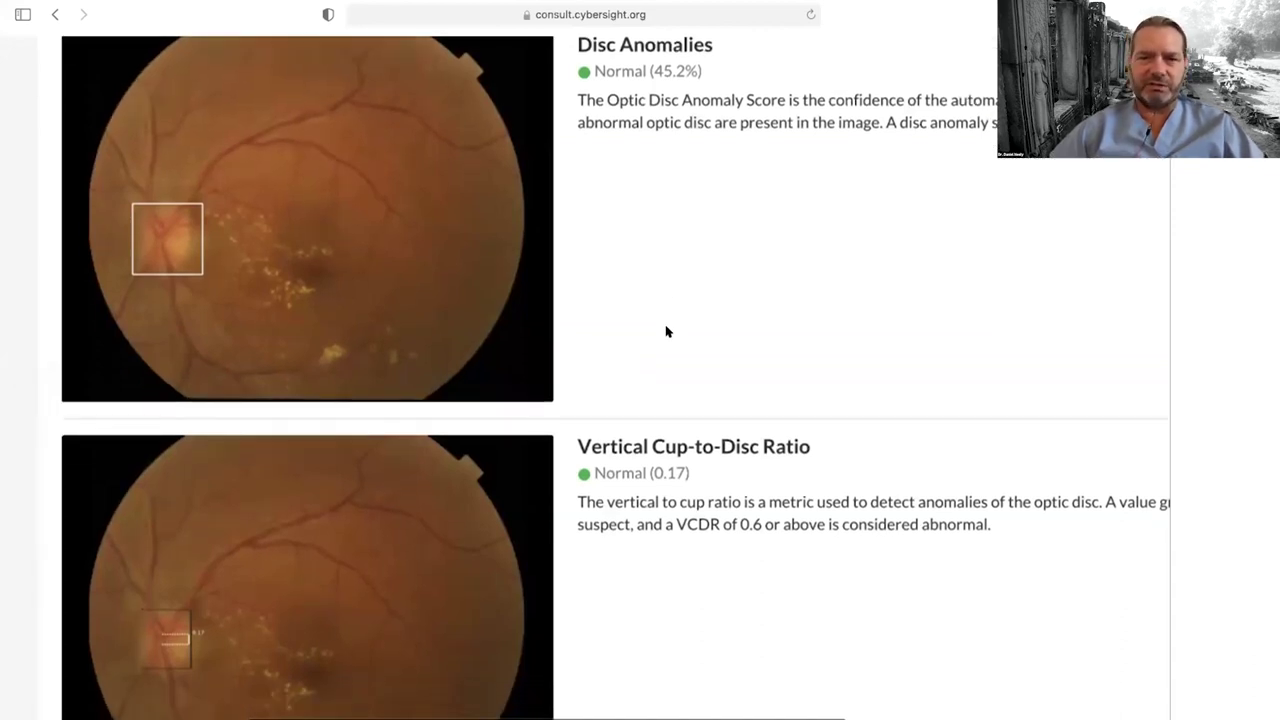
scroll(668, 331, "down", 5)
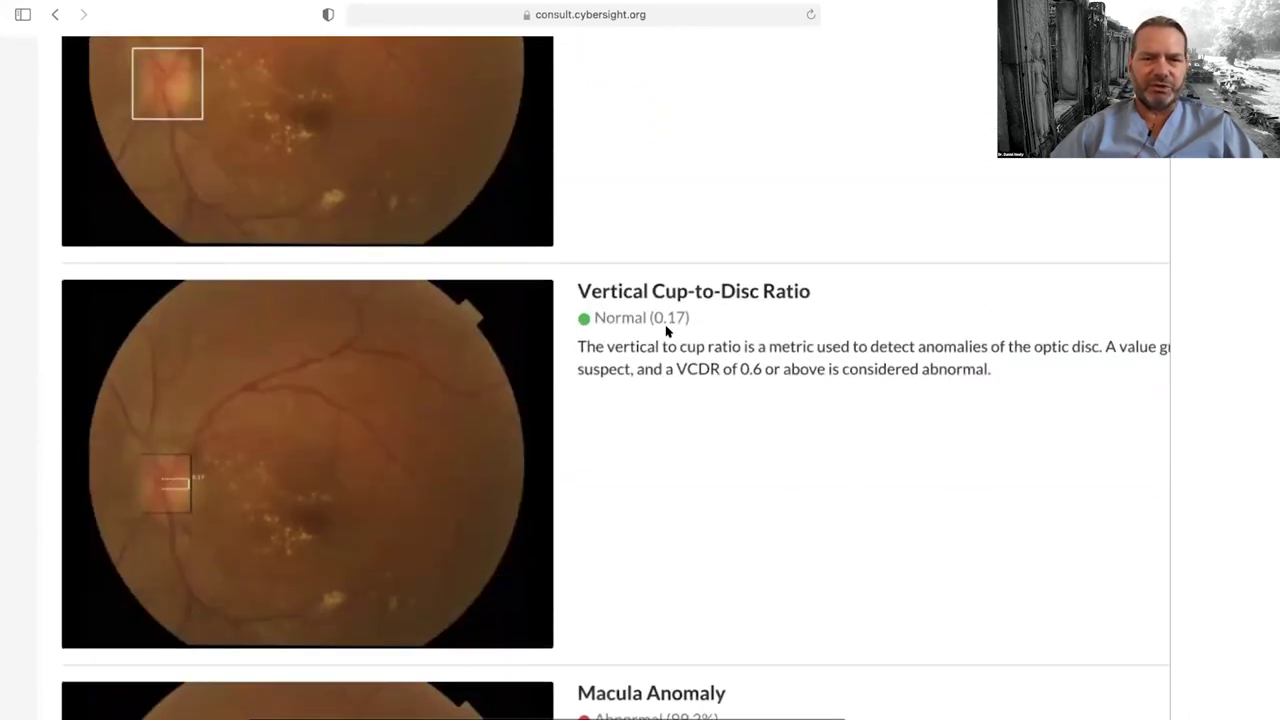
scroll(351, 329, "down", 4)
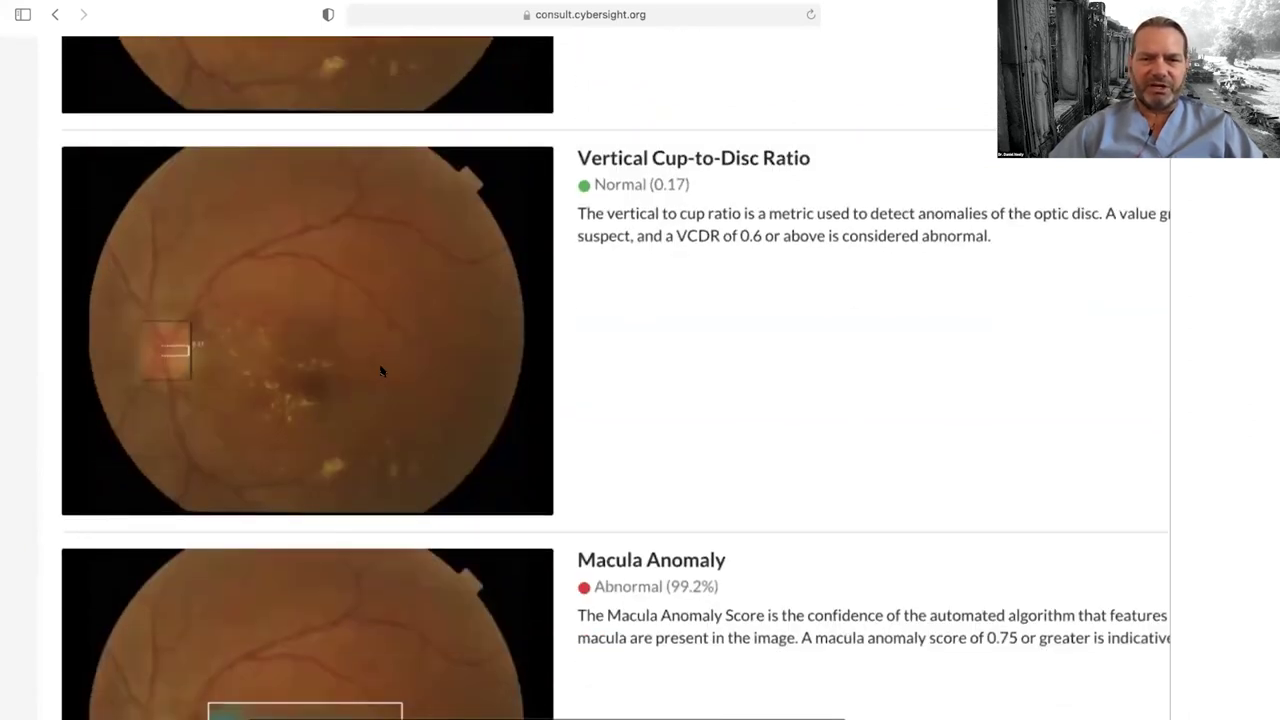
scroll(381, 371, "up", 3, "ctrl")
scroll(200, 400, "up", 1)
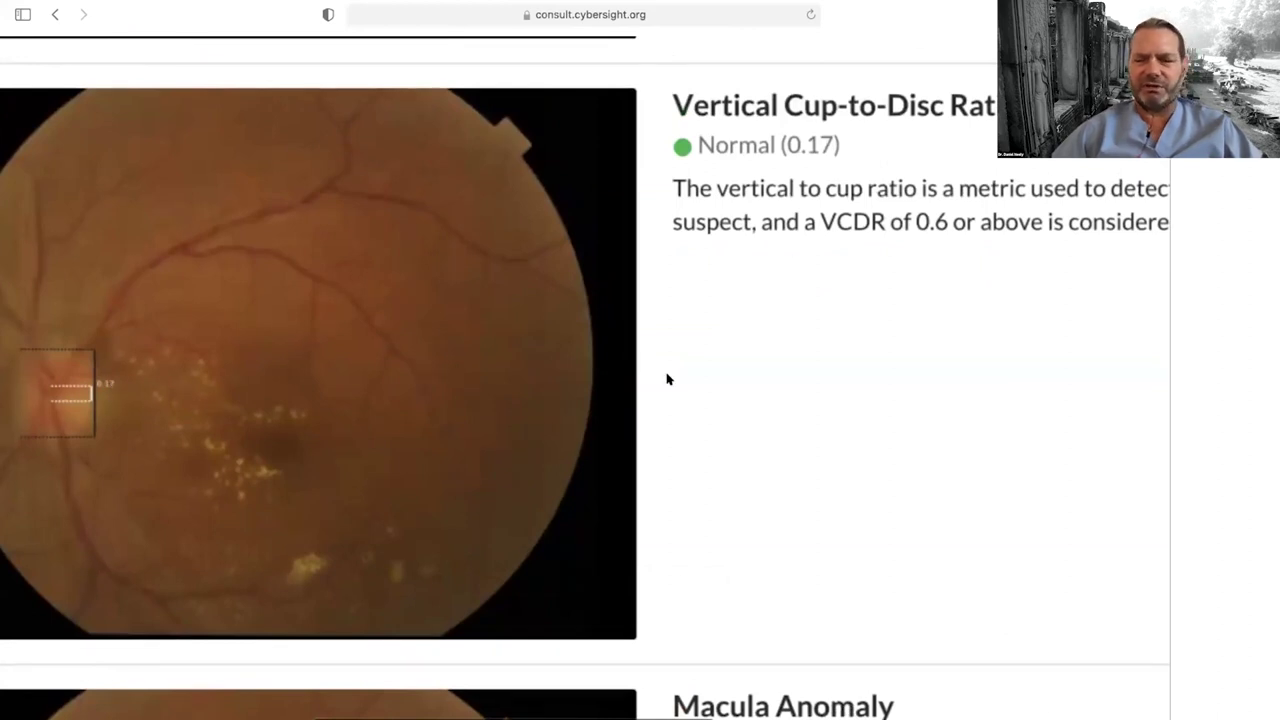
scroll(878, 367, "down", 5, "ctrl")
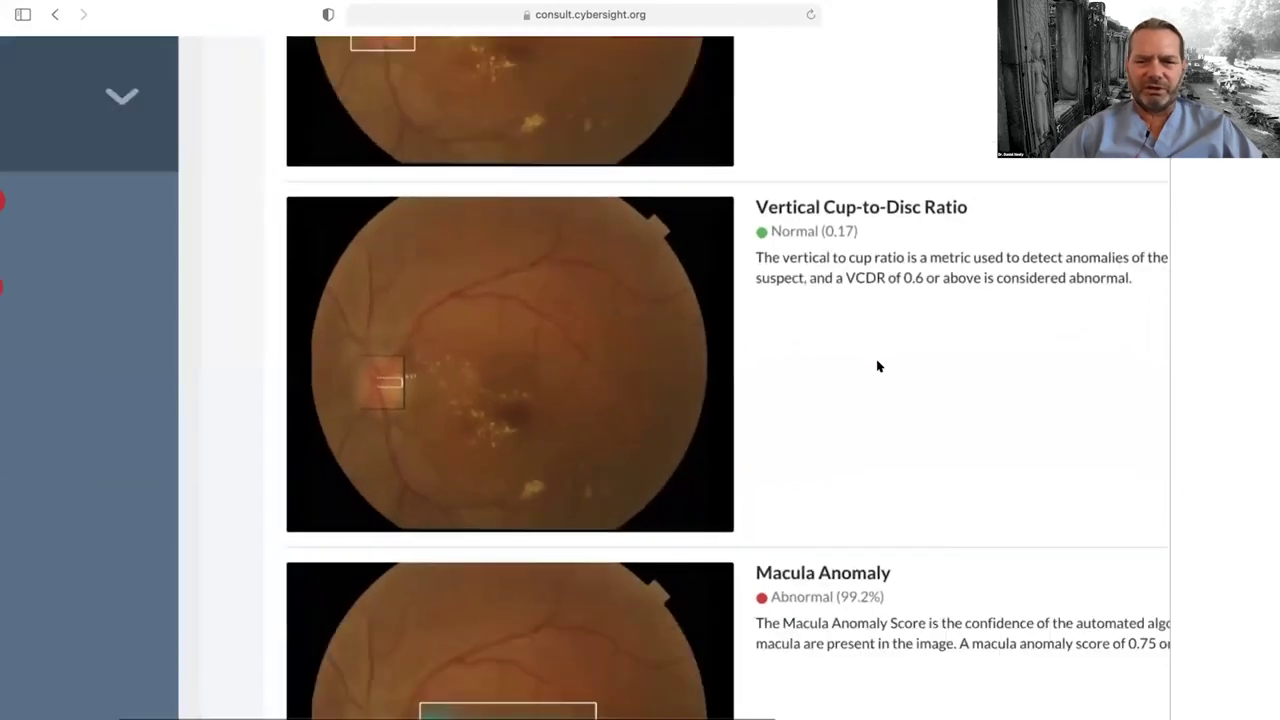
scroll(878, 367, "down", 3)
scroll(878, 367, "down", 3)
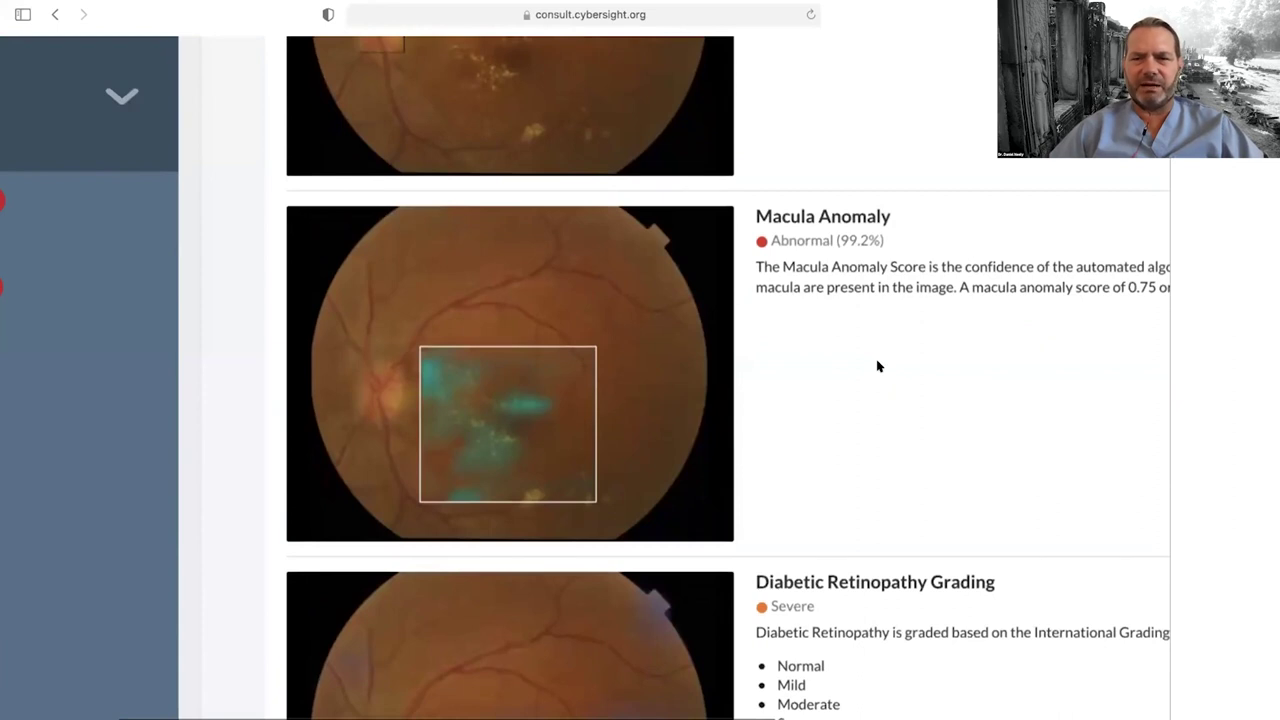
scroll(878, 367, "down", 1)
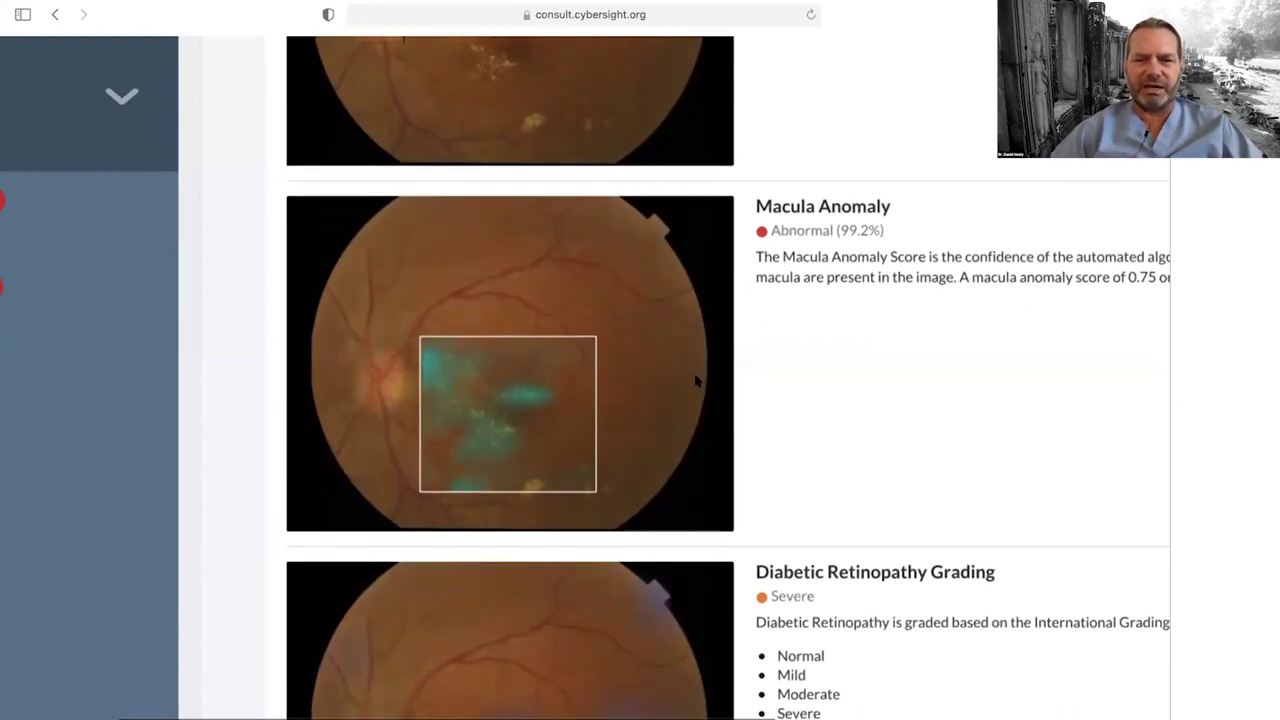
scroll(872, 459, "down", 2)
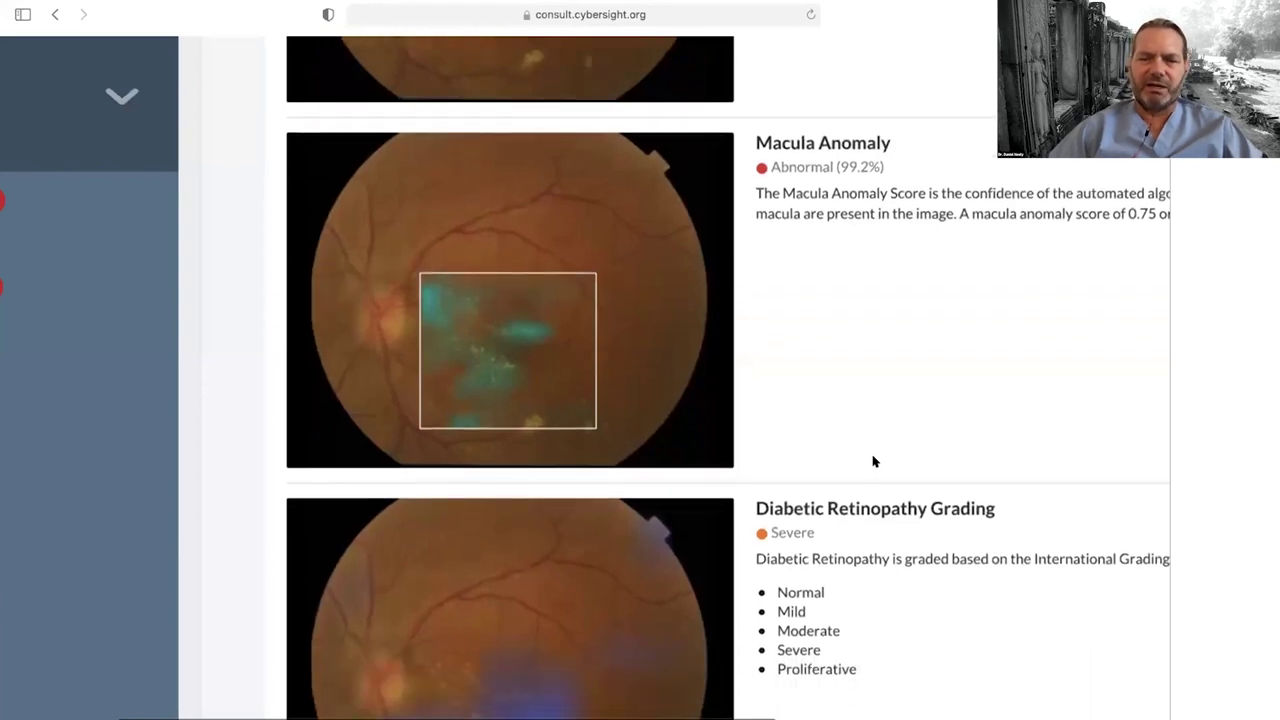
scroll(873, 461, "down", 10)
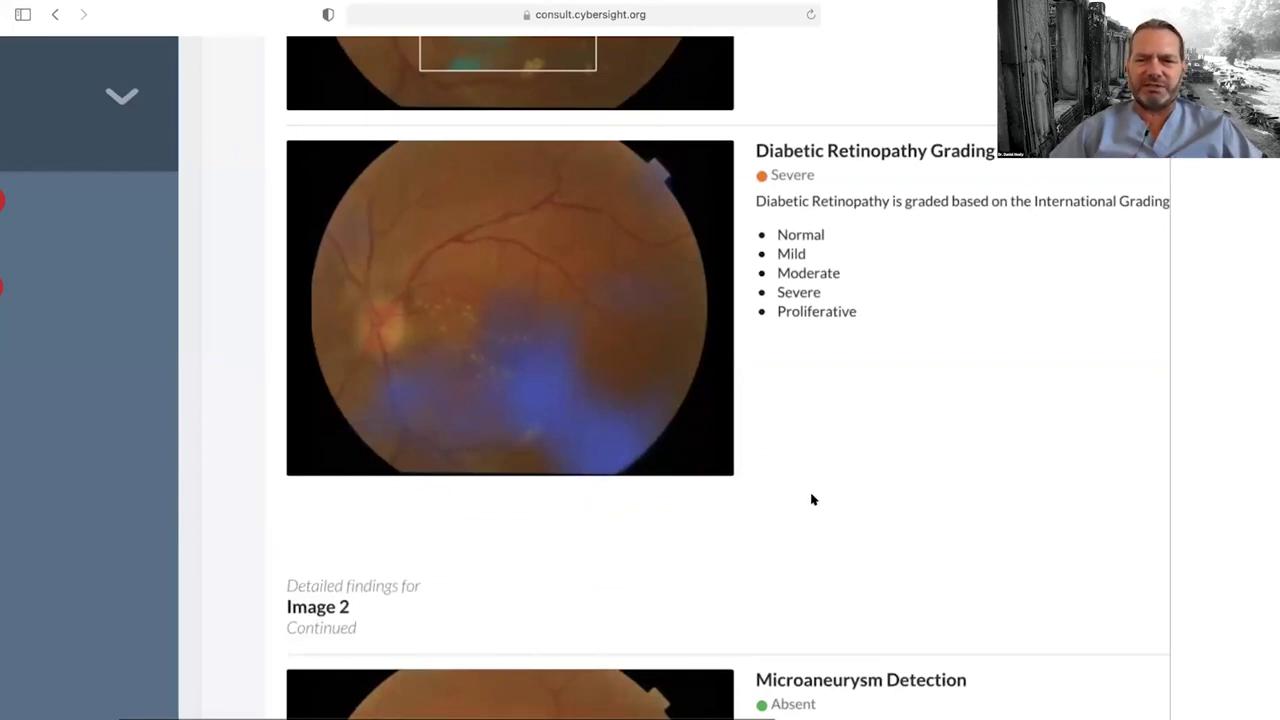
scroll(812, 499, "down", 1)
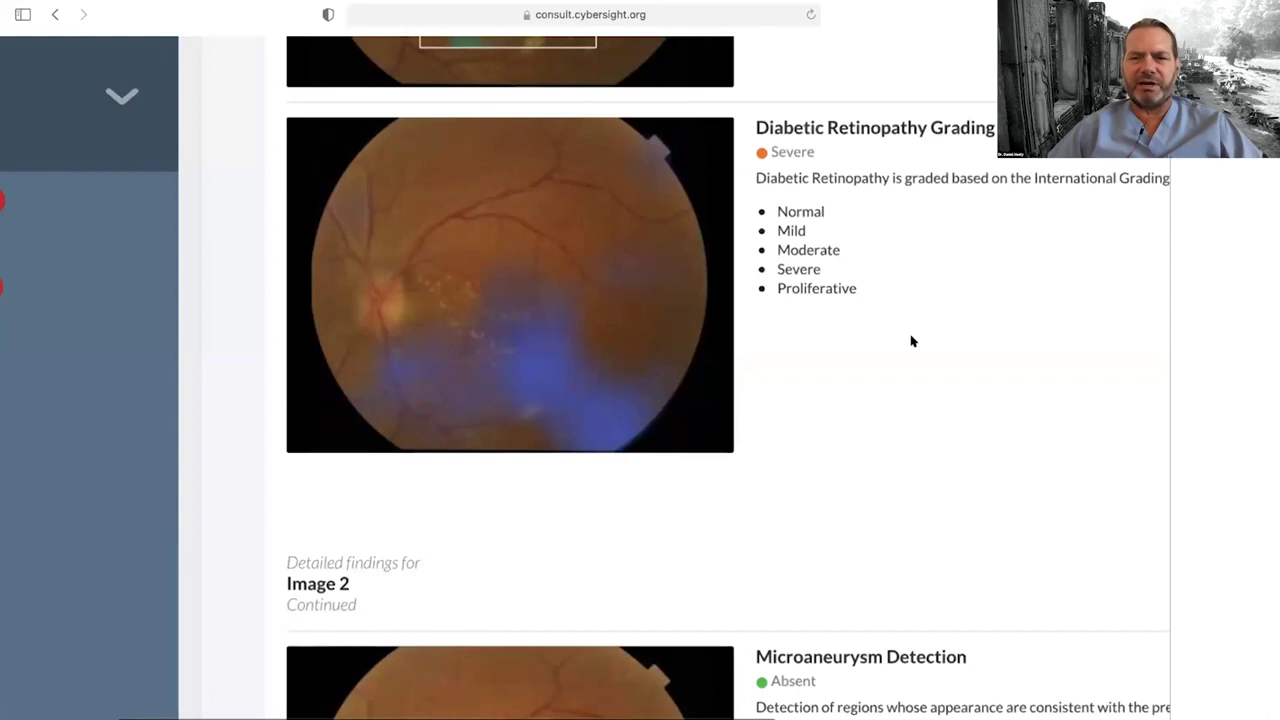
scroll(911, 341, "down", 5)
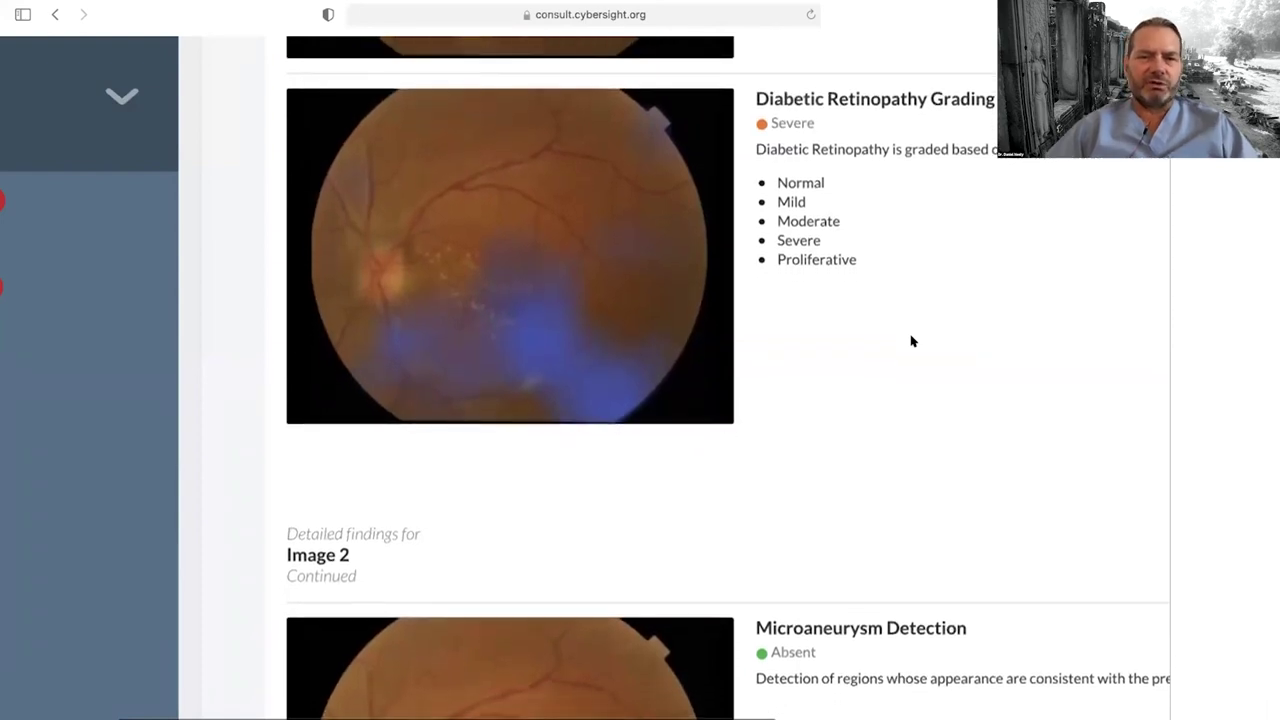
scroll(911, 341, "down", 1)
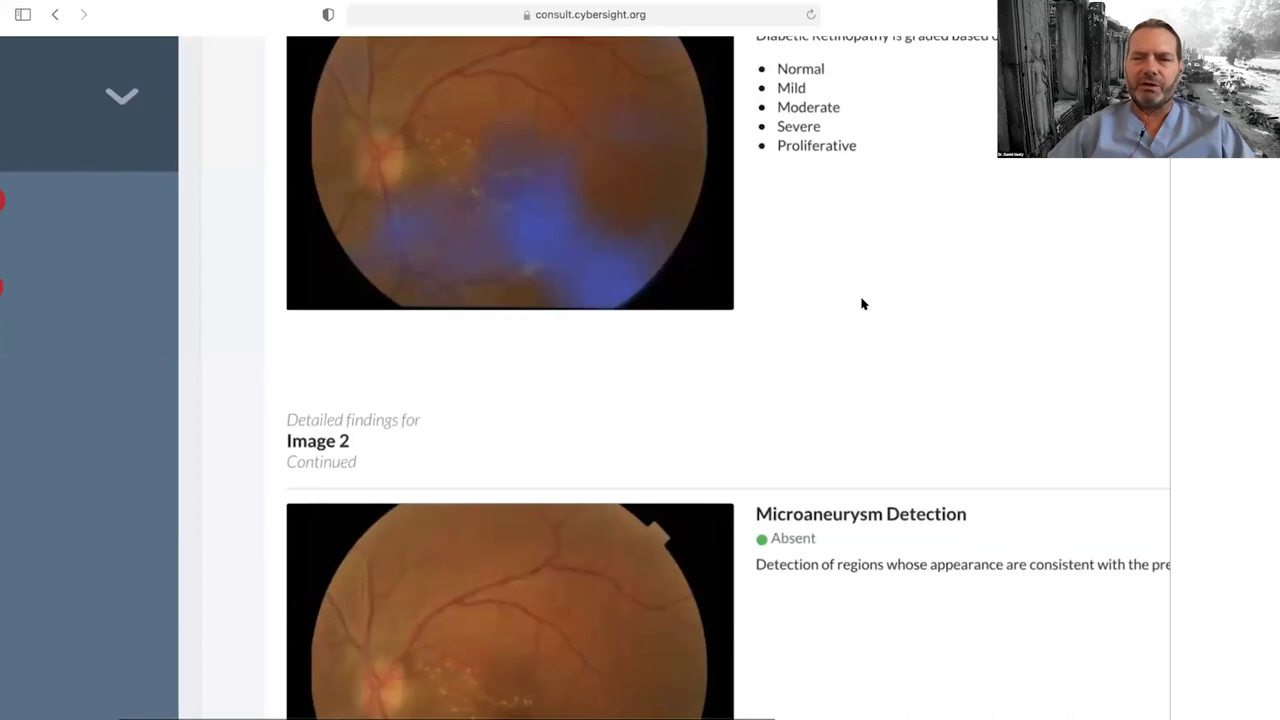
scroll(862, 304, "down", 6)
scroll(862, 304, "down", 3)
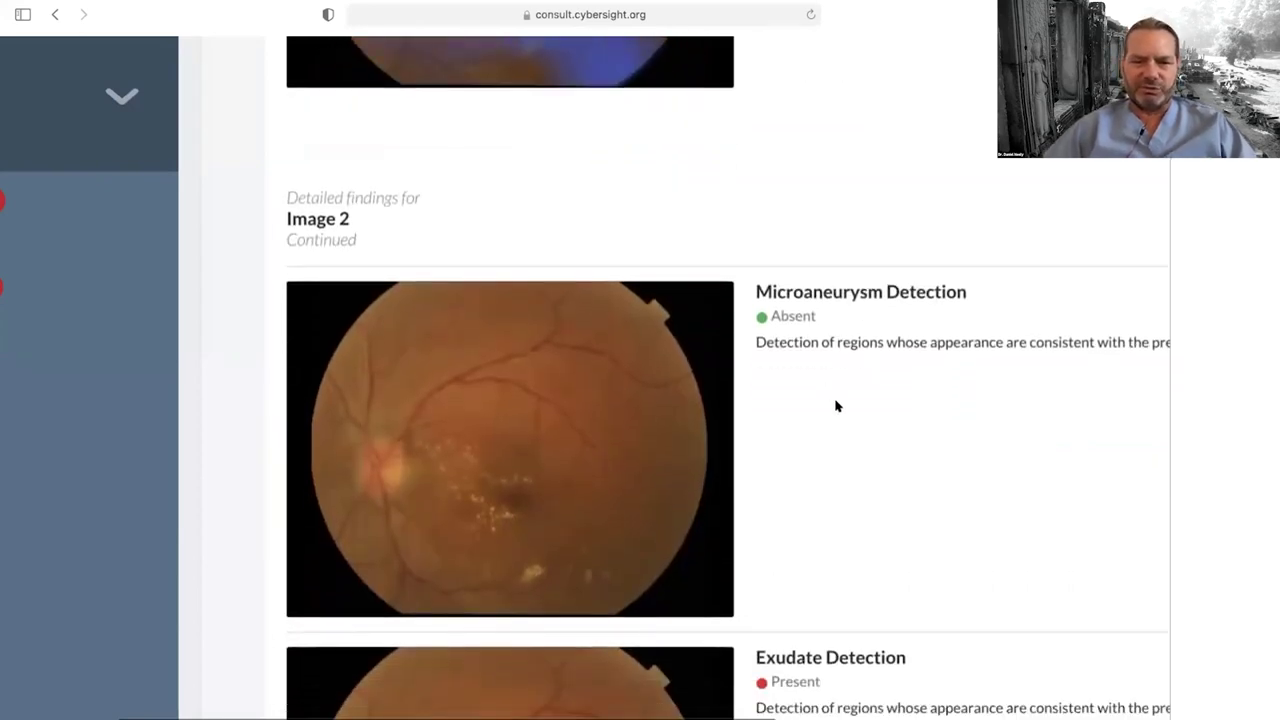
scroll(837, 406, "down", 5)
scroll(837, 406, "up", 3)
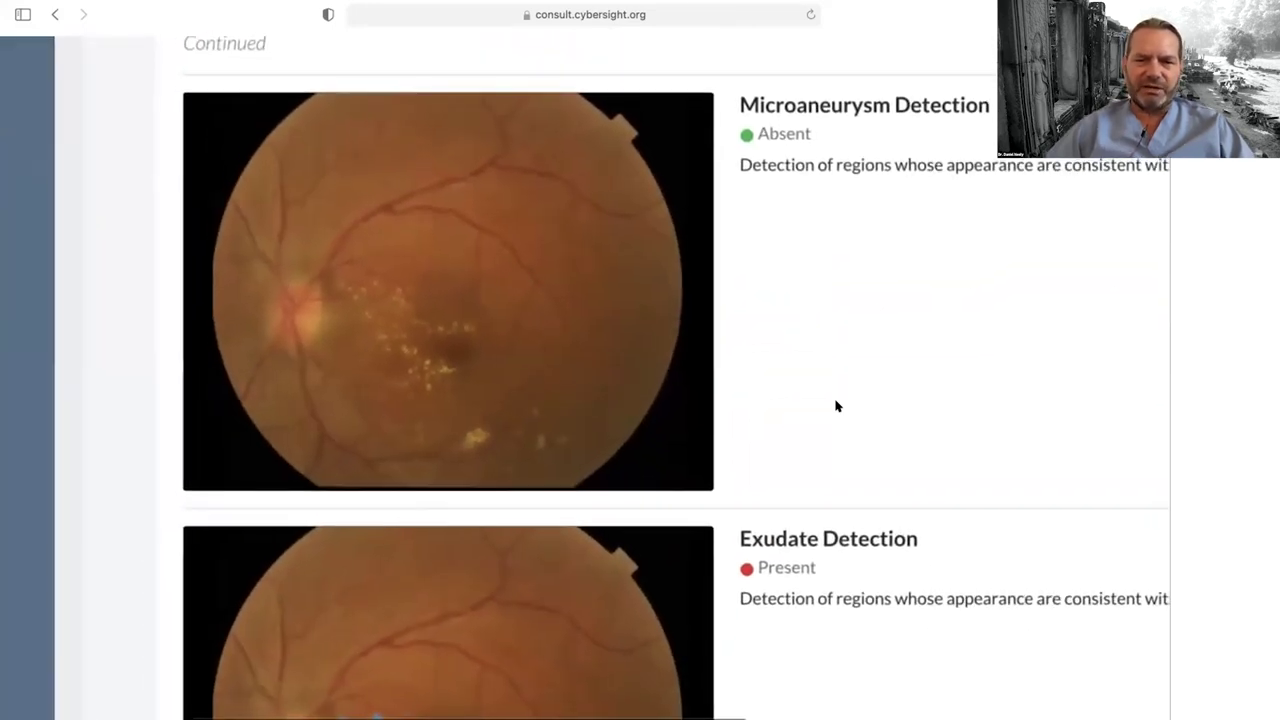
scroll(837, 406, "down", 2)
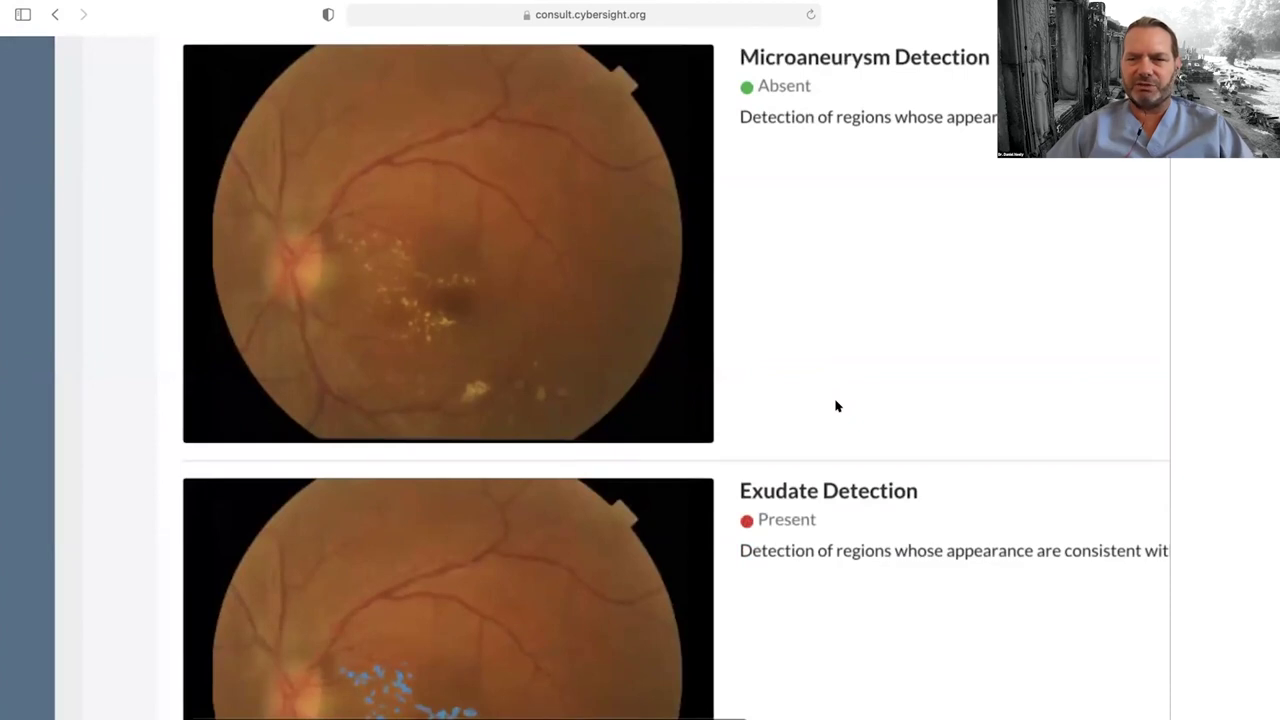
scroll(837, 406, "down", 5)
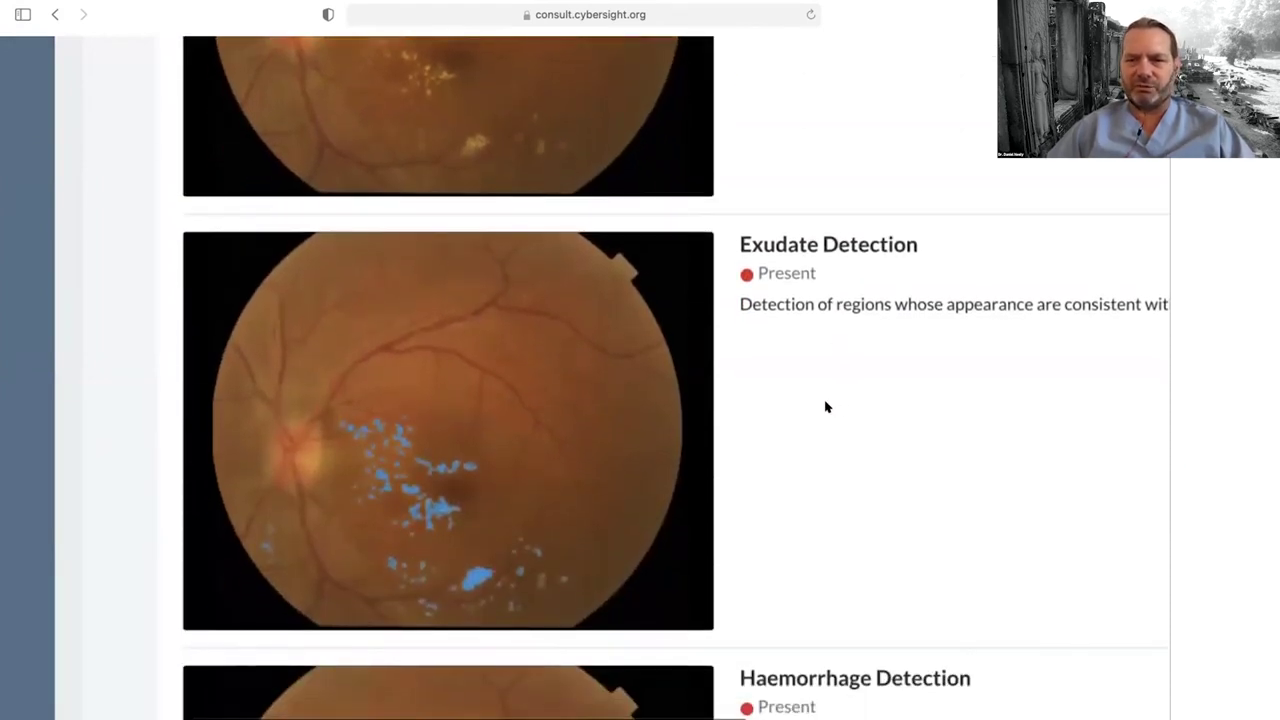
scroll(826, 406, "down", 3)
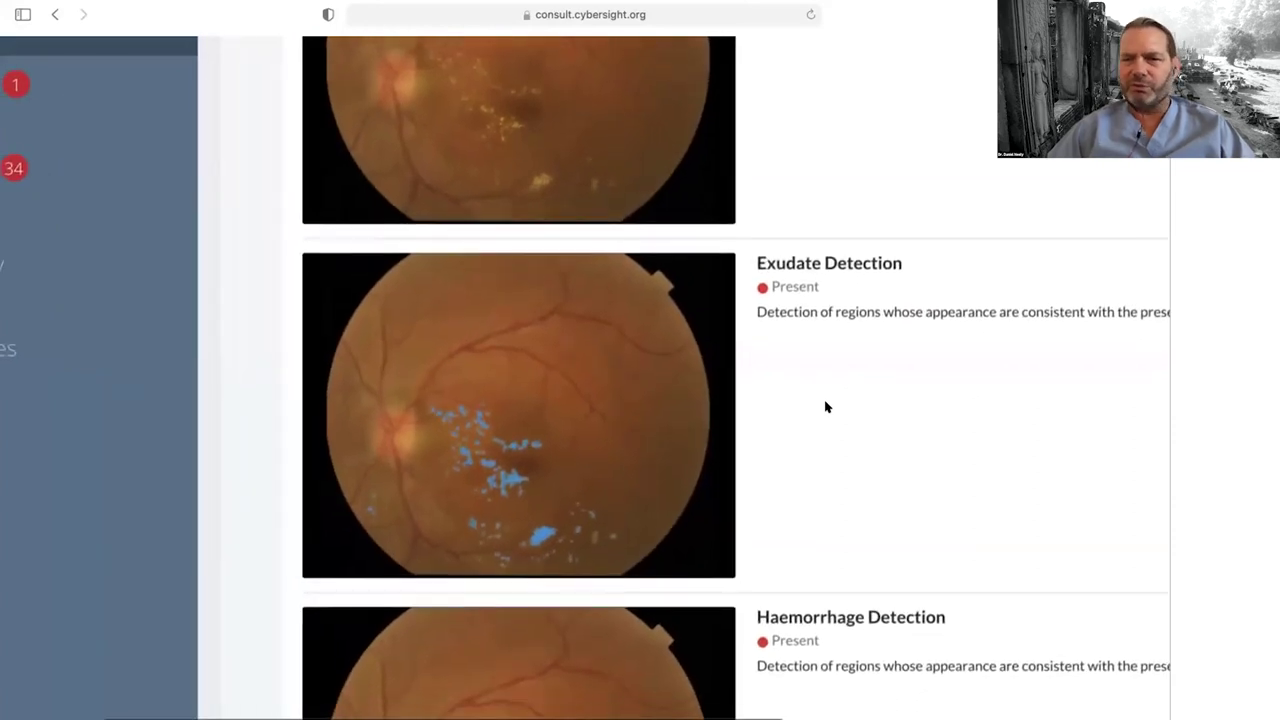
scroll(826, 406, "down", 2)
scroll(826, 406, "up", 1)
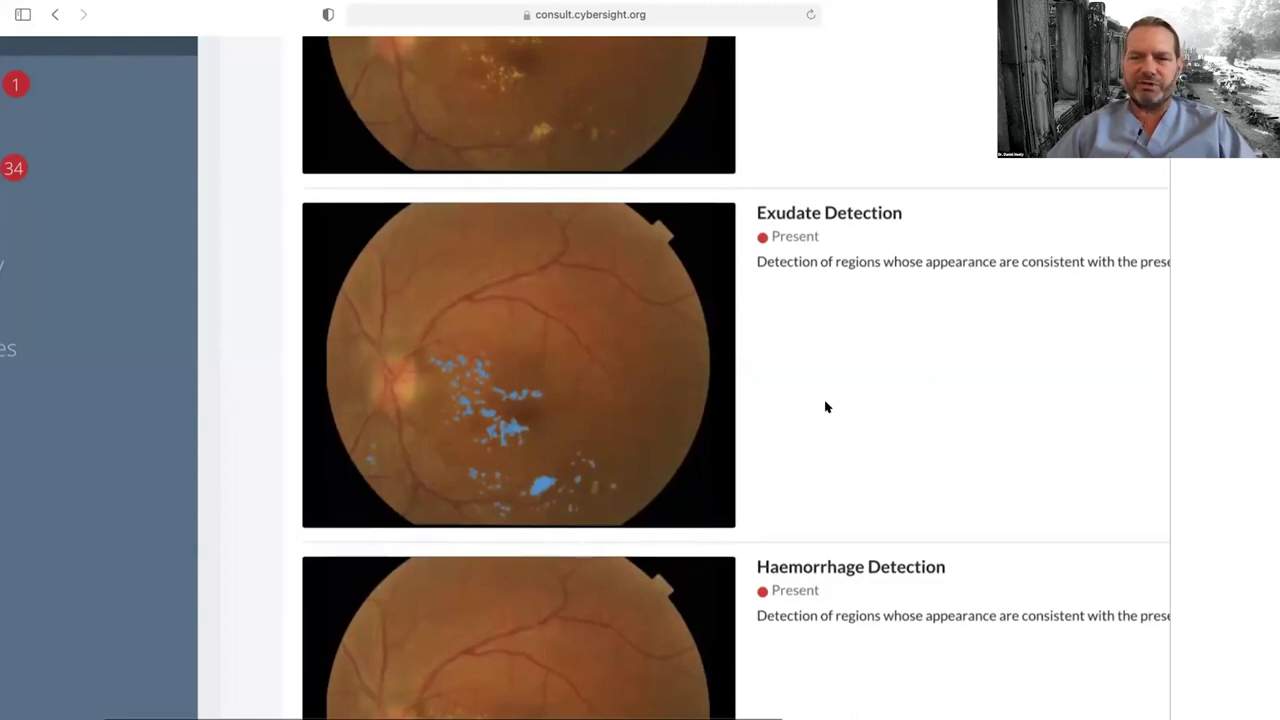
scroll(826, 407, "down", 1)
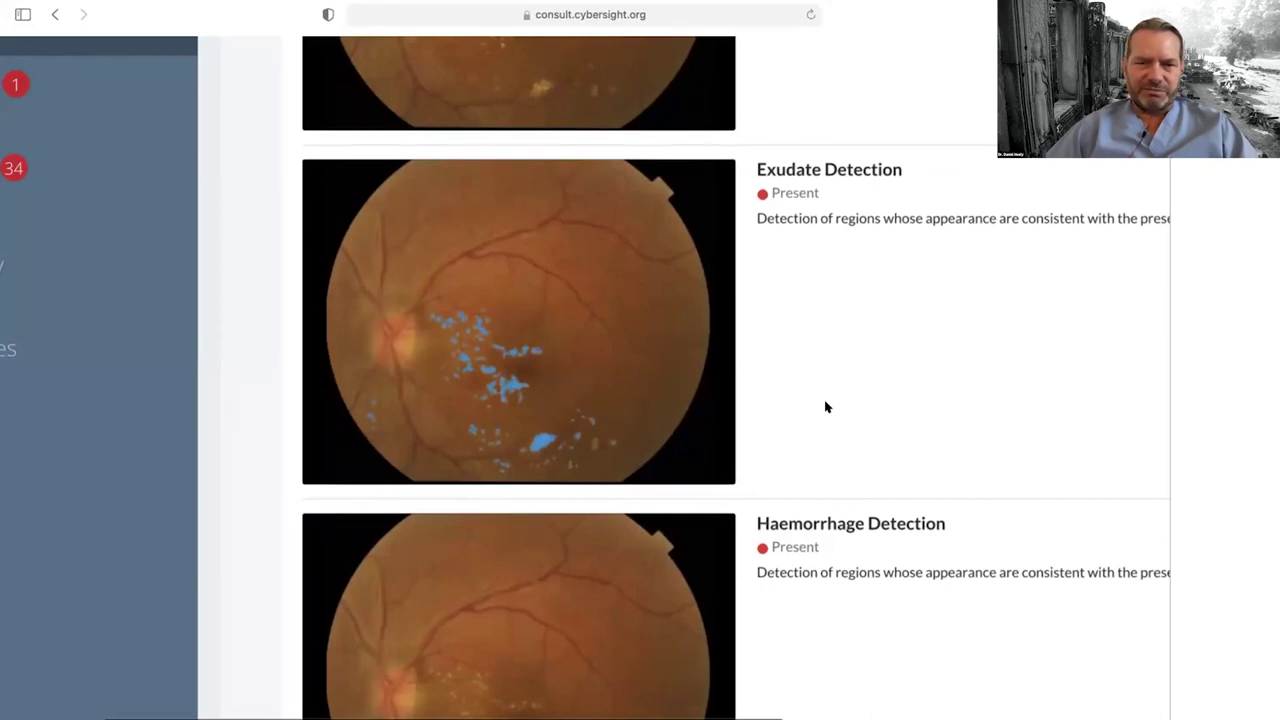
scroll(826, 407, "down", 1)
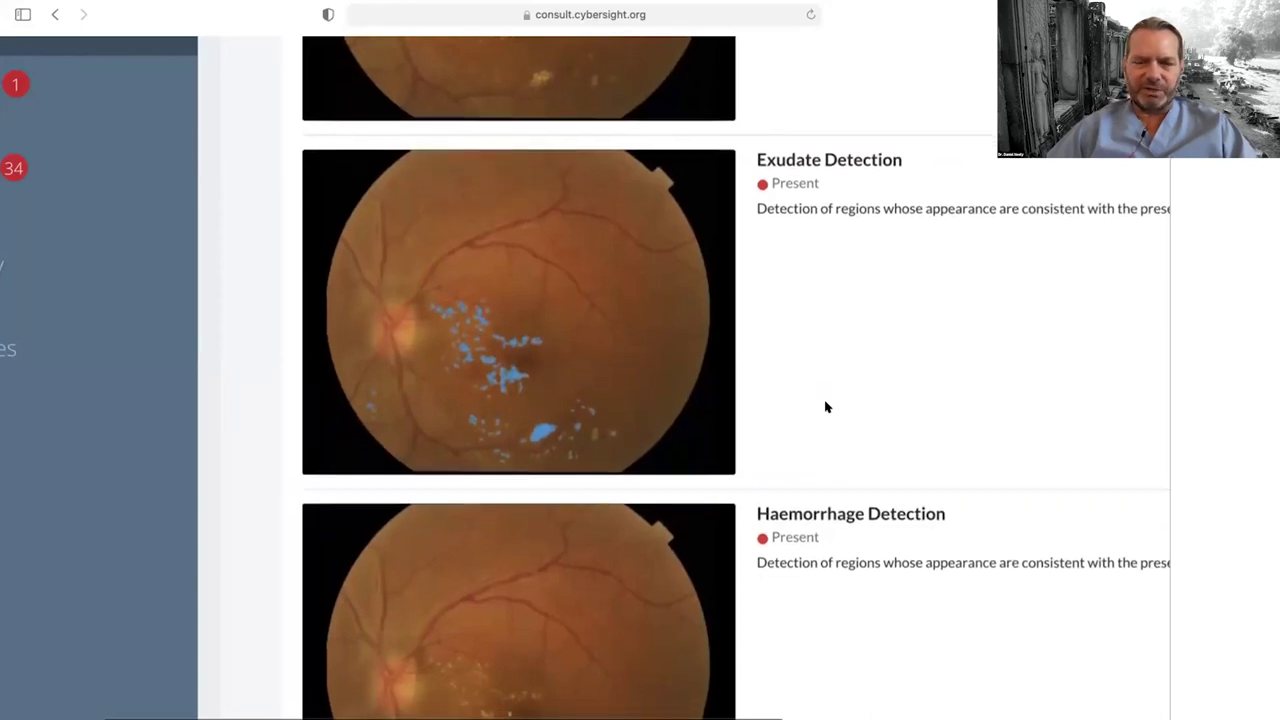
scroll(826, 407, "down", 1)
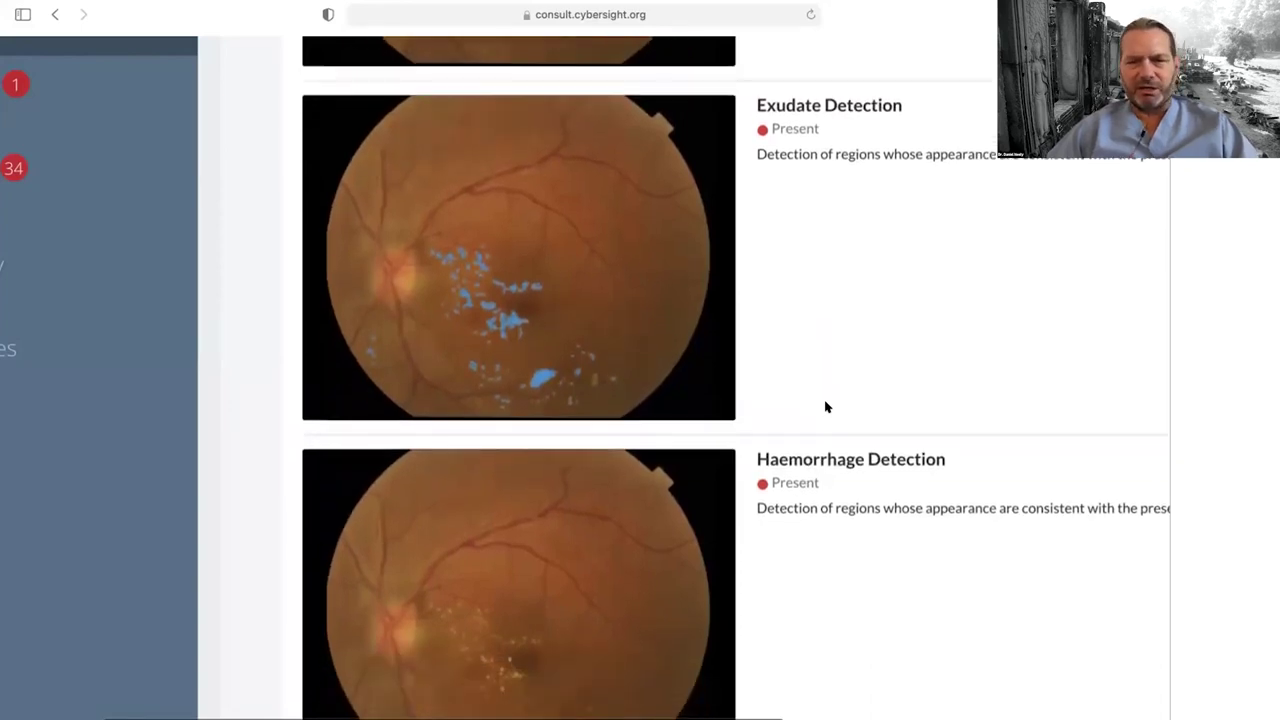
scroll(826, 407, "down", 1)
scroll(826, 407, "down", 3)
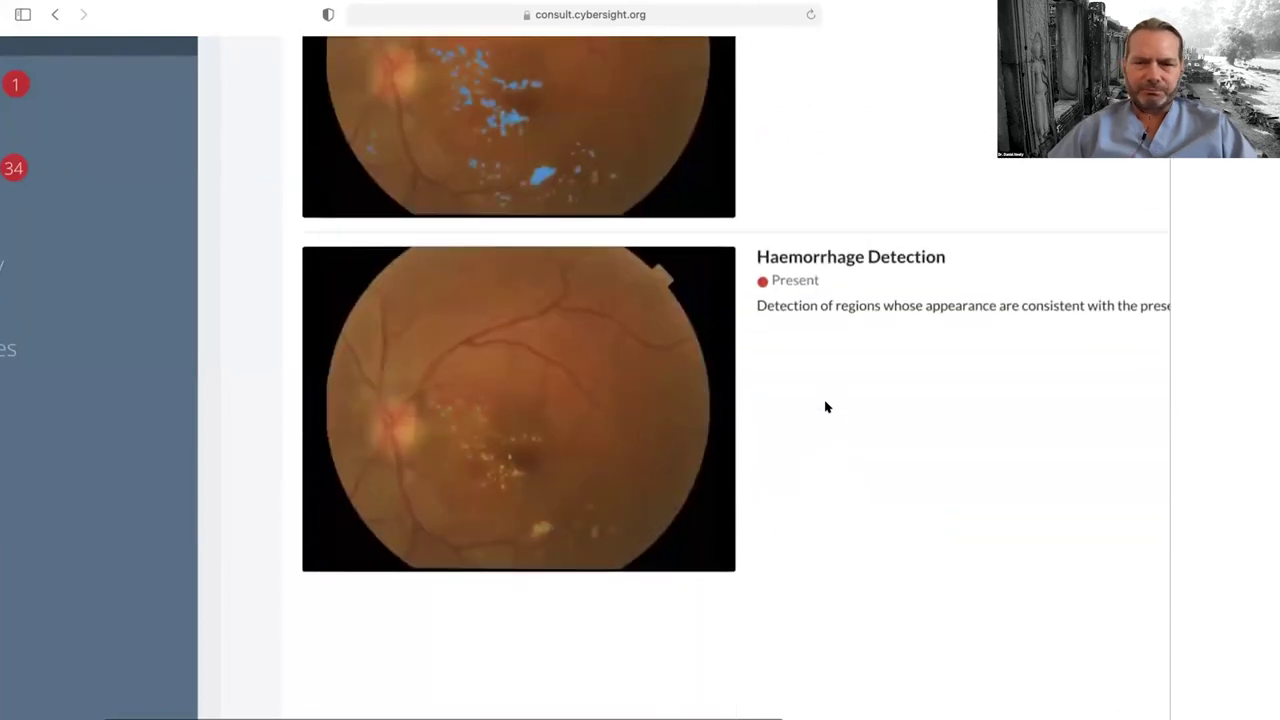
scroll(826, 407, "down", 2)
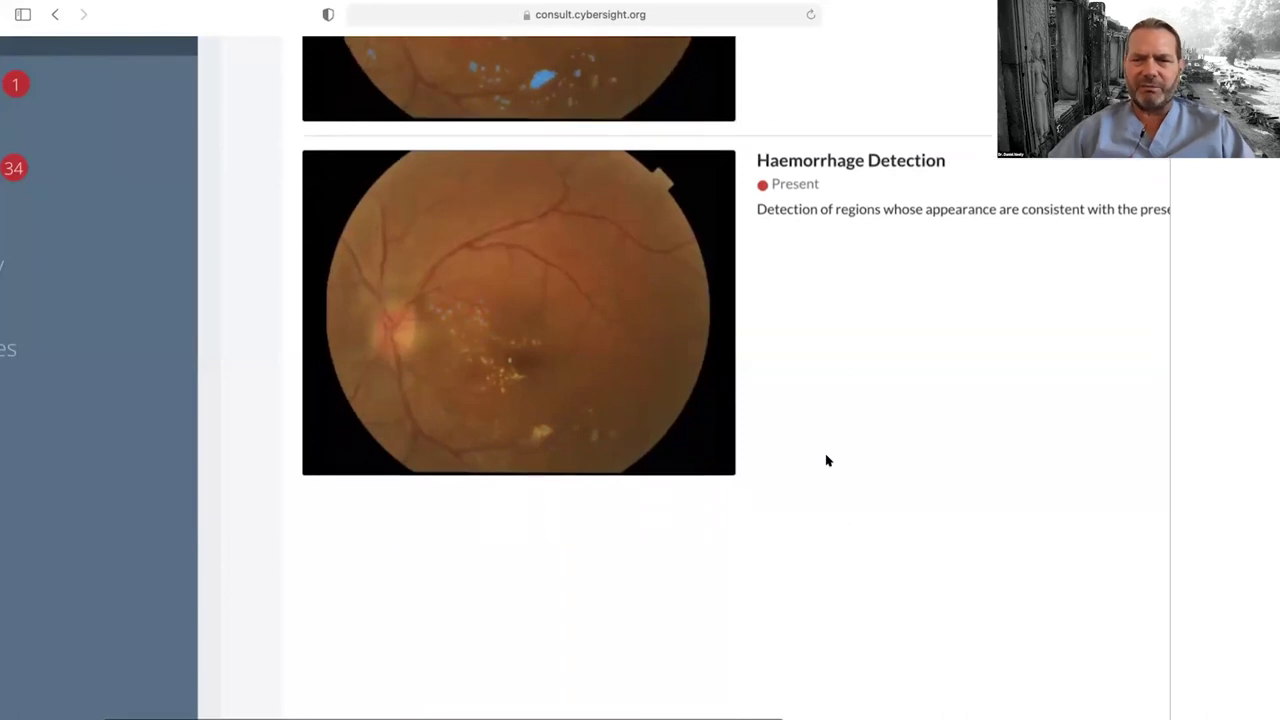
scroll(826, 460, "down", 2)
scroll(826, 460, "down", 3)
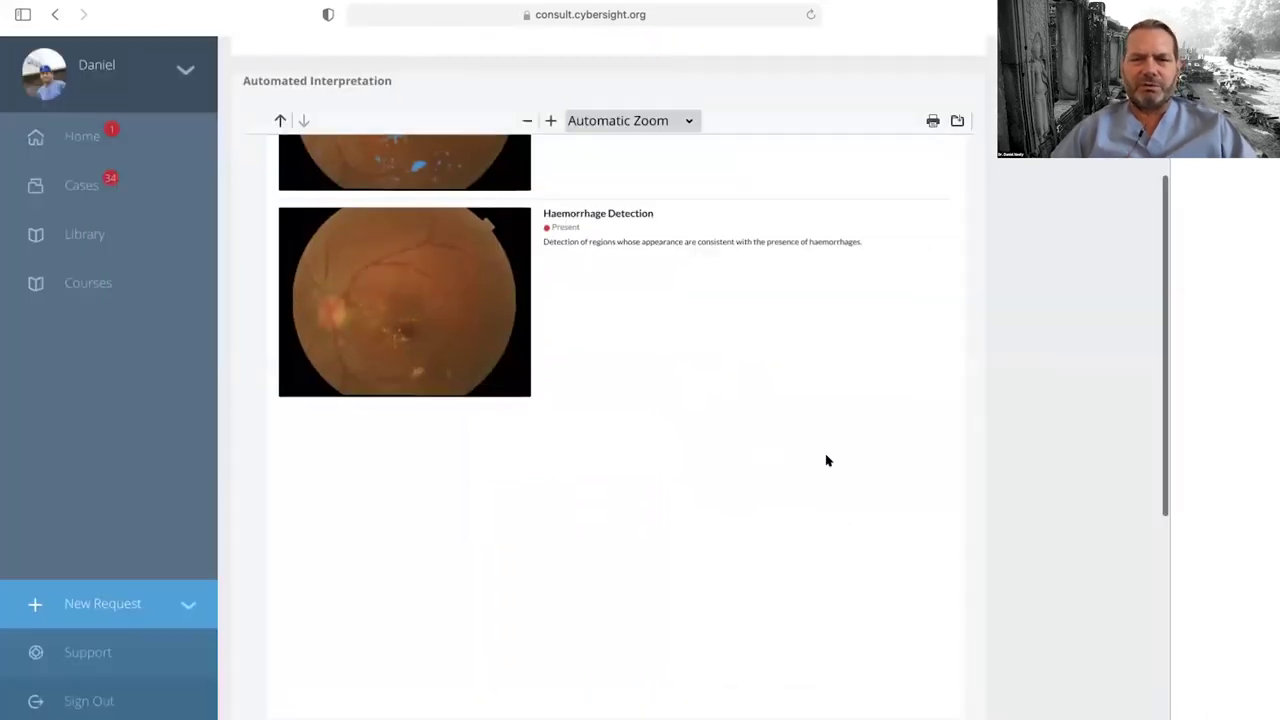
scroll(826, 460, "up", 15)
scroll(826, 460, "up", 3)
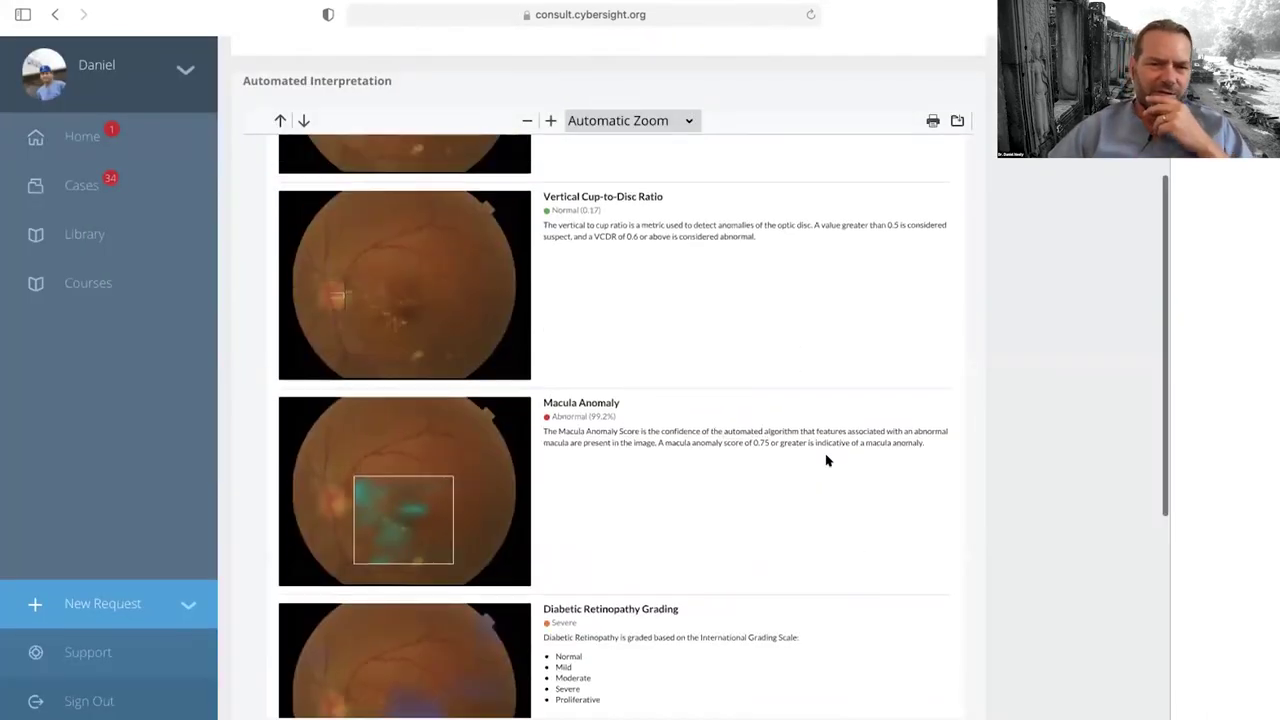
scroll(826, 460, "up", 1)
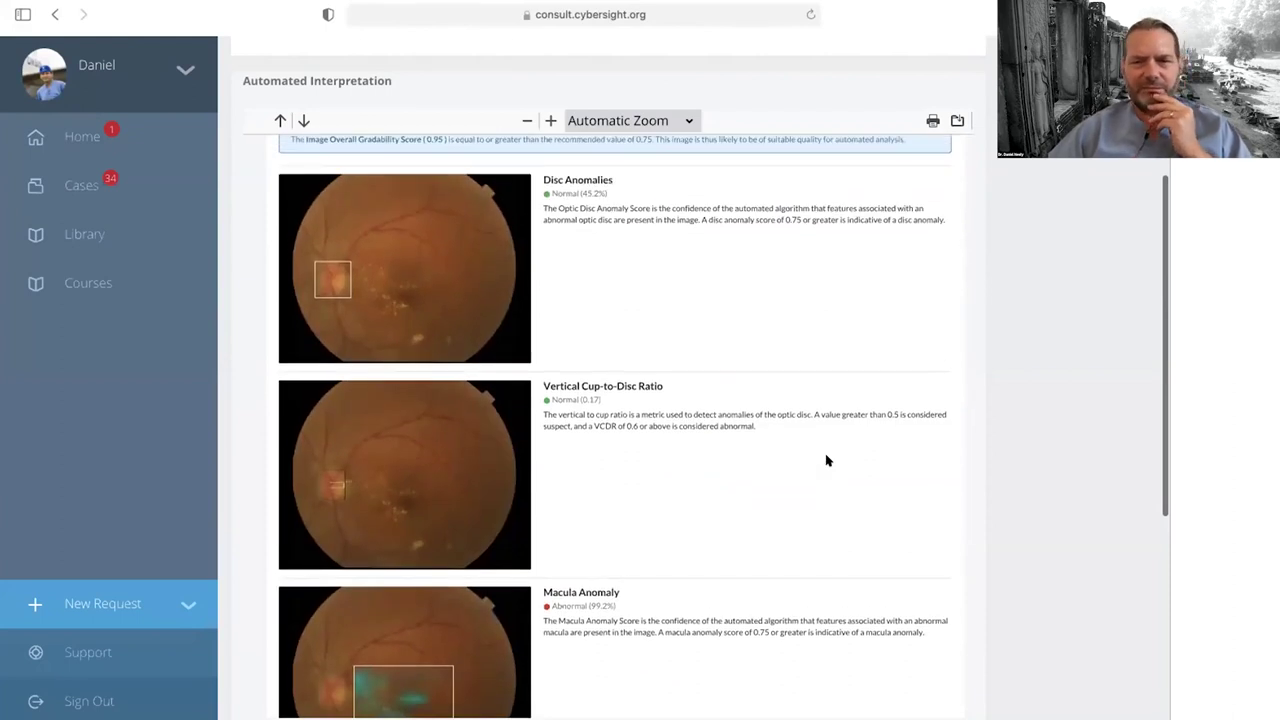
scroll(826, 460, "up", 2)
scroll(826, 460, "down", 4)
scroll(826, 460, "down", 8)
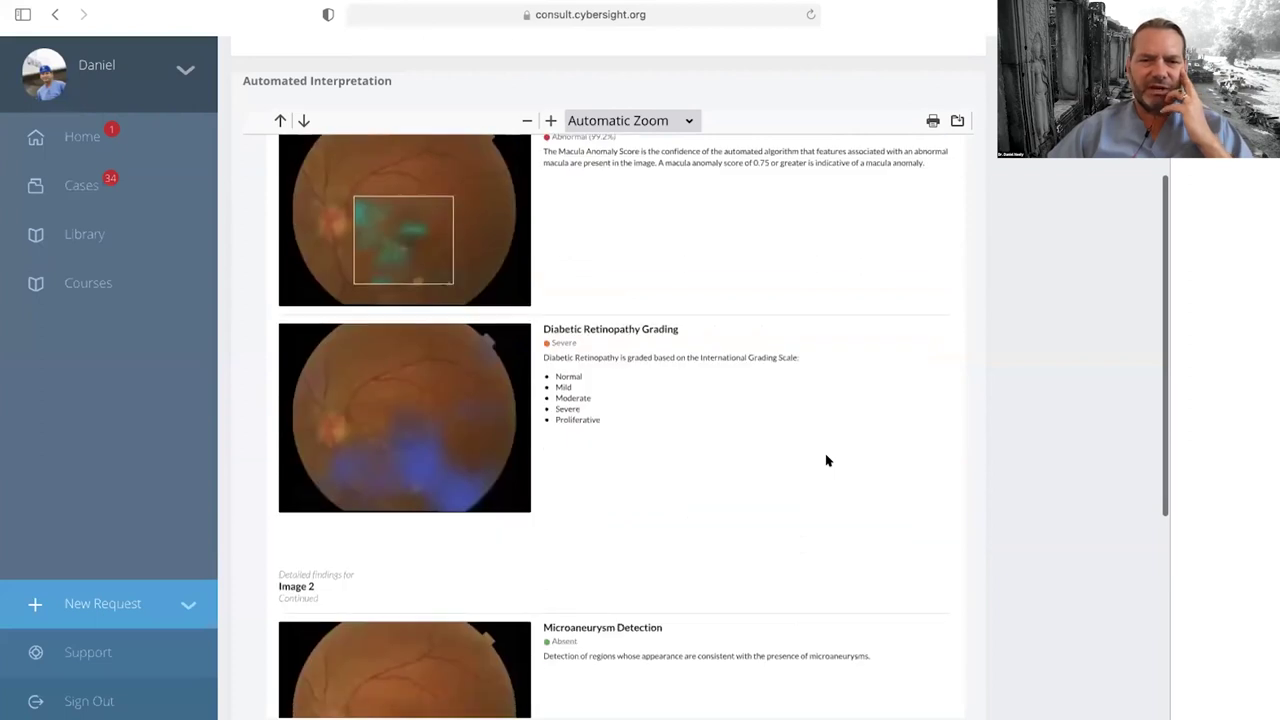
scroll(826, 460, "down", 6)
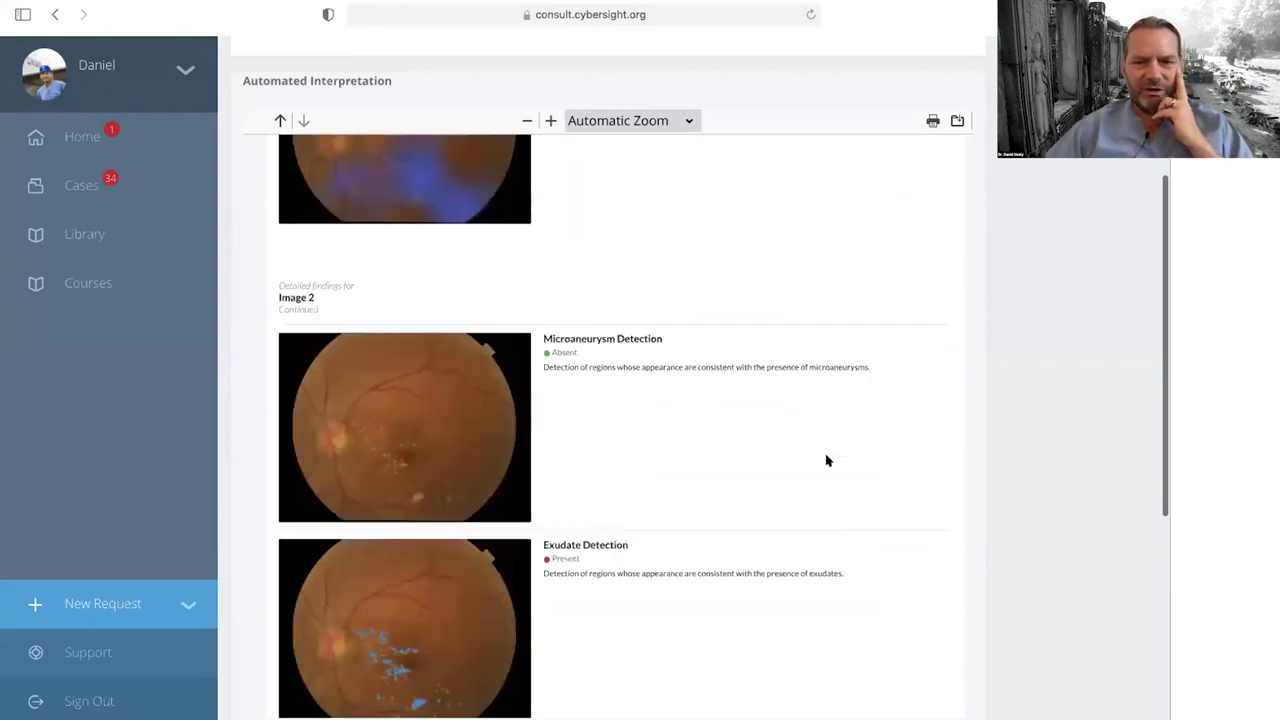
scroll(826, 460, "down", 9)
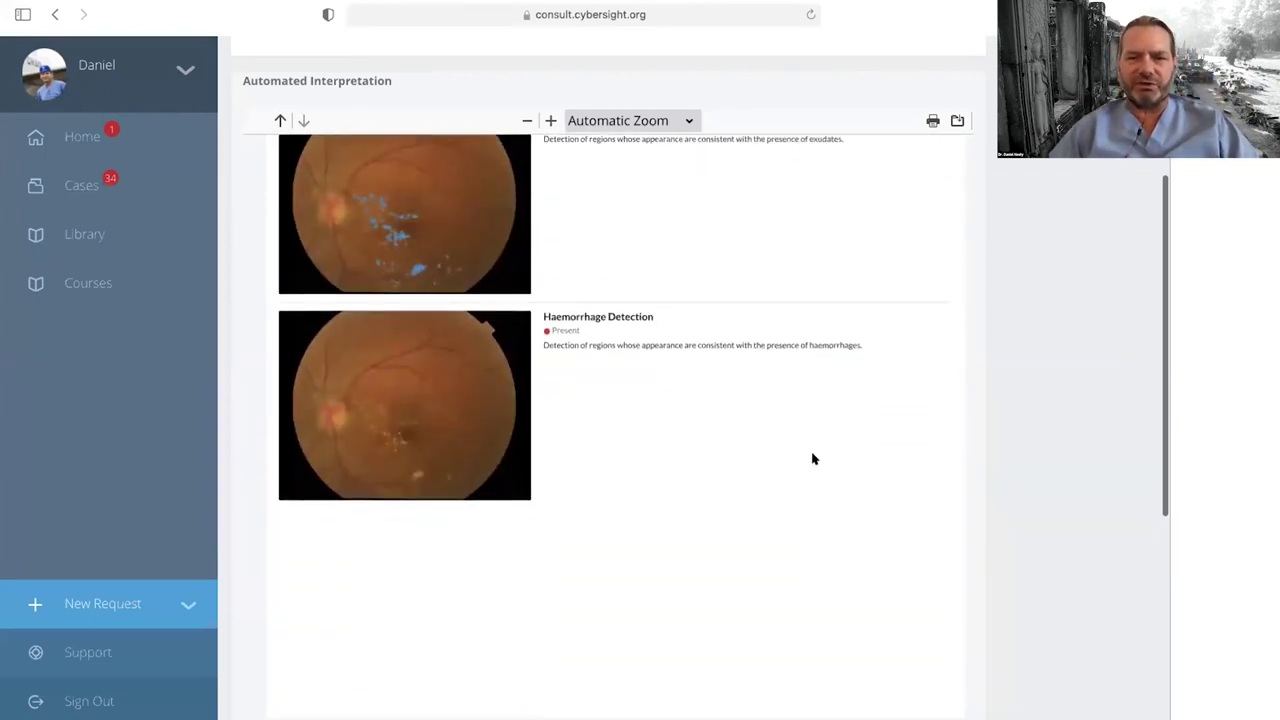
key("super+shift+backslash")
left_click(436, 249)
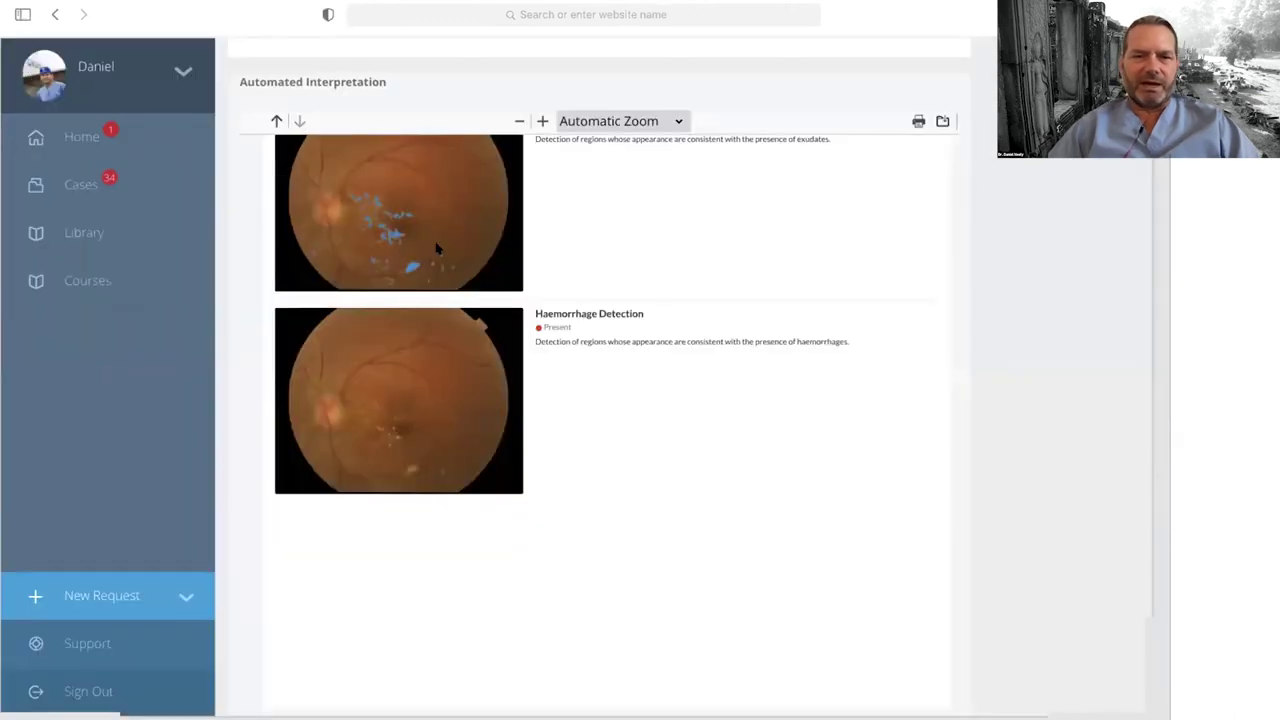
scroll(691, 410, "down", 10)
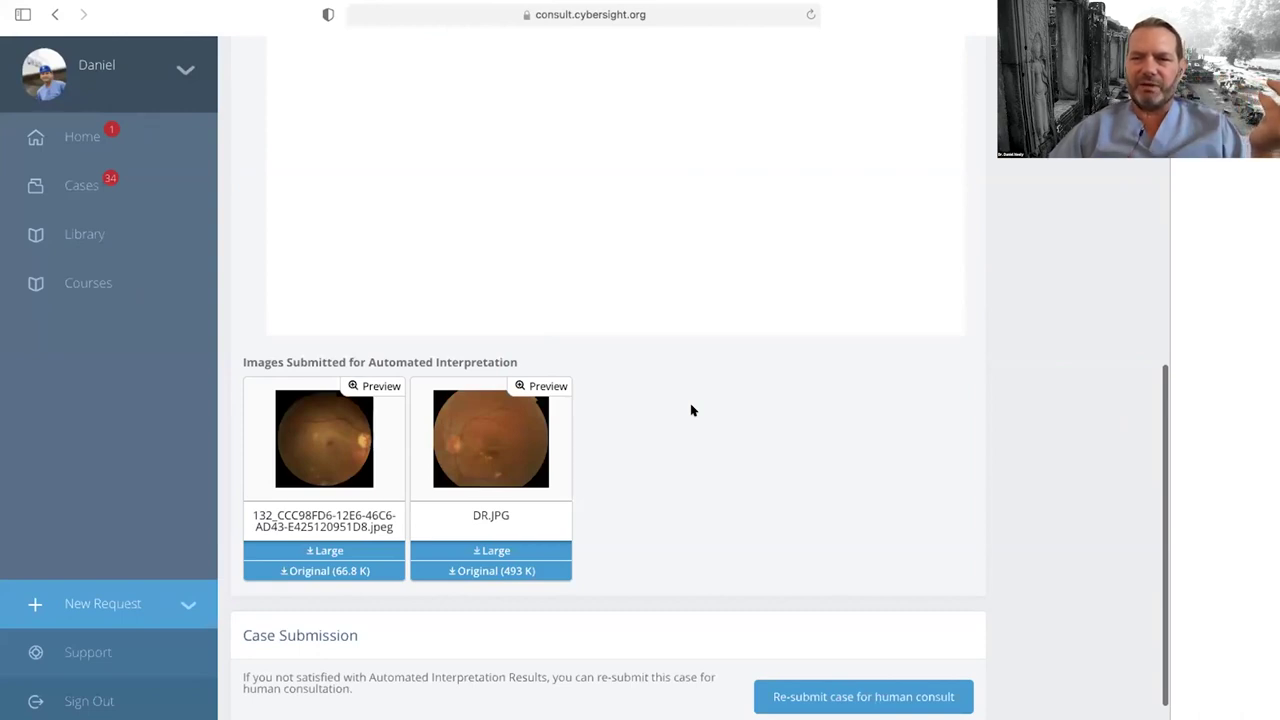
scroll(820, 483, "down", 1)
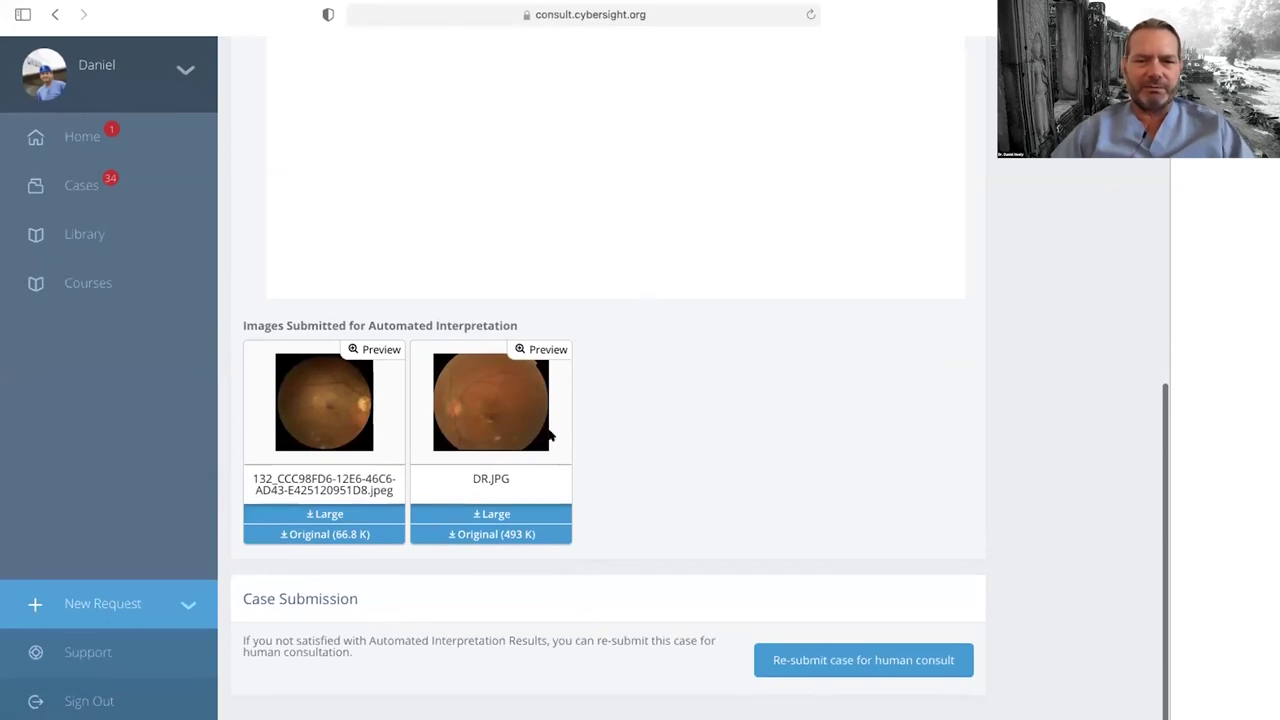
left_click(335, 530)
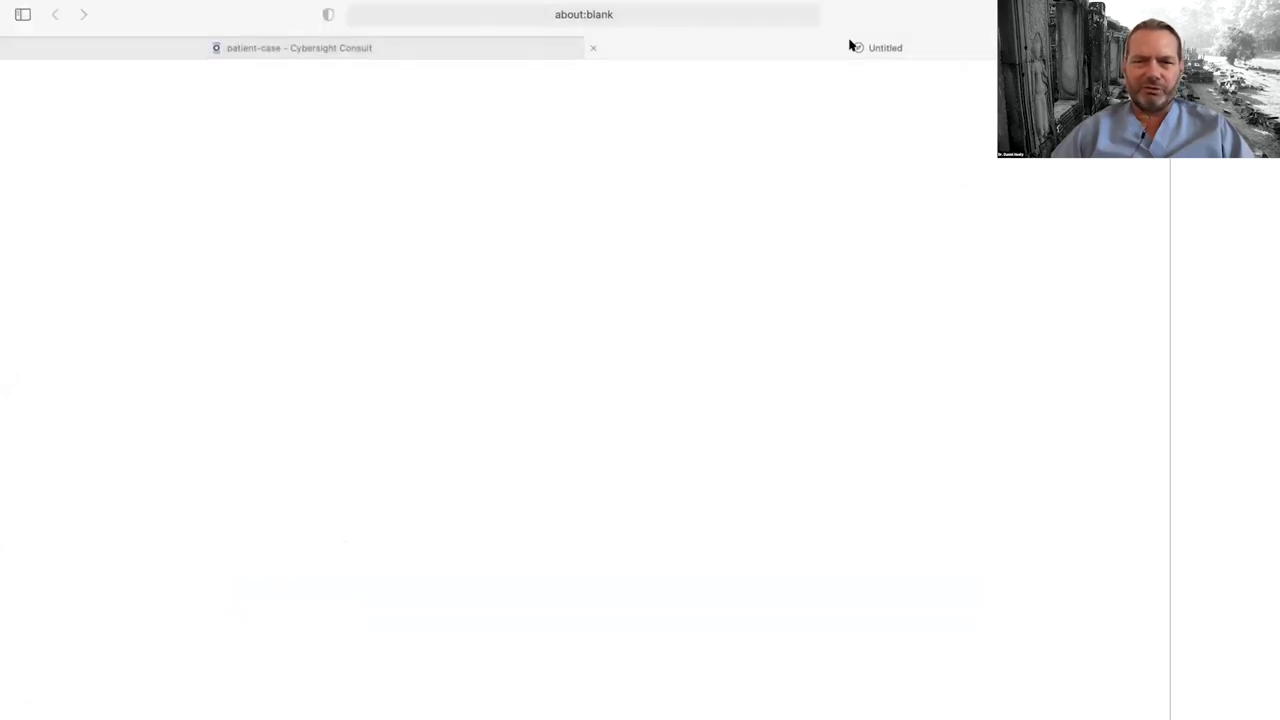
left_click(590, 46)
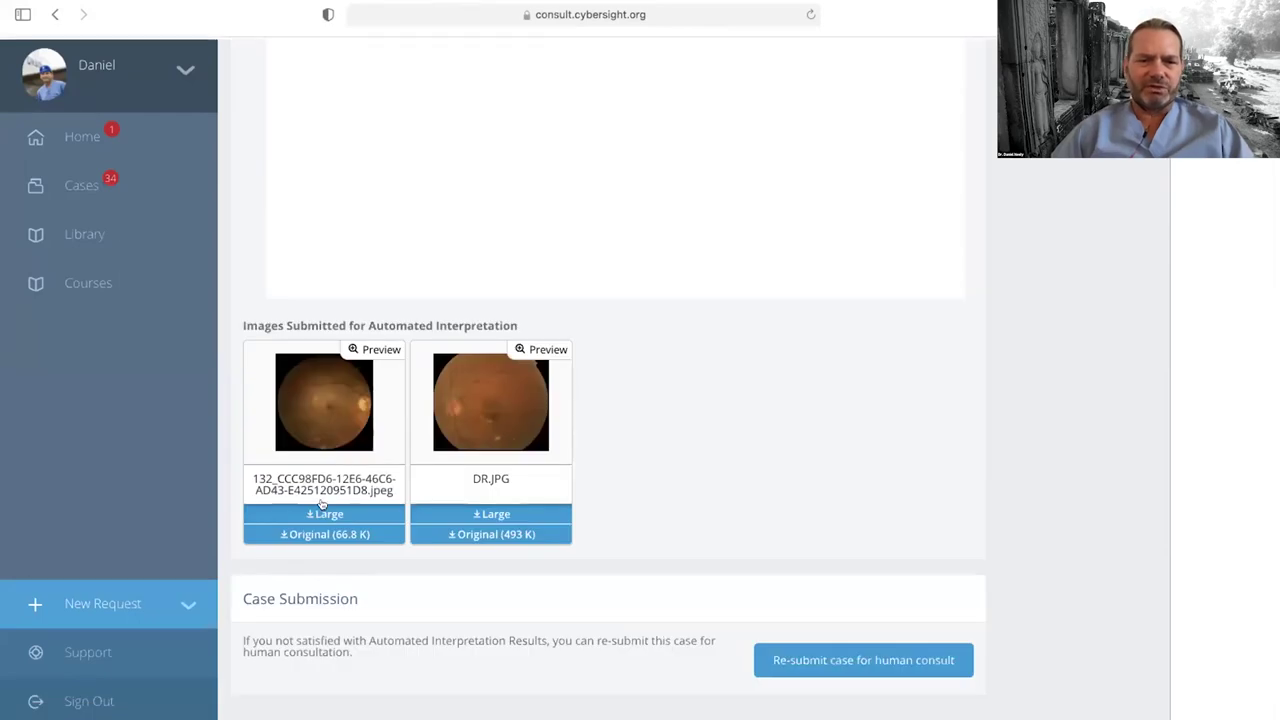
left_click(325, 513)
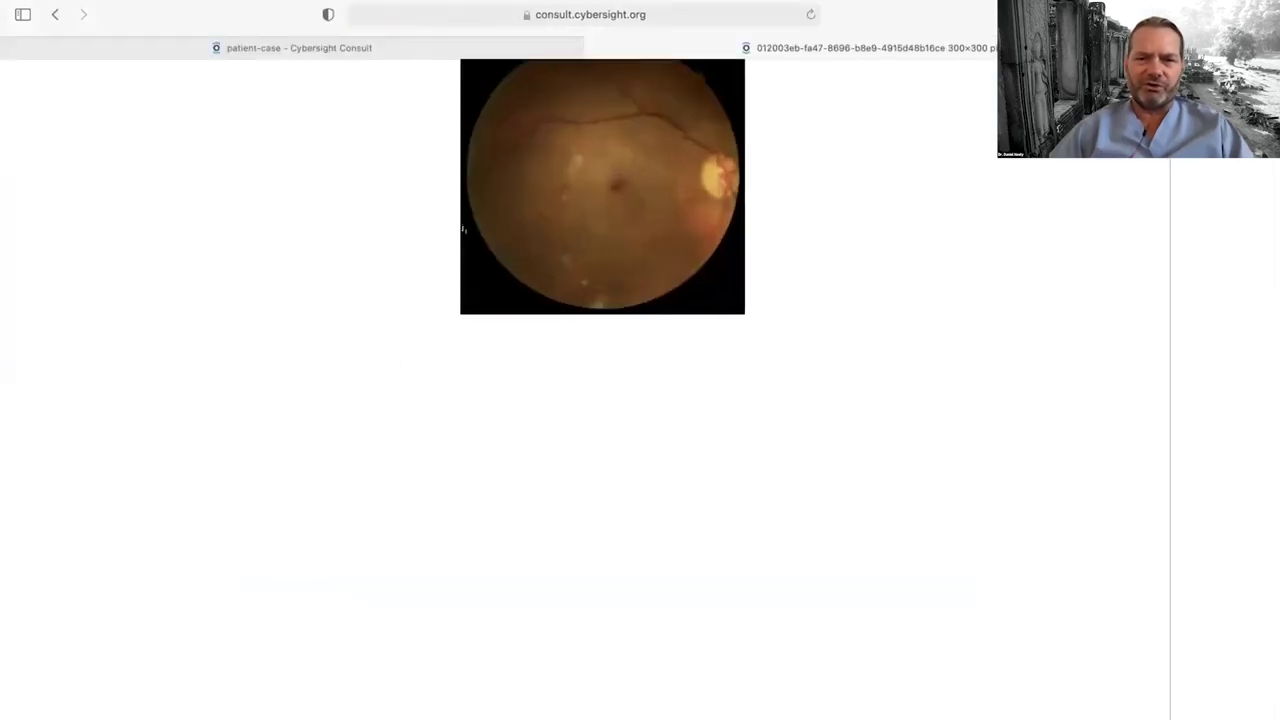
scroll(463, 229, "up", 3)
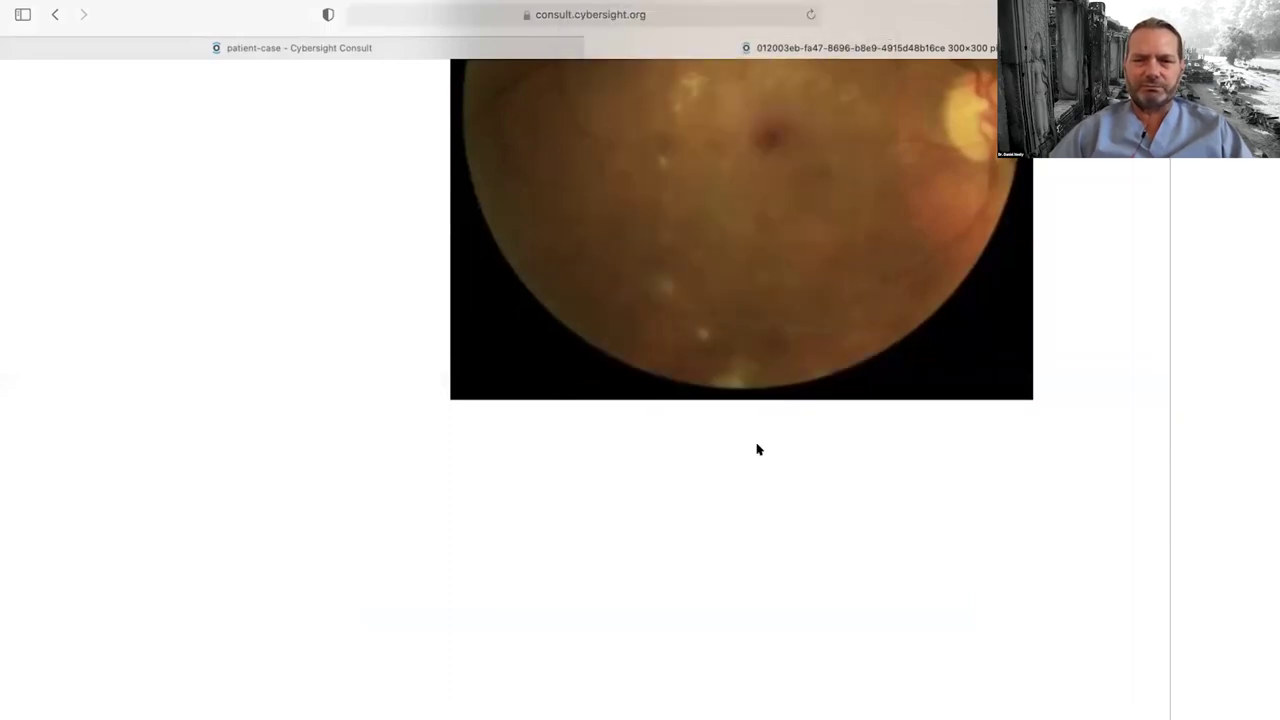
scroll(755, 455, "up", 3)
scroll(757, 450, "up", 1)
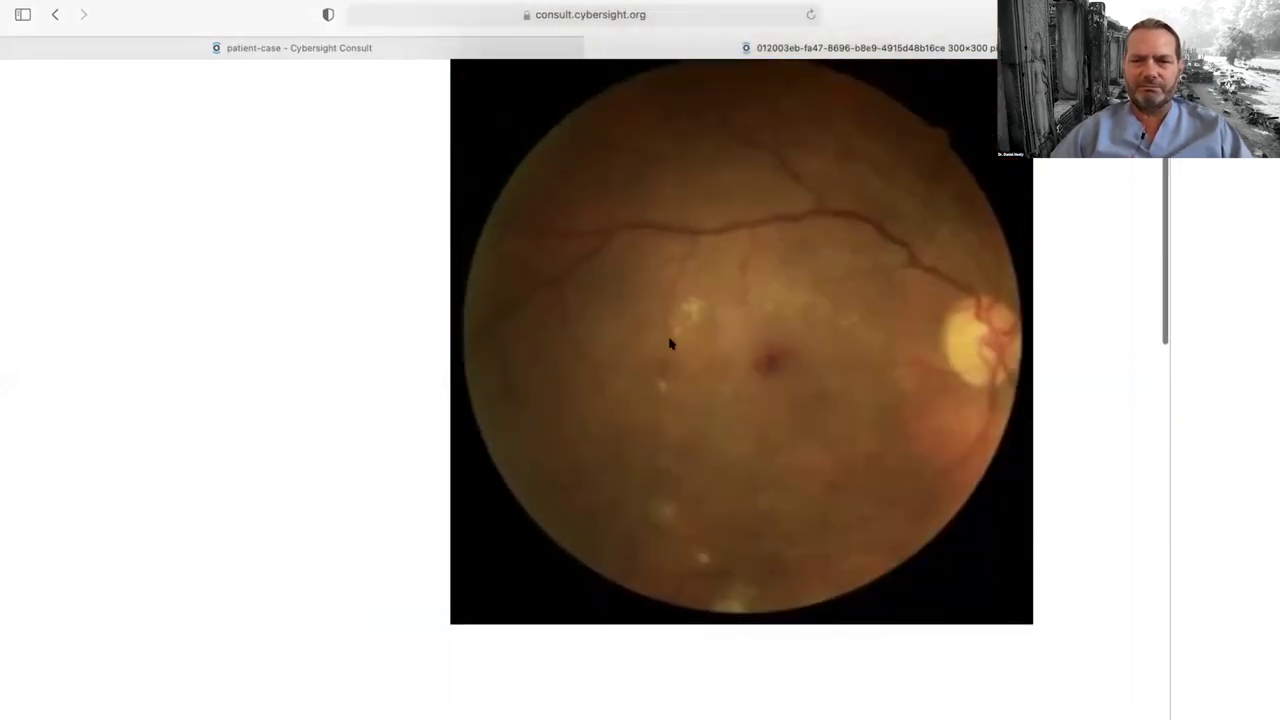
left_click(593, 47)
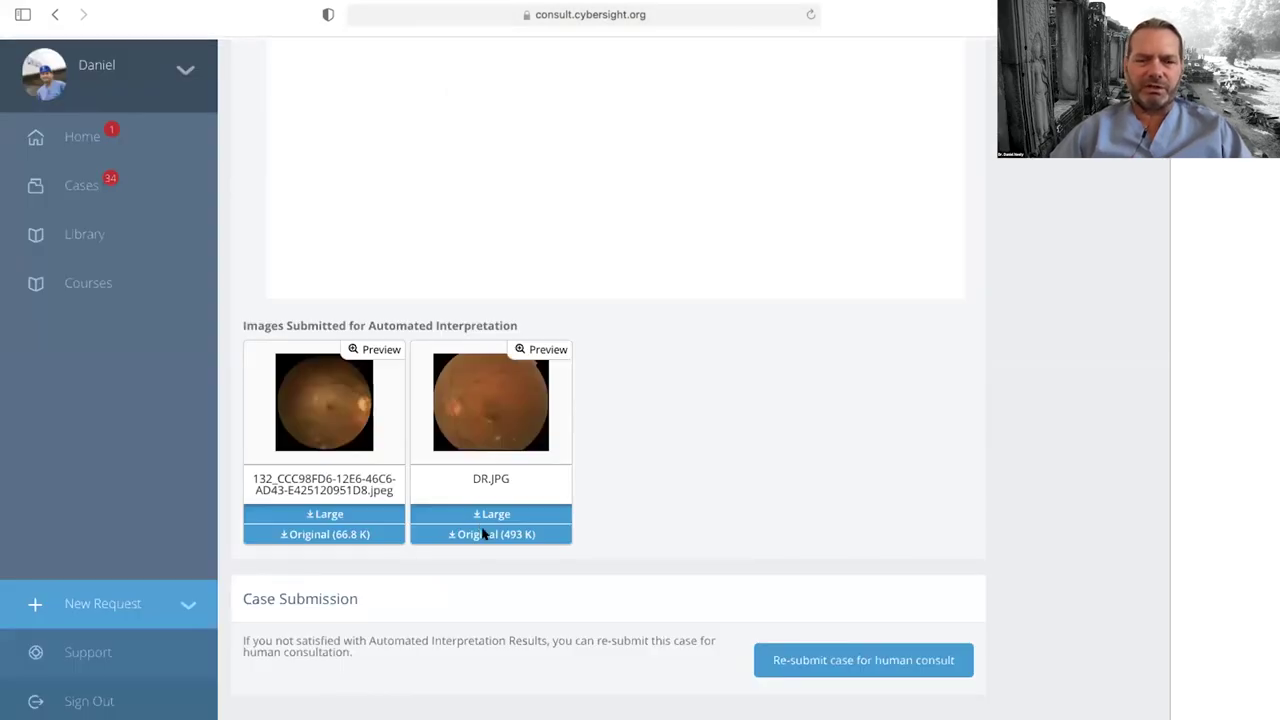
left_click(486, 533)
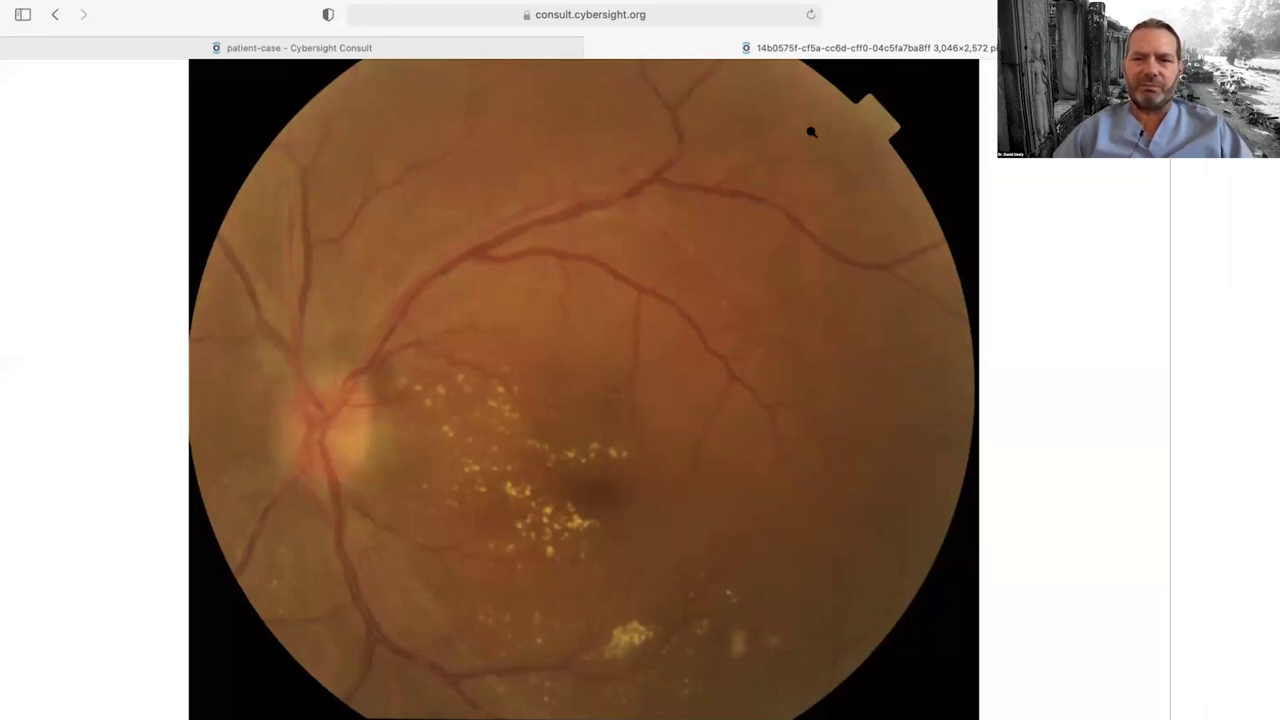
left_click(596, 47)
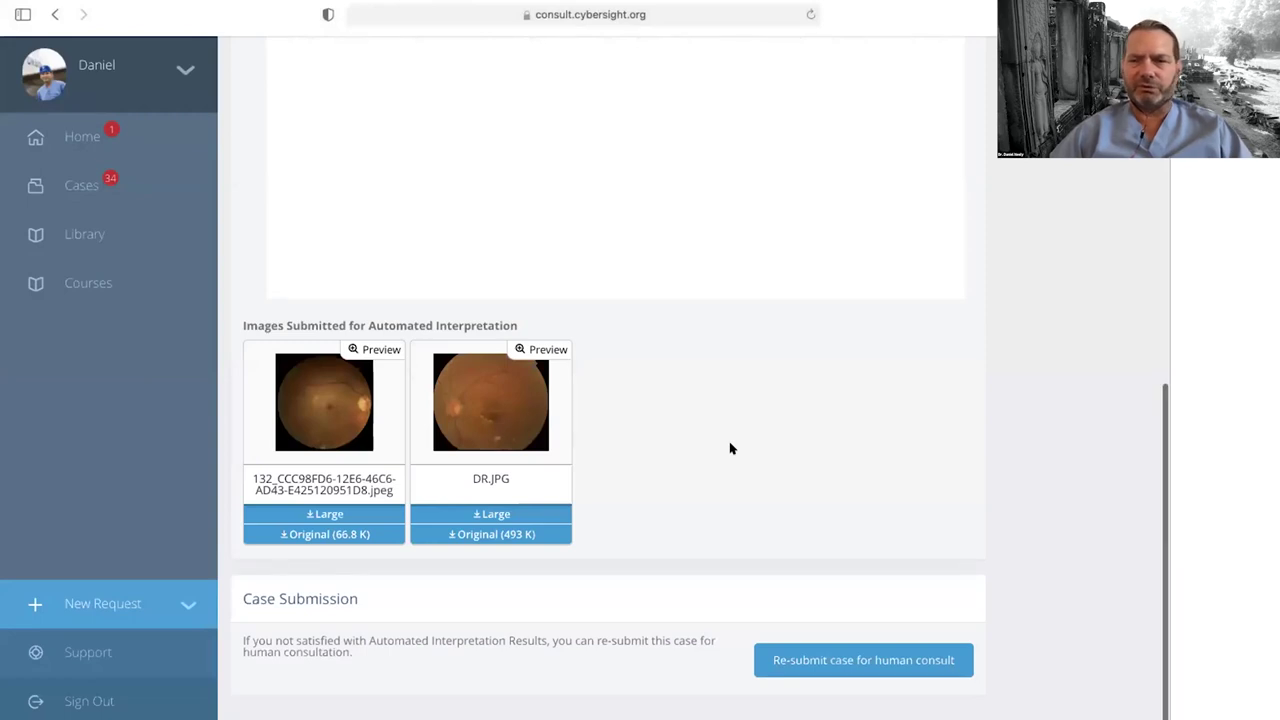
Step: Re-submit the case for human consult and confirm with OK
scroll(730, 449, "up", 2)
scroll(730, 449, "down", 2)
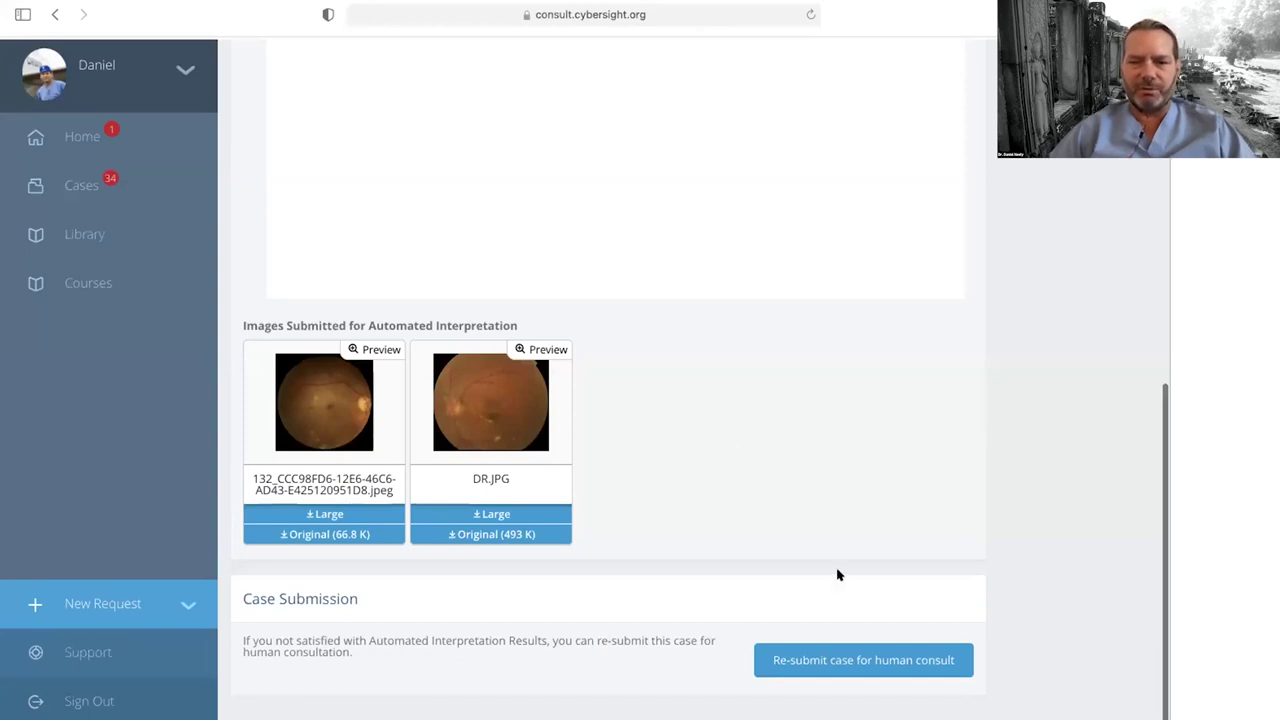
left_click(856, 655)
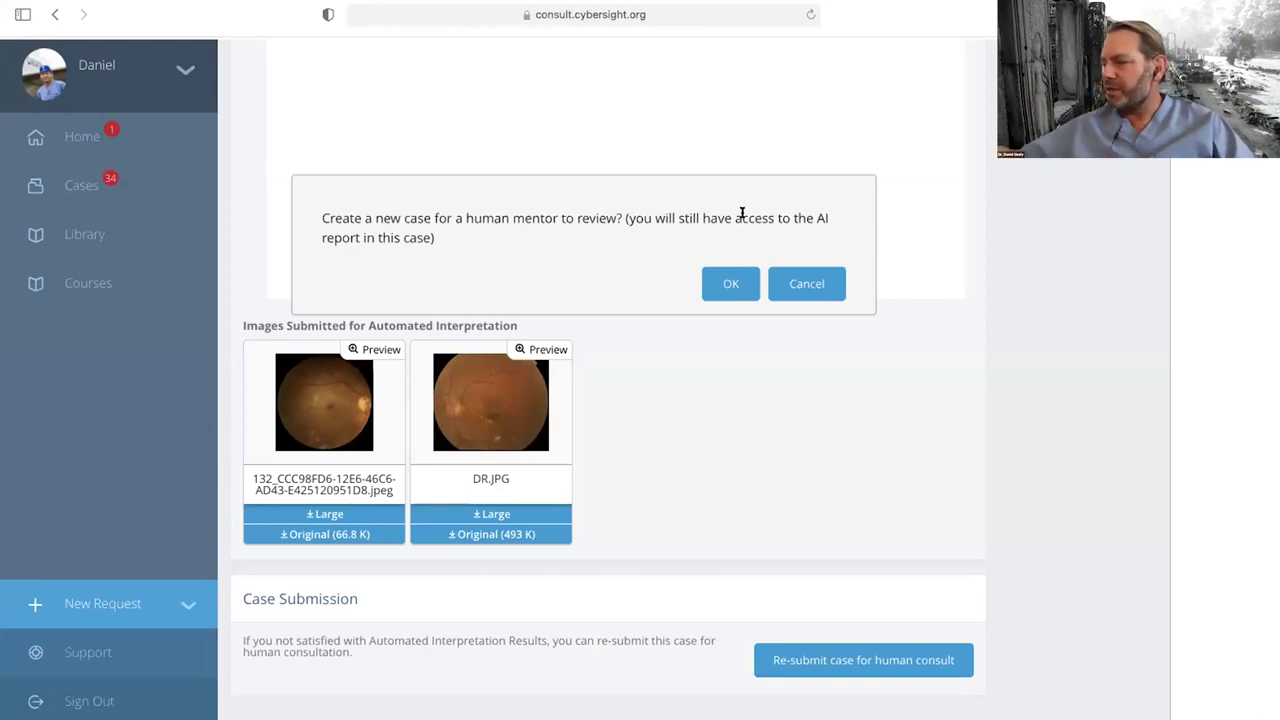
left_click(728, 282)
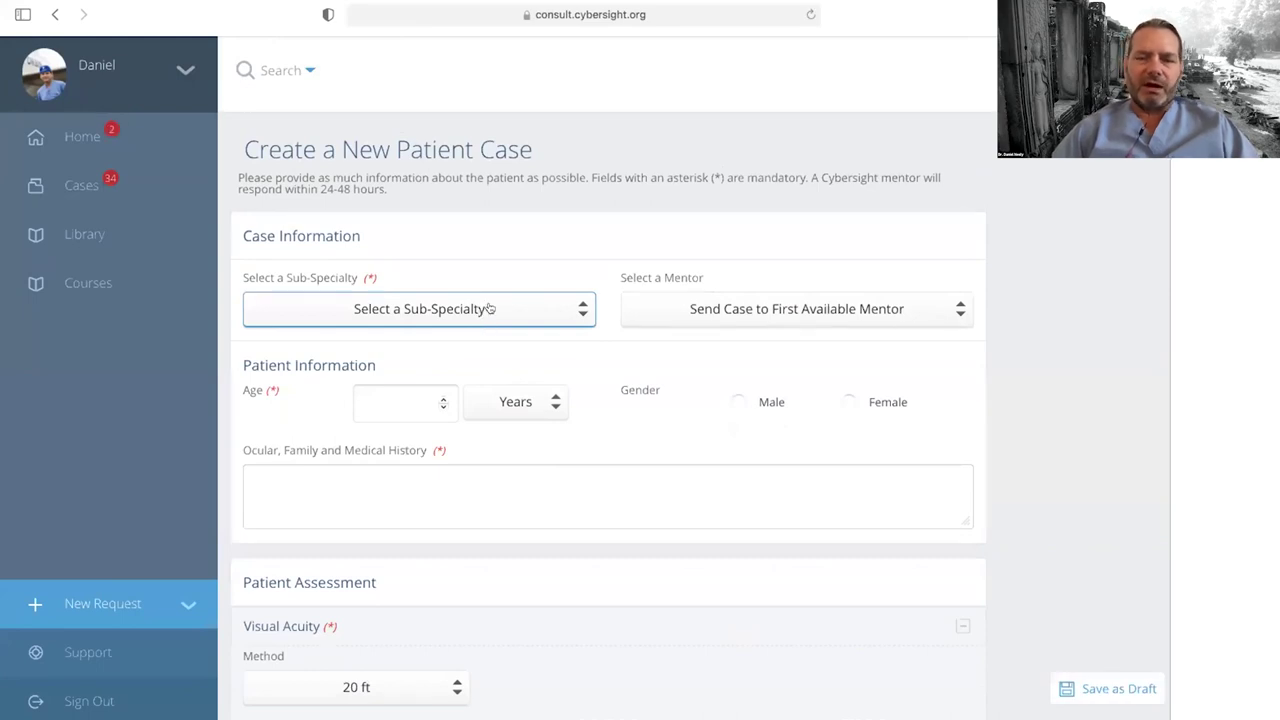
Step: Set the sub-specialty to Retina/Vitreous and assign the case to a named mentor
scroll(489, 308, "down", 1)
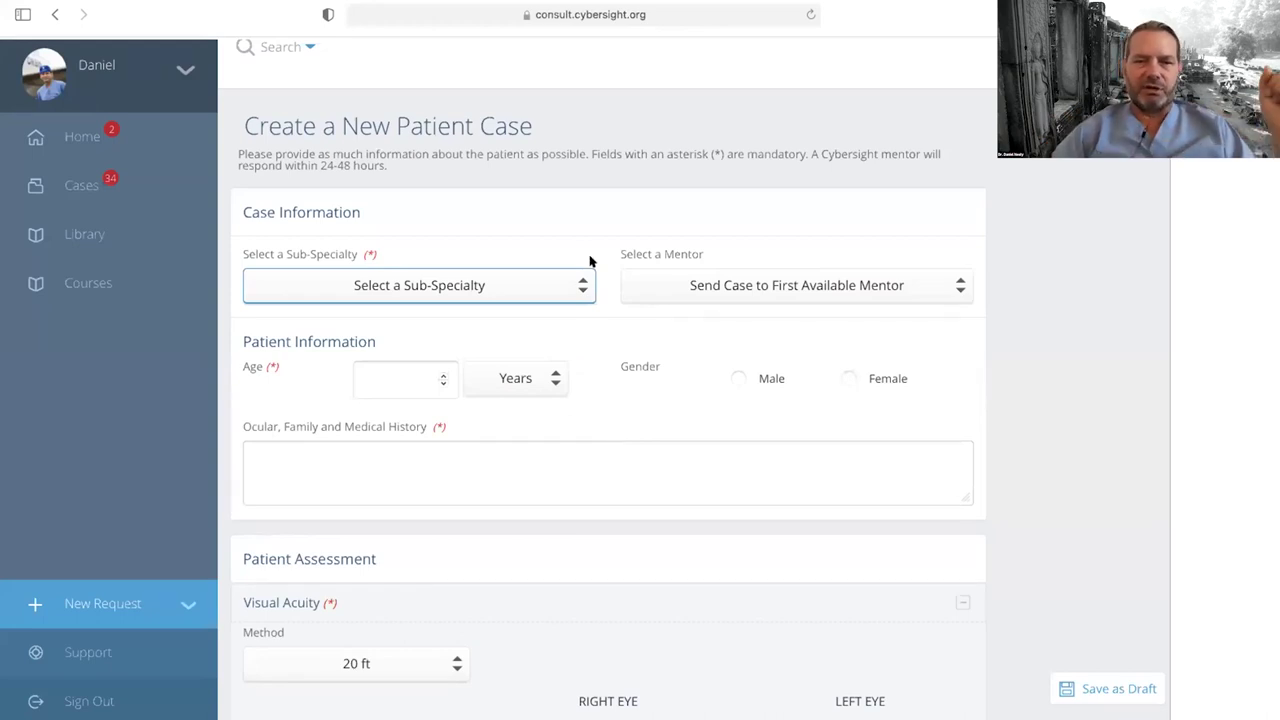
left_click(536, 281)
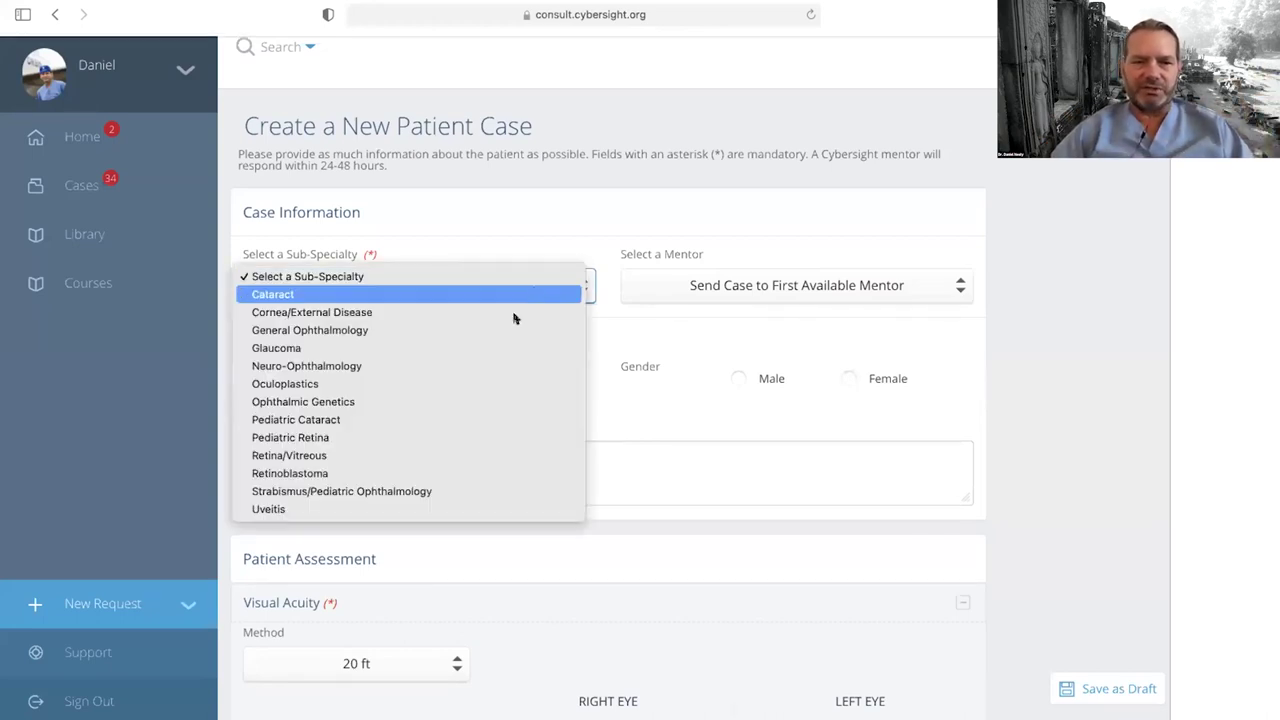
left_click(466, 455)
left_click(745, 286)
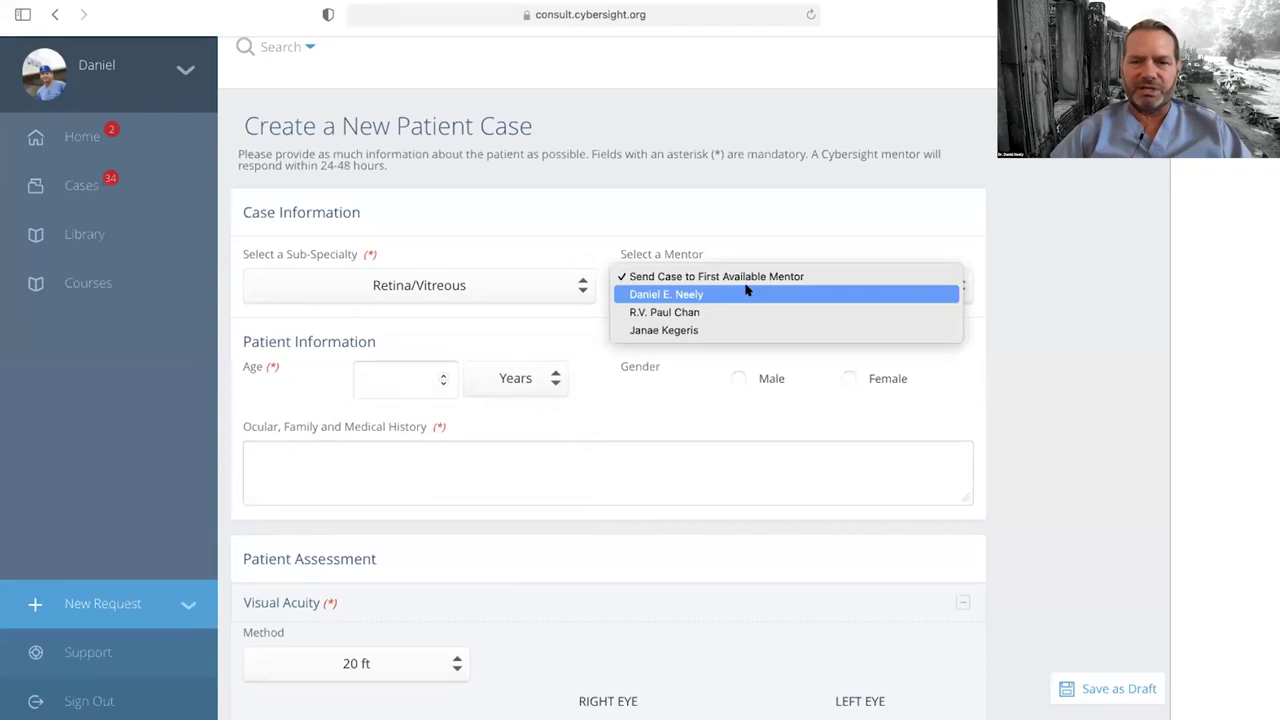
left_click(745, 292)
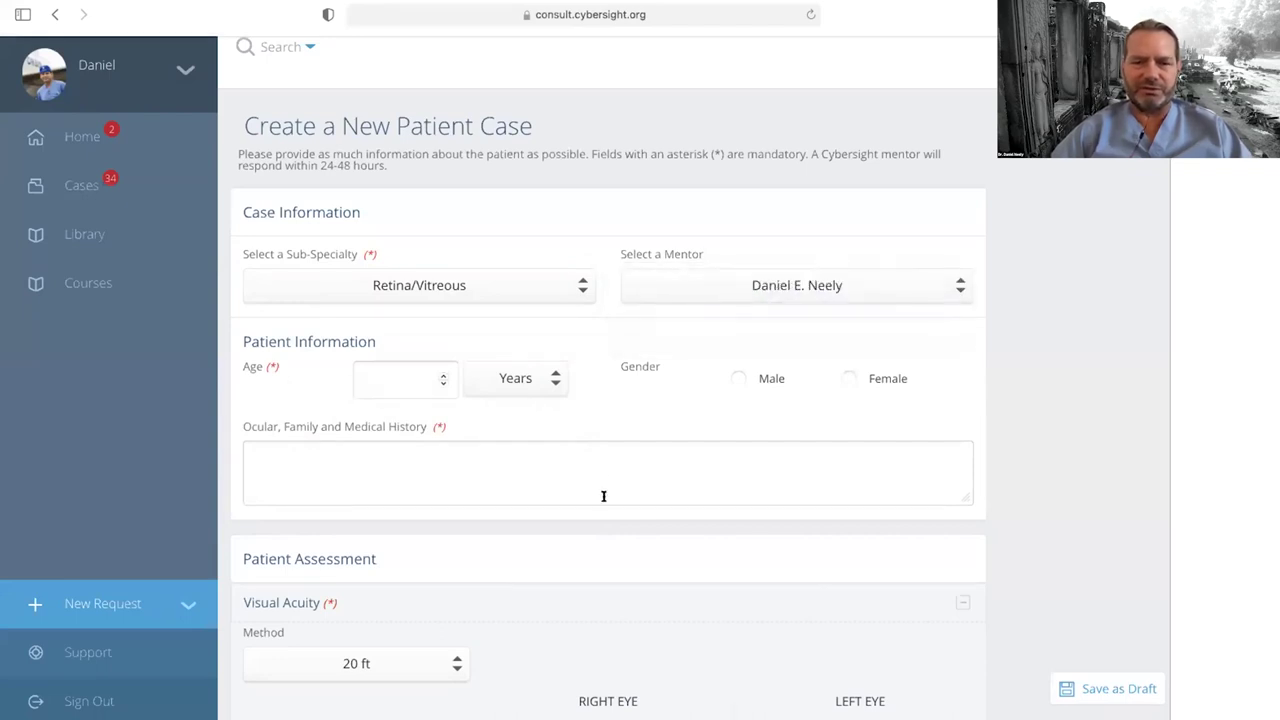
left_click(397, 372)
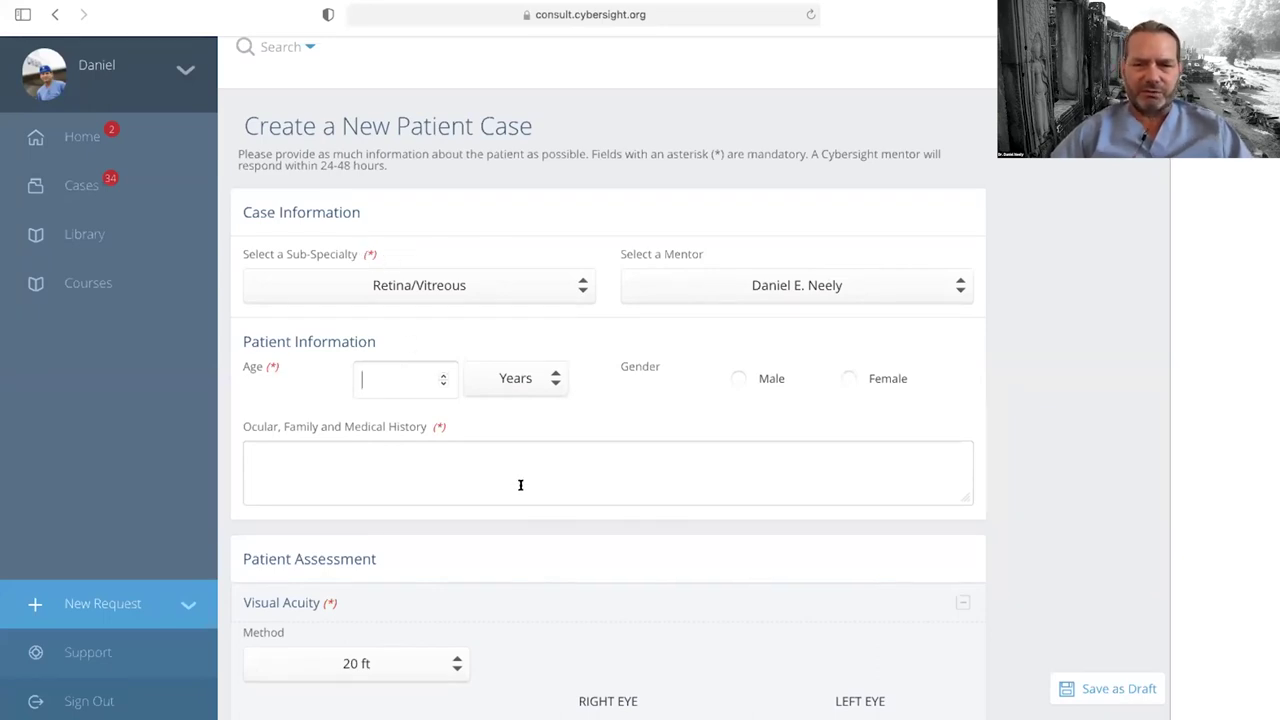
Step: Enter the patient's age as 66 and mark the patient as male
scroll(545, 505, "down", 10)
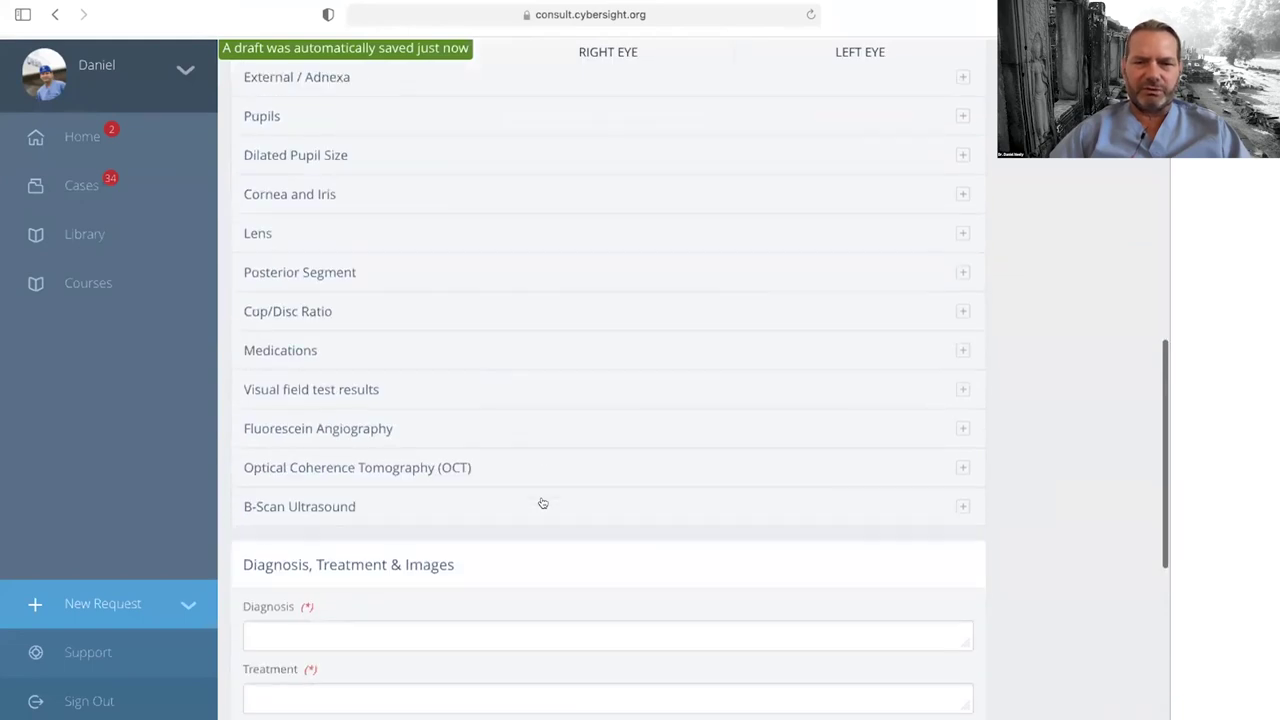
scroll(543, 503, "down", 5)
scroll(543, 503, "up", 9)
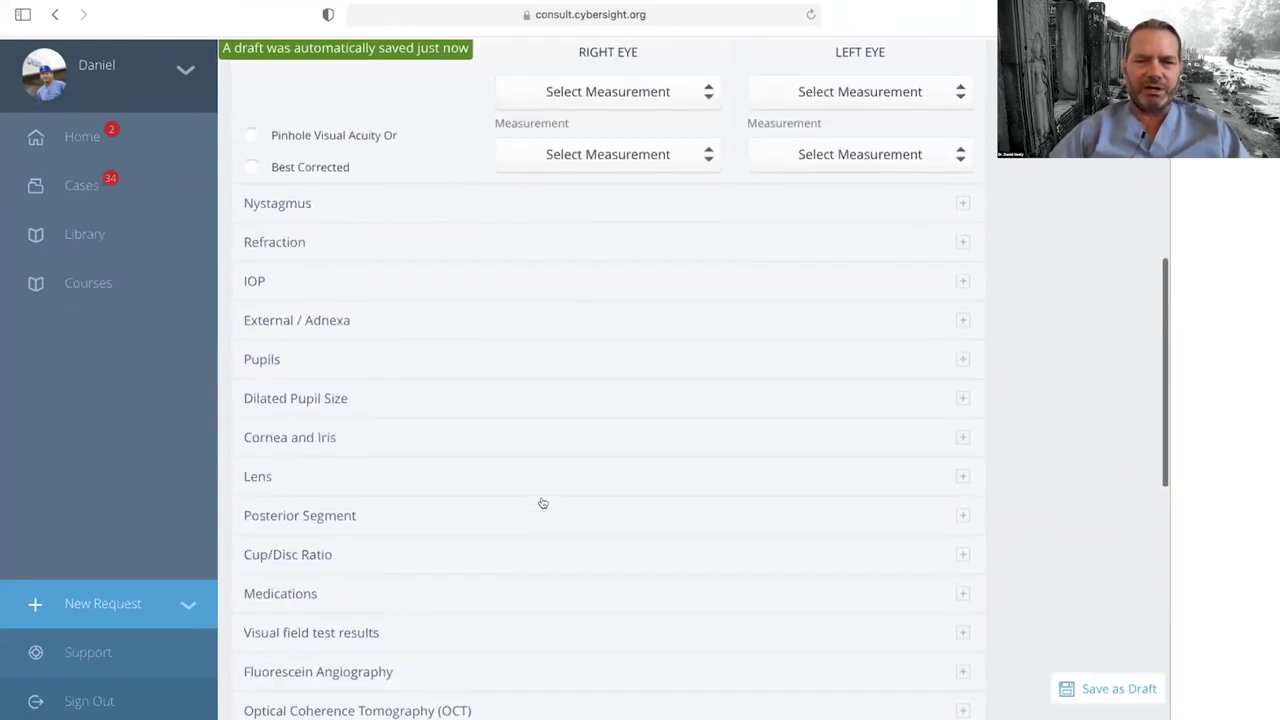
scroll(543, 503, "up", 2)
scroll(543, 503, "up", 9)
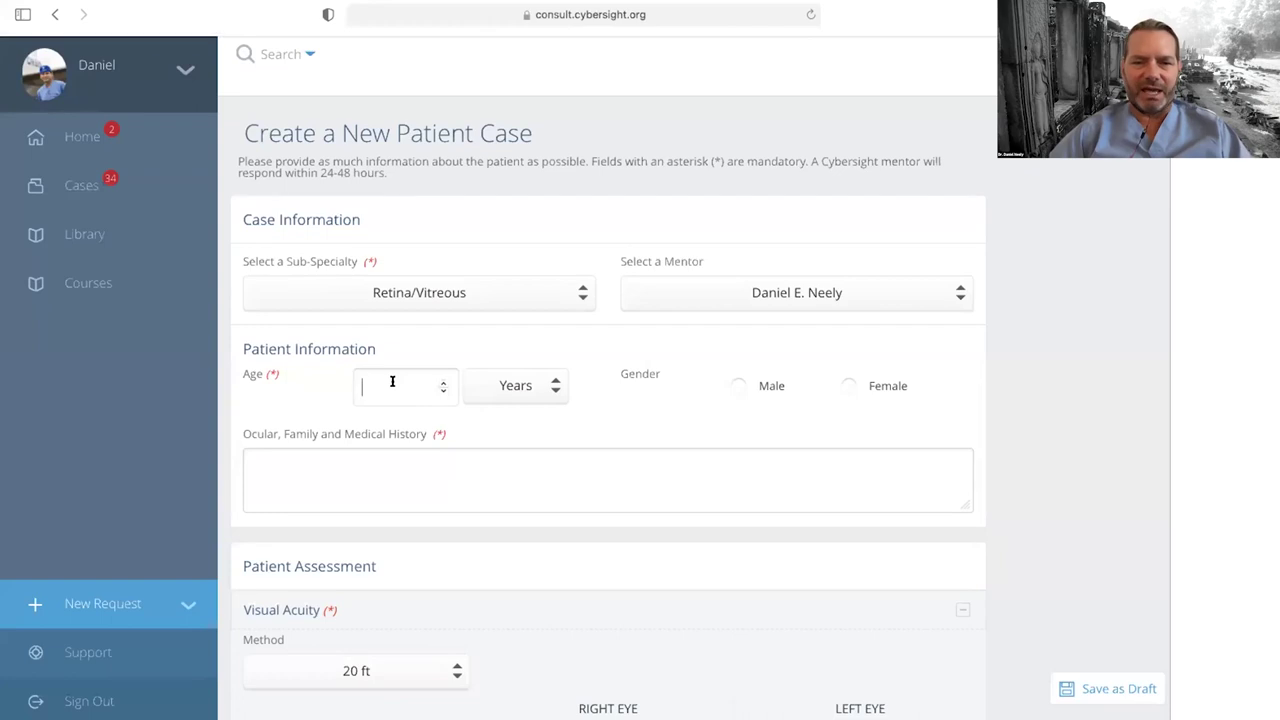
type("66")
left_click(738, 385)
Step: Write 'IDDM x 20 yrs' in the Ocular, Family and Medical History box
left_click(353, 470)
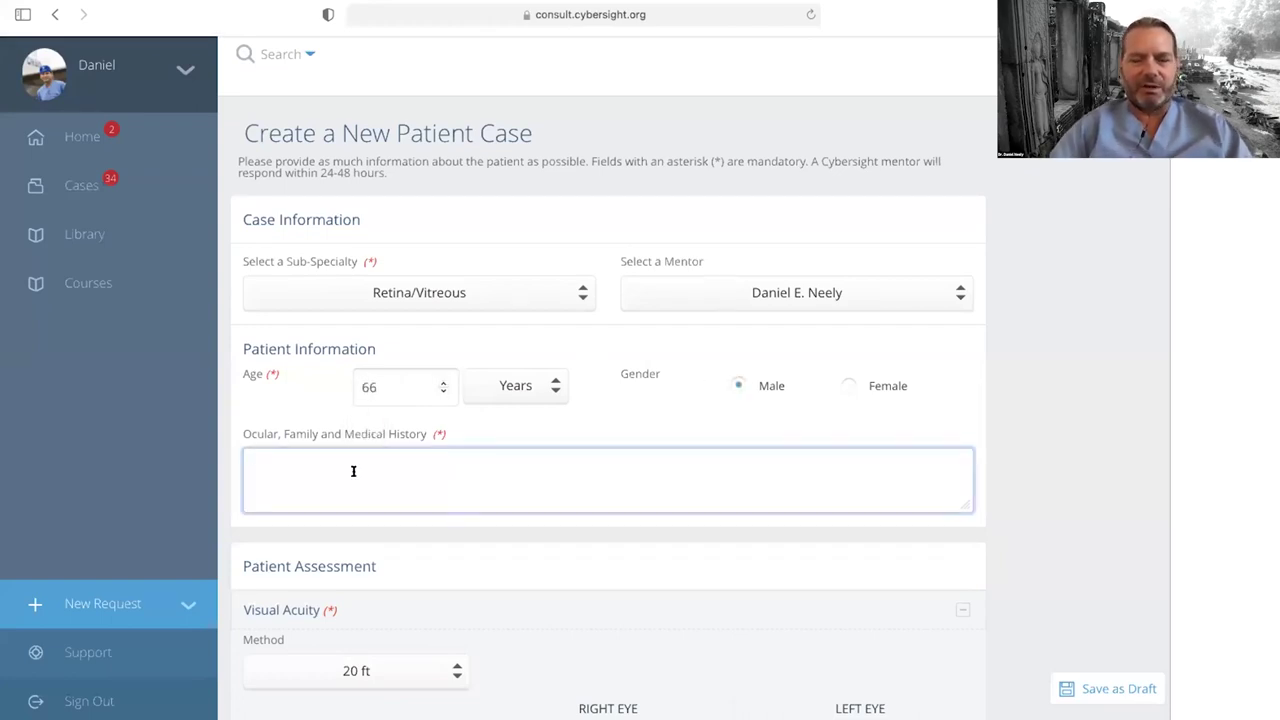
type("IDDM x 20 yrs")
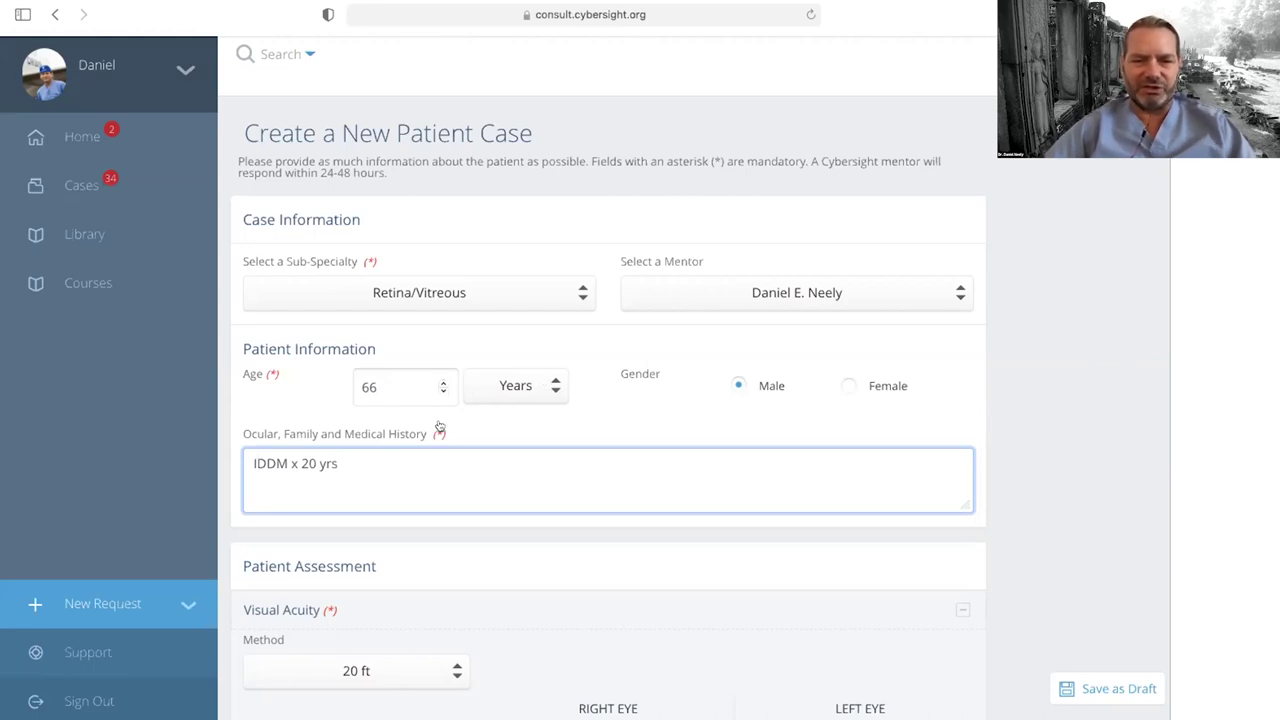
scroll(609, 423, "down", 2)
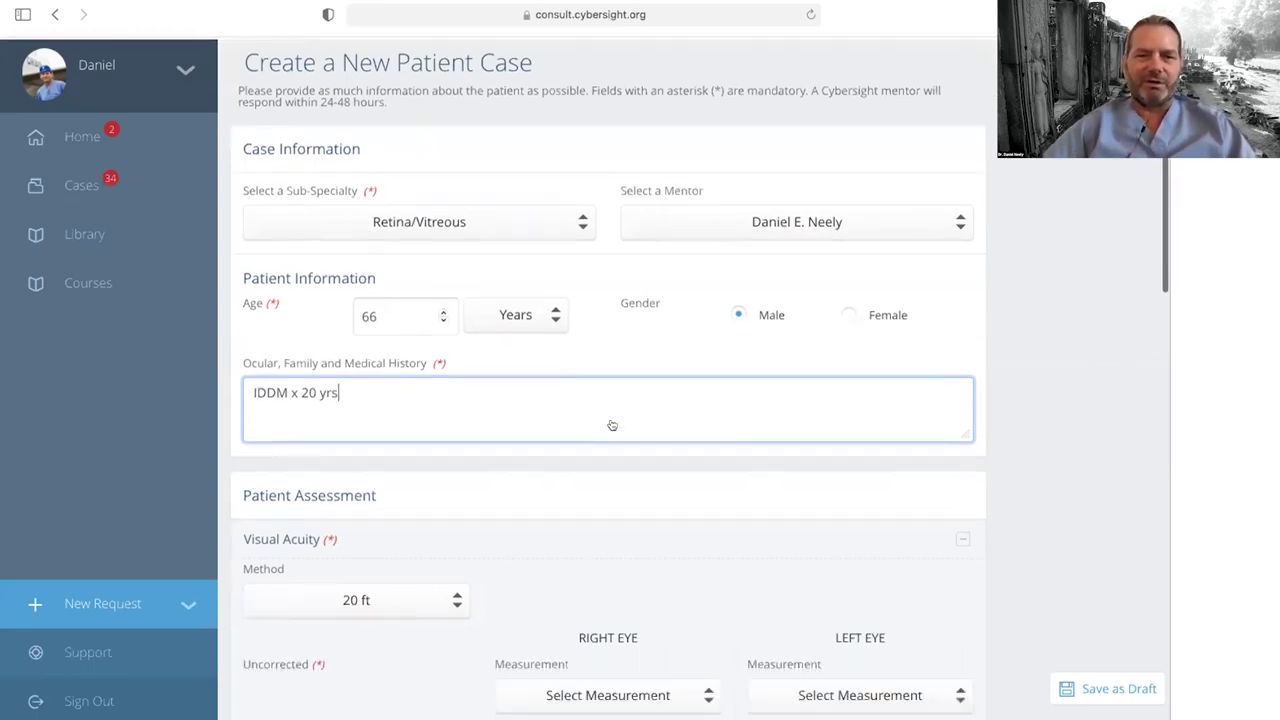
scroll(617, 430, "down", 2)
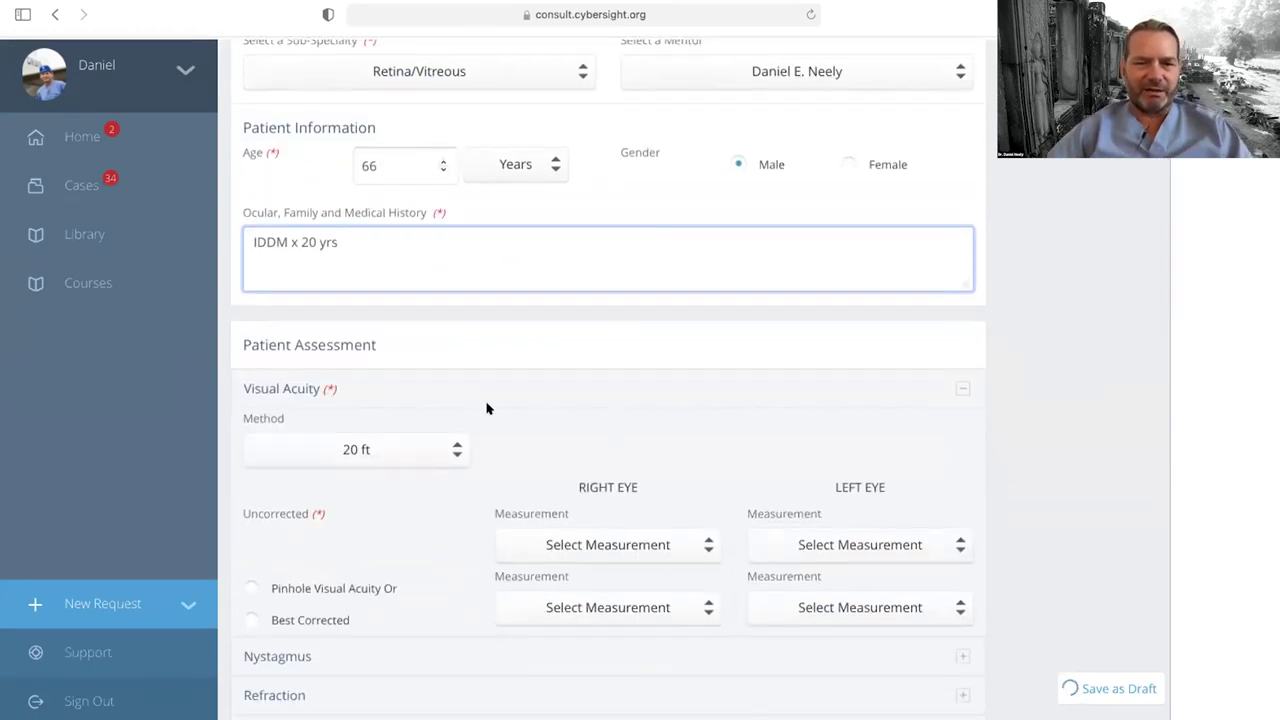
Step: Switch the visual acuity method to Decimal
left_click(430, 442)
left_click(432, 441)
left_click(432, 443)
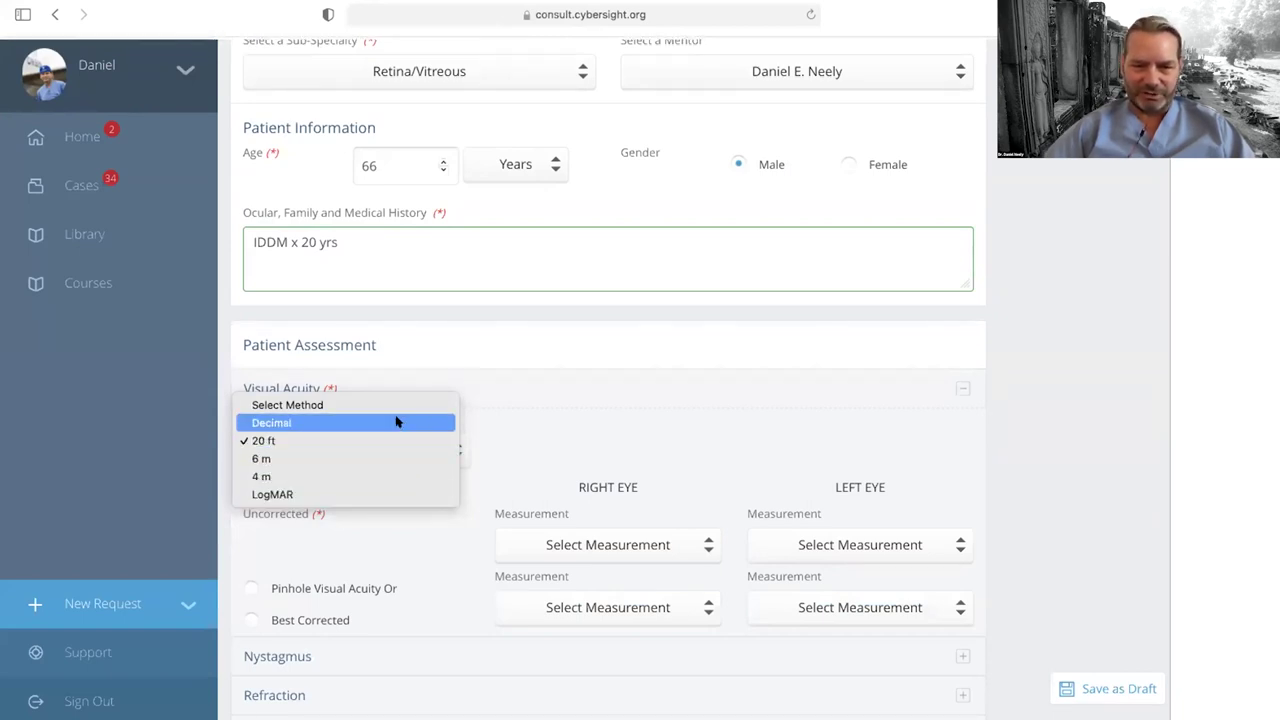
left_click(396, 422)
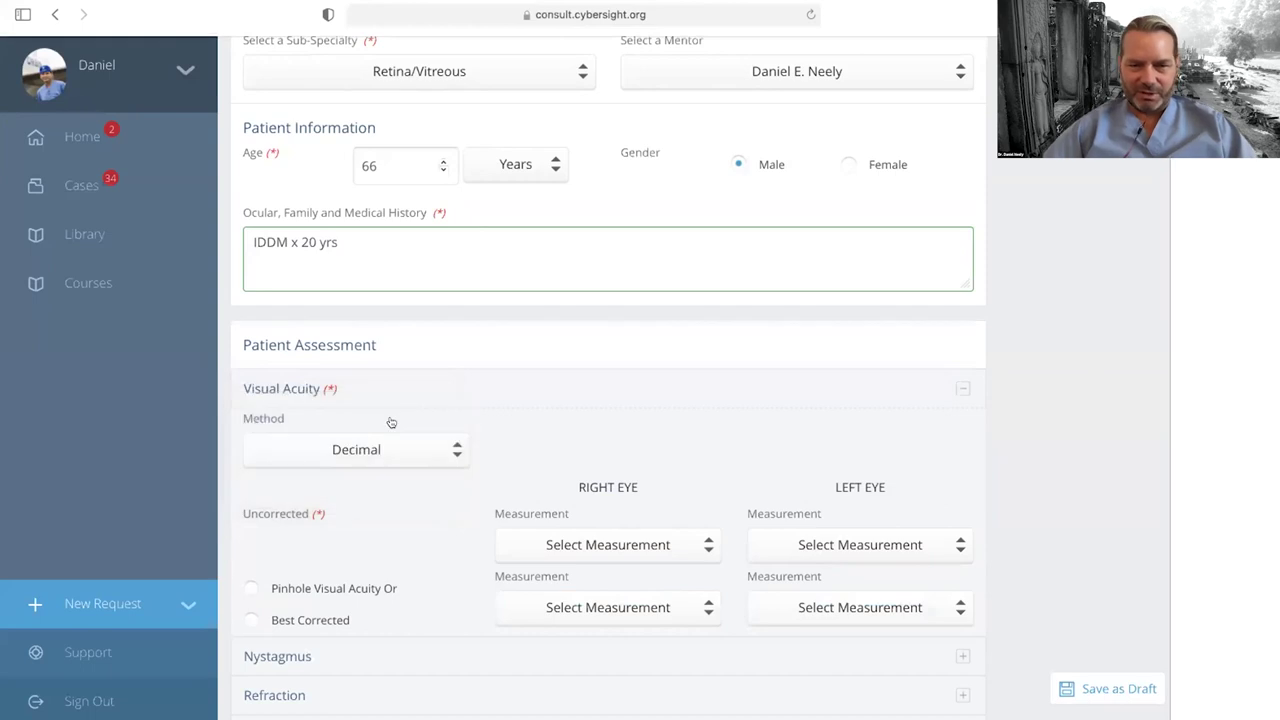
Step: Record uncorrected acuity as .63 for the right eye and .25 for the left eye
left_click(652, 548)
mouse_move(599, 708)
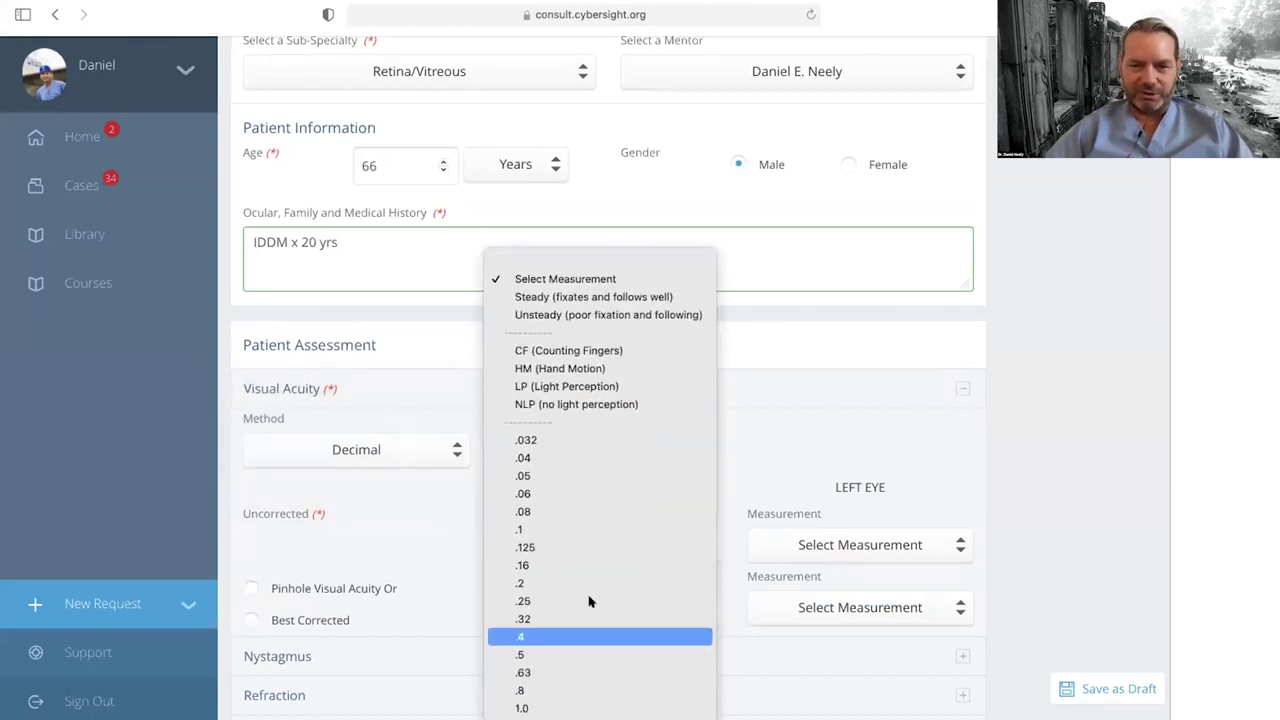
left_click(587, 672)
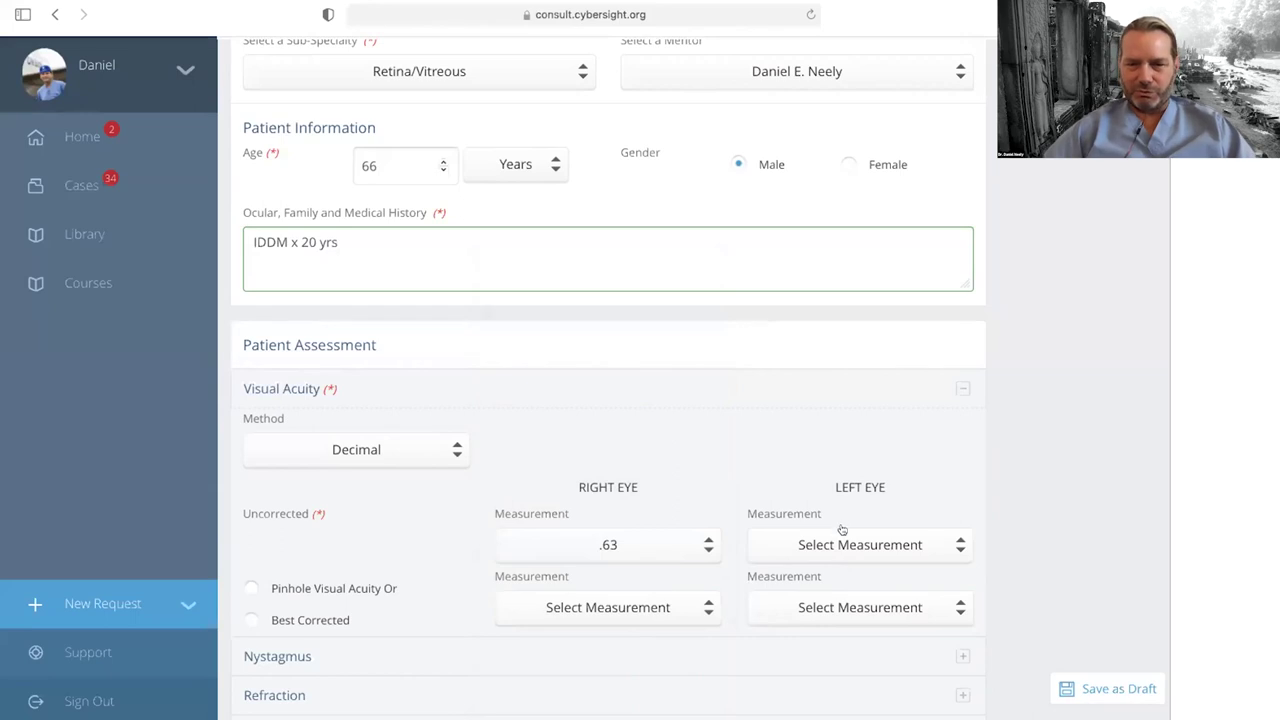
left_click(839, 541)
mouse_move(820, 700)
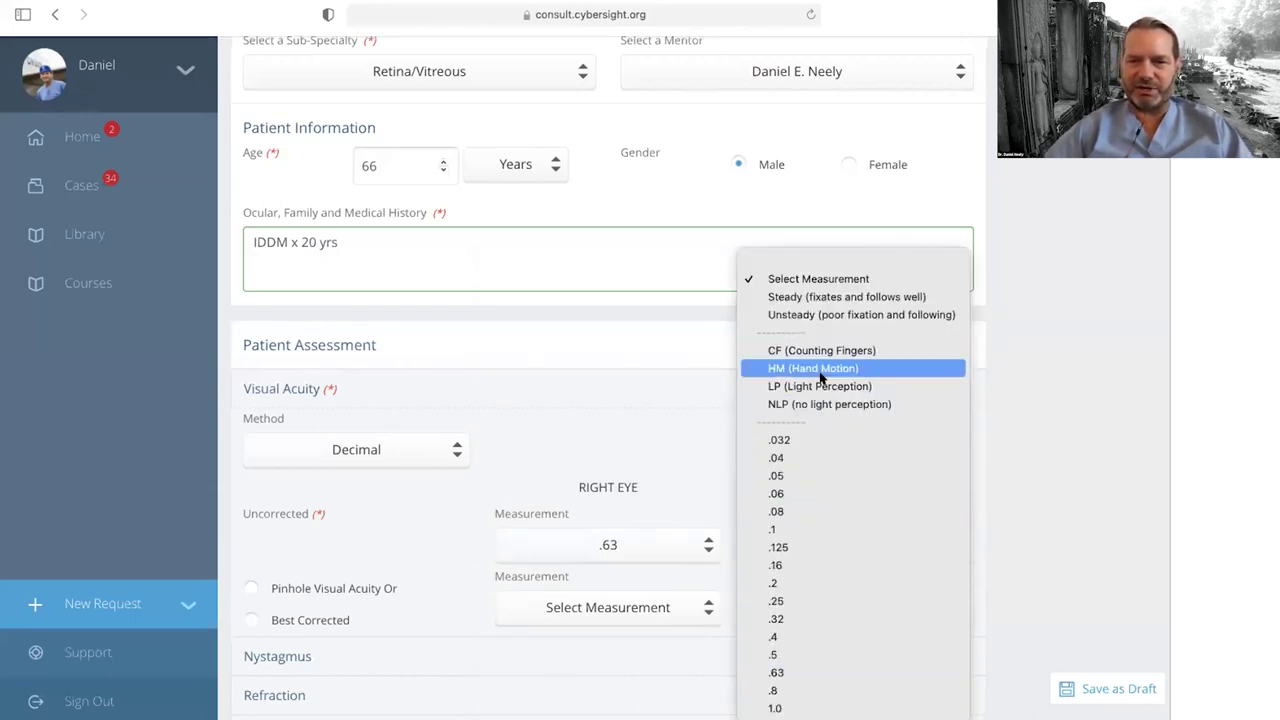
left_click(786, 601)
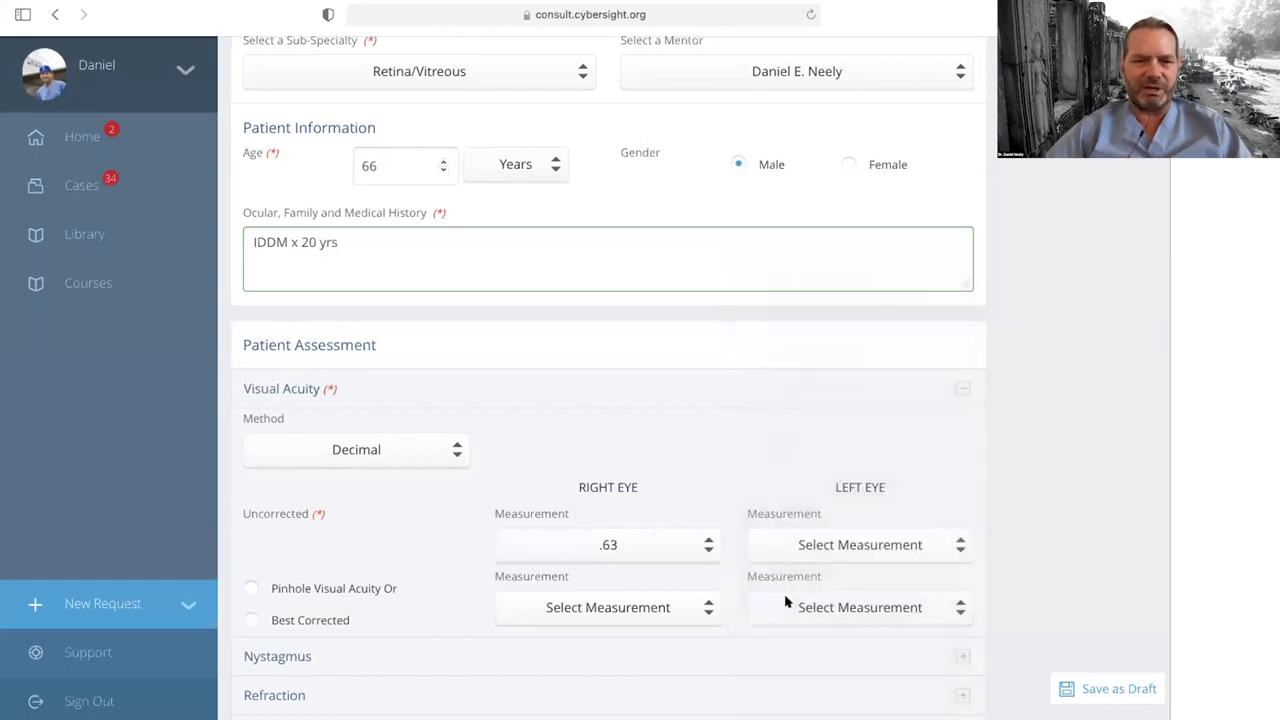
scroll(667, 417, "down", 5)
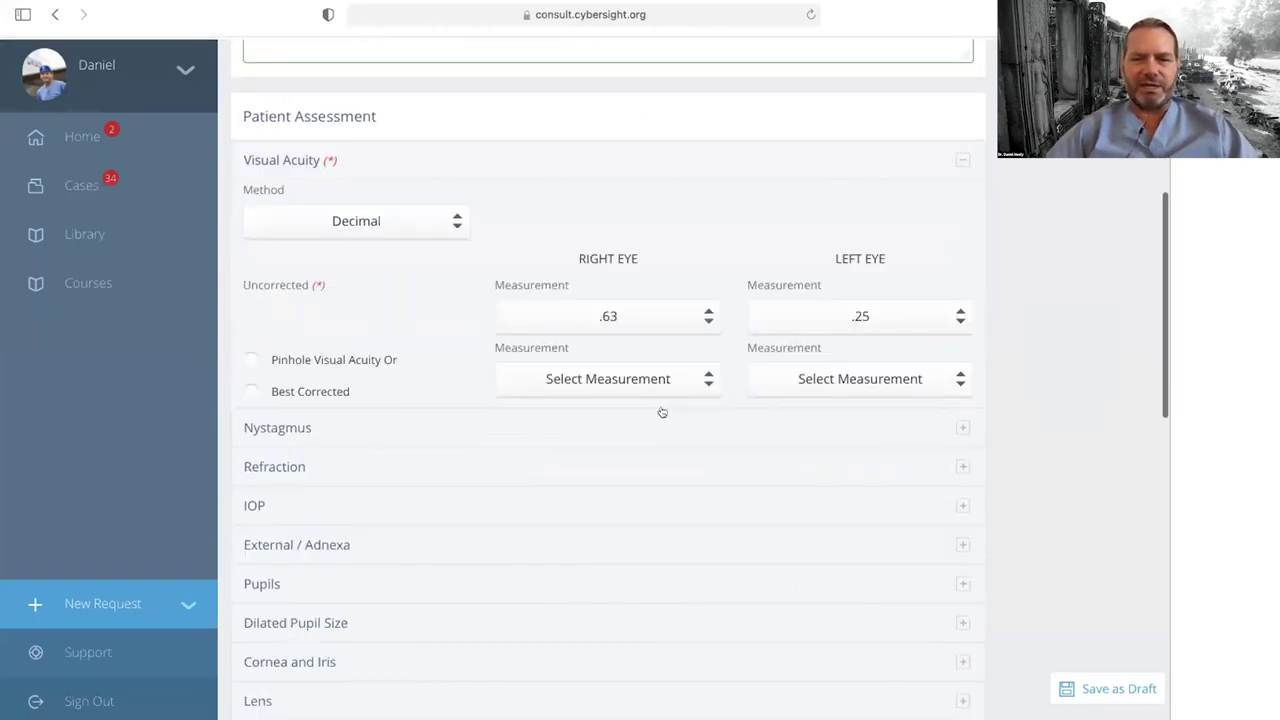
Step: Enter 'diabetic retinopathy' as the diagnosis
scroll(662, 412, "down", 4)
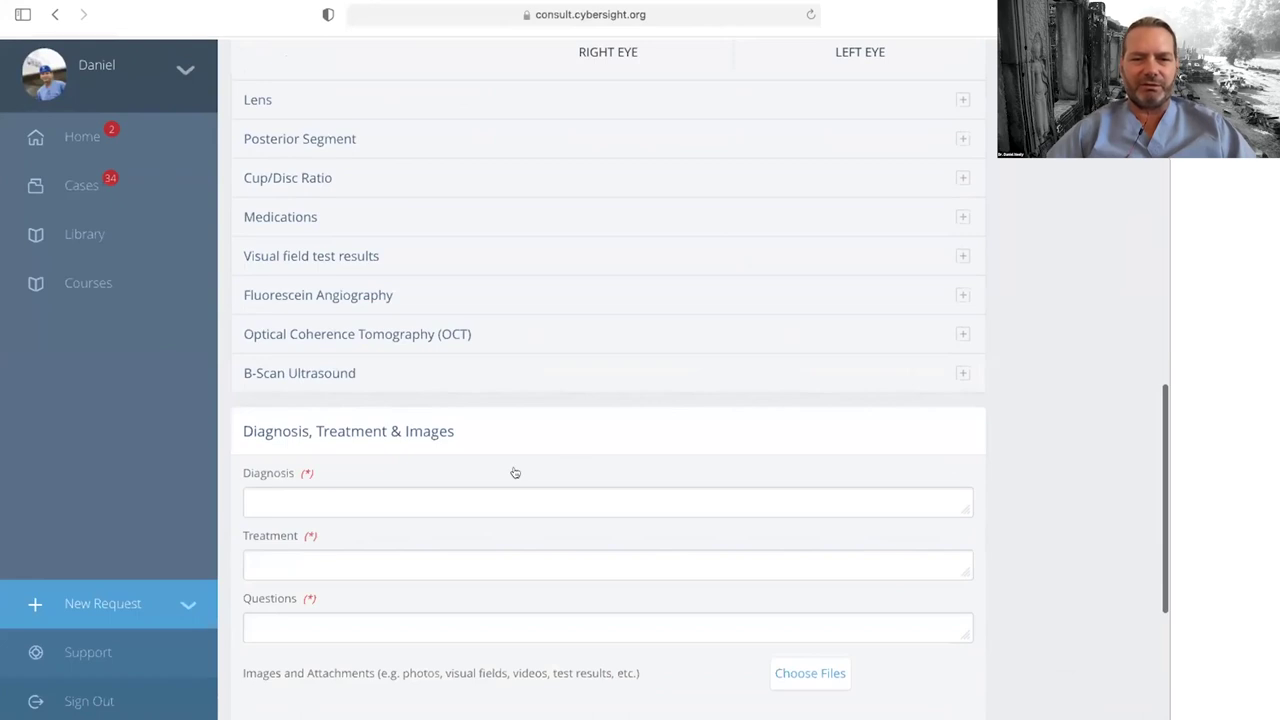
left_click(498, 486)
type("digh")
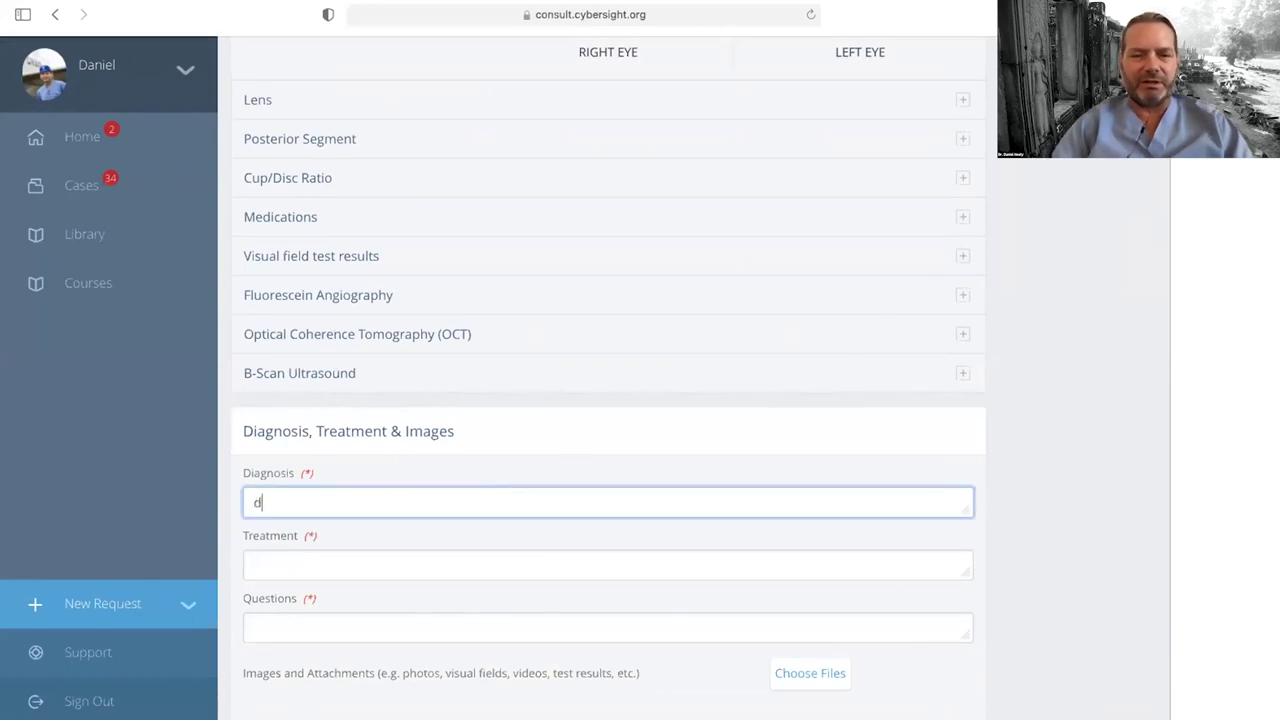
key("BackSpace")
key("BackSpace")
type("ab")
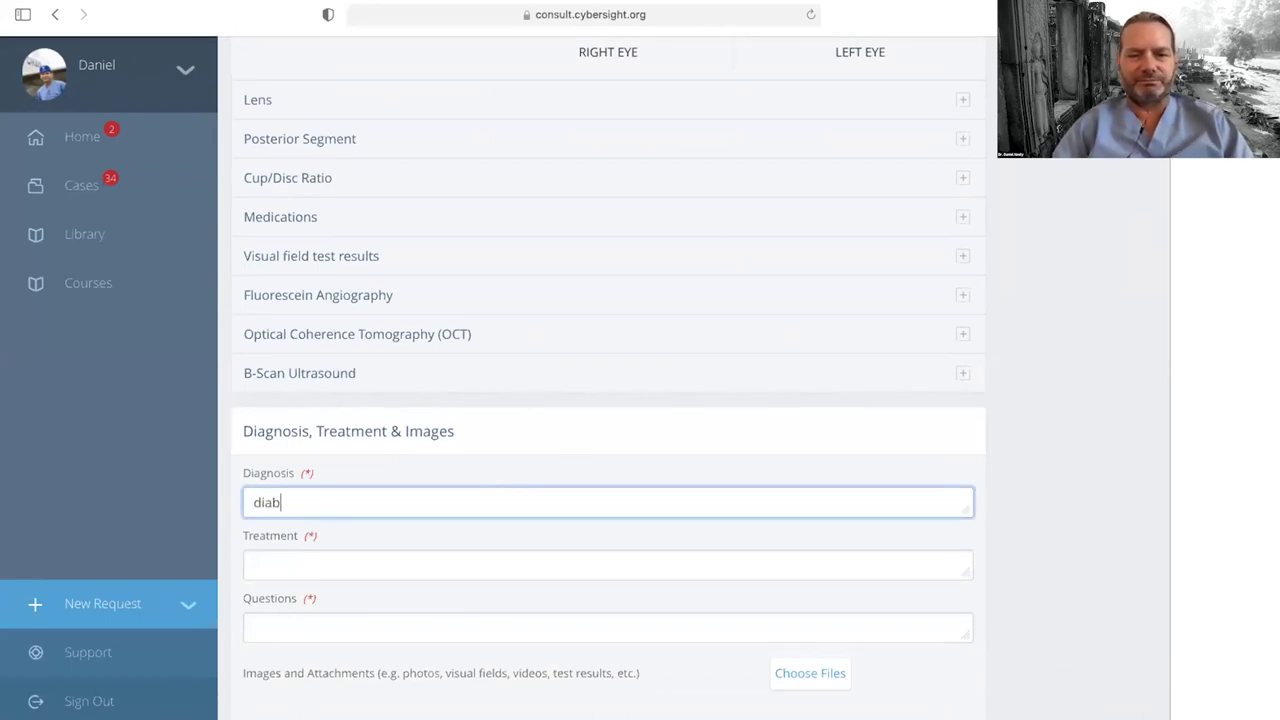
type("etic")
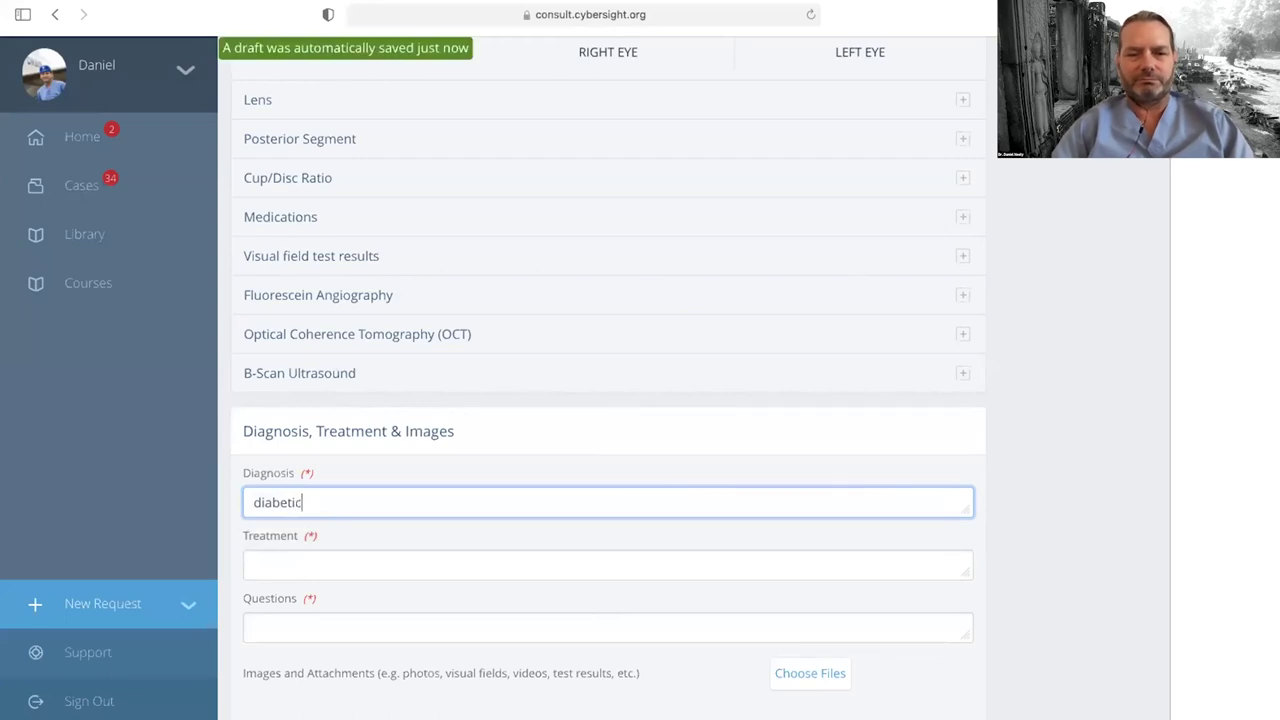
type(" retinophathy")
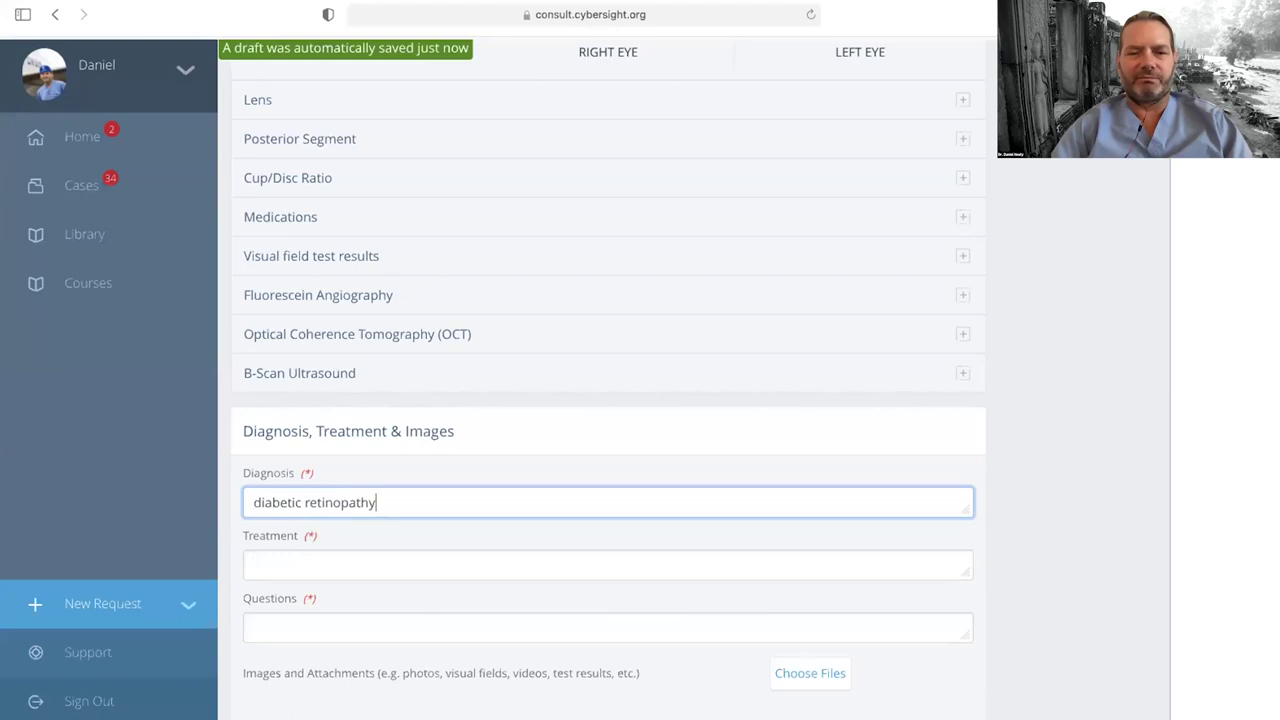
Step: Enter treatment 'none' and the question 'does this warrant treatment?'
left_click(443, 550)
type("none")
left_click(365, 616)
type("is thi")
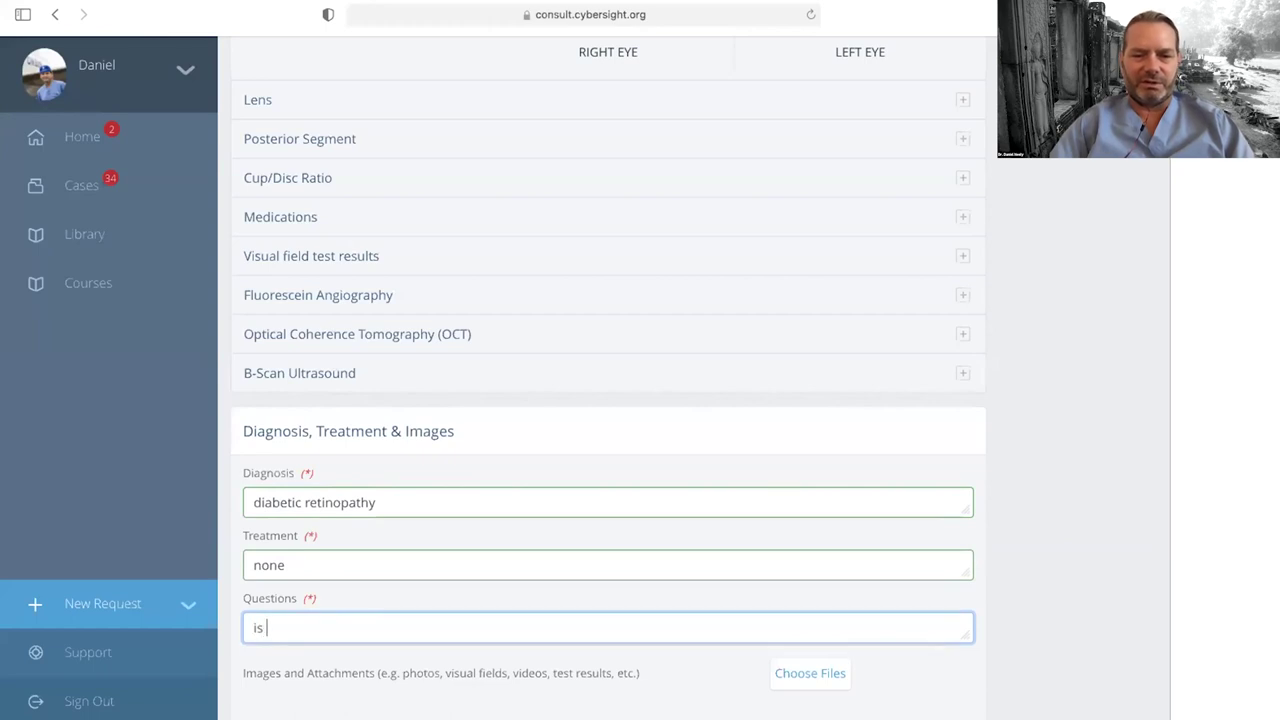
key("BackSpace")
key("BackSpace")
key("BackSpace")
key("BackSpace")
key("BackSpace")
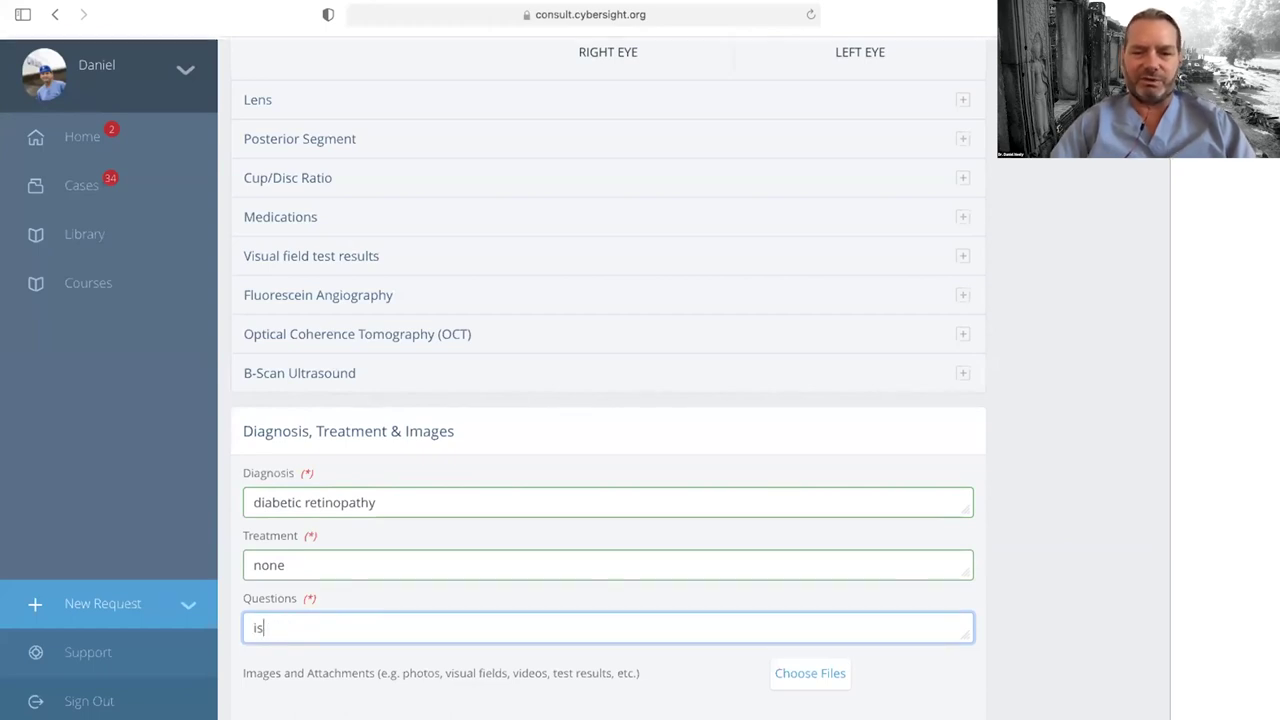
type("does this warrant treatment")
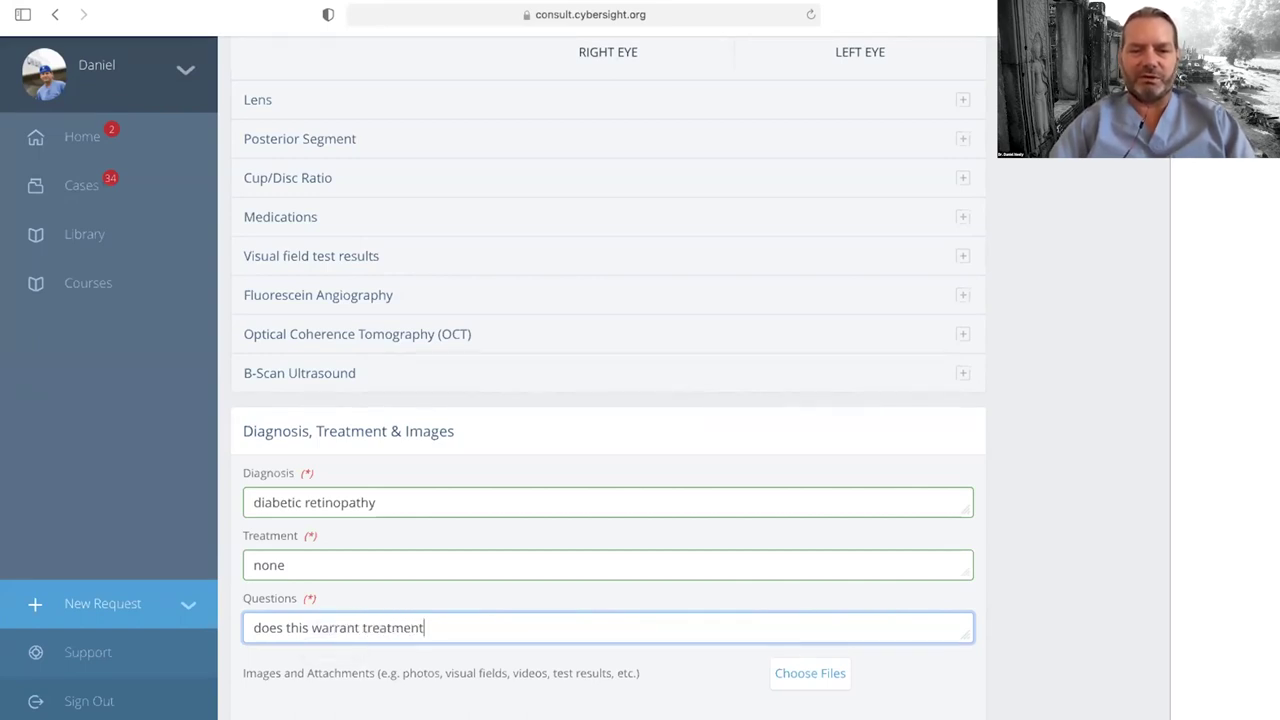
type("?")
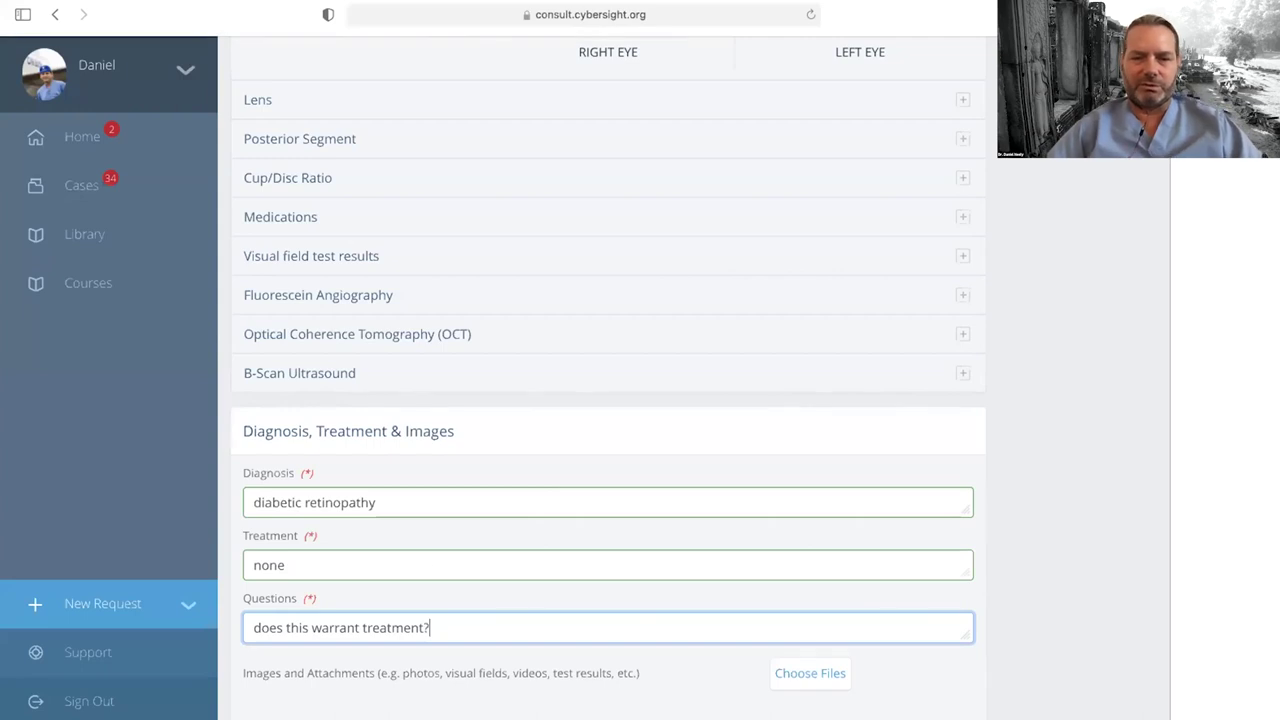
scroll(990, 575, "down", 3)
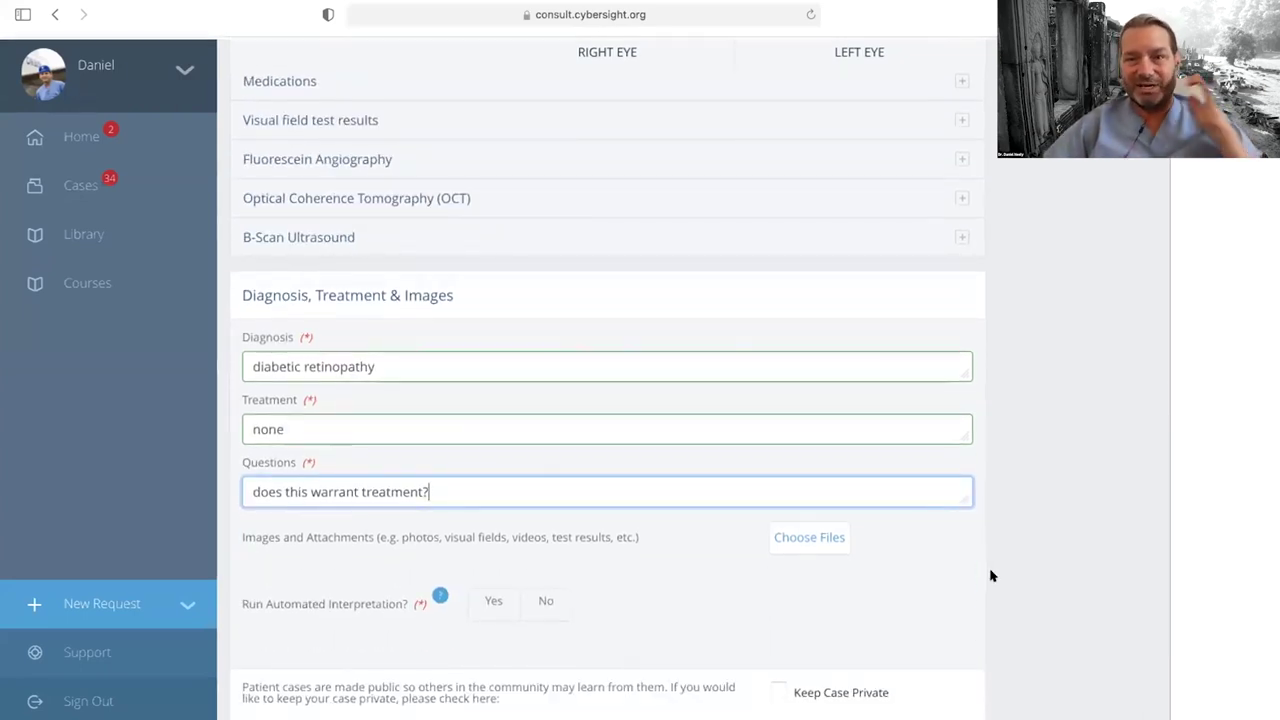
scroll(990, 575, "down", 1)
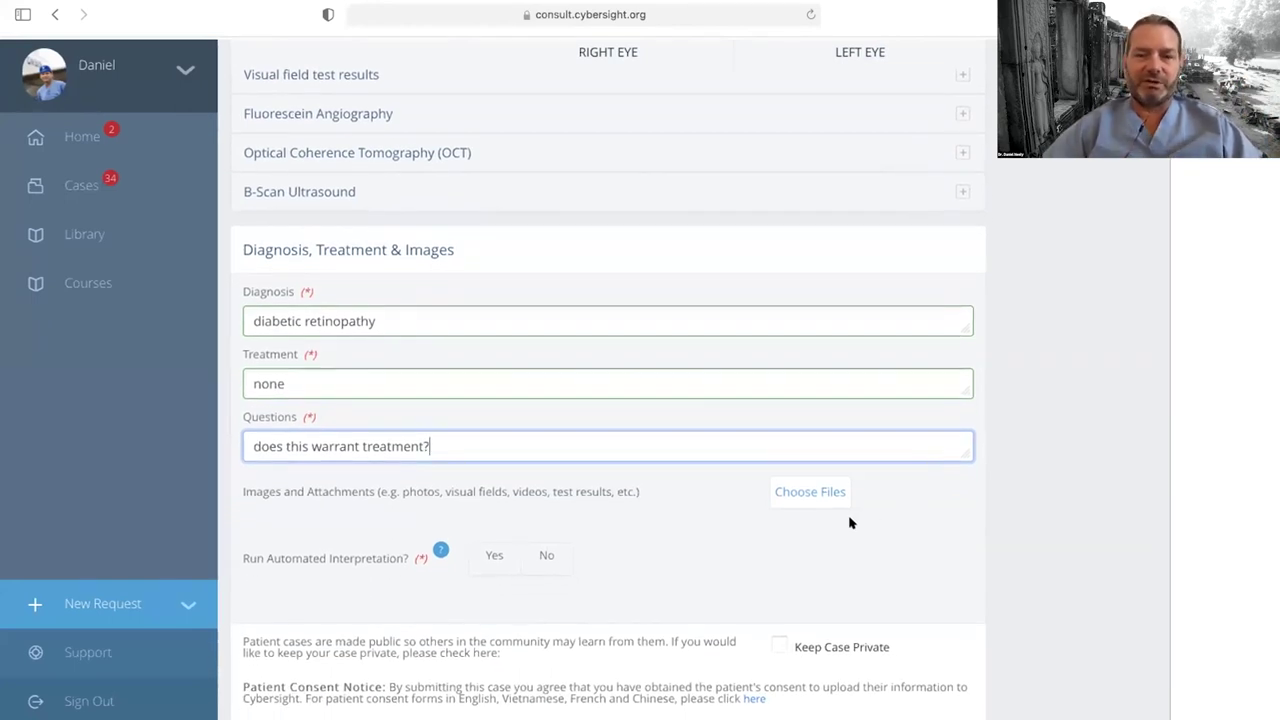
Step: Upload DR.JPG and the 132_CCC98FD6 retina photo under Images and Attachments
left_click(811, 489)
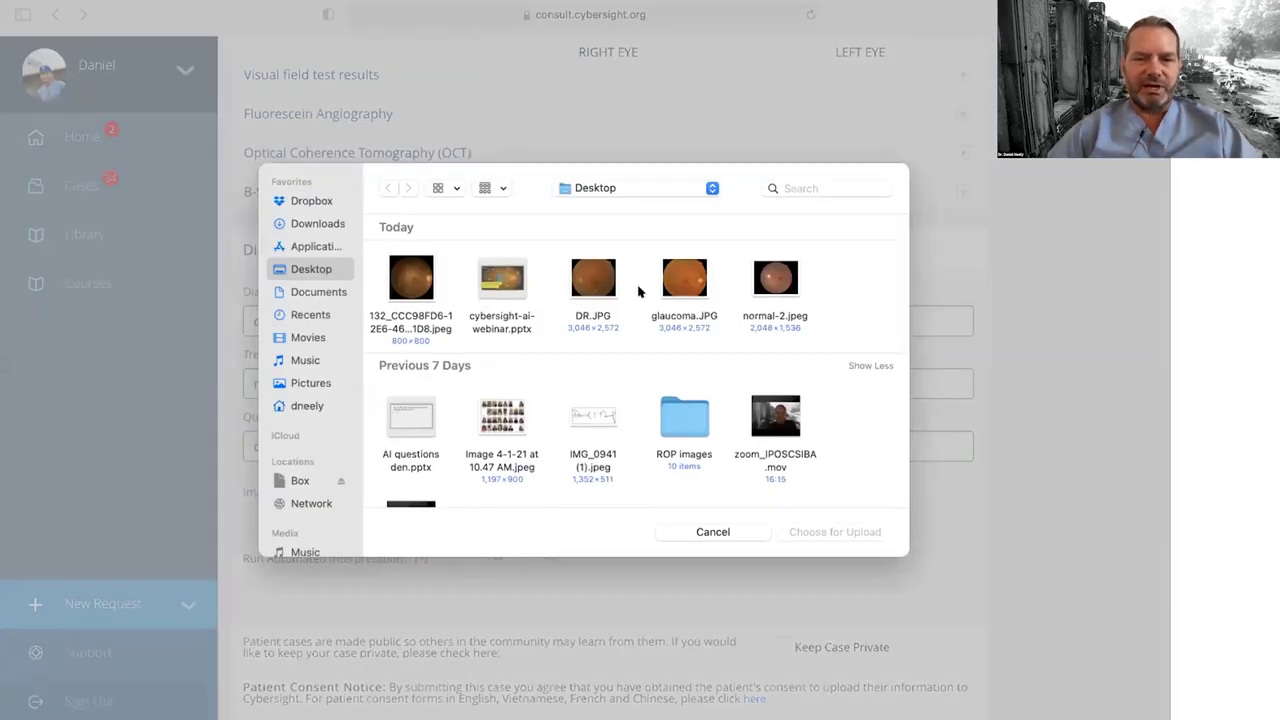
left_click(590, 280)
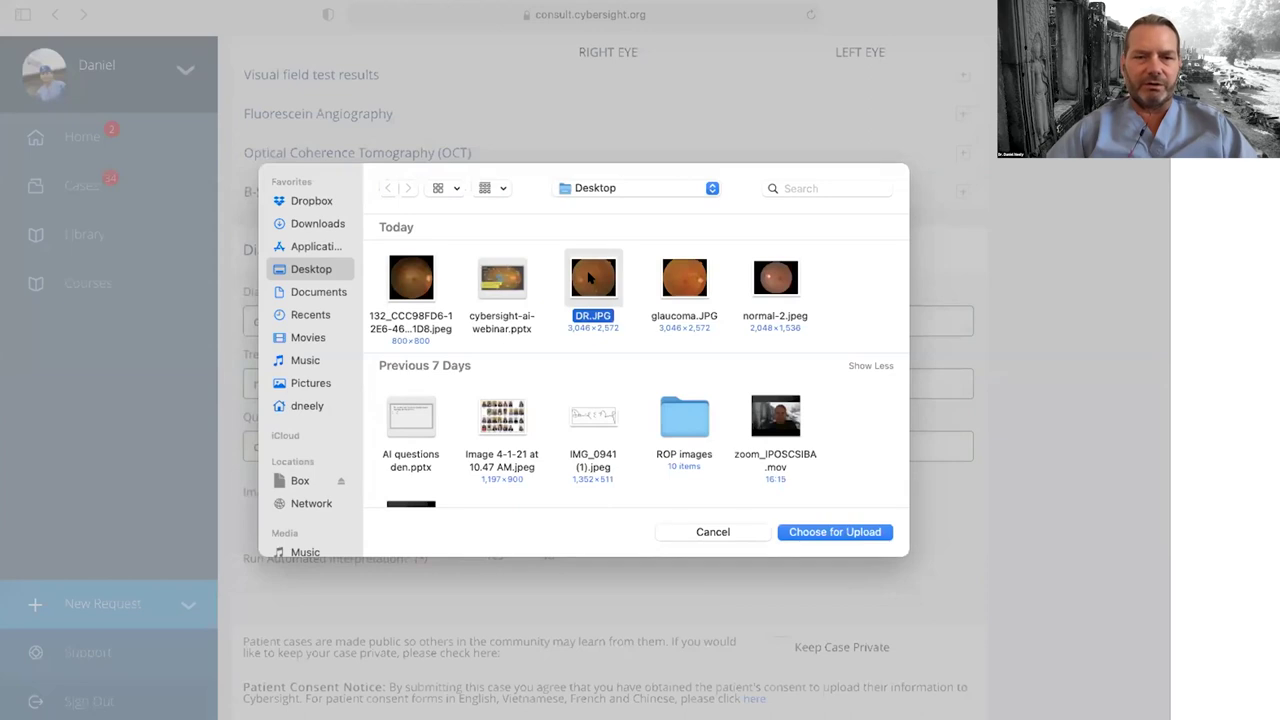
left_click(411, 280, "super")
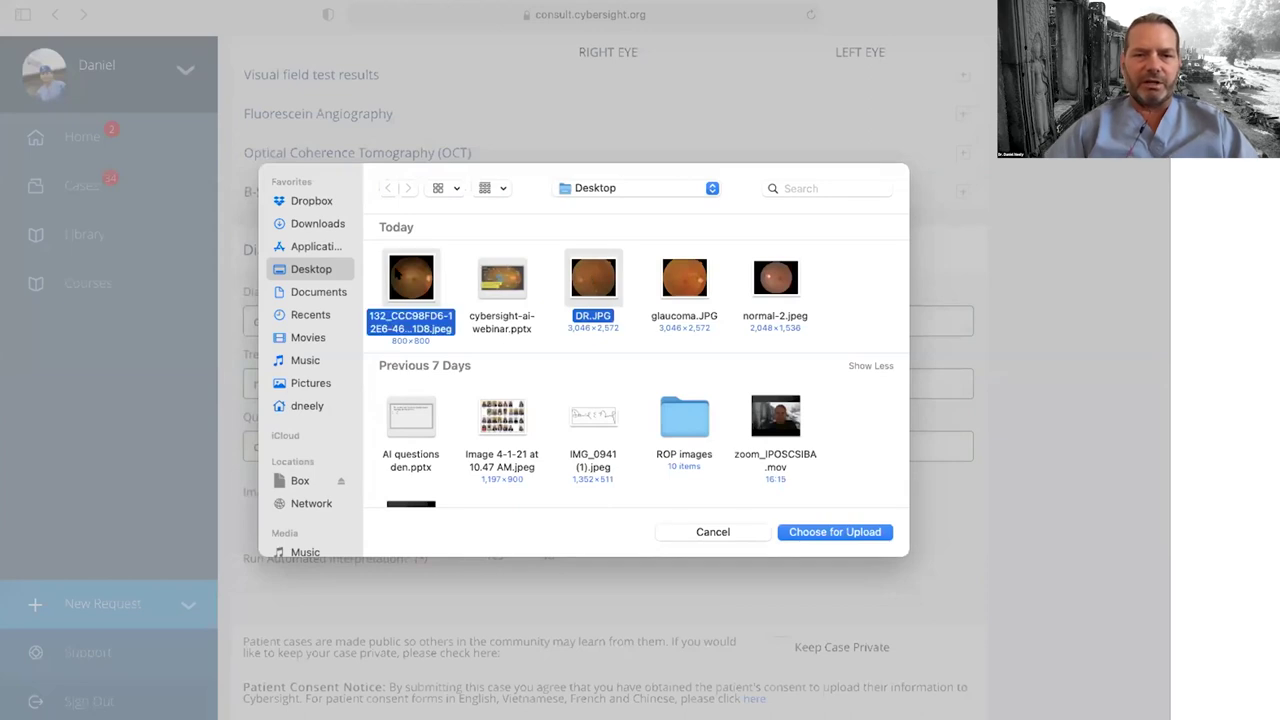
left_click(845, 531)
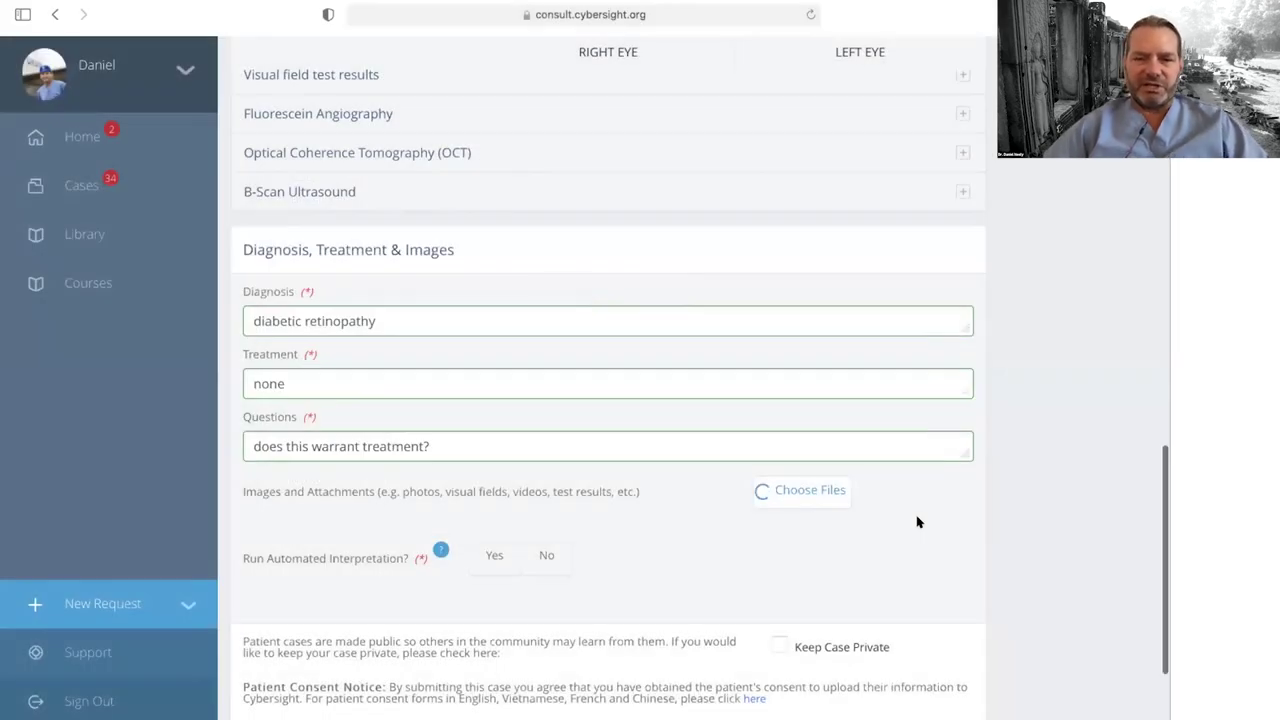
scroll(917, 522, "down", 2)
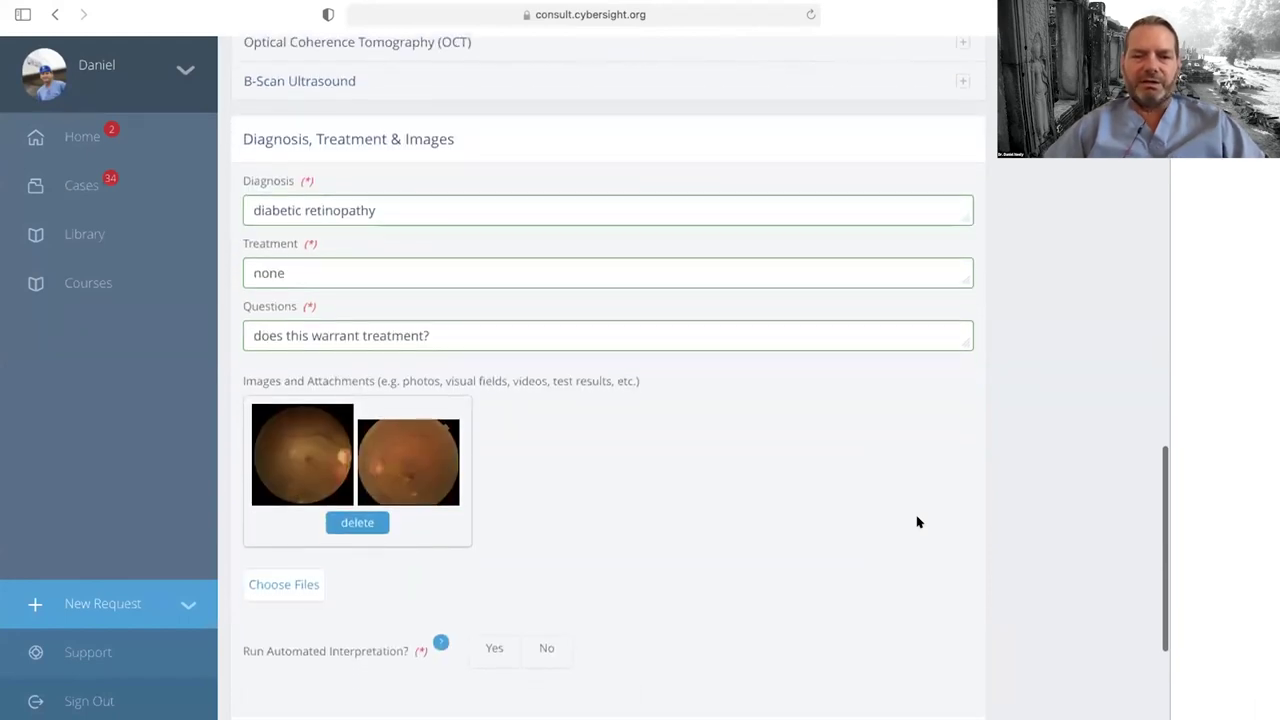
scroll(917, 522, "down", 2)
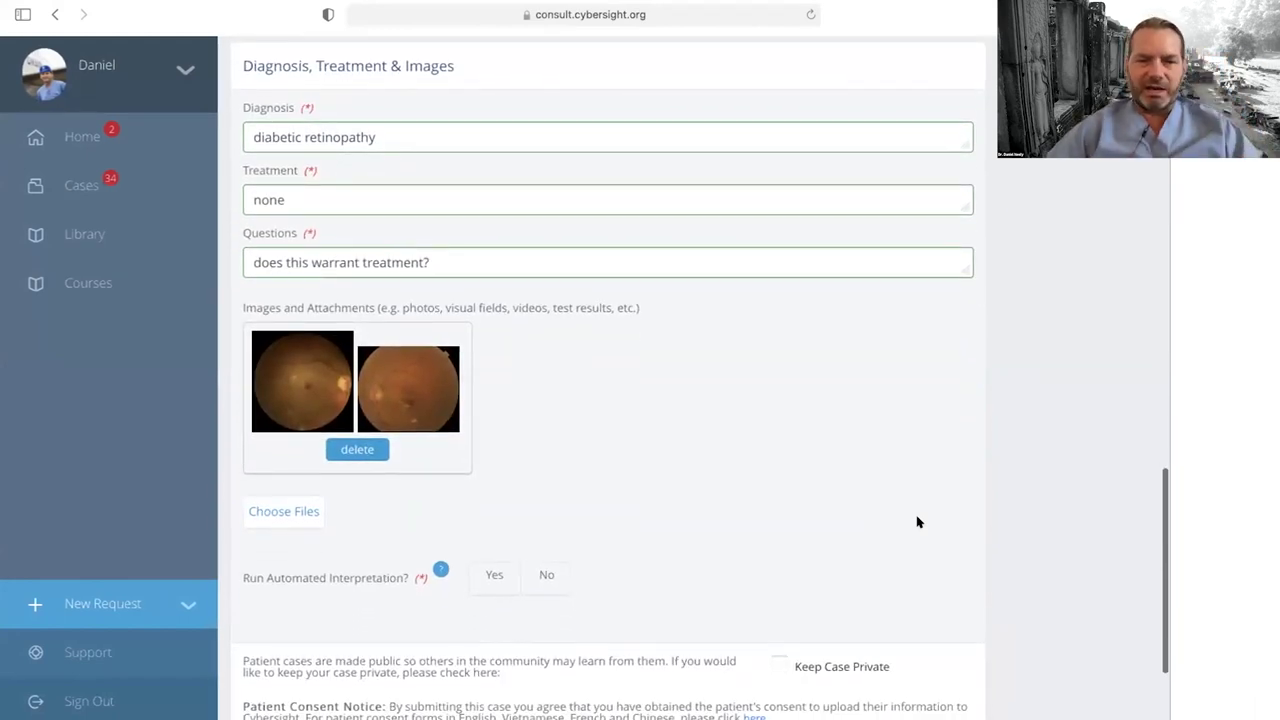
scroll(917, 521, "down", 1)
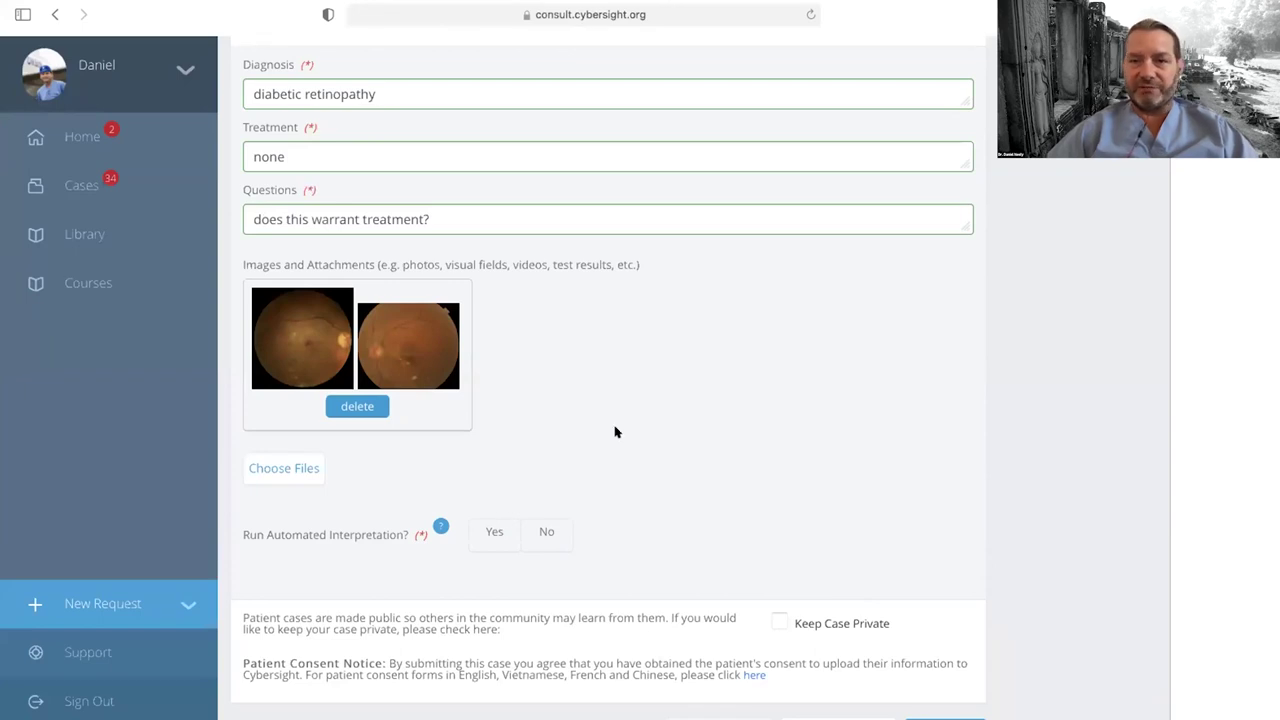
Step: Set automated interpretation to Yes and upload the 132_CCC98FD6 image and DR.JPG as input images
left_click(481, 529)
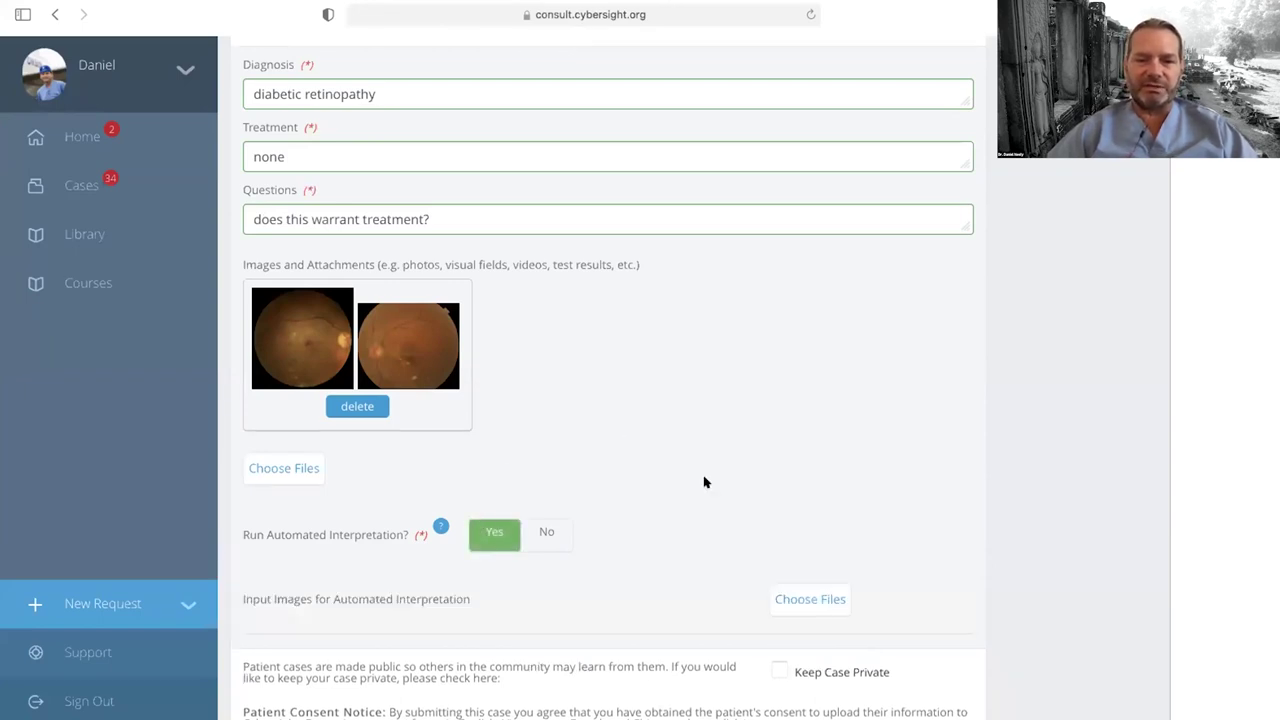
scroll(704, 482, "down", 2)
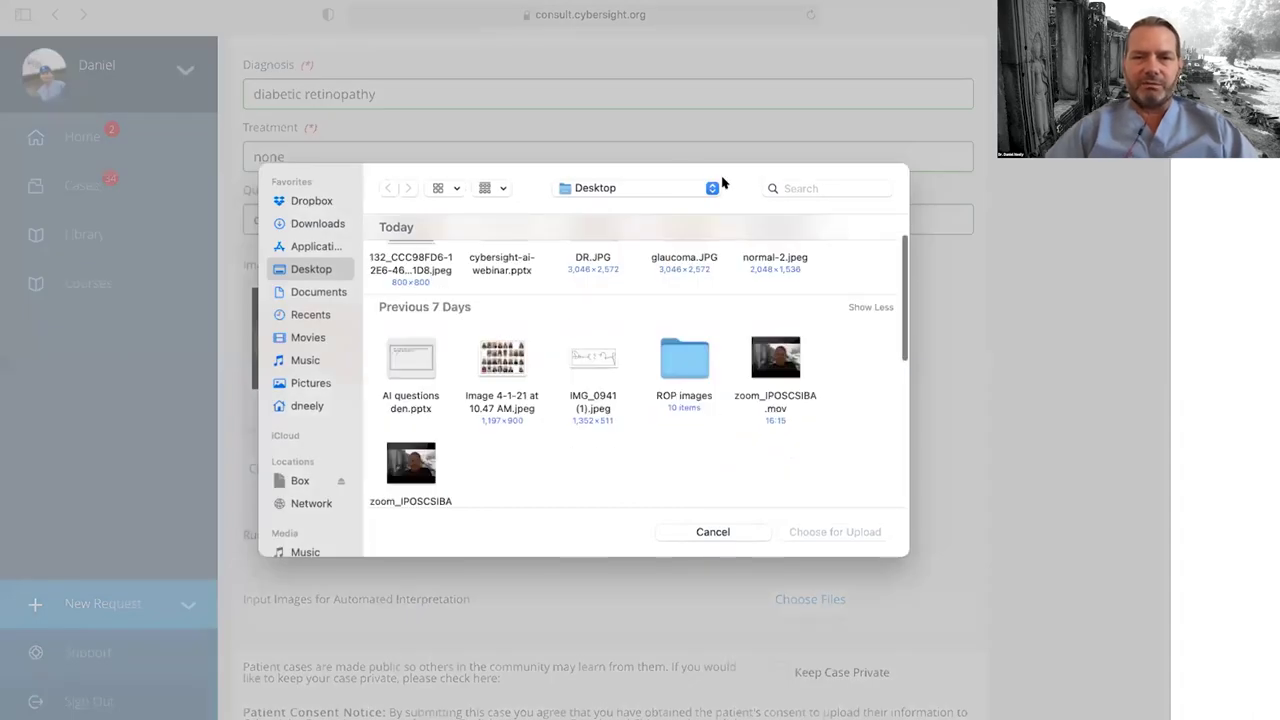
scroll(700, 390, "up", 2)
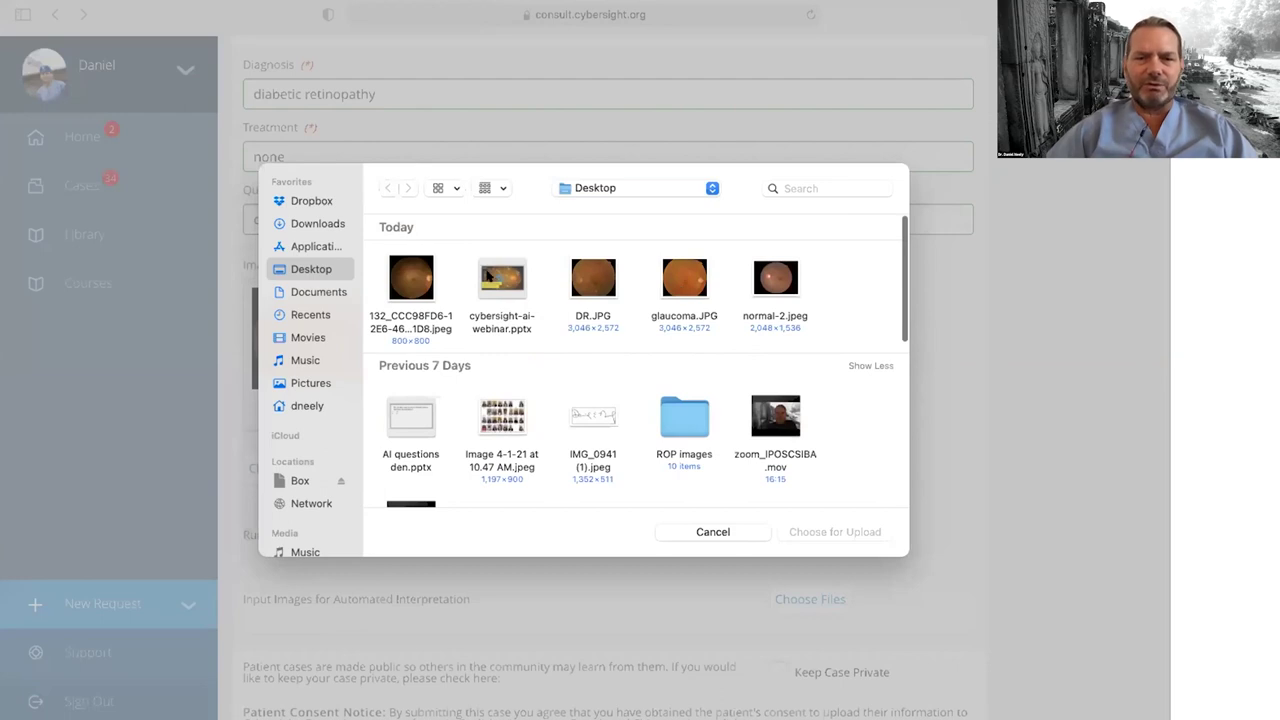
left_click(411, 278)
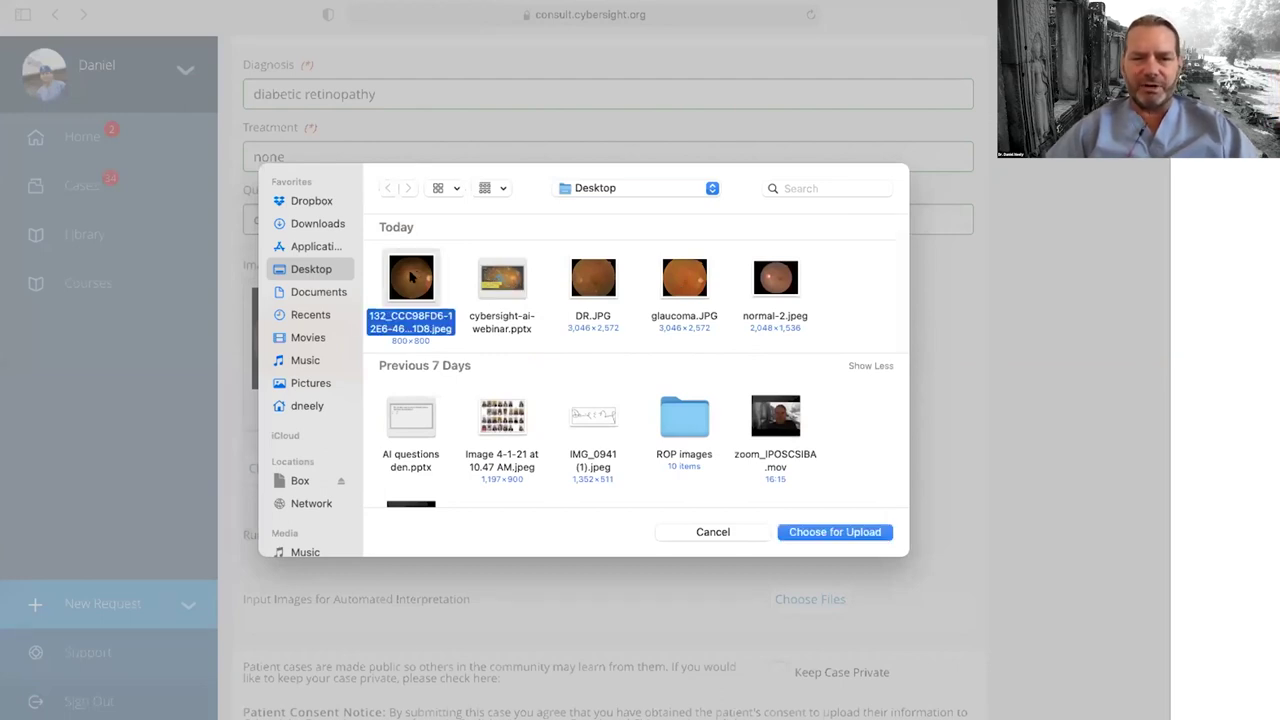
left_click(590, 275, "super")
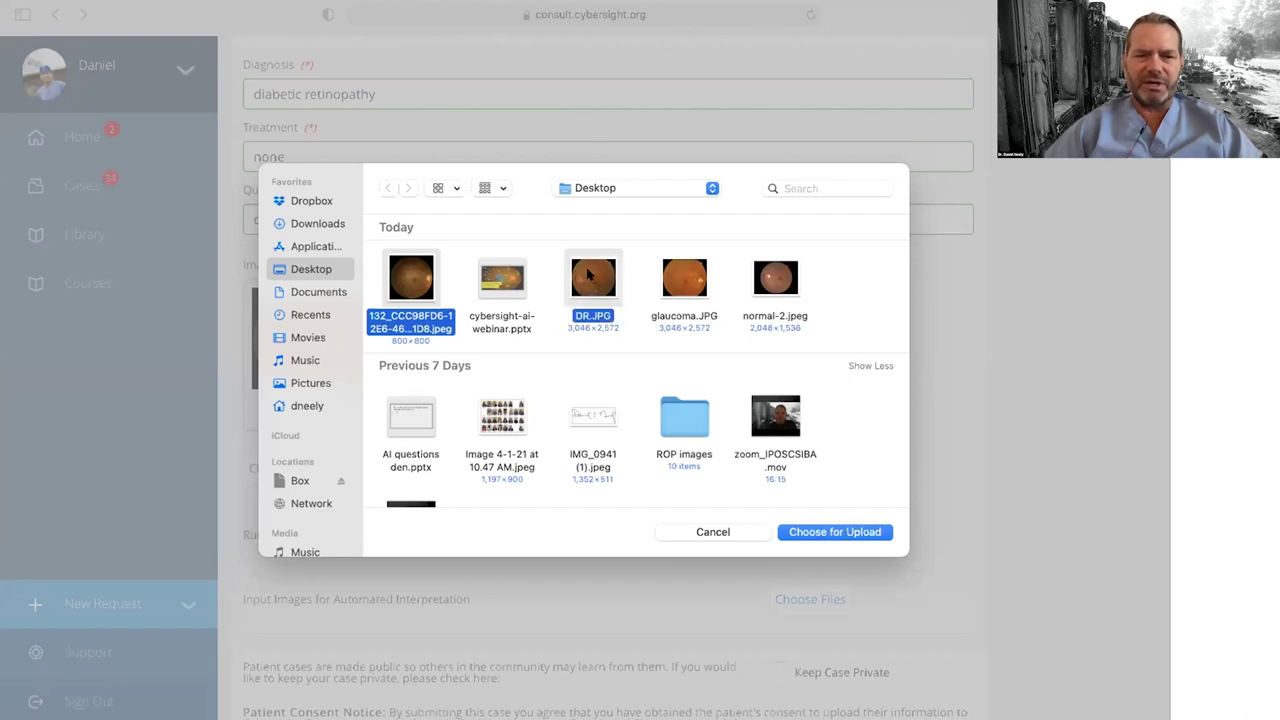
left_click(810, 528)
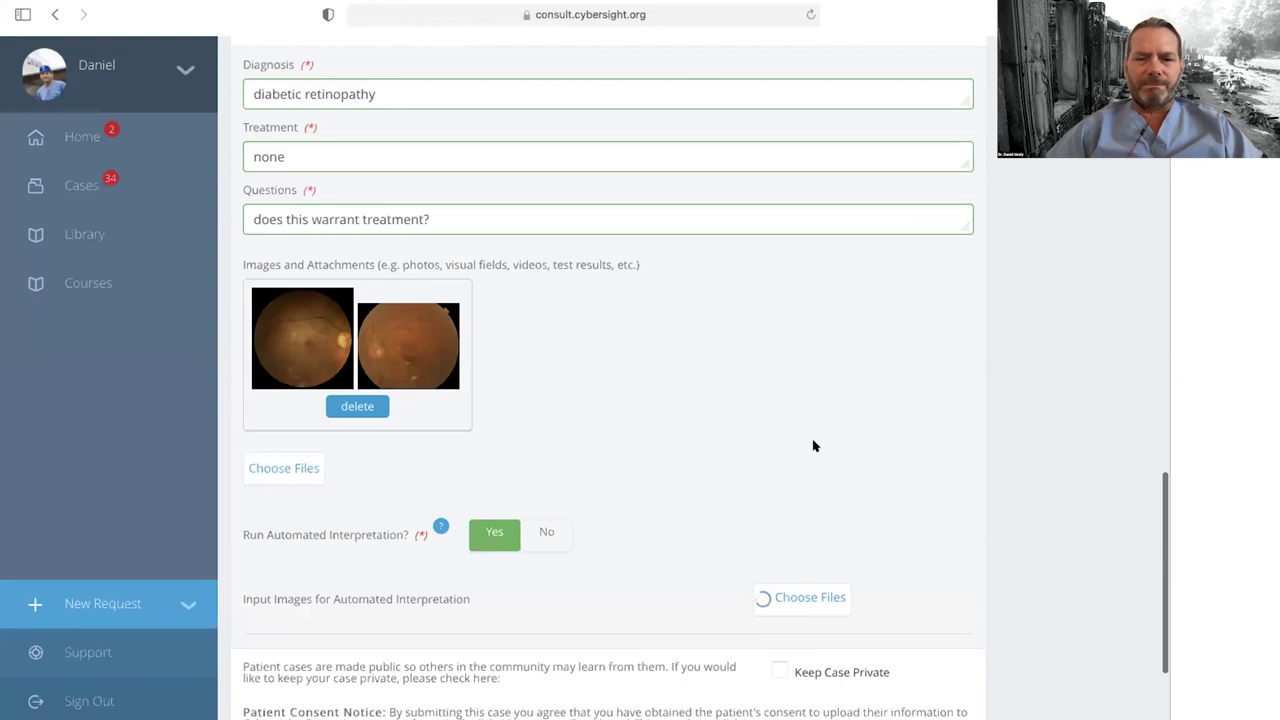
scroll(814, 446, "down", 2)
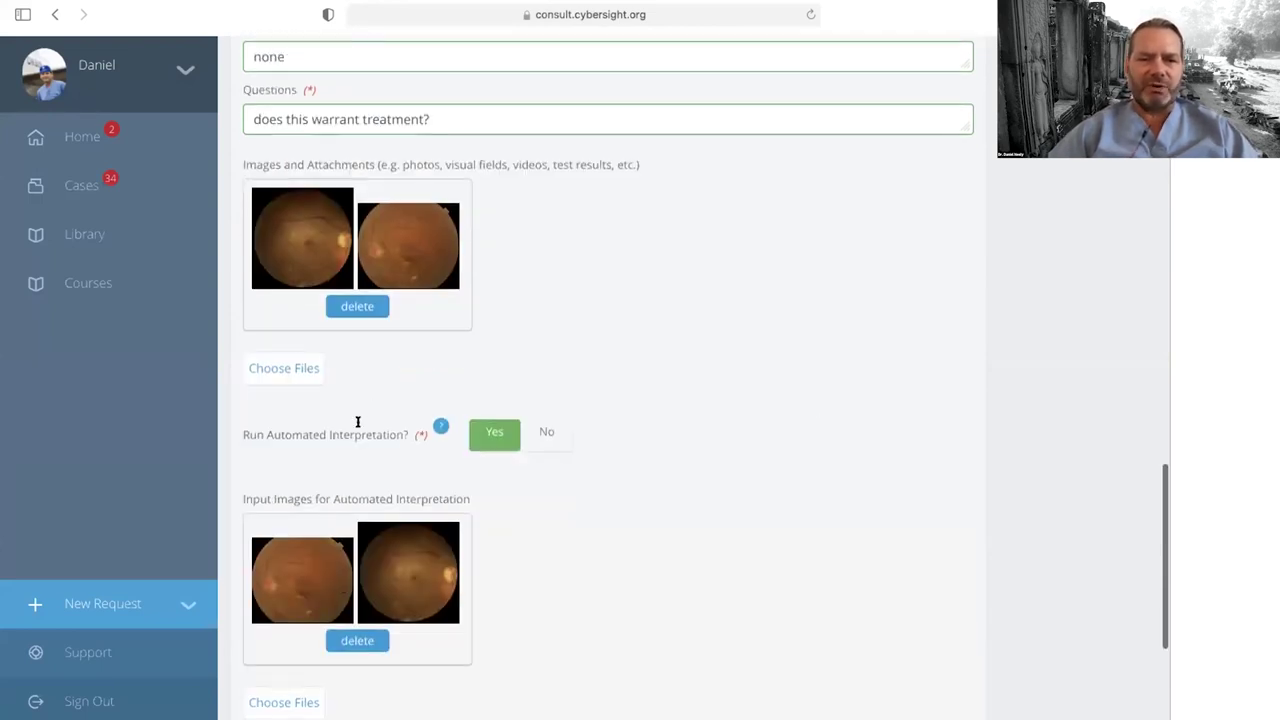
Step: Upload MH.JPG as a third fundus image under Images and Attachments
left_click(280, 368)
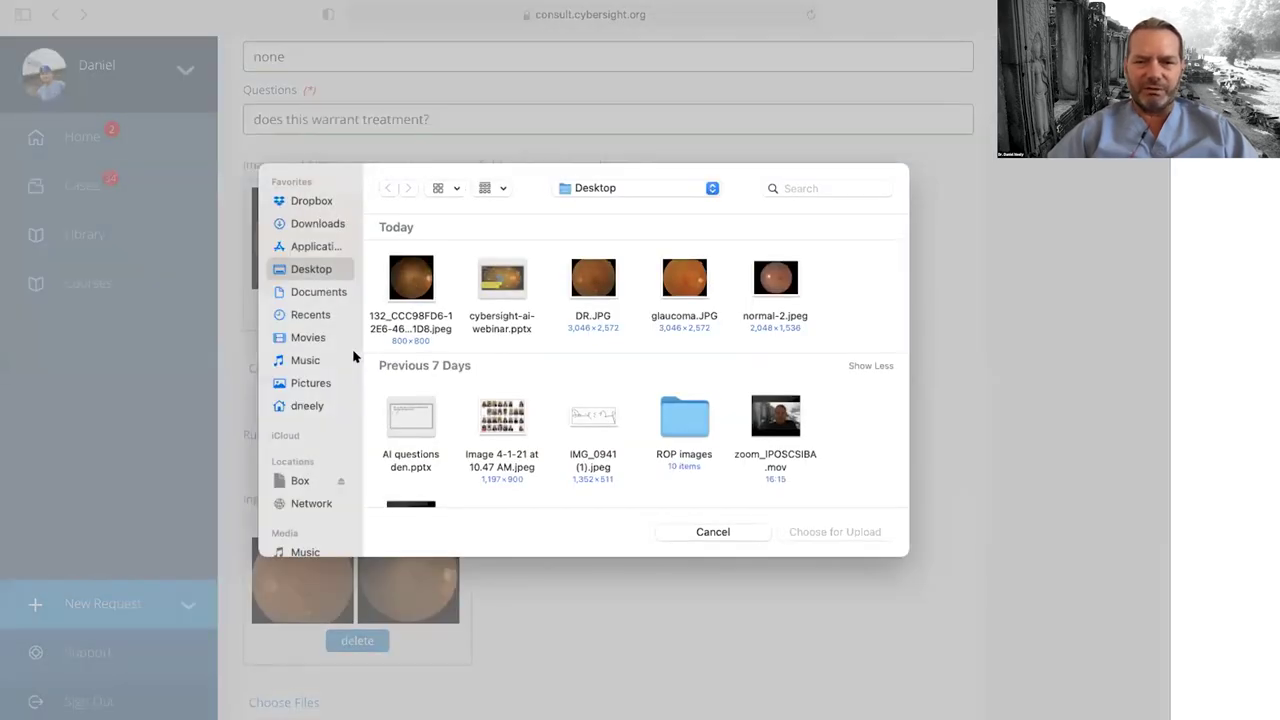
scroll(786, 378, "down", 2)
scroll(786, 378, "down", 10)
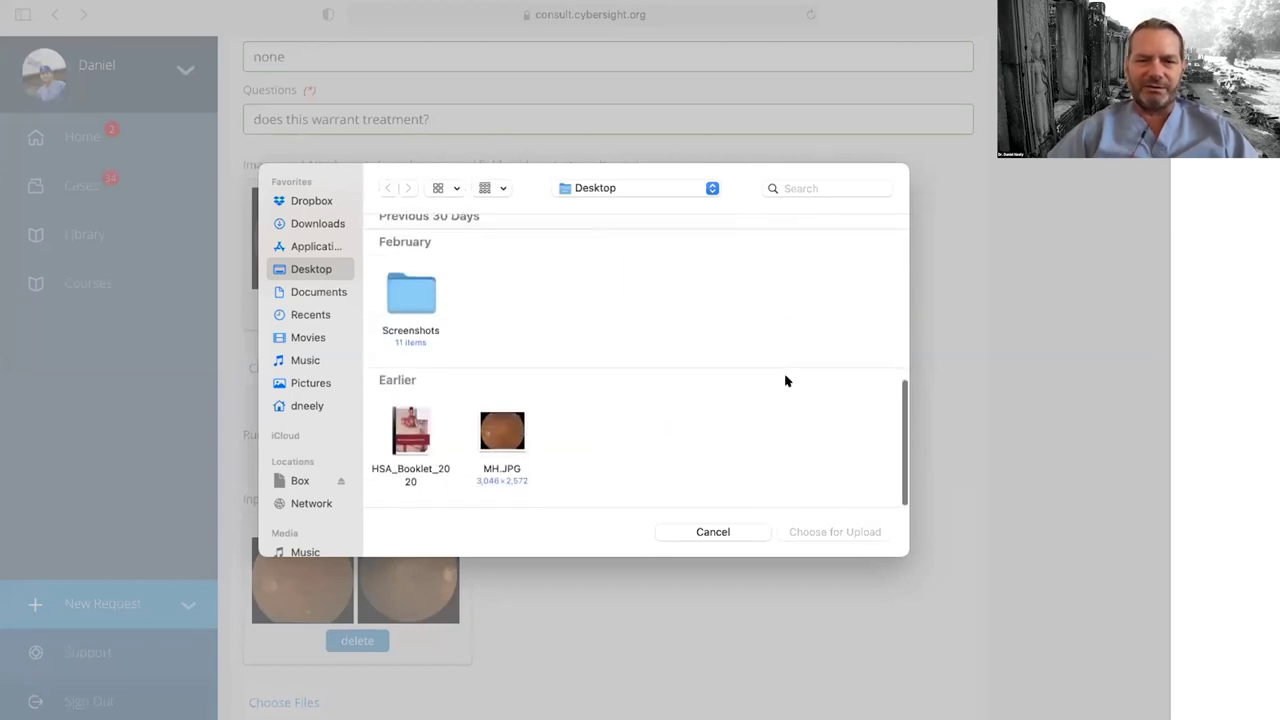
scroll(786, 380, "up", 3)
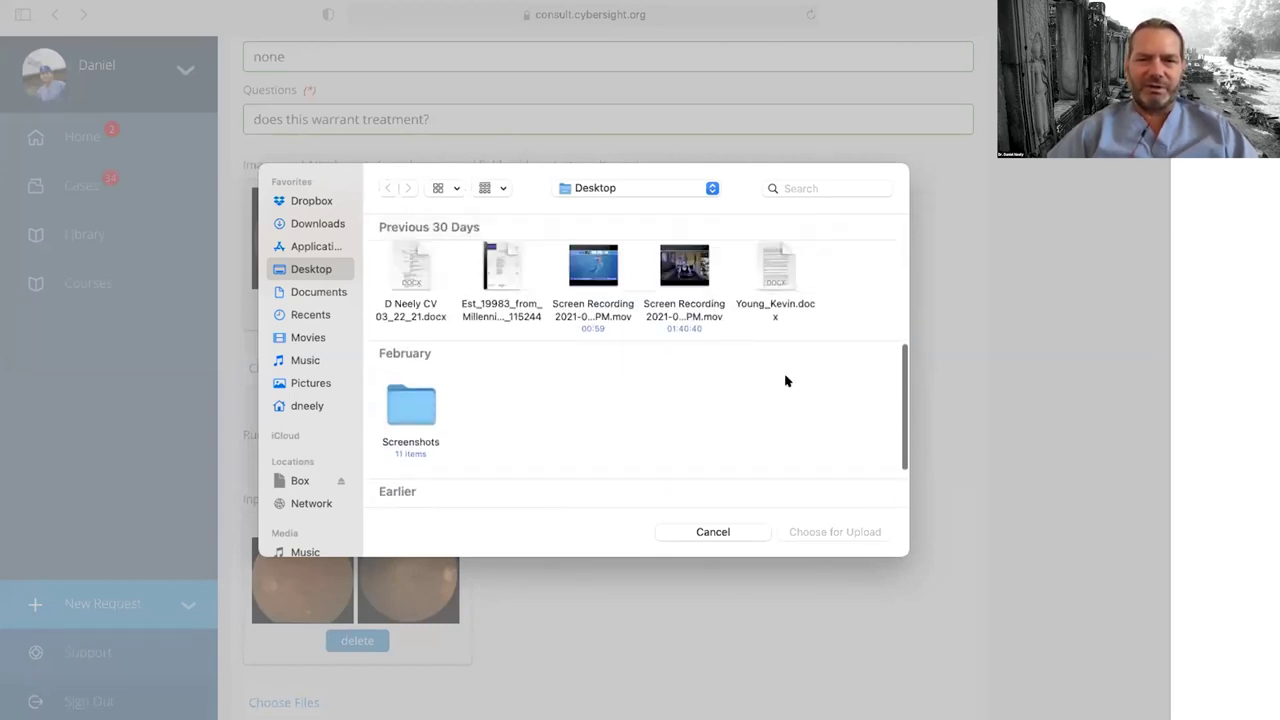
scroll(786, 380, "down", 3)
left_click(500, 430)
scroll(651, 329, "up", 4)
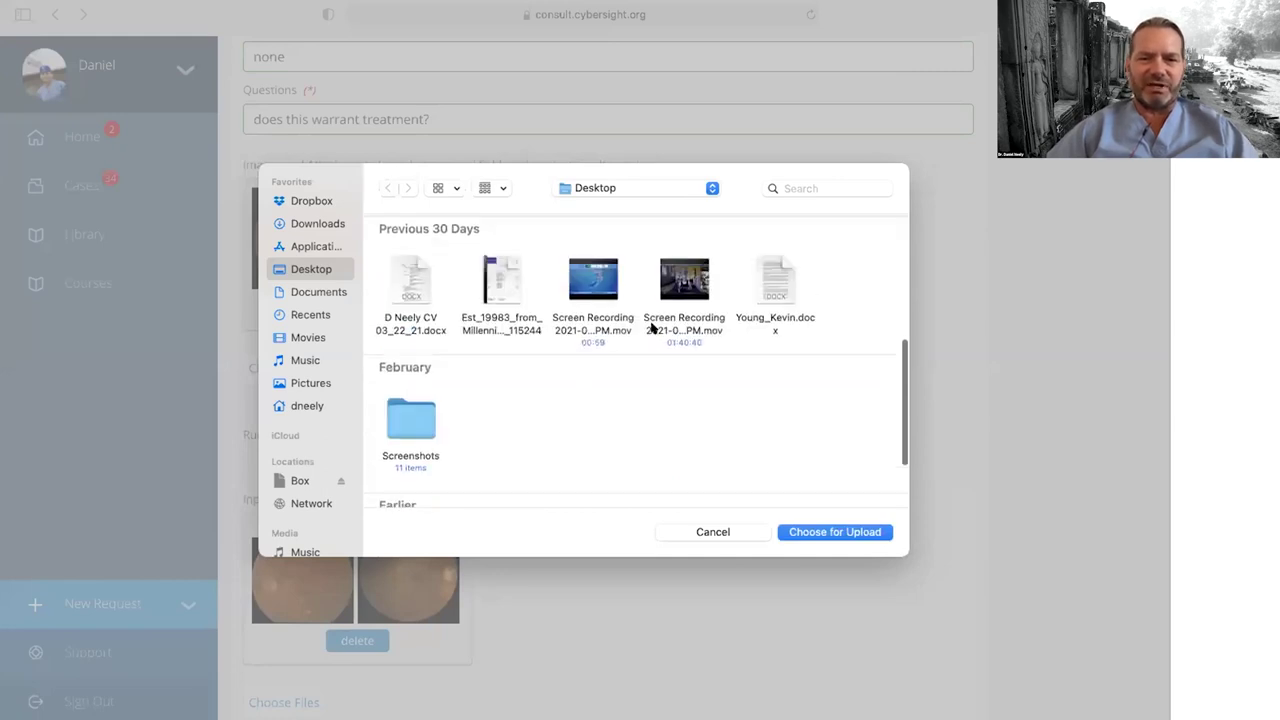
scroll(651, 329, "up", 4)
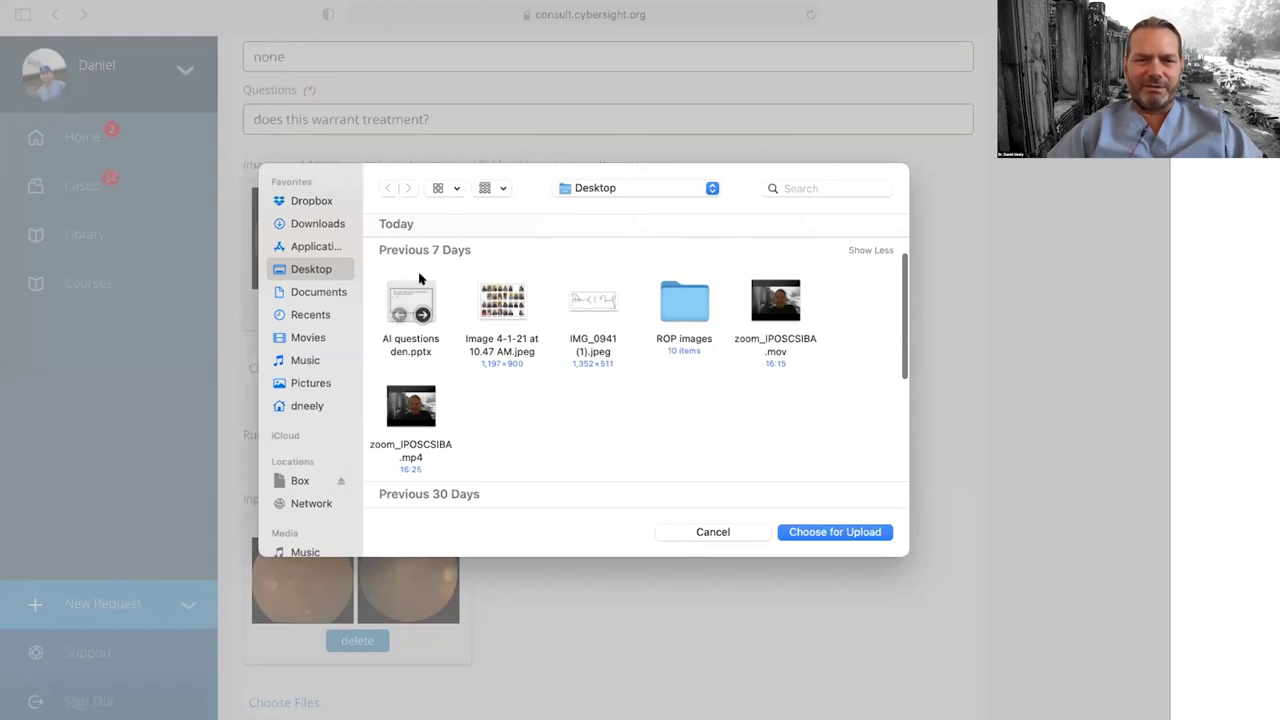
left_click(789, 530)
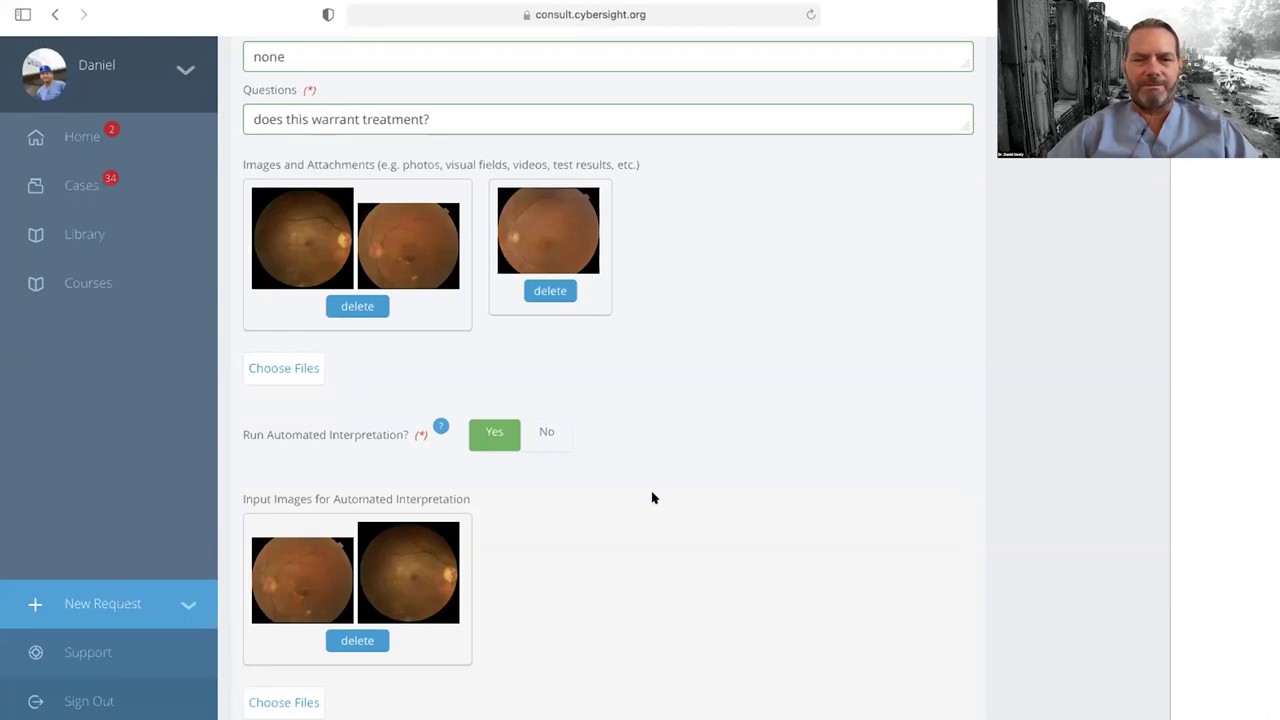
scroll(651, 484, "down", 5)
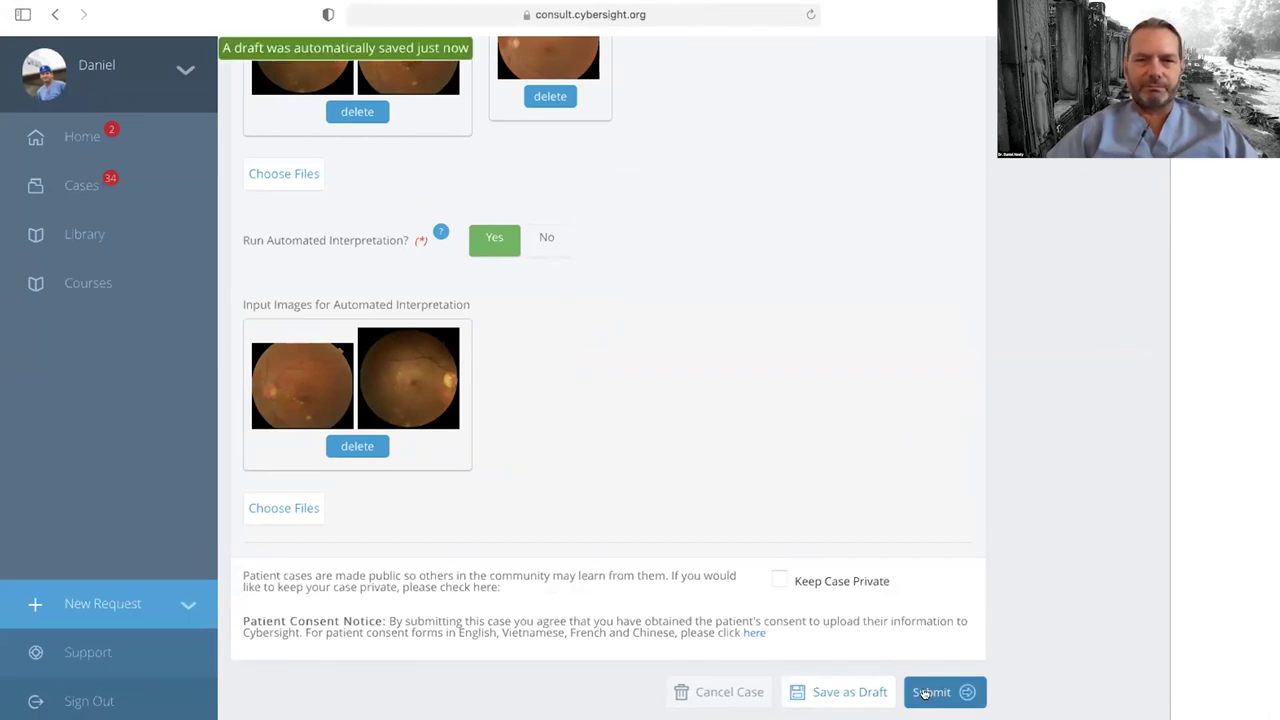
Step: Submit the case, go back to Cases and open the New Requests list
left_click(924, 688)
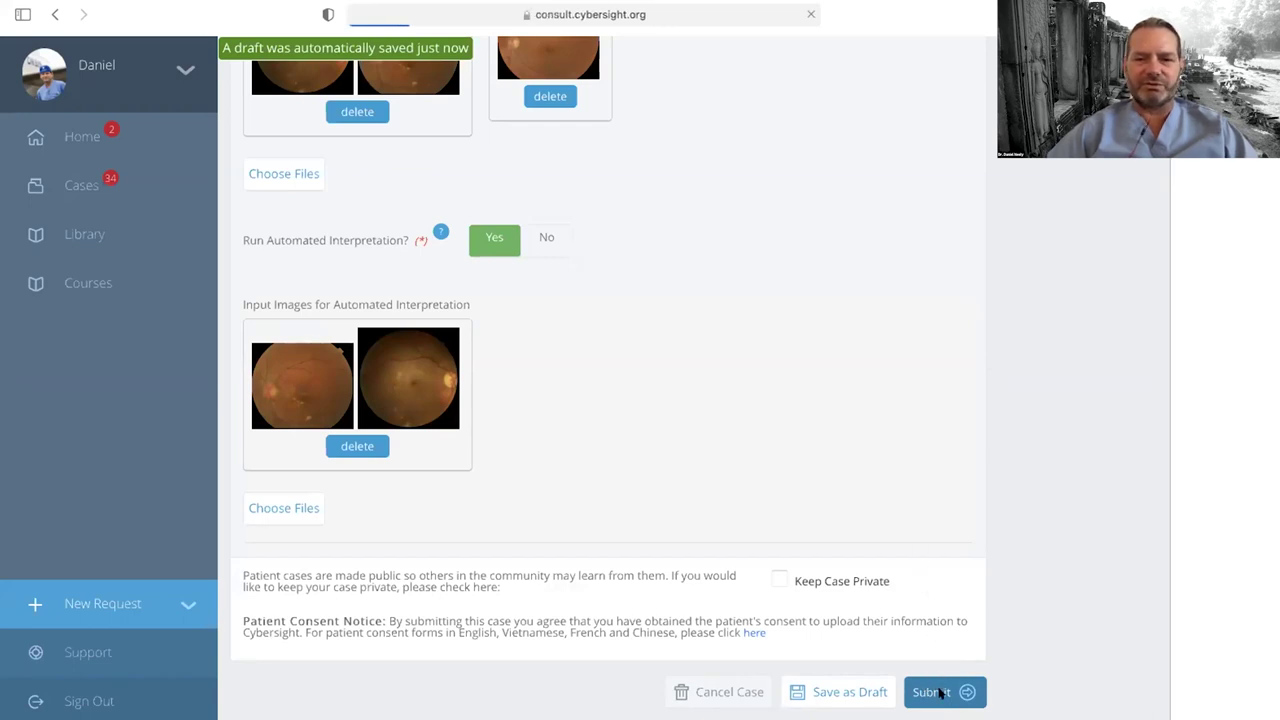
left_click(282, 236)
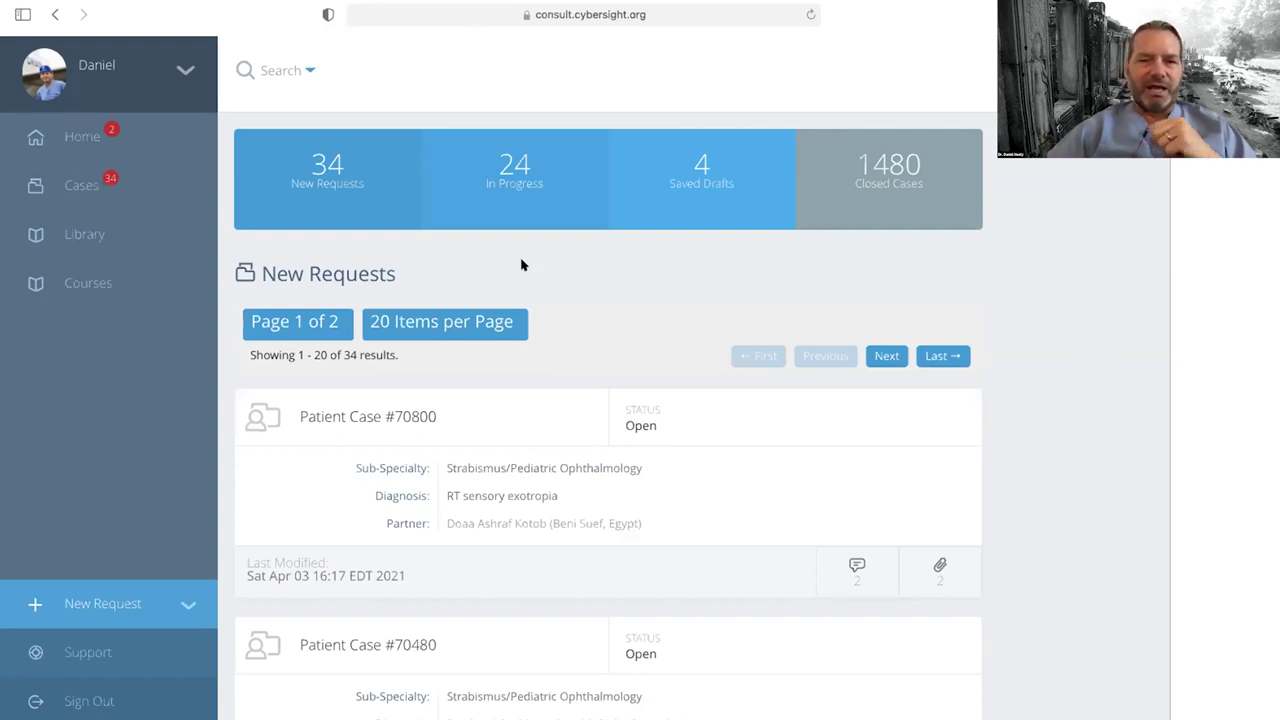
left_click(319, 168)
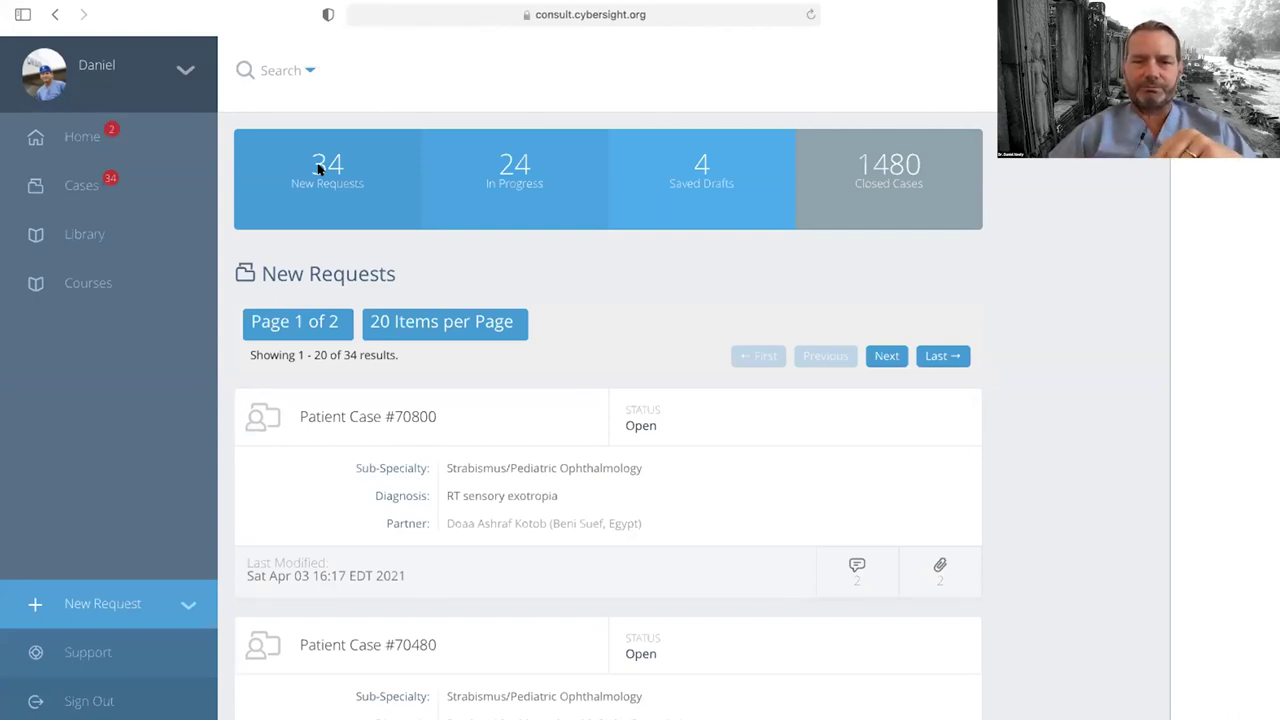
left_click(320, 163)
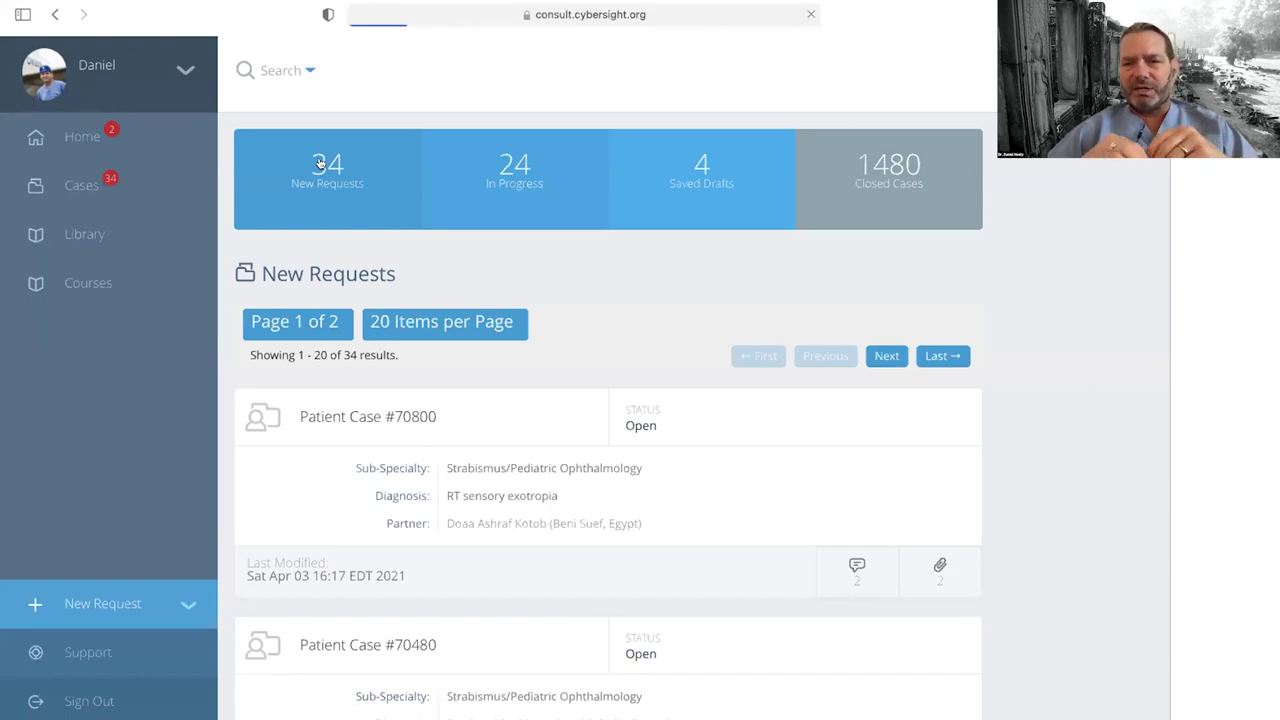